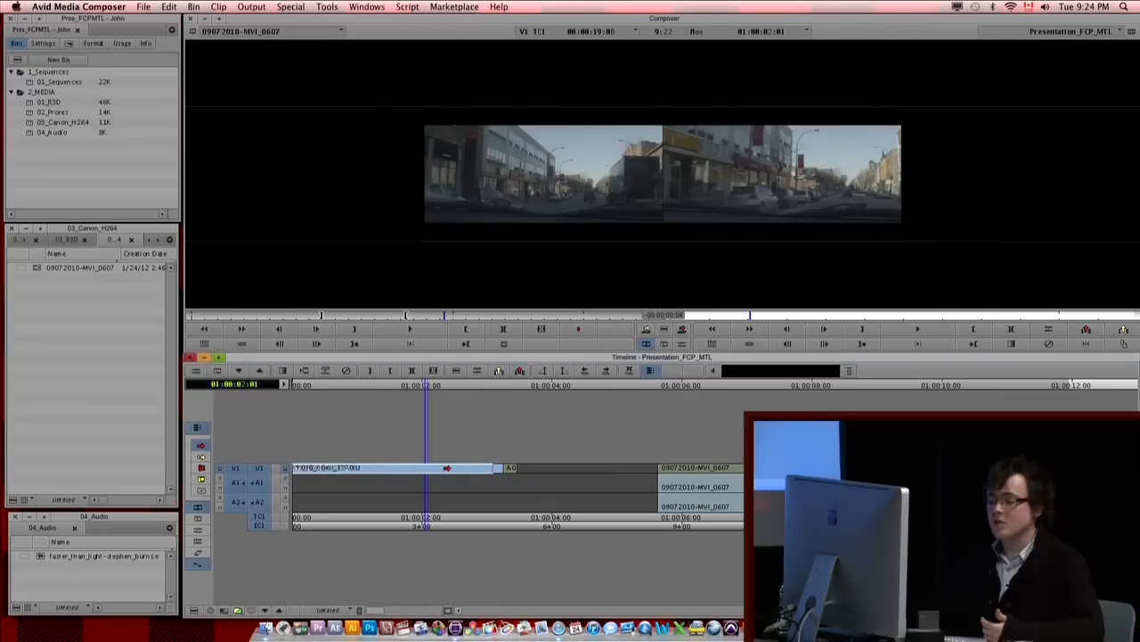
Step: Try an overwrite move of clip A018_C040_1220IU to about the 4-second mark on V1, and undo it
drag(446, 469, 458, 470)
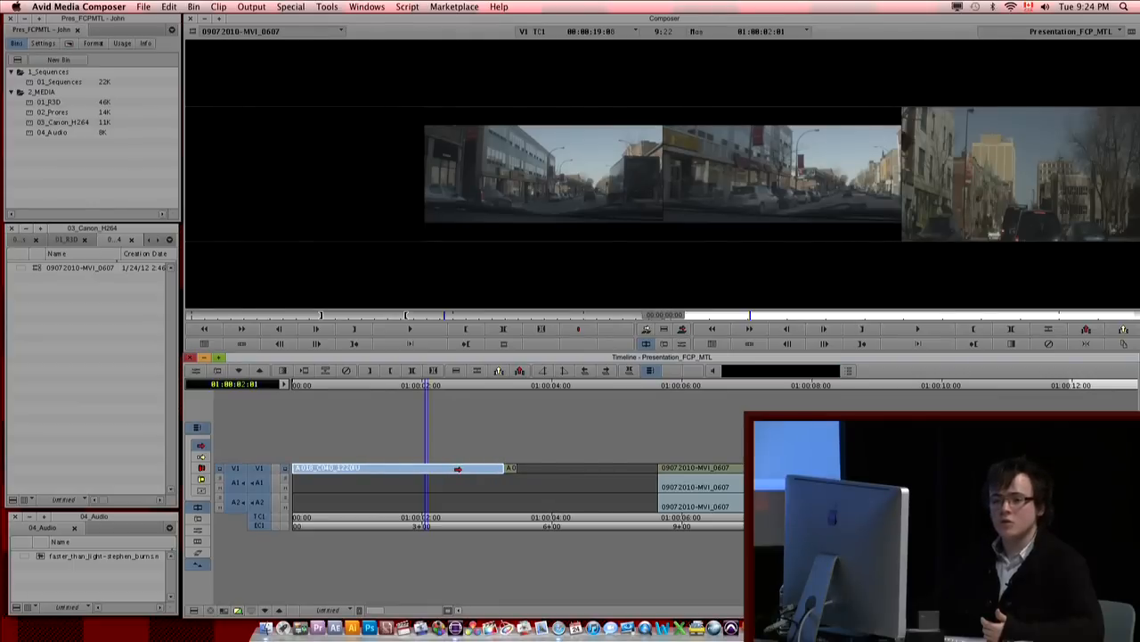
drag(458, 468, 734, 467)
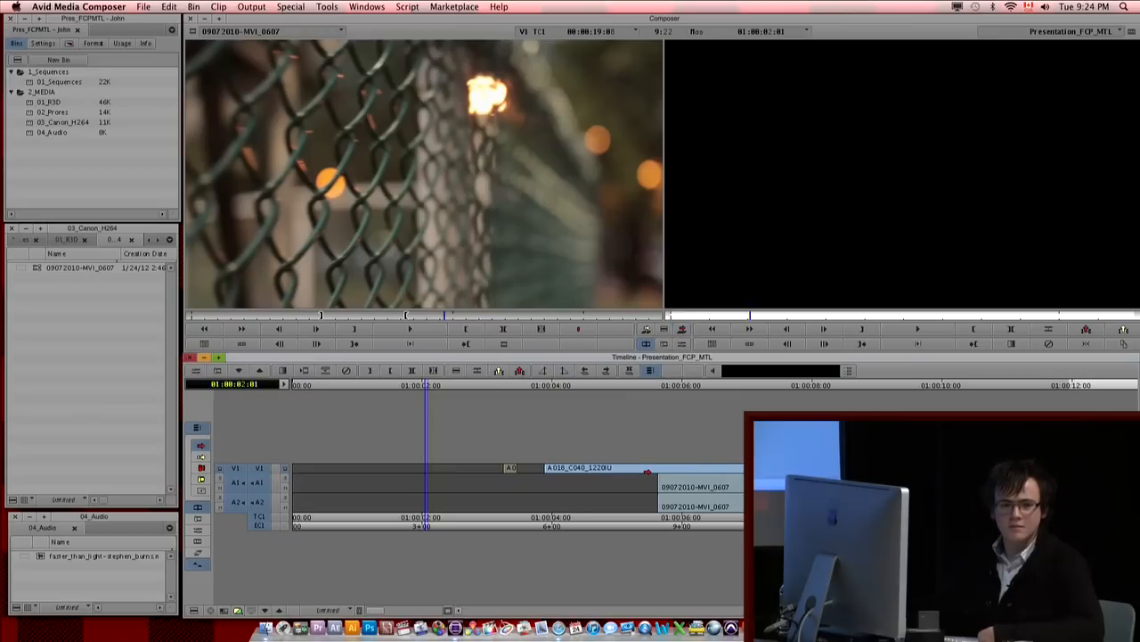
key(super+z)
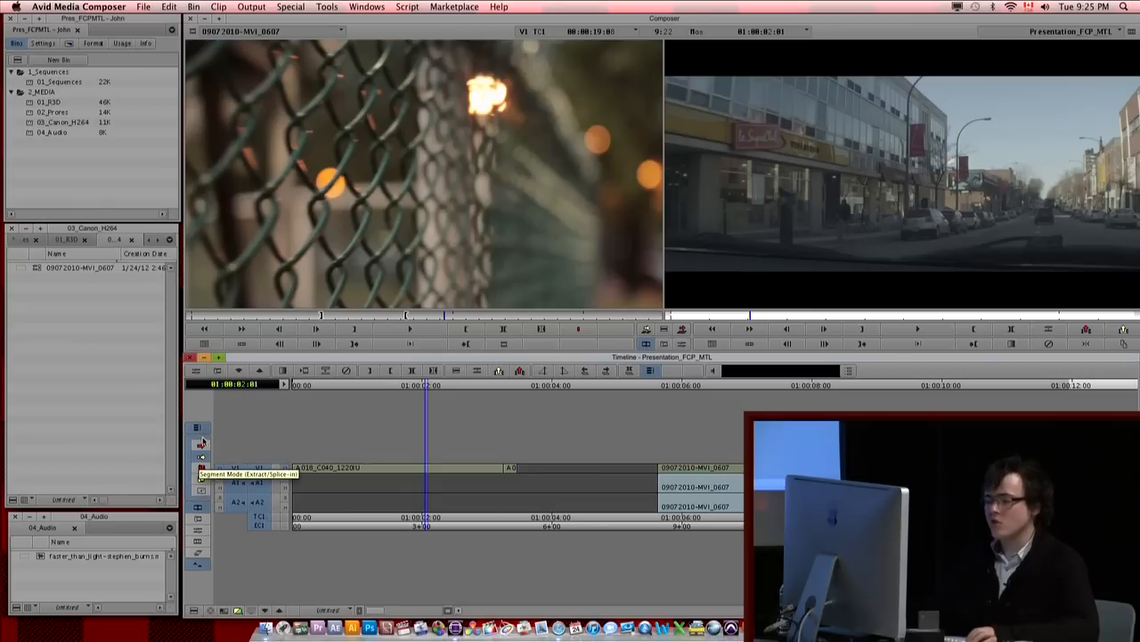
Step: Overwrite-trim the tail of clip A018_C039_1220AE out to 01:00:04:19, and leave trim mode with the playhead at 01:00:01:07
click(520, 470)
drag(519, 469, 603, 468)
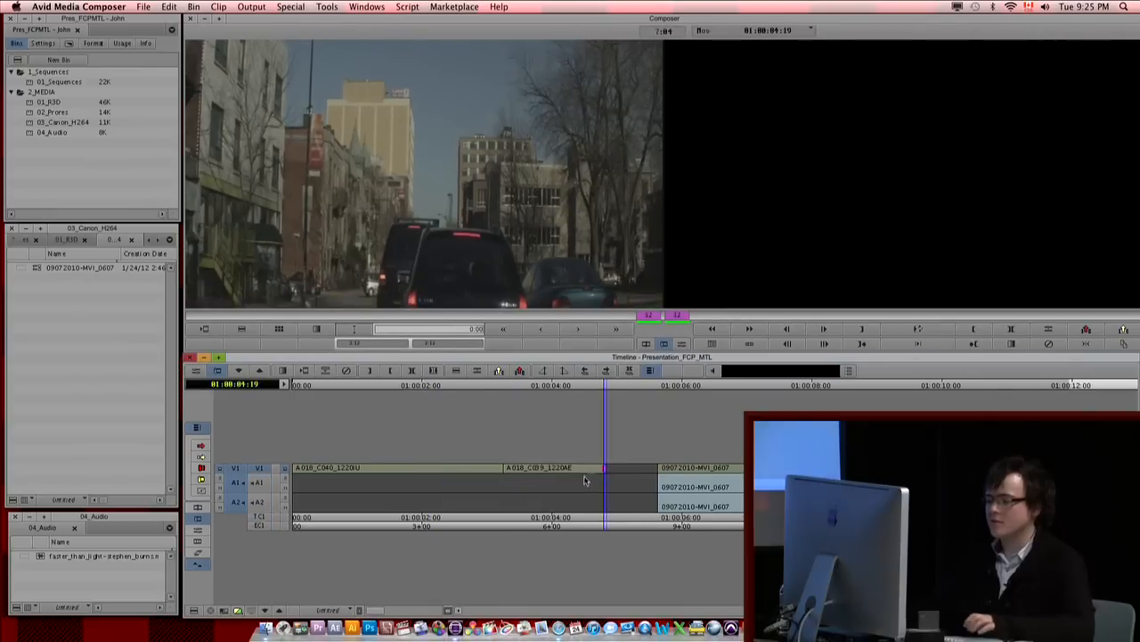
click(379, 480)
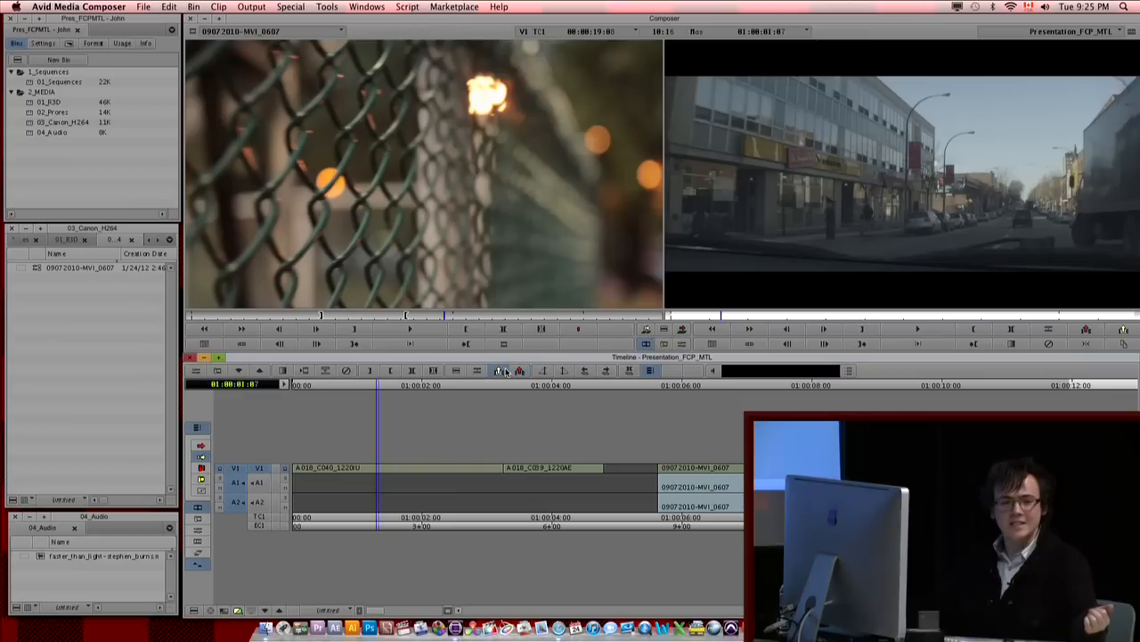
Step: Splice-move clip A018_C039_1220AE to the start of the sequence, ahead of A018_C040_1220IU
click(538, 467)
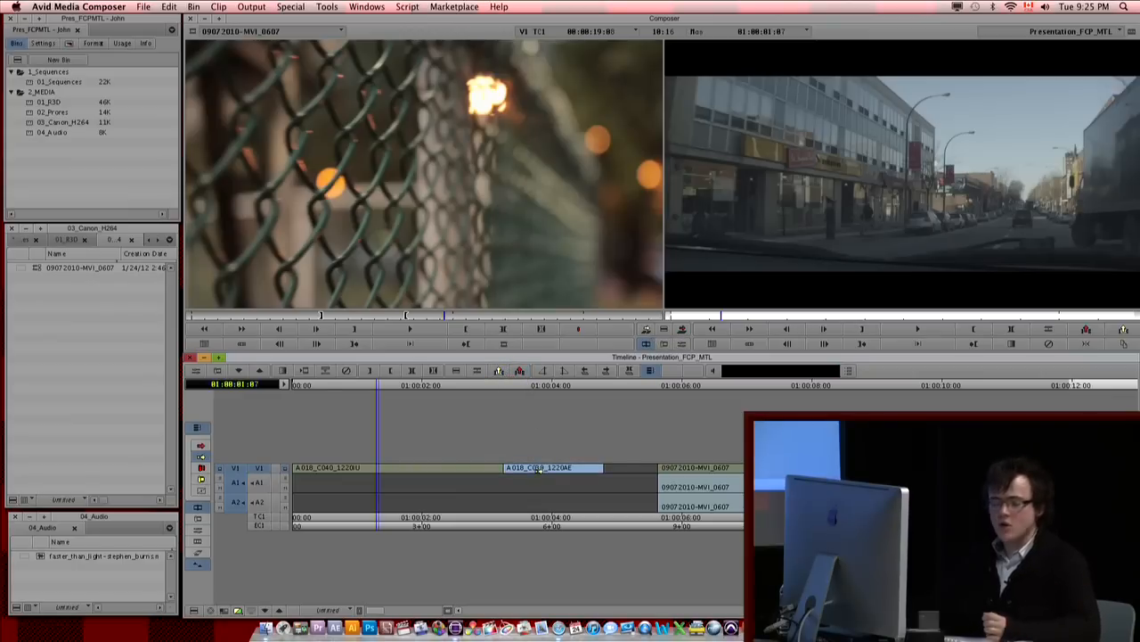
drag(507, 472, 350, 469)
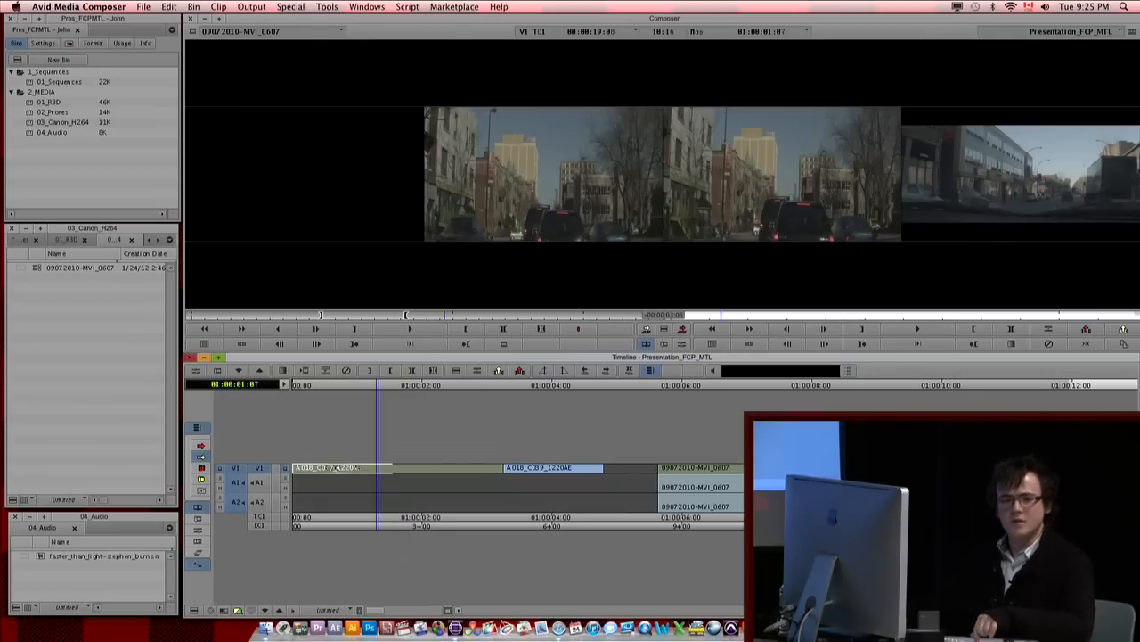
drag(405, 473, 446, 470)
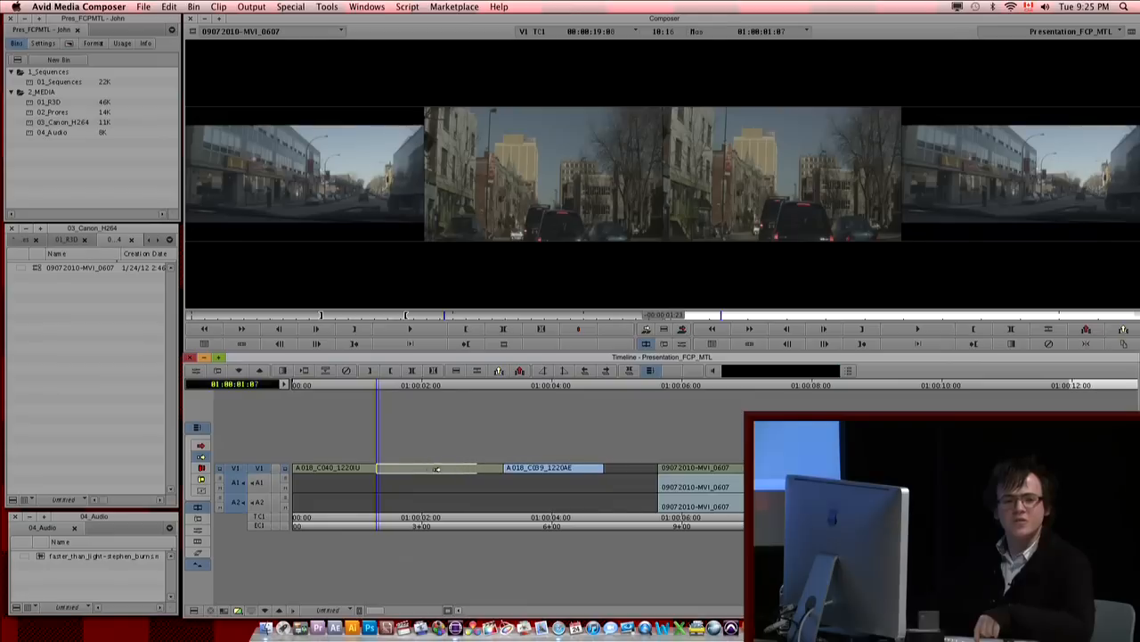
drag(374, 470, 348, 468)
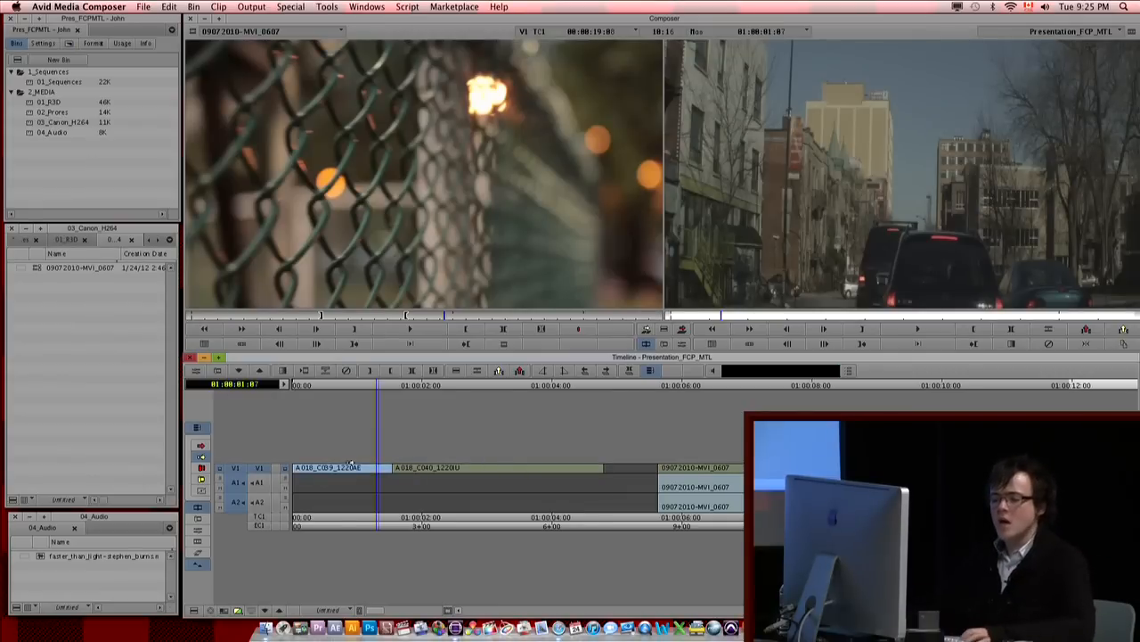
Step: Enable the timeline's smart tool and enlarge the V1 track height with the audio tracks deselected
click(203, 456)
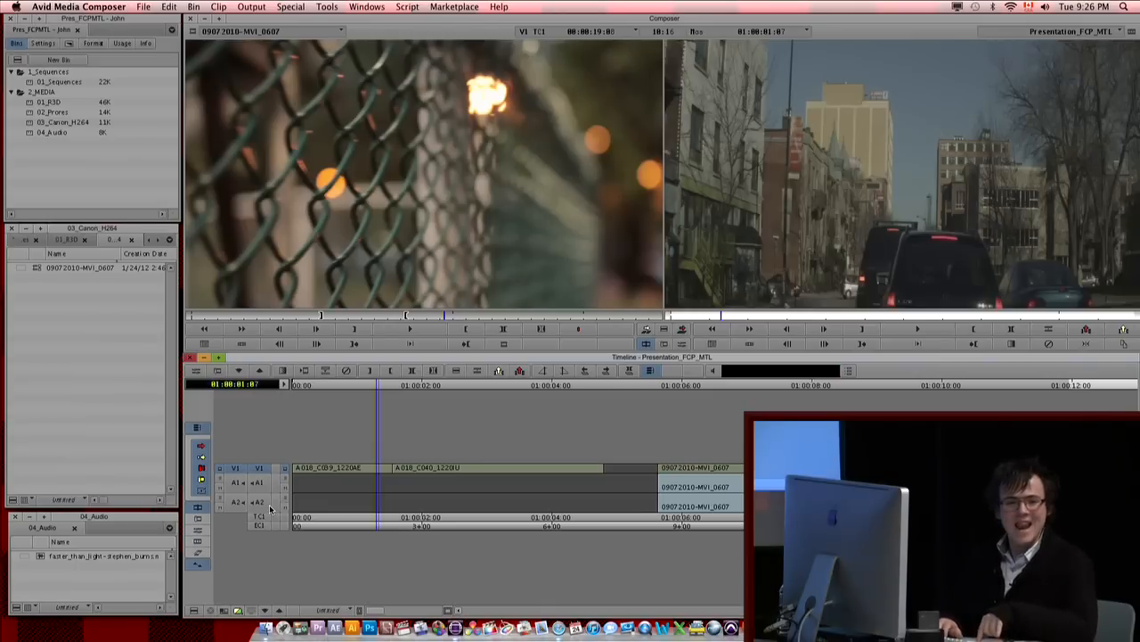
key(super+l)
key(super+l)
key(super+l)
key(super+l)
key(super+l)
key(super+l)
key(super+l)
key(super+l)
key(super+l)
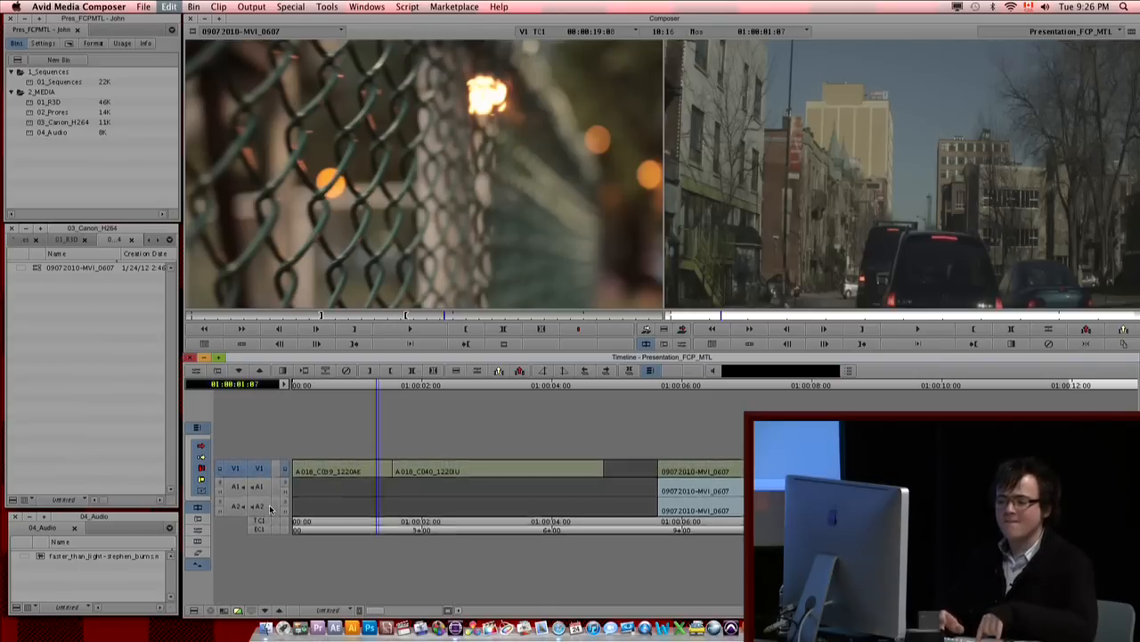
key(super+l)
key(super+l)
key(super+l)
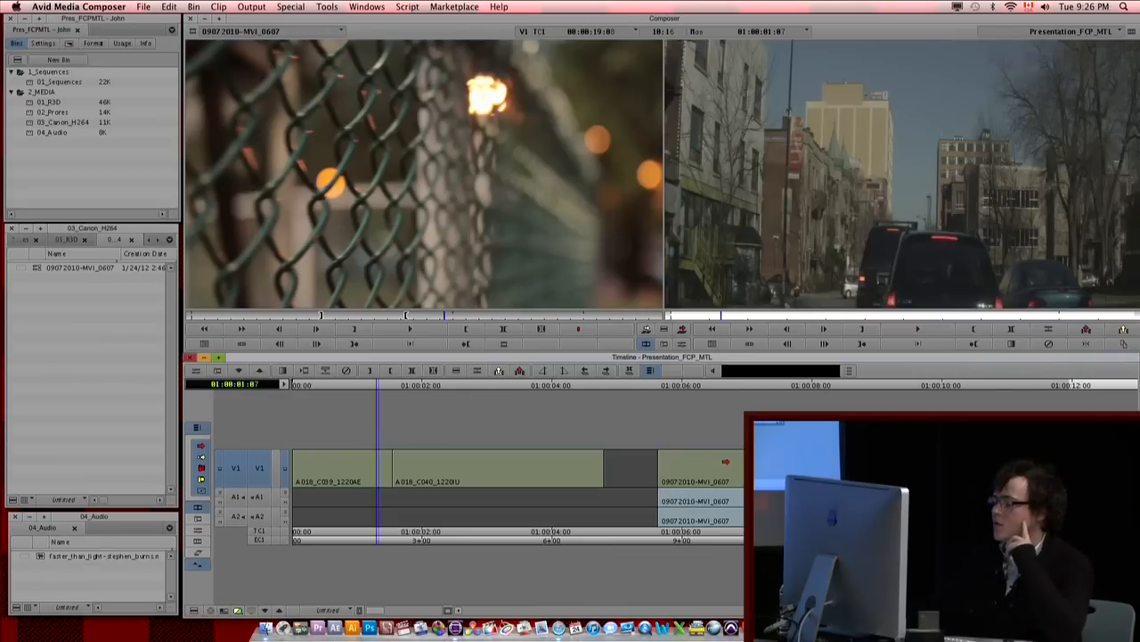
Step: Try moving the video segment of clip 09072010-MVI_0607 along V1 with the smart tool, undoing each move
click(701, 468)
drag(701, 468, 726, 468)
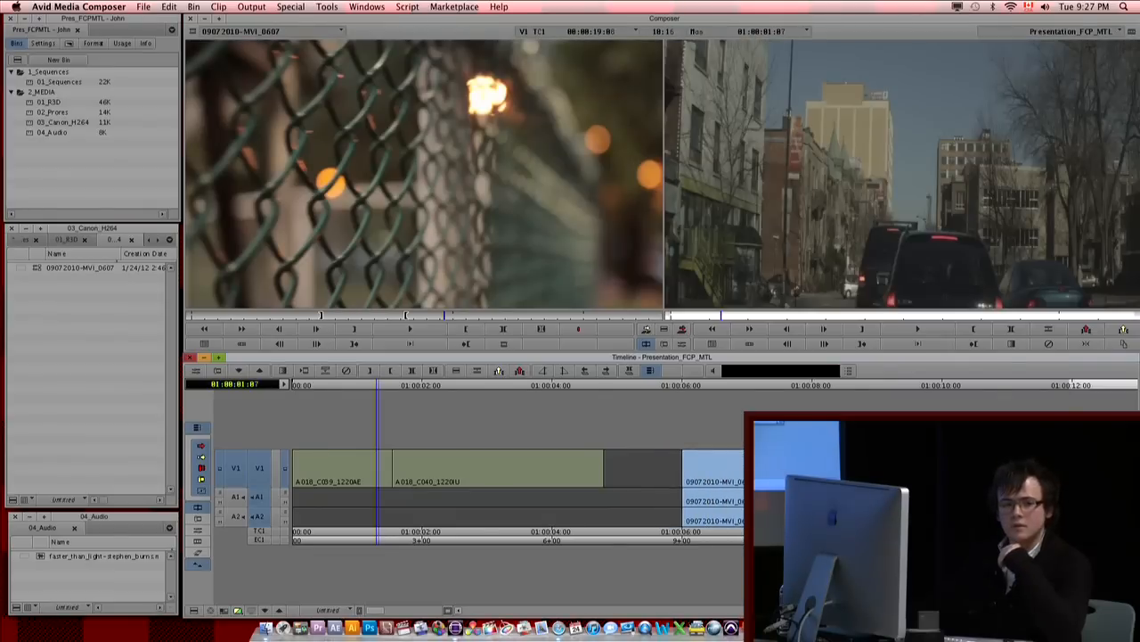
key(super+z)
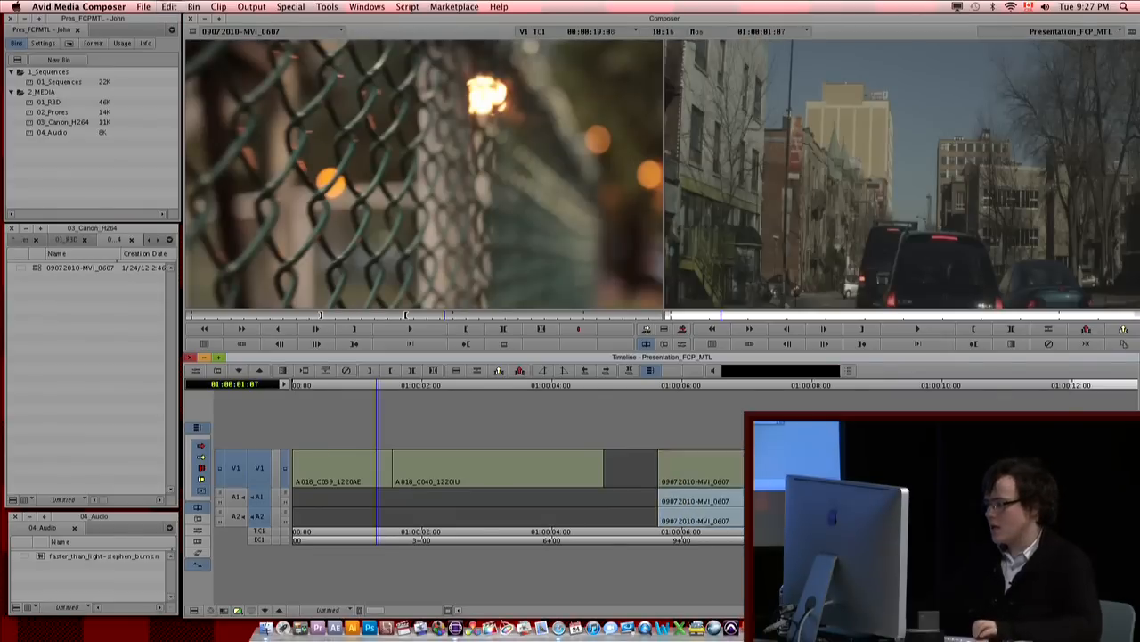
click(702, 468)
drag(702, 467, 727, 468)
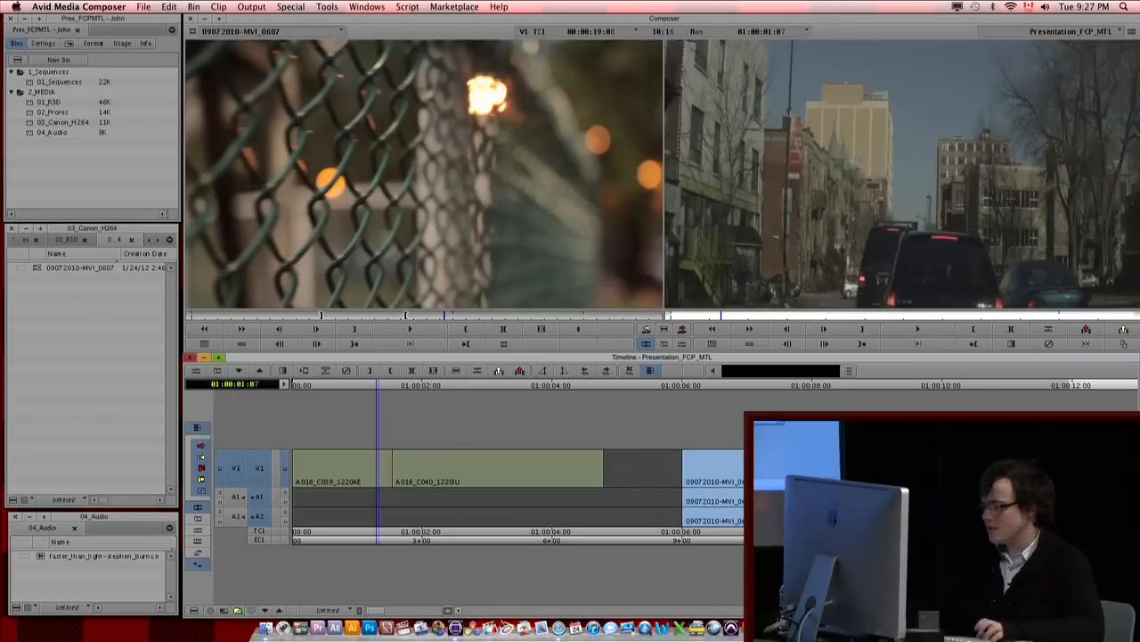
key(super+z)
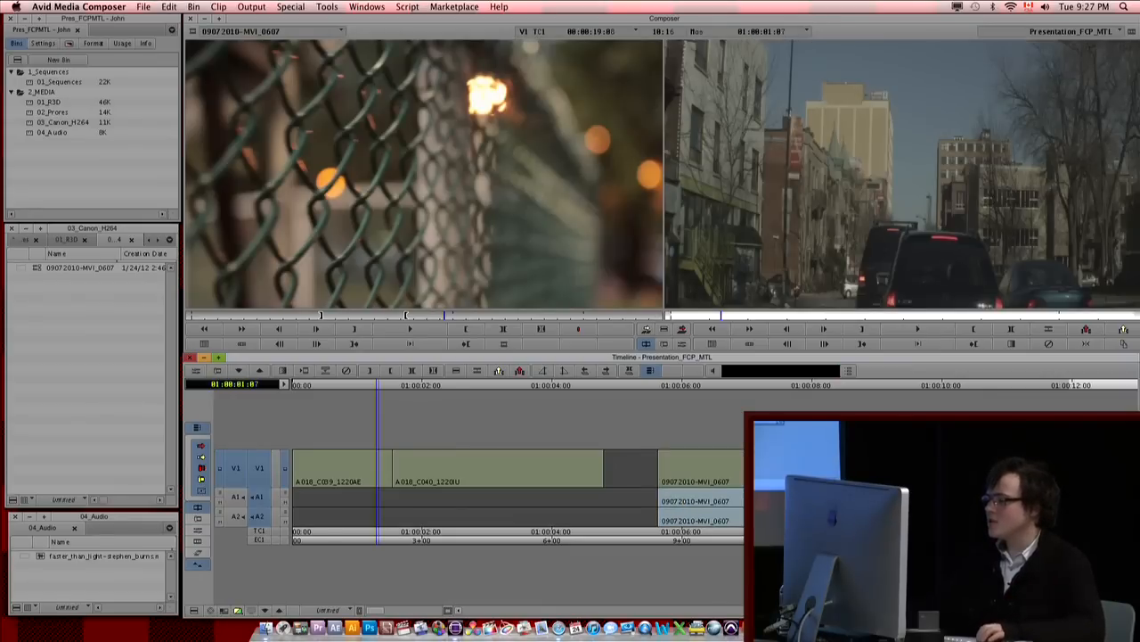
drag(704, 468, 704, 468)
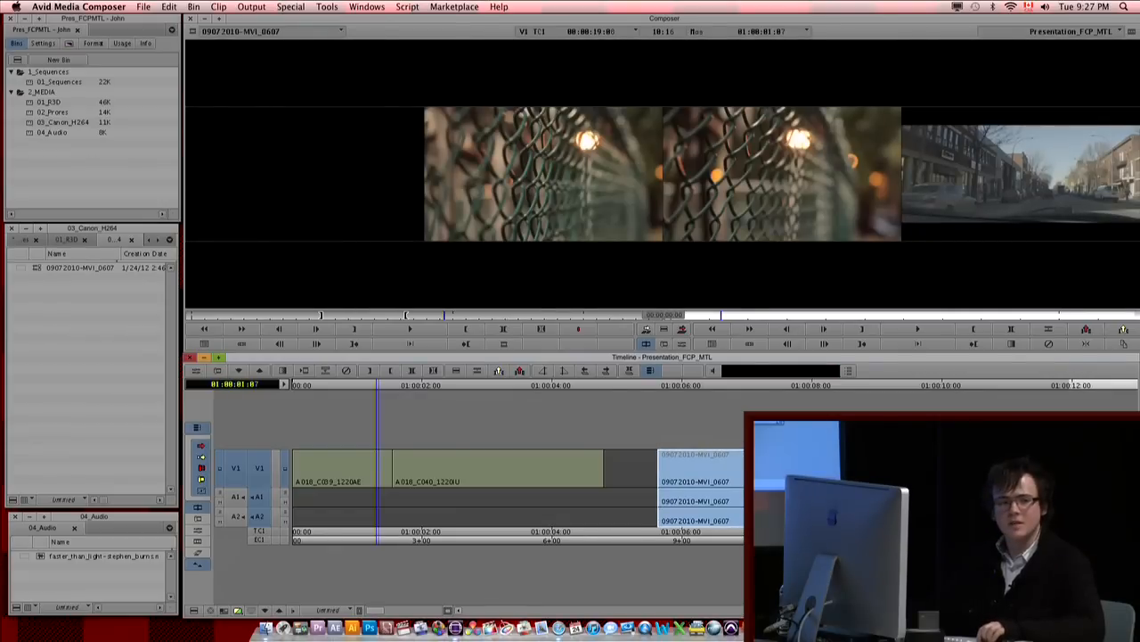
drag(703, 468, 671, 453)
key(super+z)
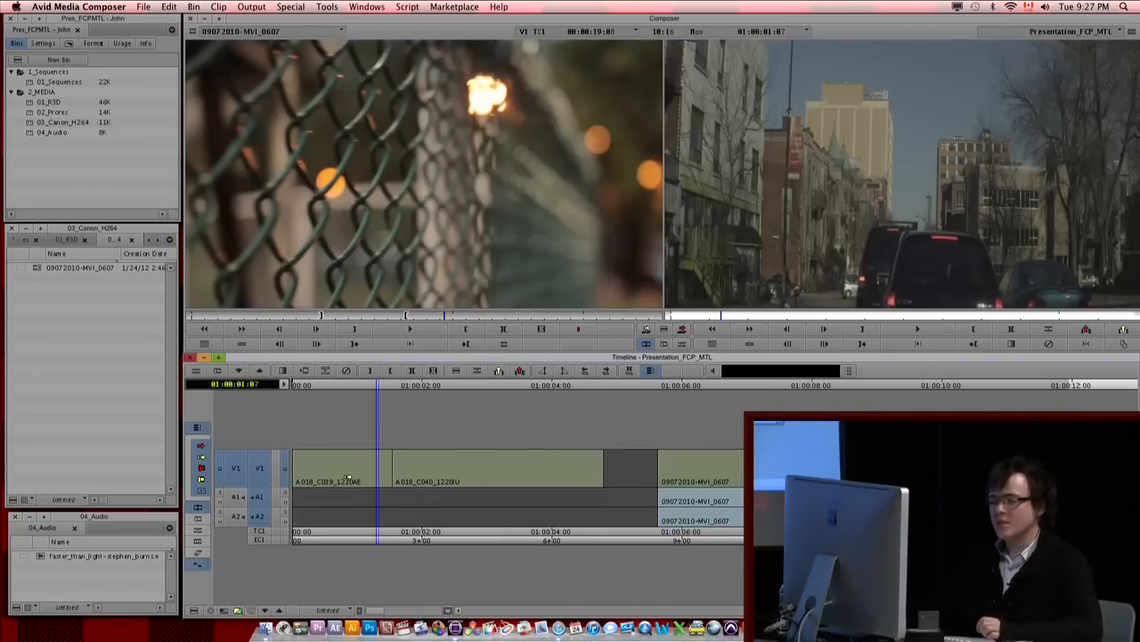
Step: Splice-move clip A018_C040_1220IU to the start of the sequence ahead of A018_C039_1220AE, and turn the smart tool off
click(415, 477)
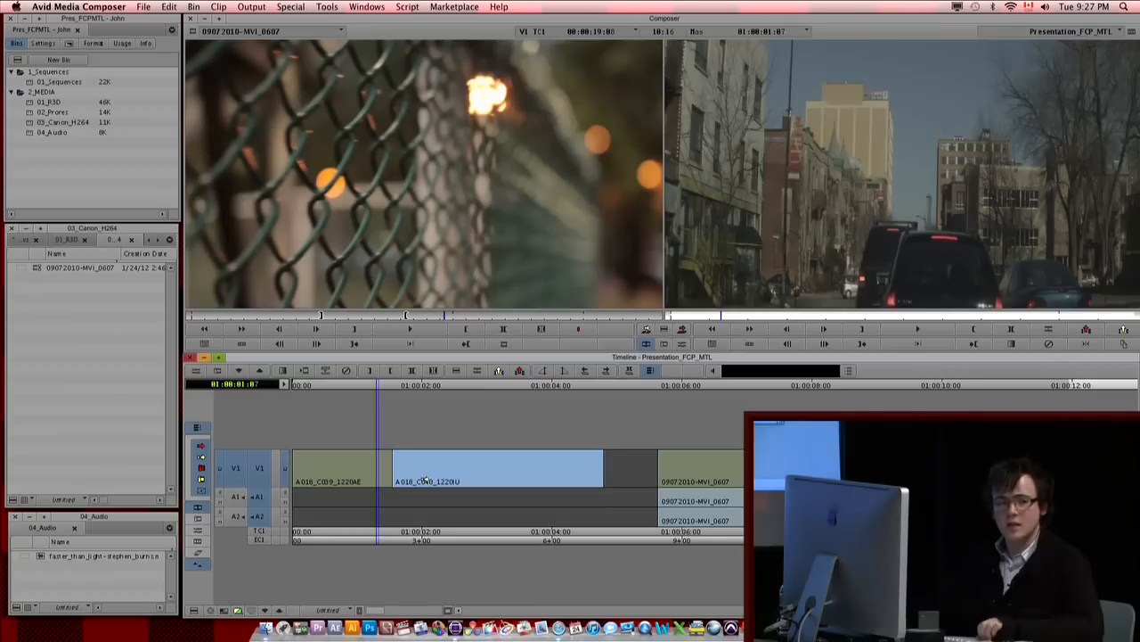
drag(318, 481, 318, 481)
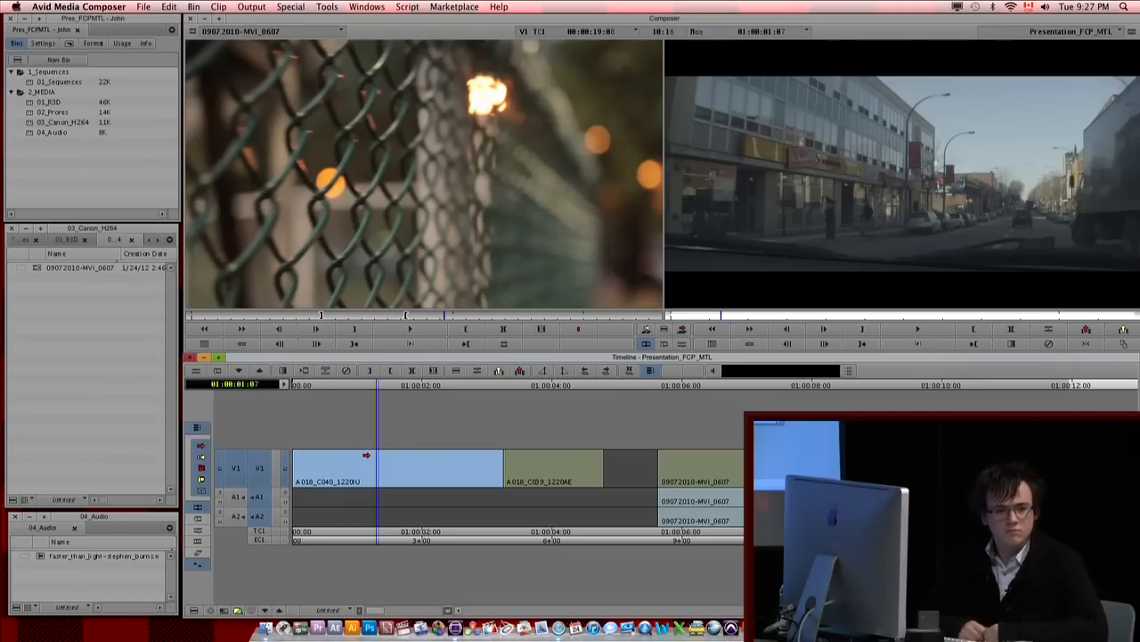
click(194, 456)
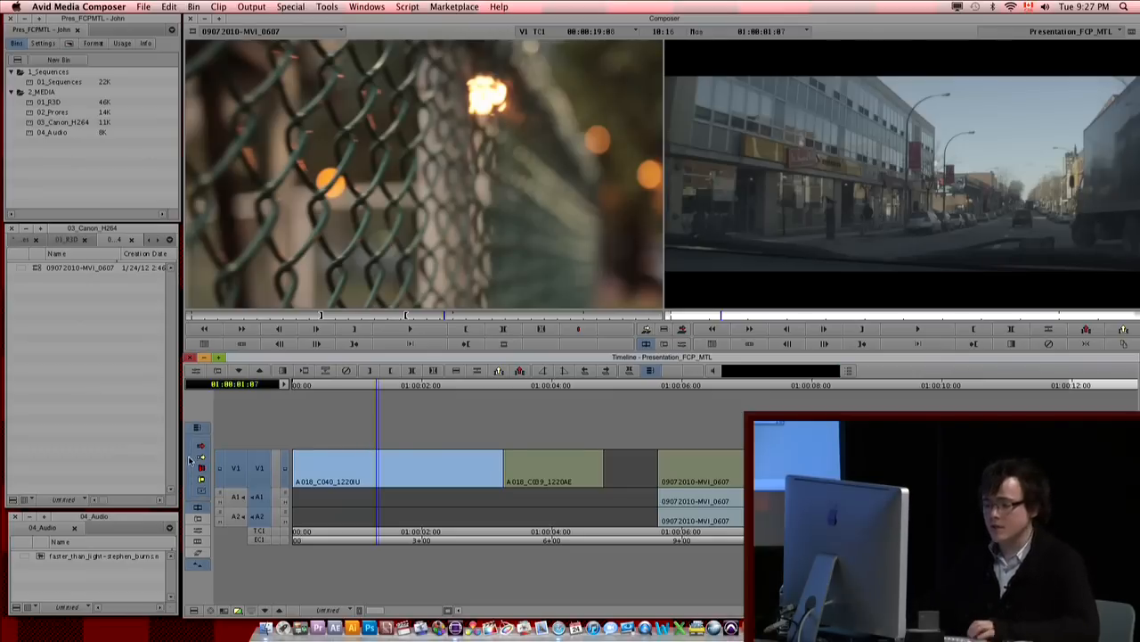
Step: Enter trim mode at the cut between A018_C040_1220IU and A018_C039_1220AE and roll it 11 frames later to 01:00:03:17
drag(474, 472, 502, 472)
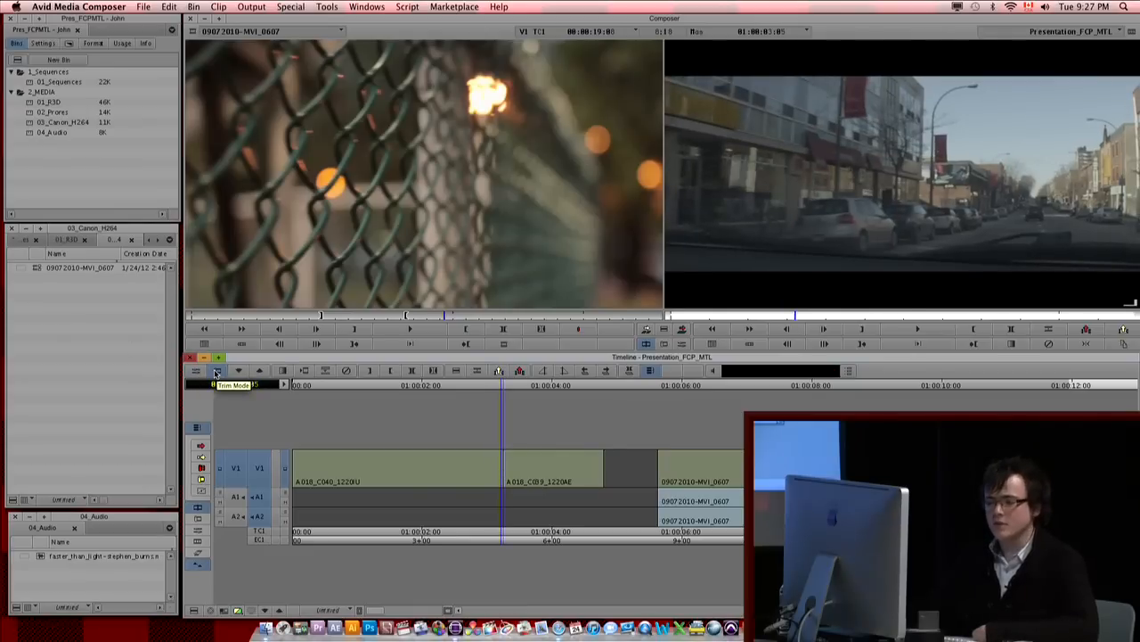
click(216, 373)
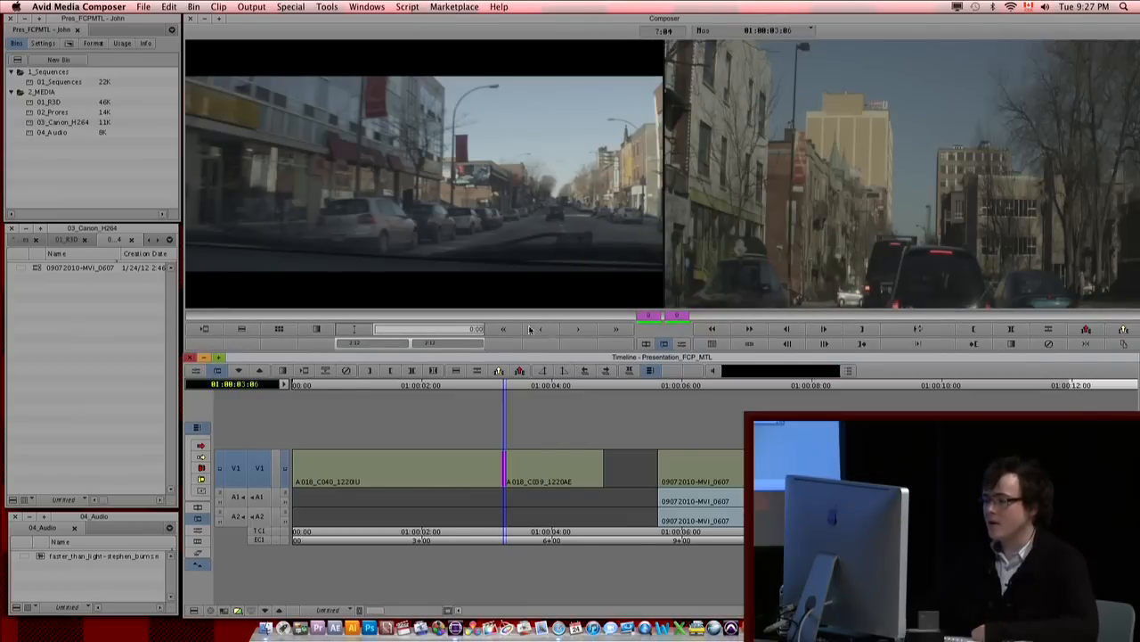
click(586, 332)
click(586, 332)
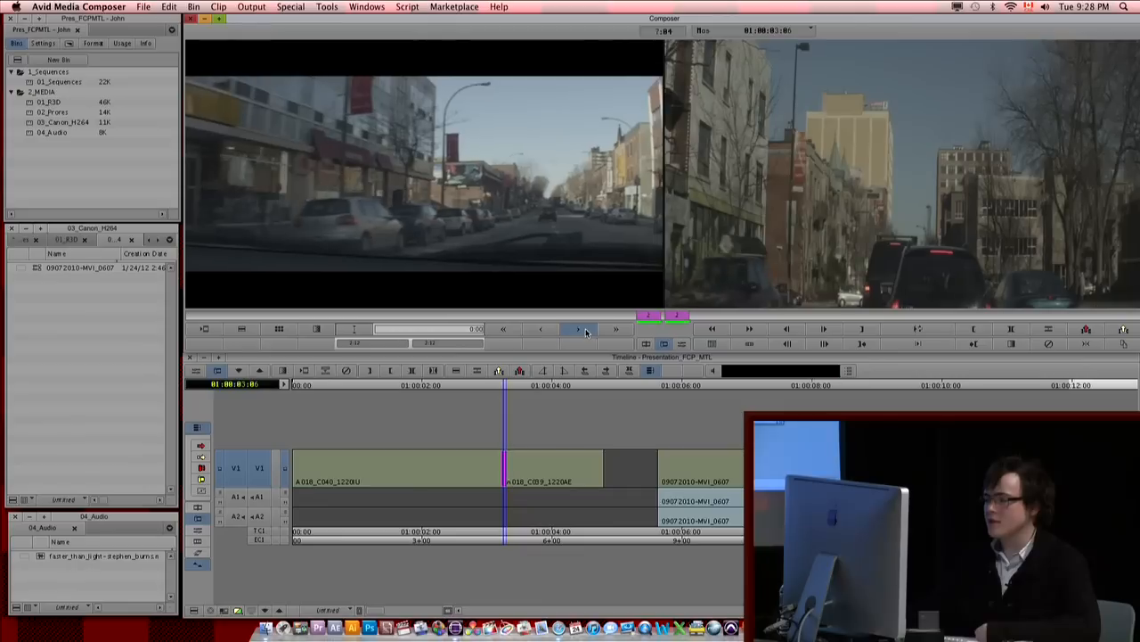
click(588, 332)
click(588, 331)
click(590, 330)
click(591, 330)
click(591, 330)
click(592, 330)
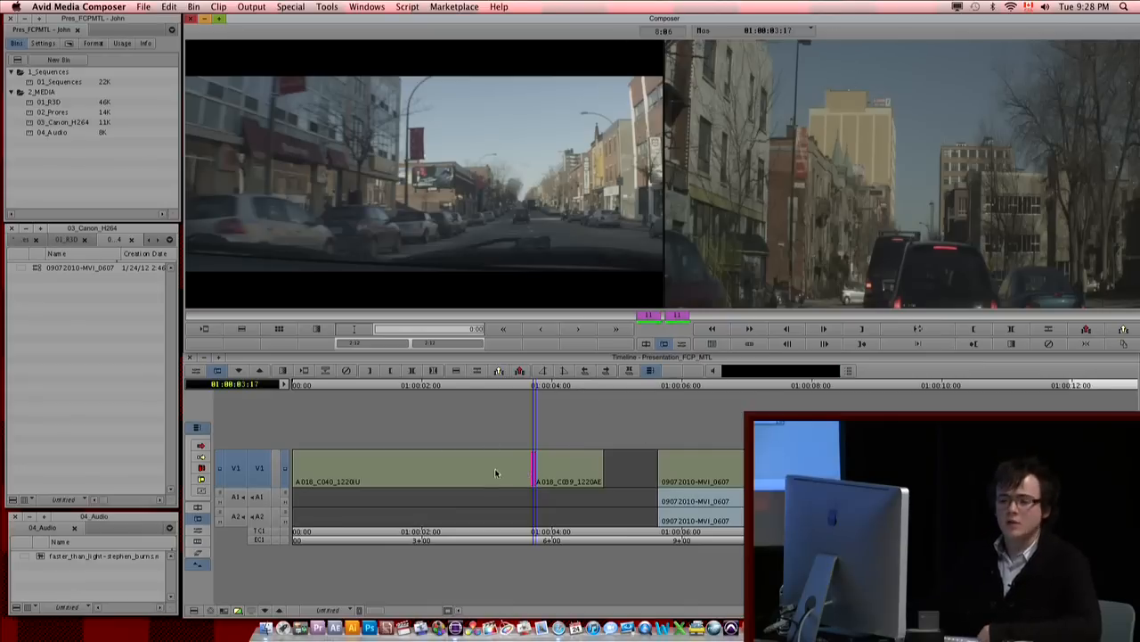
Step: Roll the cut between the two A018 clips earlier to 01:00:02:16, giving -14 frames on both sides
click(540, 332)
click(540, 332)
click(540, 332)
click(540, 332)
click(540, 332)
click(581, 332)
click(581, 333)
click(581, 332)
click(581, 332)
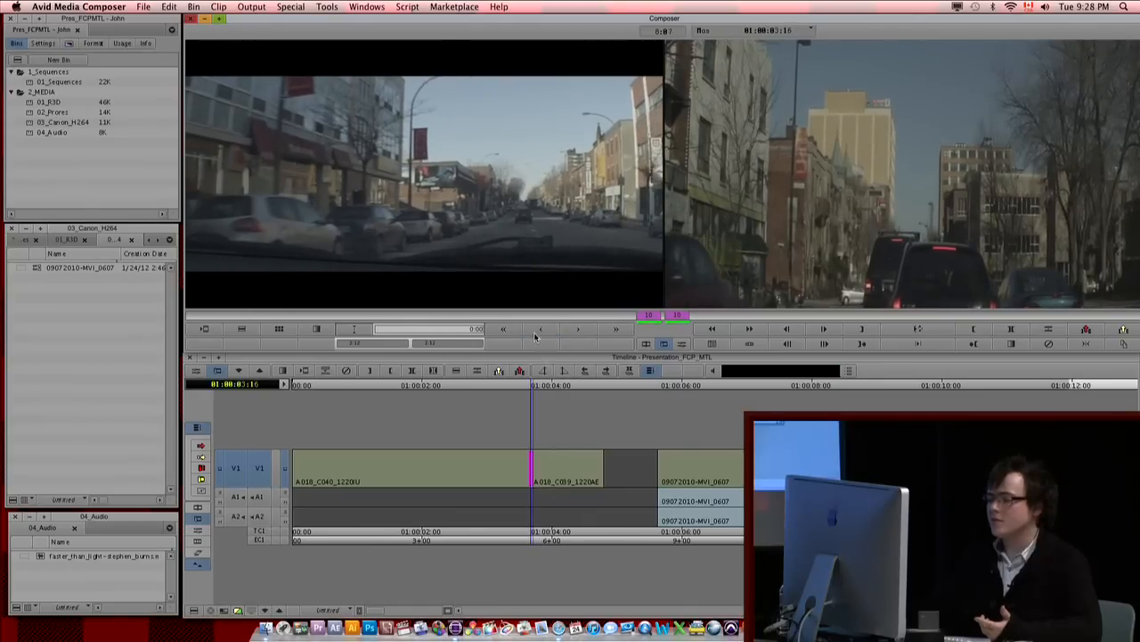
click(505, 332)
click(504, 332)
click(504, 332)
click(521, 371)
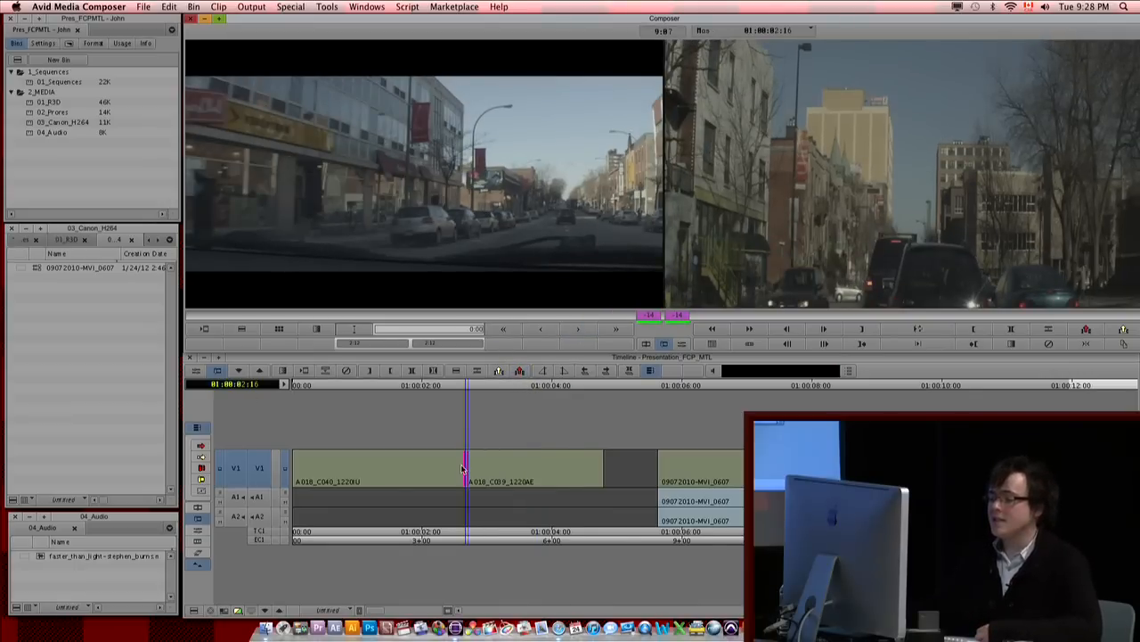
Step: Try ripple-trimming the outgoing side of the cut to 01:00:04:08 and the incoming side to -54 frames, undoing both trims
click(404, 168)
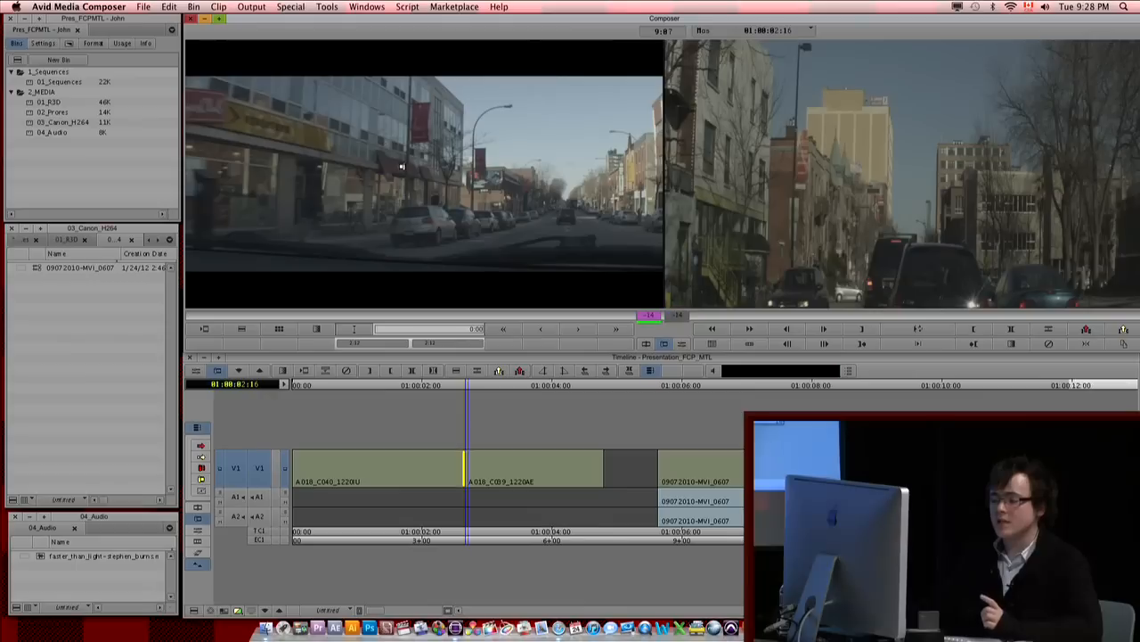
click(613, 331)
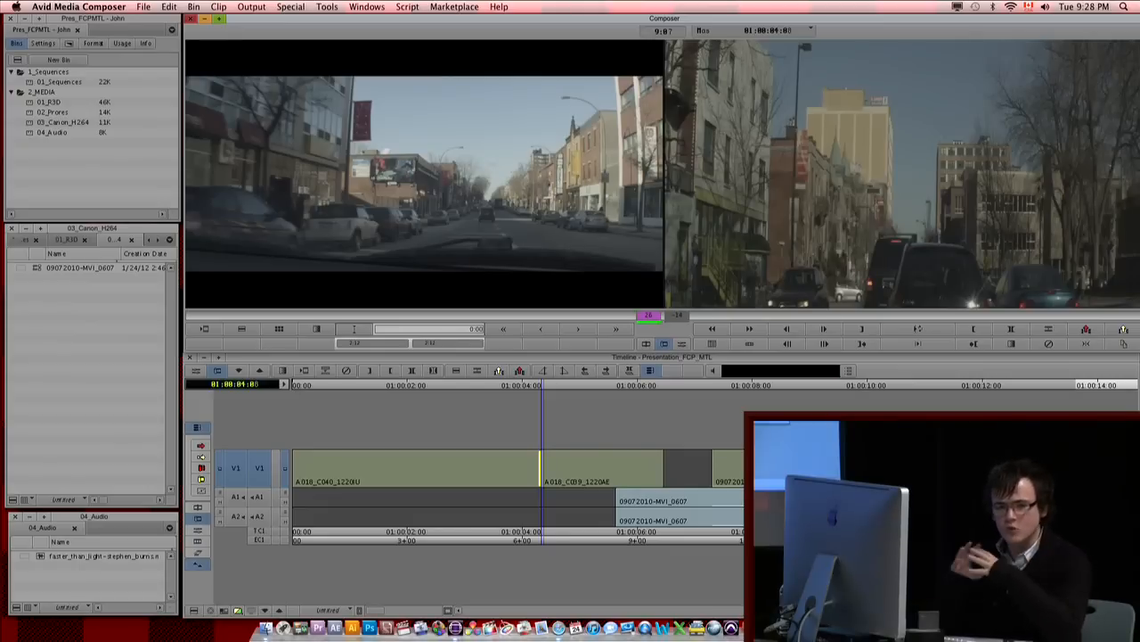
key(super+z)
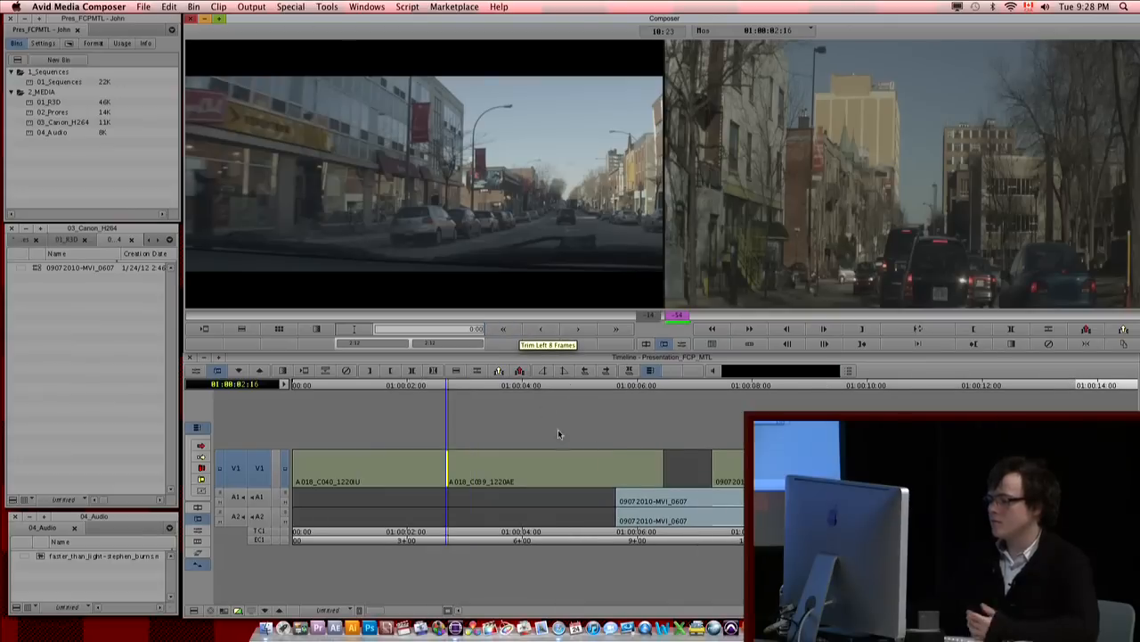
key(super+z)
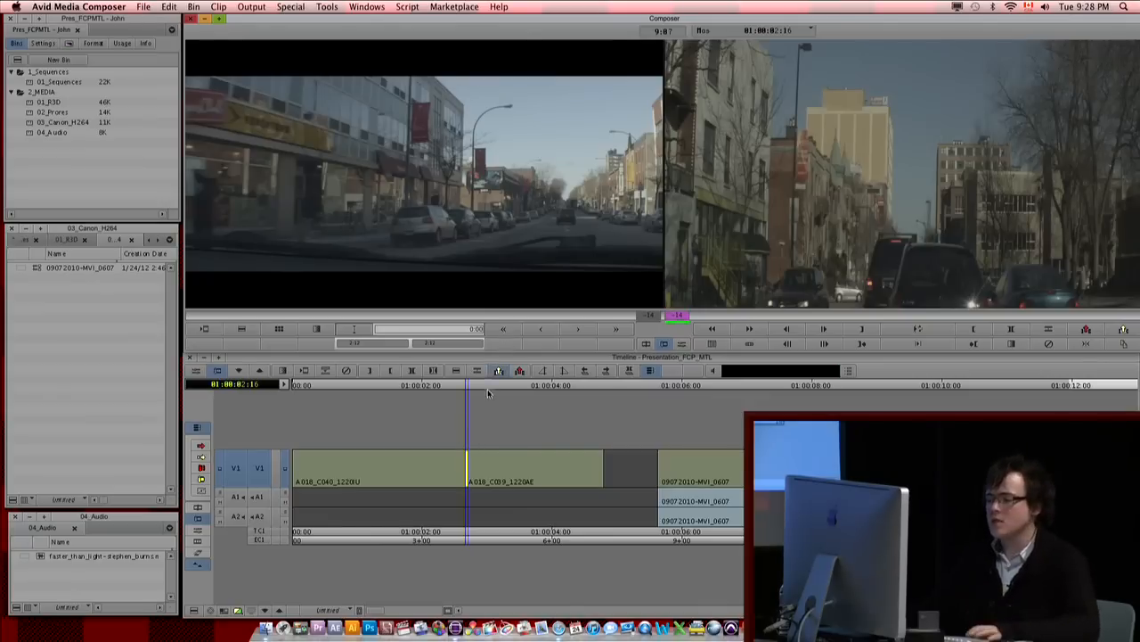
Step: Enable the smart tool, overwrite-trim the tail of A018_C040_1220IU to 01:00:02:06, and extend it to meet A018_C039_1220AE at 01:00:03:04
click(455, 467)
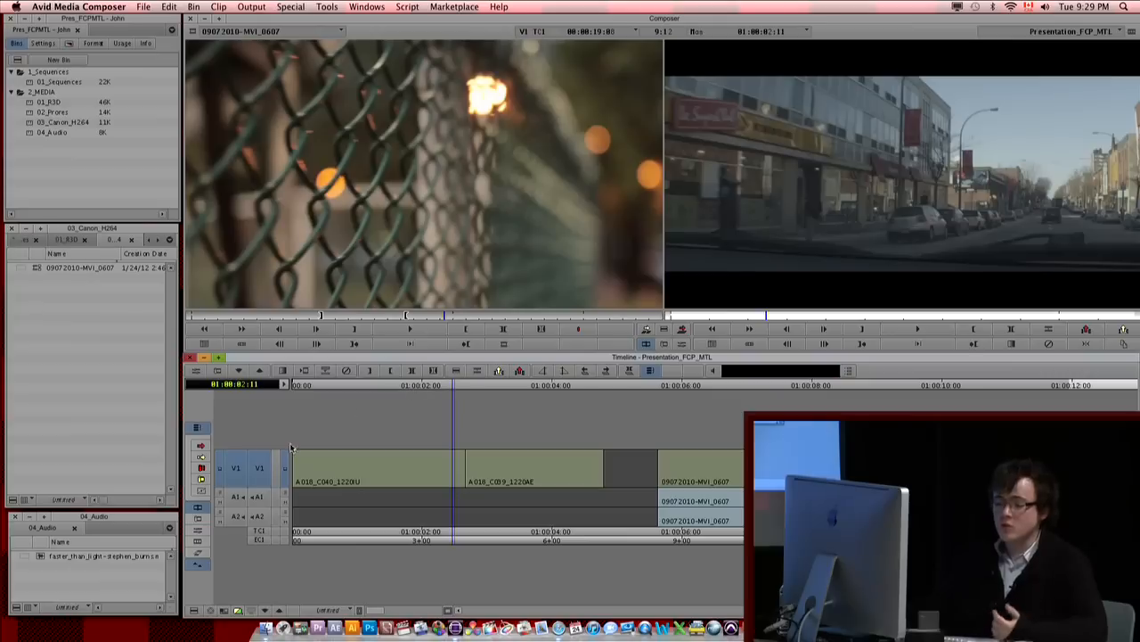
click(189, 475)
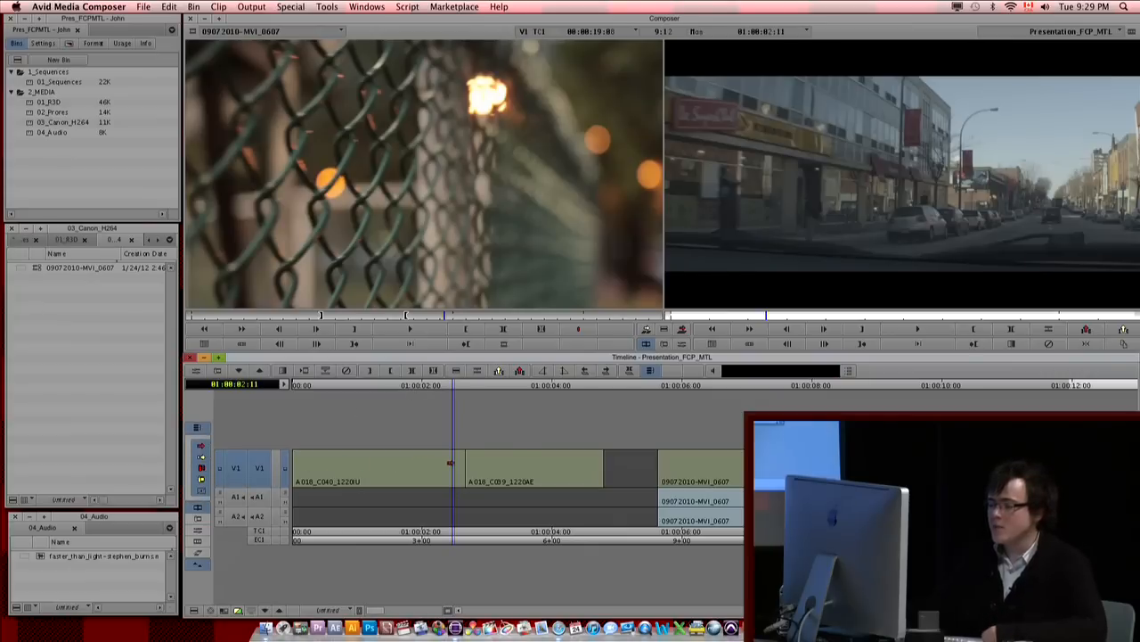
mouse_move(464, 465)
mouse_down()
mouse_move(504, 465)
mouse_move(431, 473)
mouse_move(434, 482)
mouse_move(496, 469)
mouse_move(431, 471)
mouse_up()
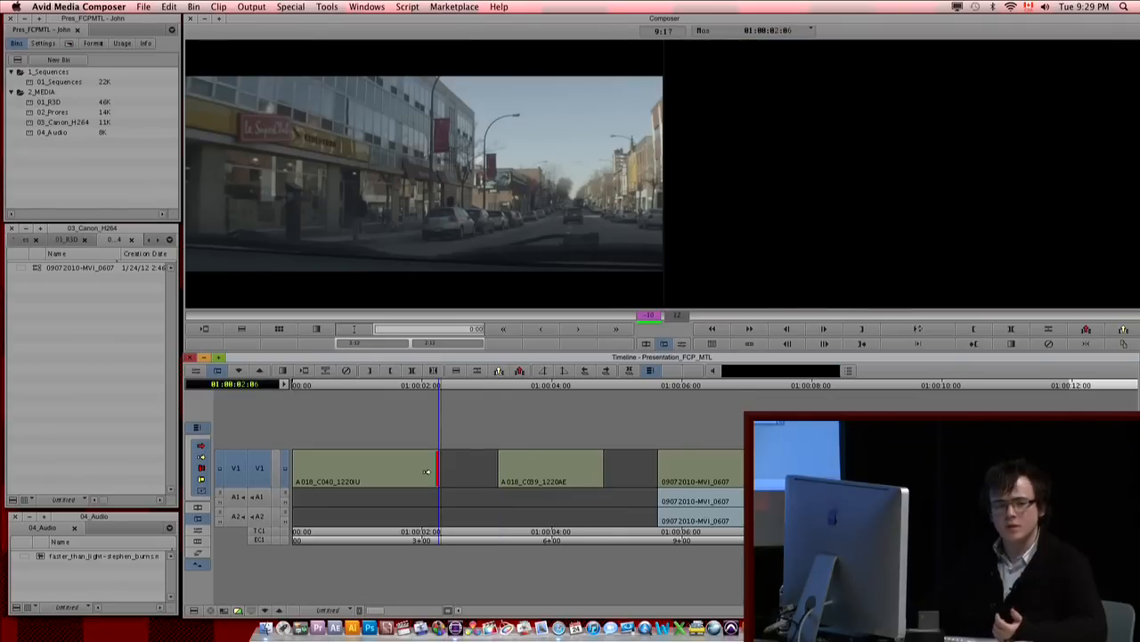
drag(435, 458, 499, 462)
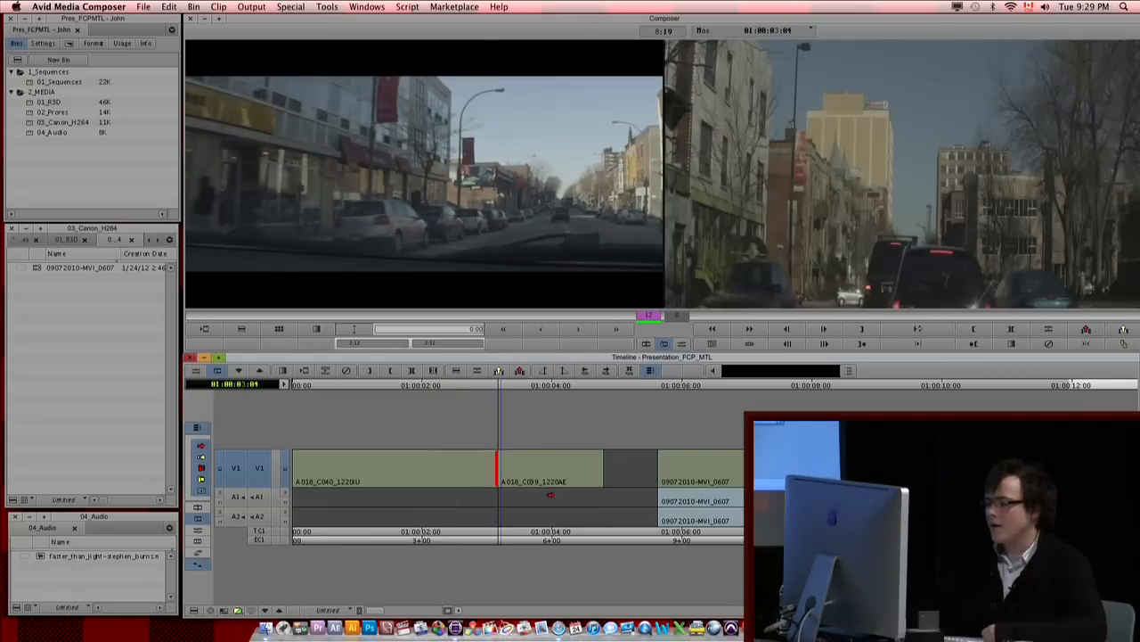
Step: Overwrite-trim the tail of A018_C040_1220IU back to 01:00:02:15, leaving trim mode with the playhead at 01:00:02:20
click(200, 482)
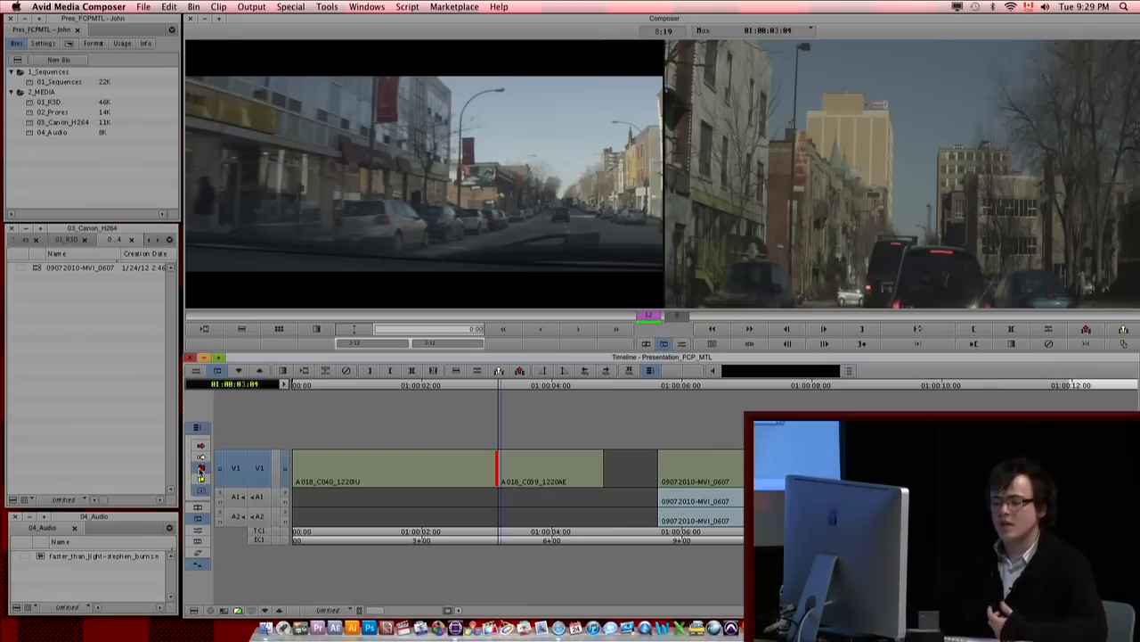
drag(494, 470, 461, 481)
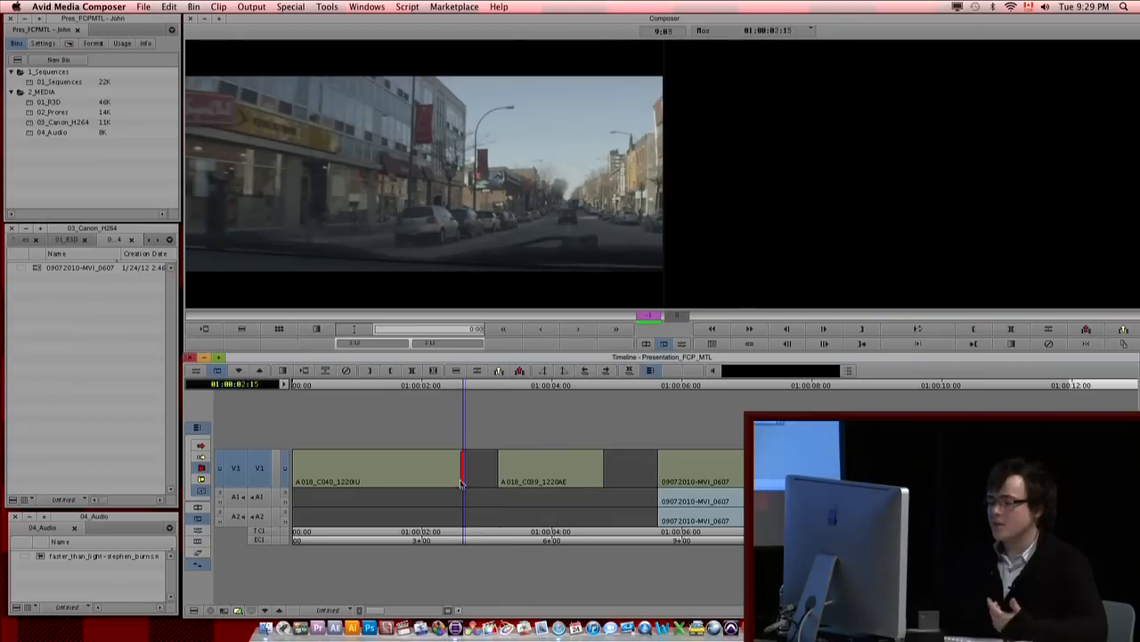
click(188, 463)
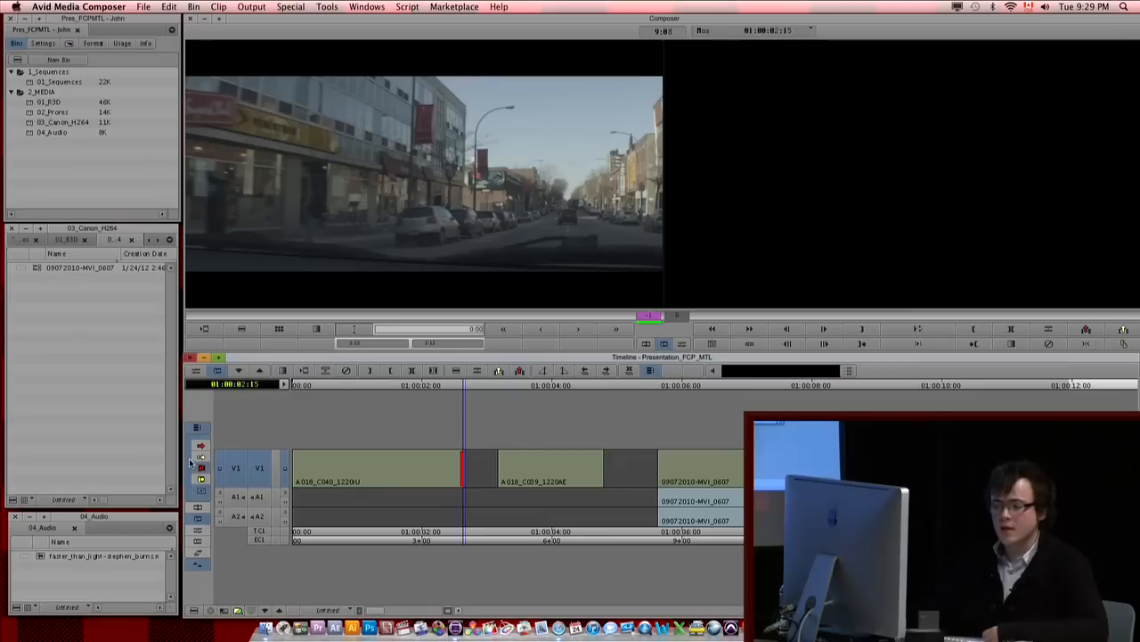
mouse_move(491, 485)
mouse_down()
mouse_move(504, 484)
mouse_move(479, 486)
mouse_up()
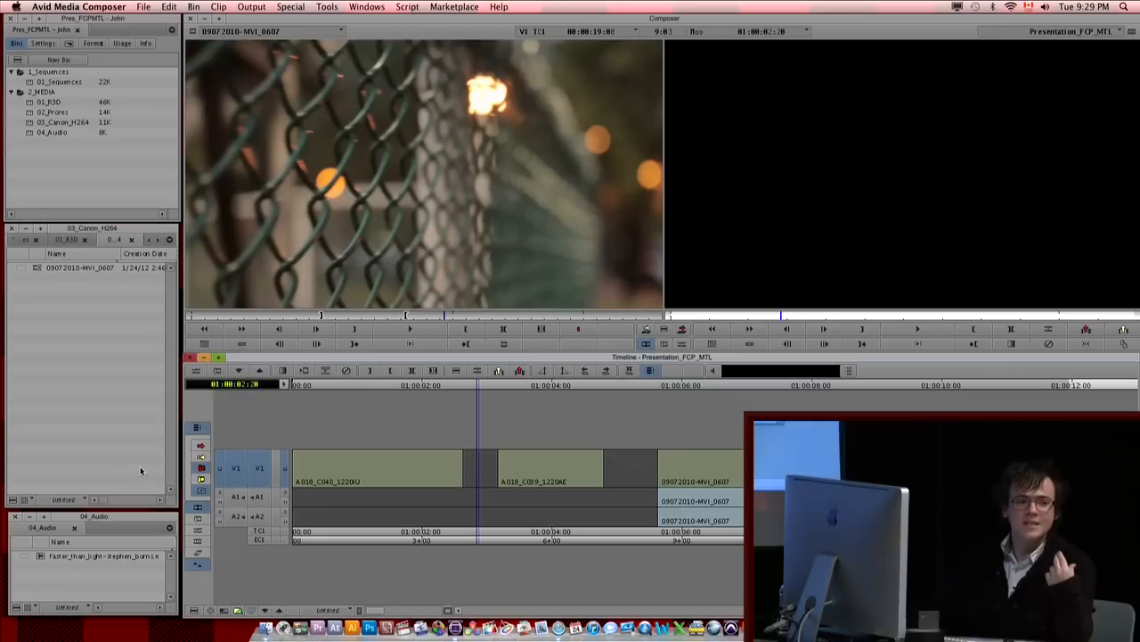
Step: Open the English (United States) Keyboard settings and move the keyboard layout over the source monitor
click(42, 42)
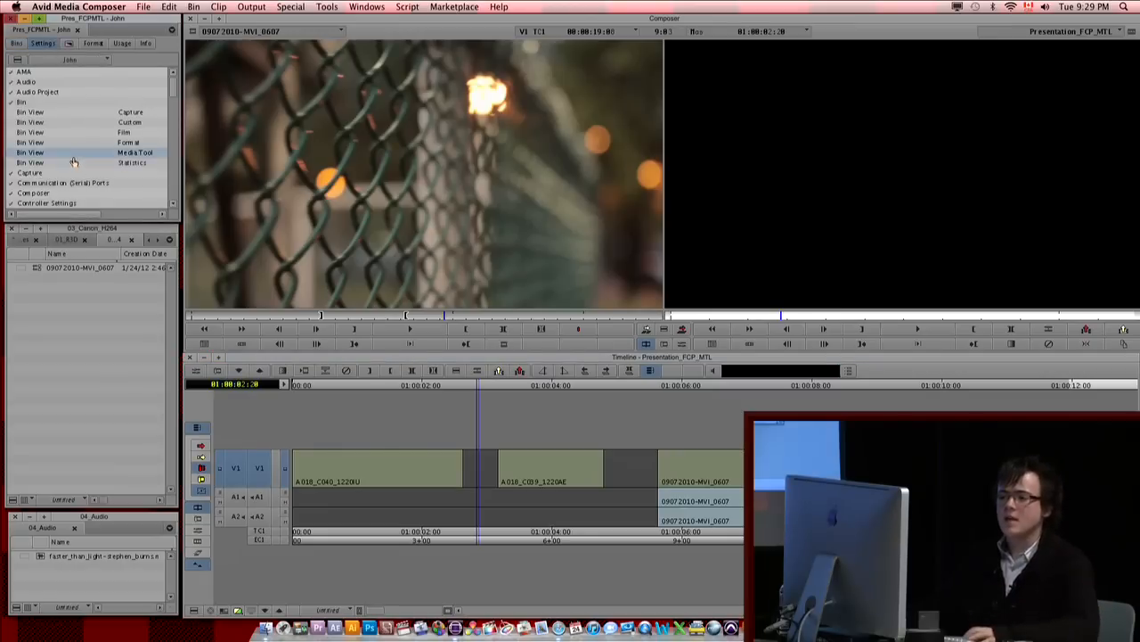
scroll(64, 145, down, 8)
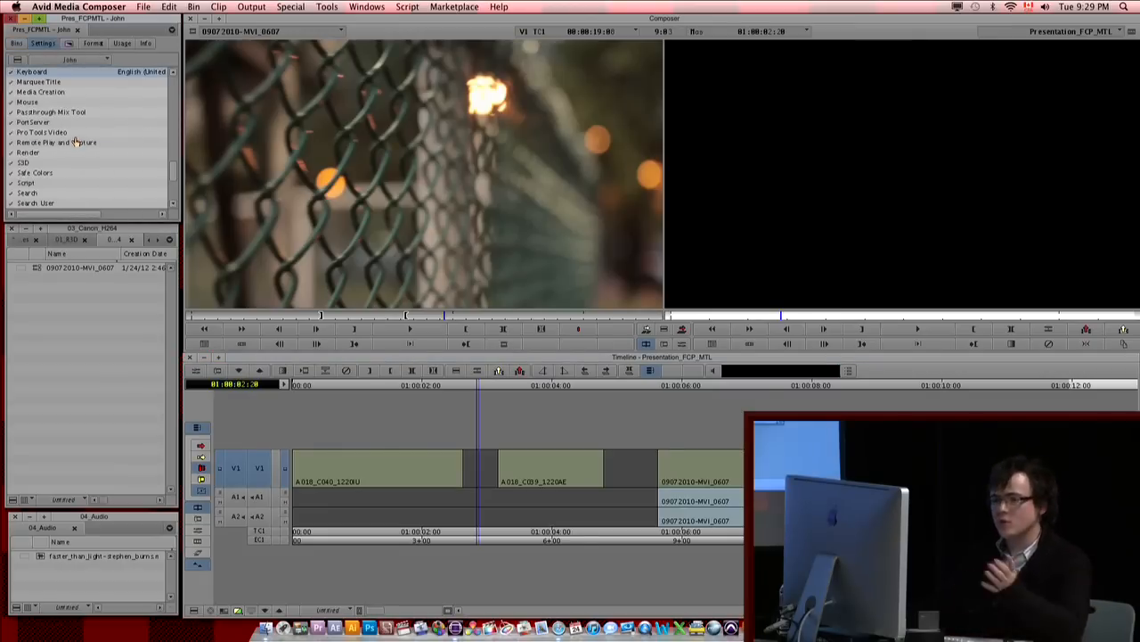
double_click(32, 73)
drag(579, 255, 393, 210)
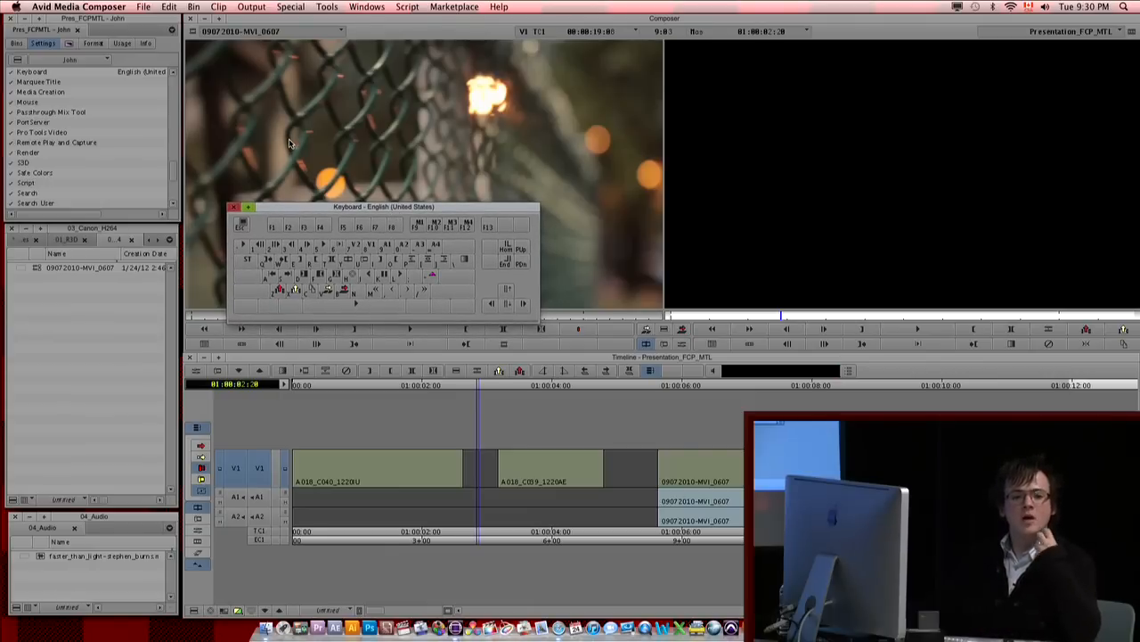
Step: Open the Command Palette and place it directly above the keyboard layout
click(326, 8)
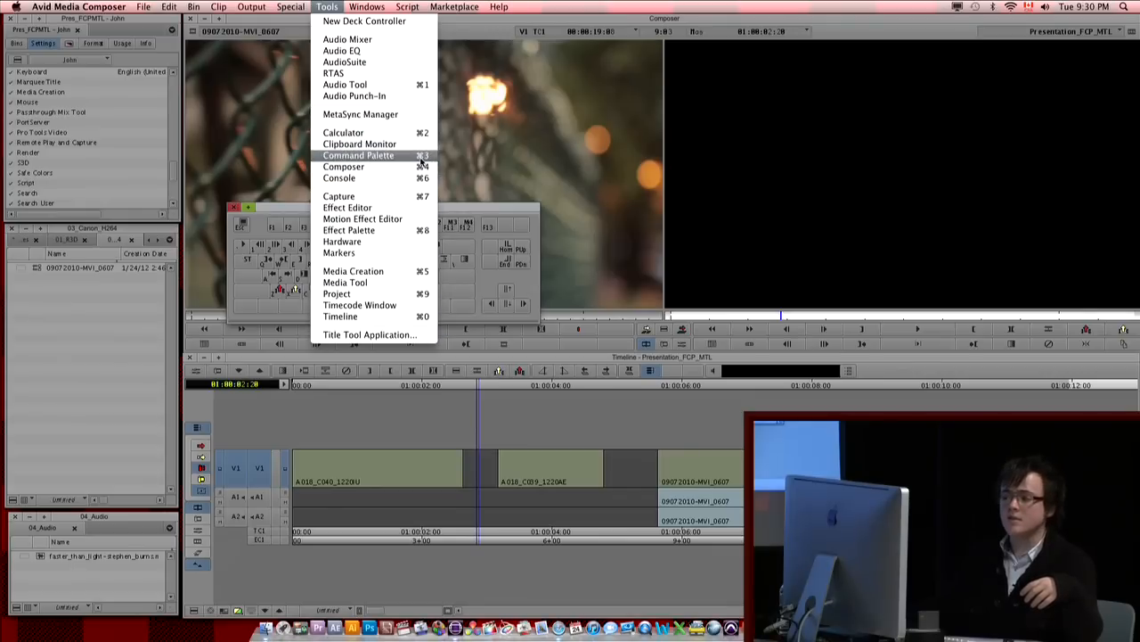
click(507, 140)
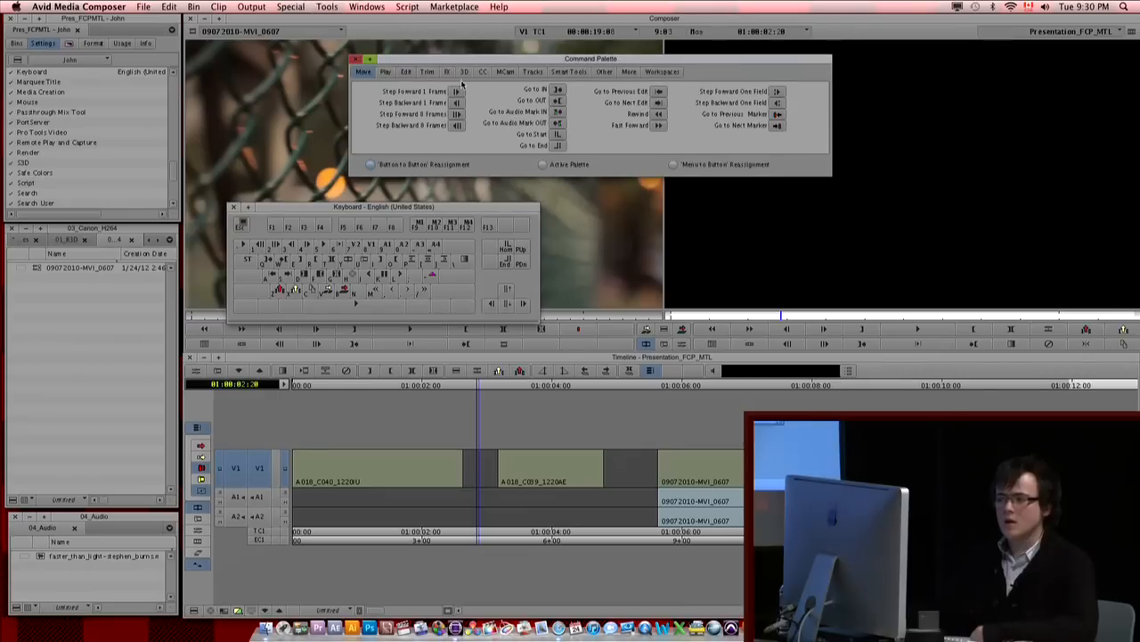
drag(457, 58, 259, 65)
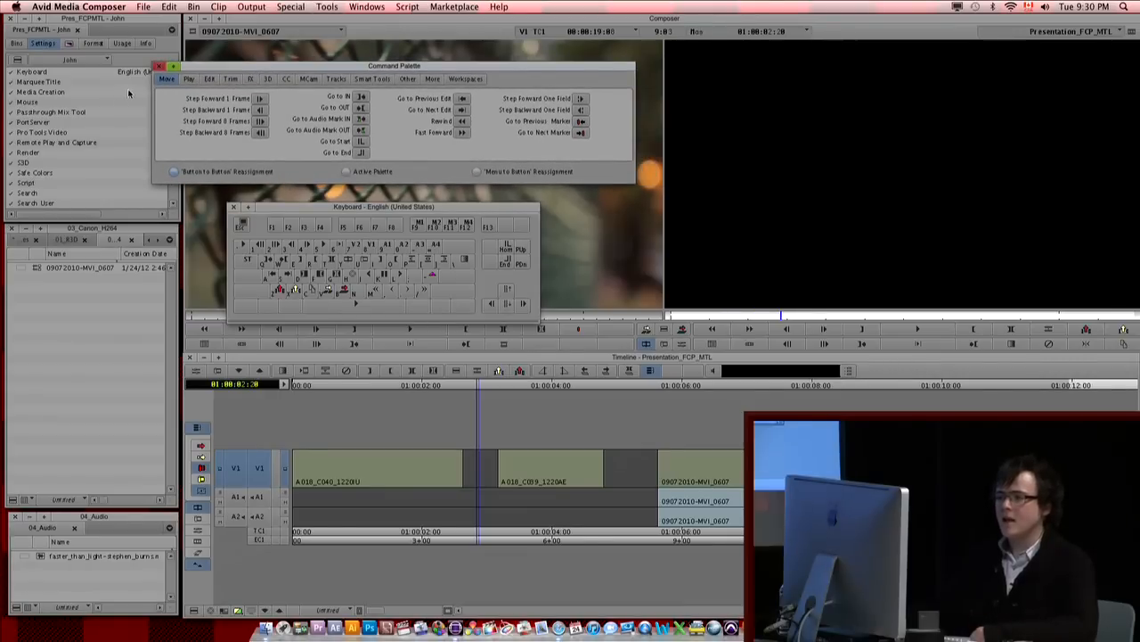
Step: Examine the Command Palette's command categories from Play through Edit, Trim, FX, 3D, CC and MCam to Tracks
click(188, 80)
click(209, 80)
click(229, 80)
click(251, 79)
click(267, 79)
click(286, 79)
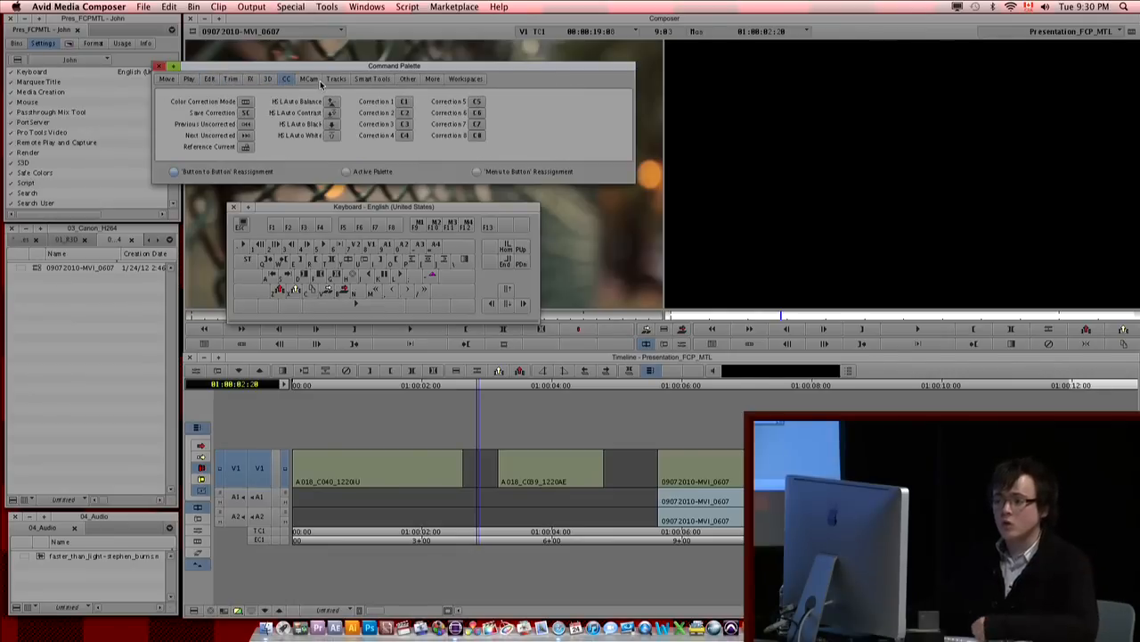
click(307, 80)
click(336, 80)
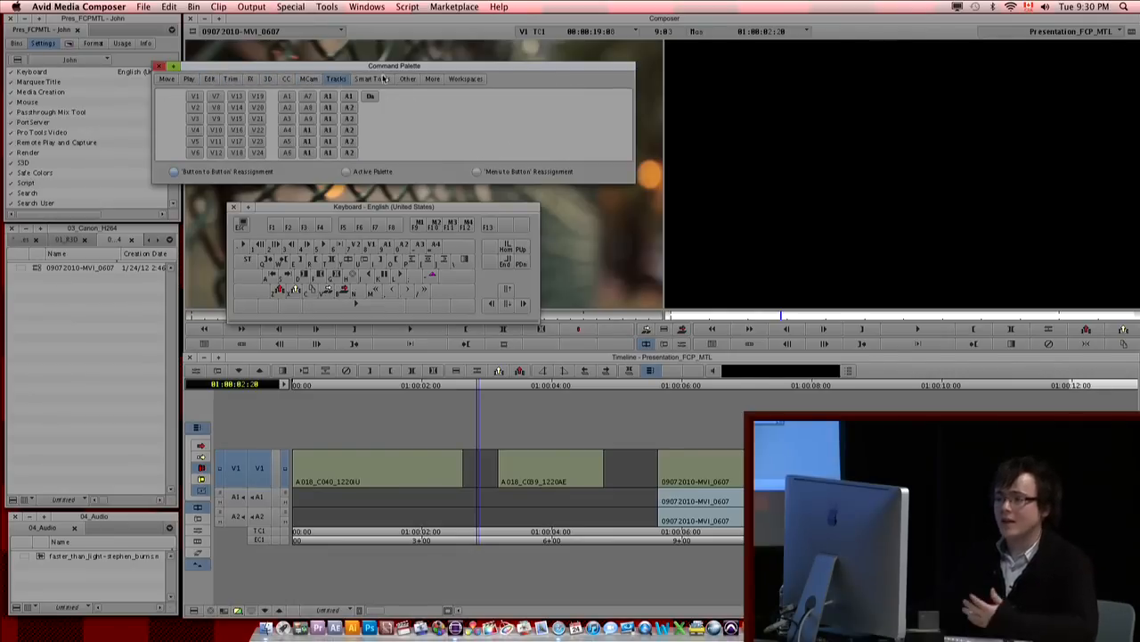
Step: Assign the Smart Tool Toggle command to the first key of the number row on the keyboard layout
click(381, 80)
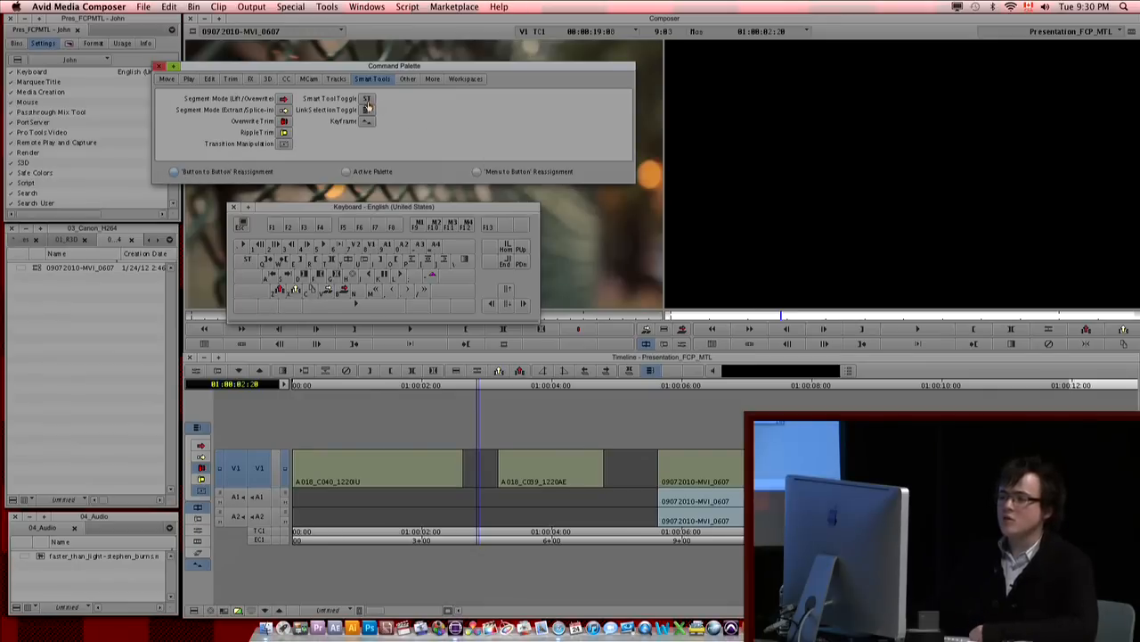
drag(367, 103, 236, 245)
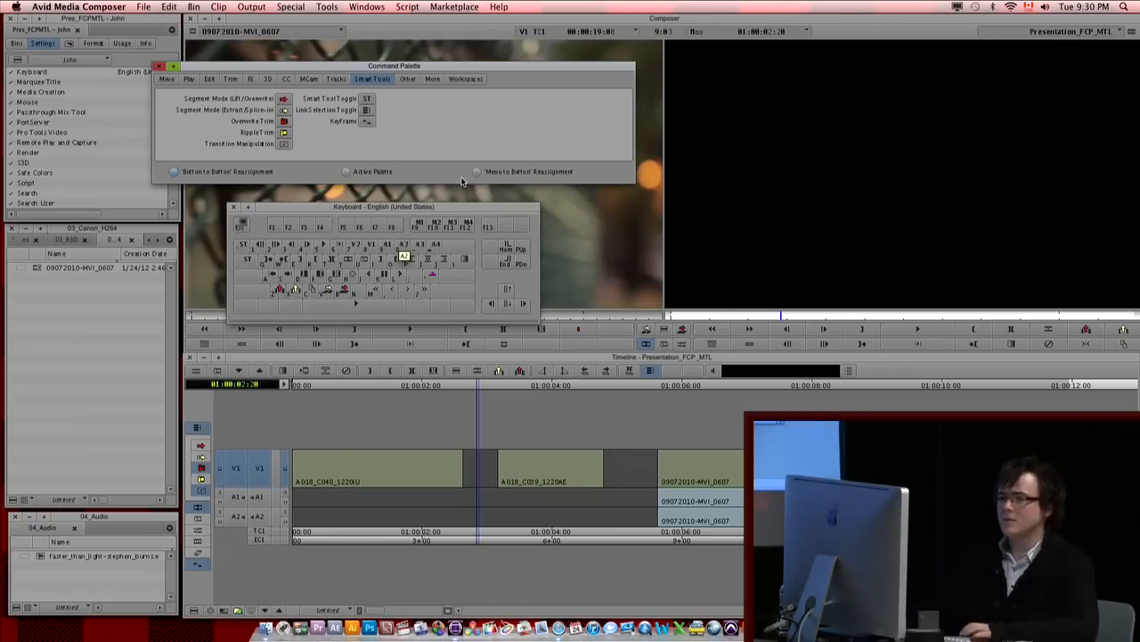
Step: Park the playhead at 01:00:01:08 and enlarge the project window to show whether each setting is User, Project or Site
drag(380, 438, 380, 455)
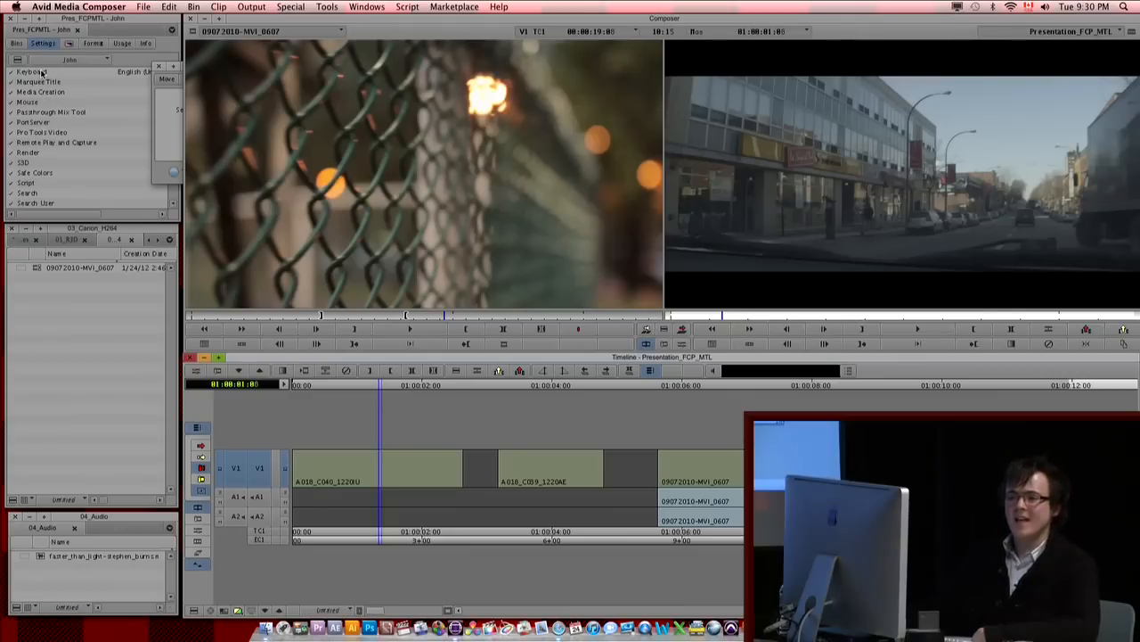
click(100, 174)
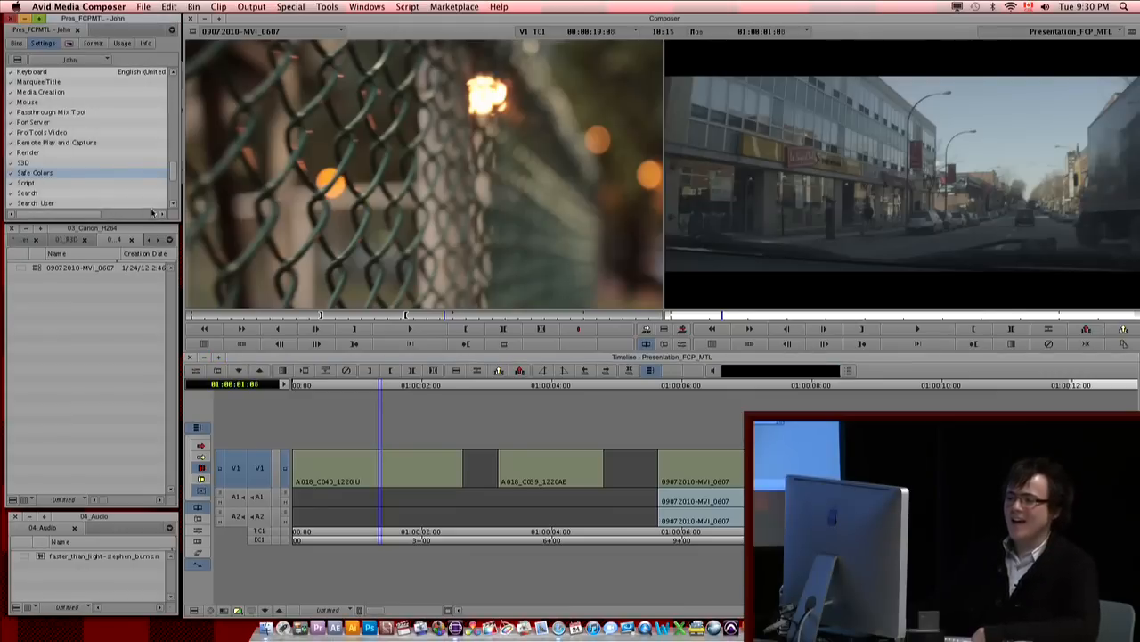
drag(173, 218, 325, 245)
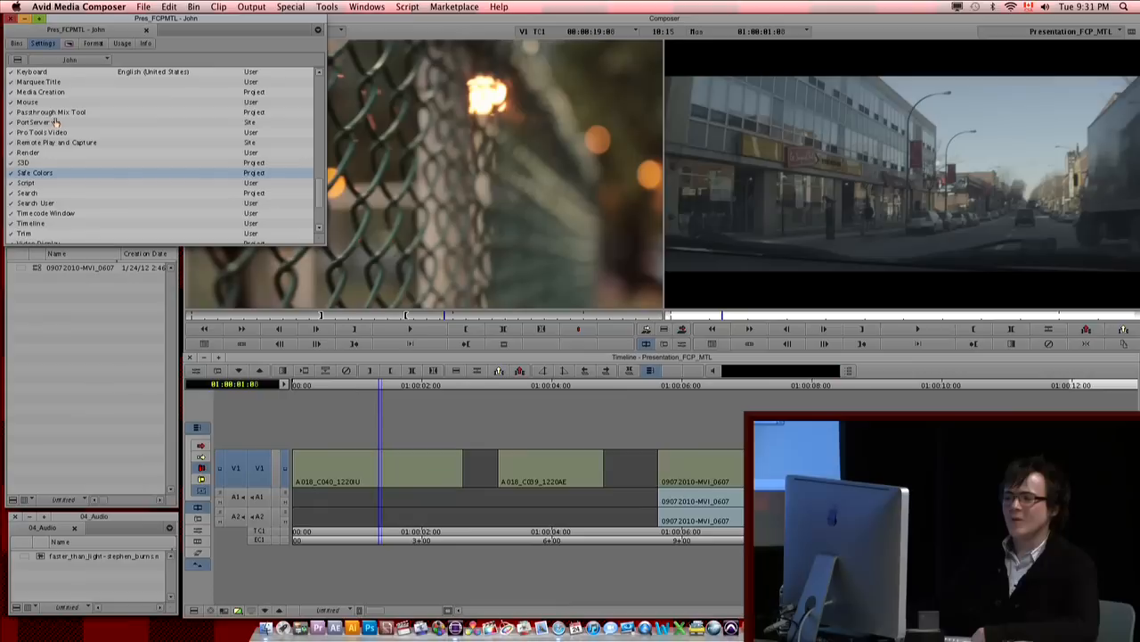
click(262, 134)
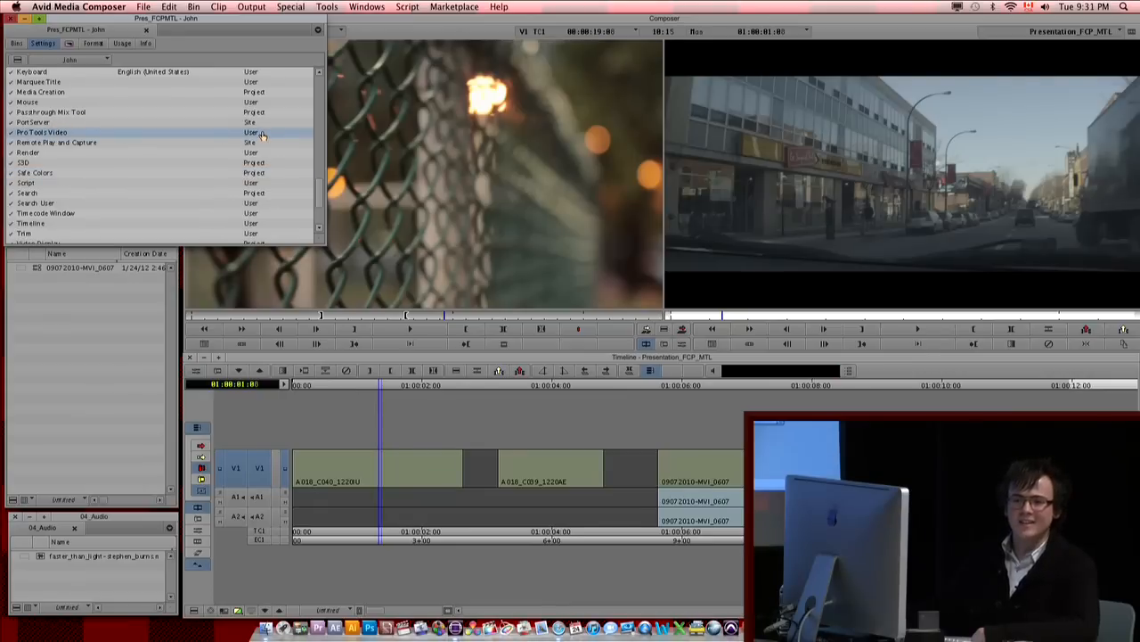
Step: Export the current user profile to the root of the external drive
click(67, 59)
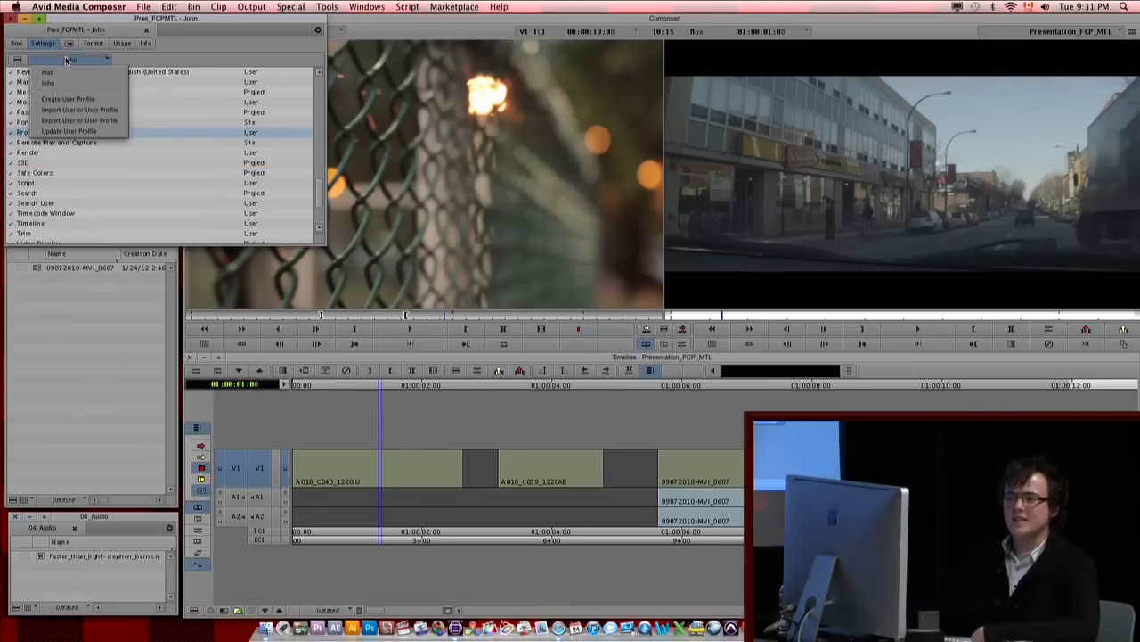
click(86, 123)
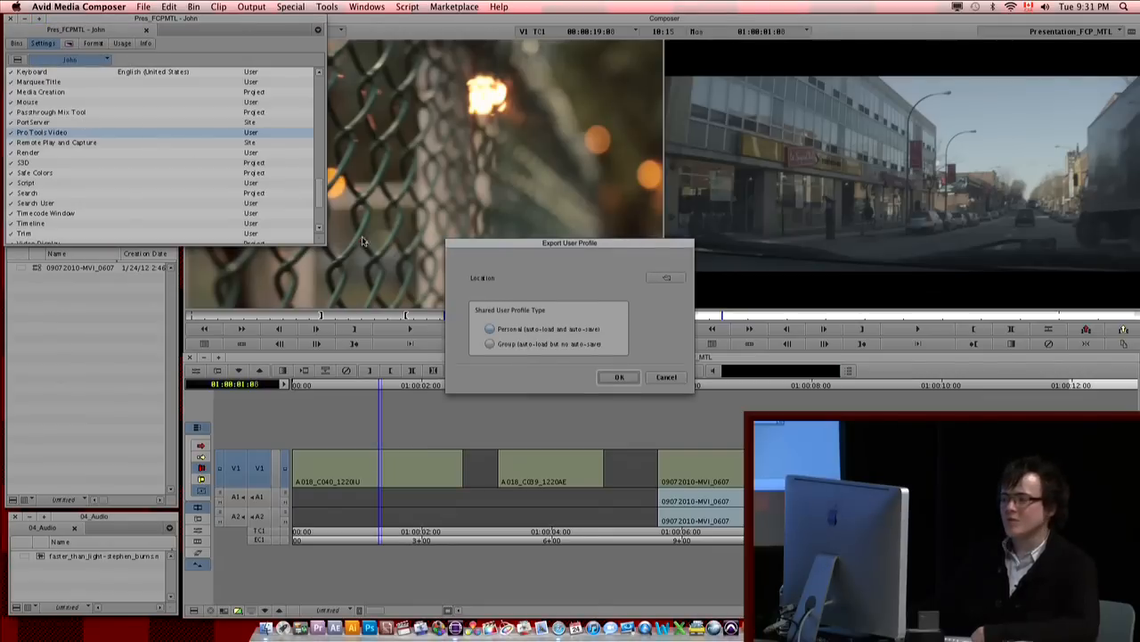
click(666, 277)
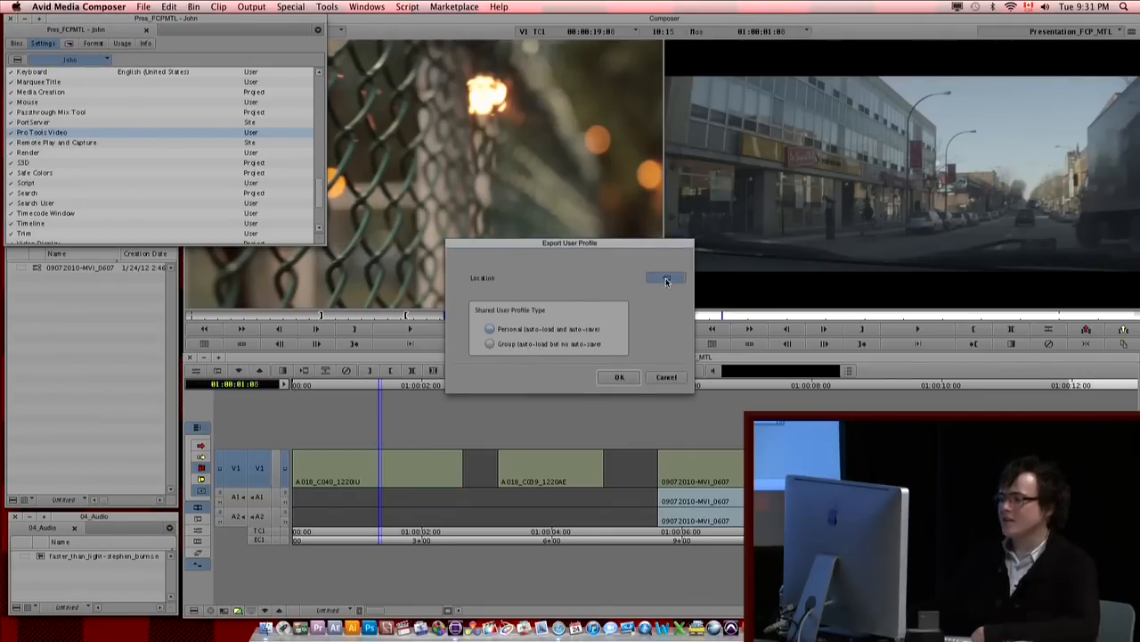
click(525, 522)
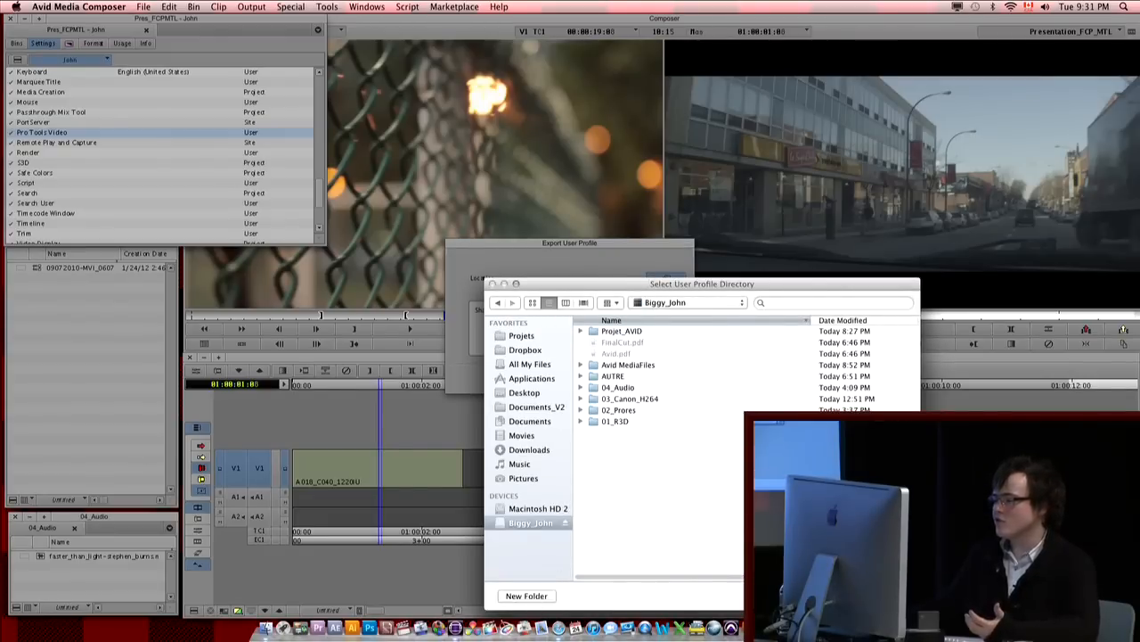
key(Return)
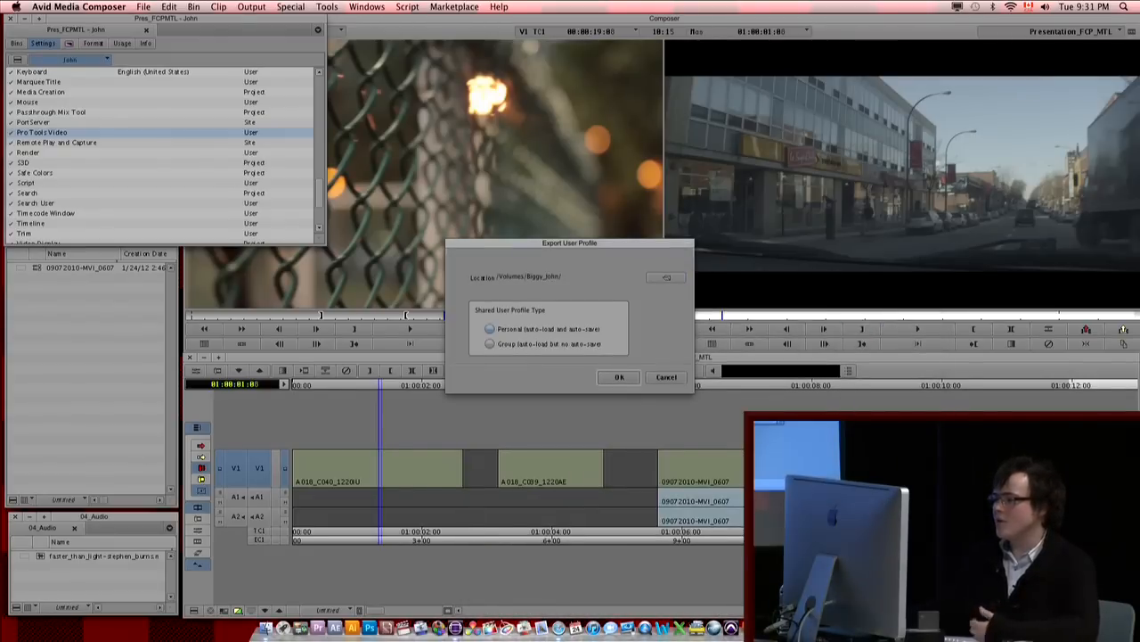
click(616, 382)
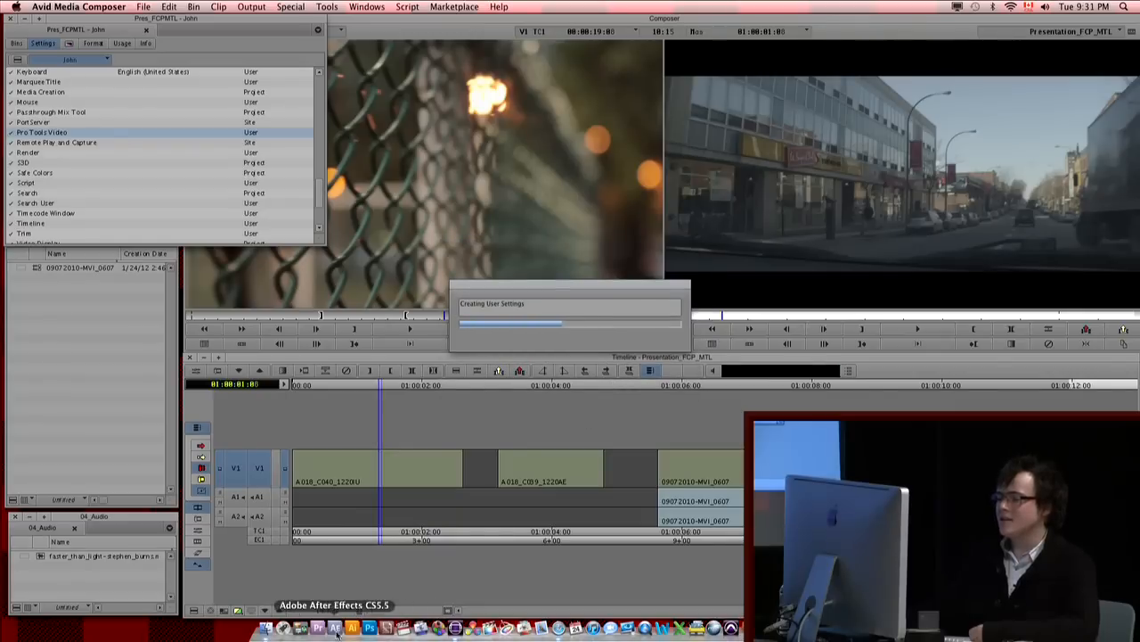
Step: Switch to Finder, inspect the files in the exported user profile folder on the external drive, and minimize the window
click(265, 628)
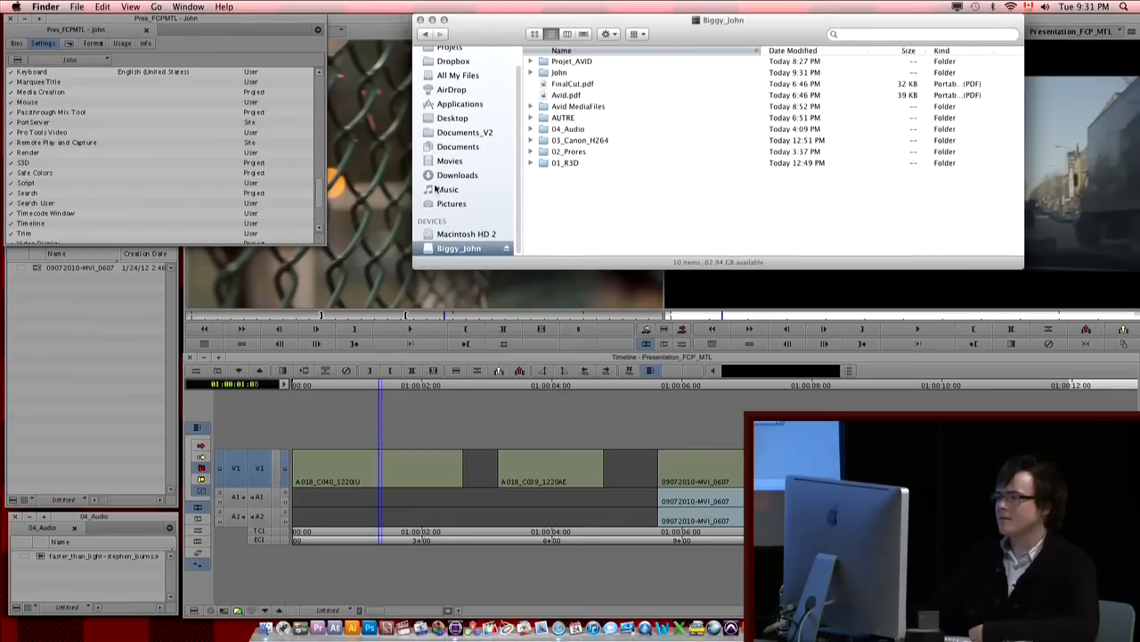
click(530, 73)
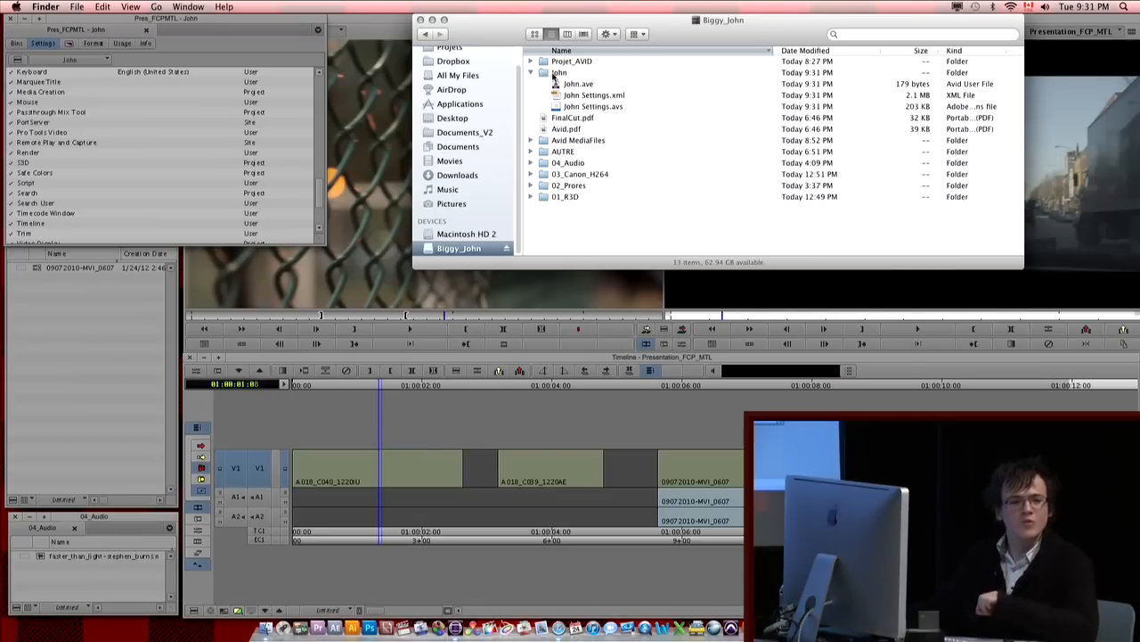
click(540, 72)
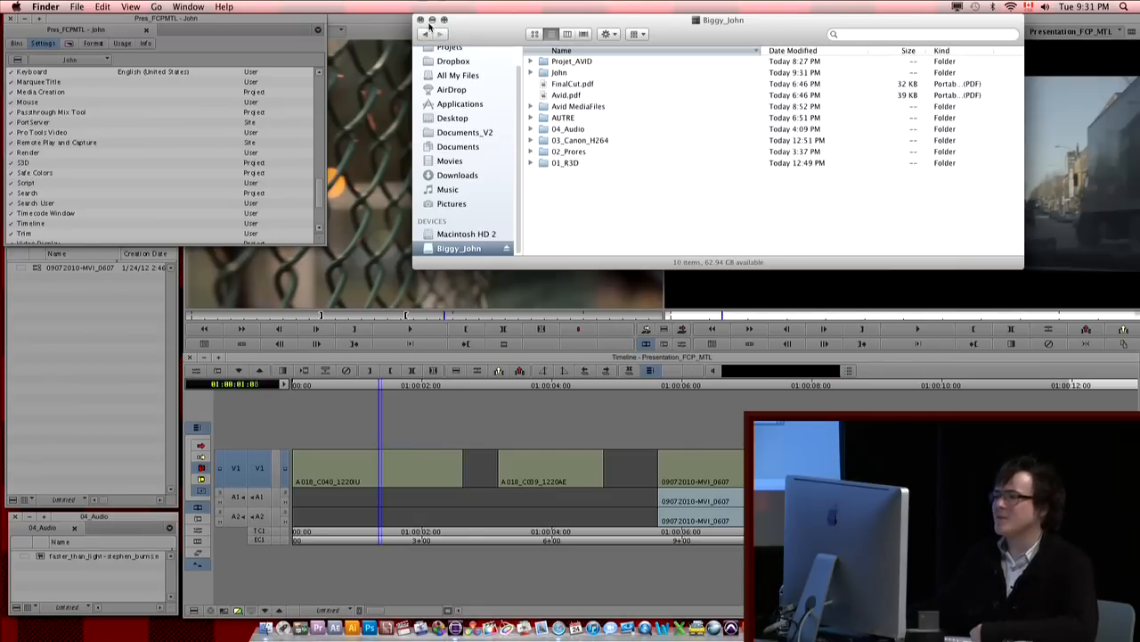
click(432, 20)
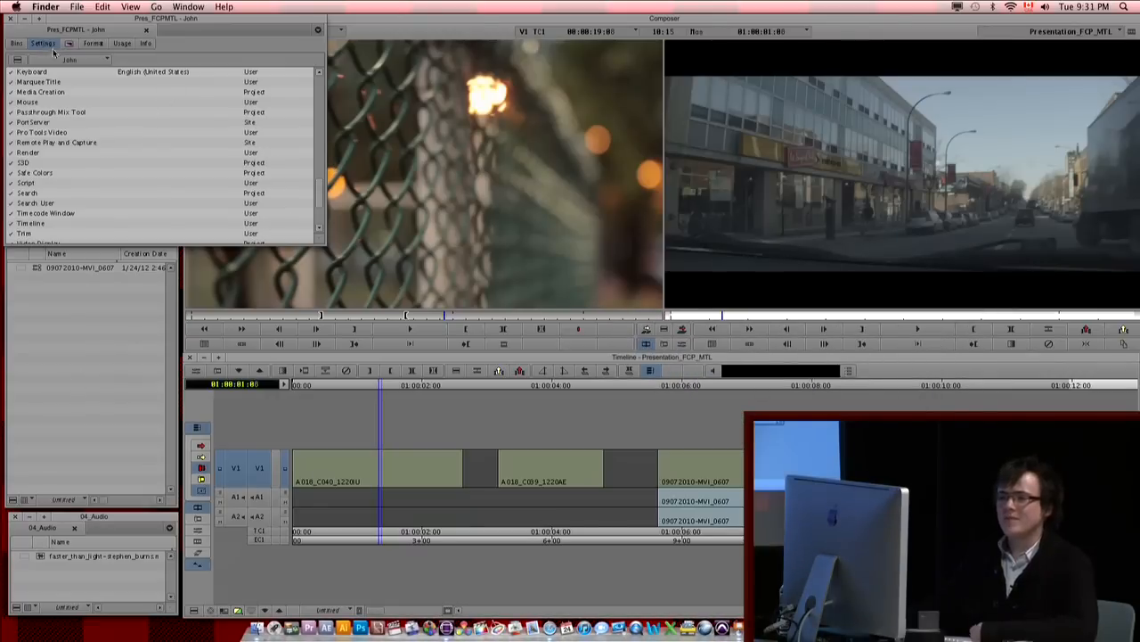
Step: Review the user profile options and look through the settings list for the Interface setting
click(63, 59)
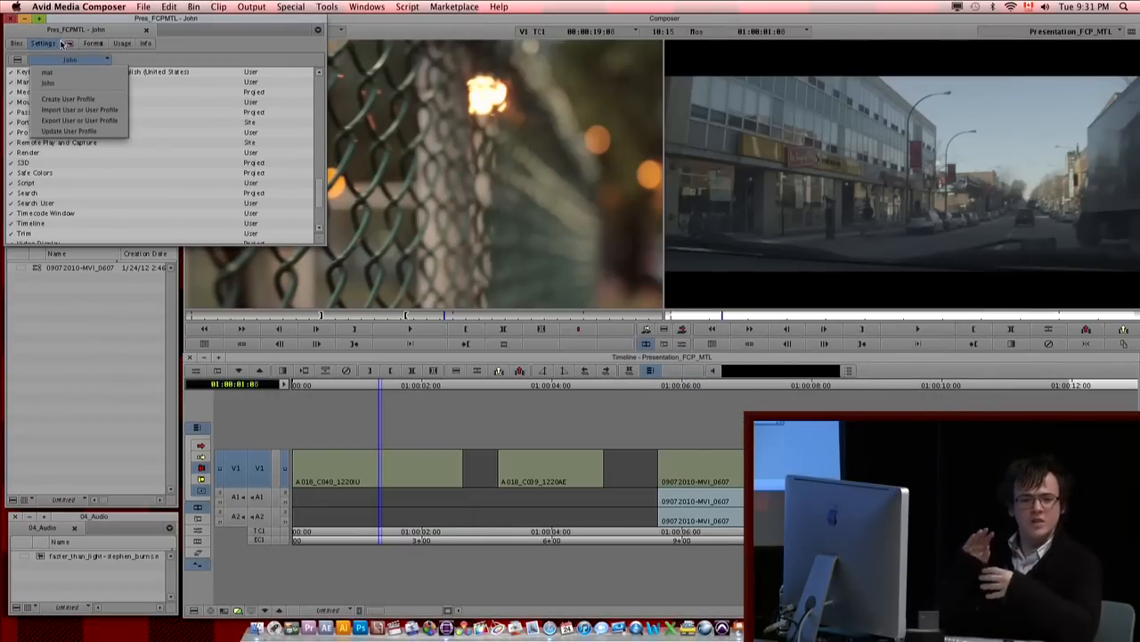
click(132, 218)
scroll(125, 200, up, 5)
scroll(125, 201, up, 8)
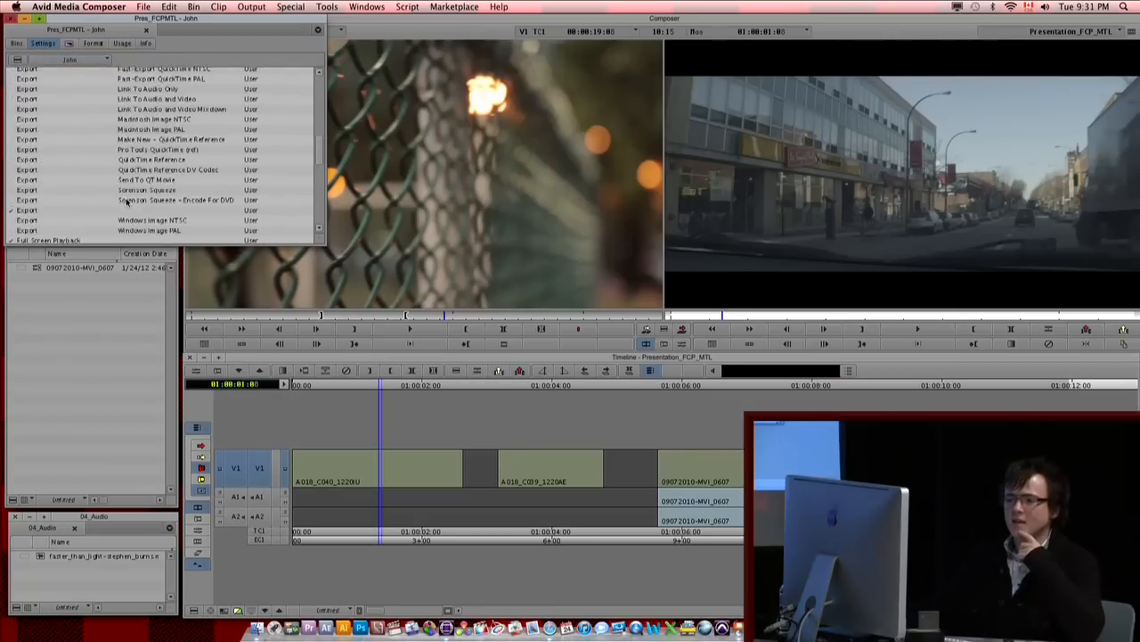
scroll(128, 202, down, 3)
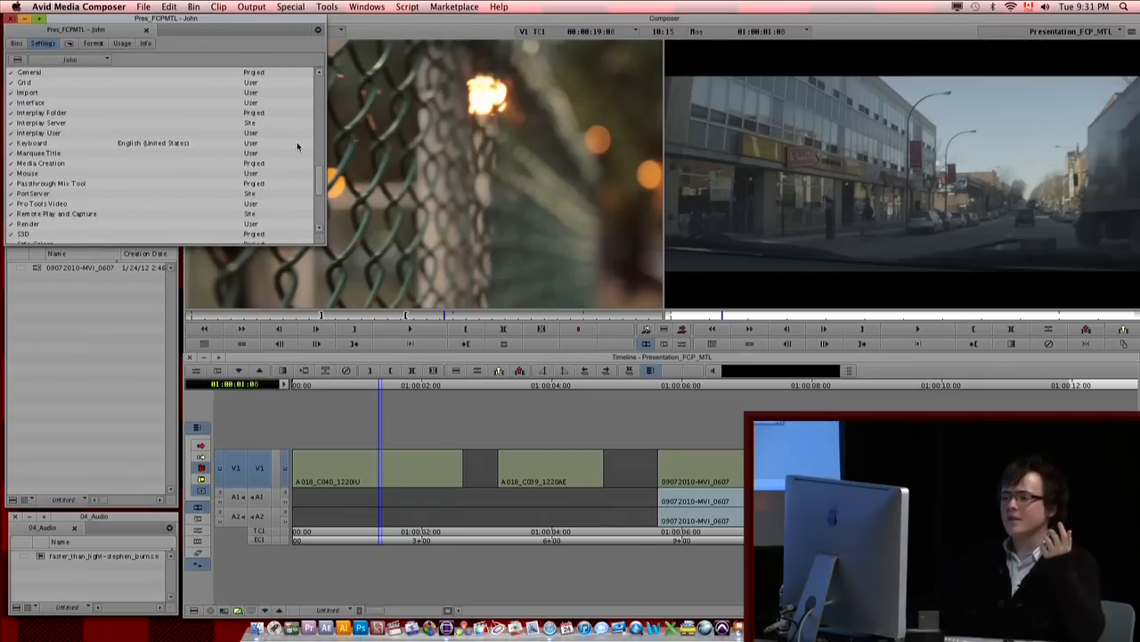
click(119, 155)
double_click(46, 134)
key(i)
scroll(38, 116, down, 4)
scroll(38, 122, up, 7)
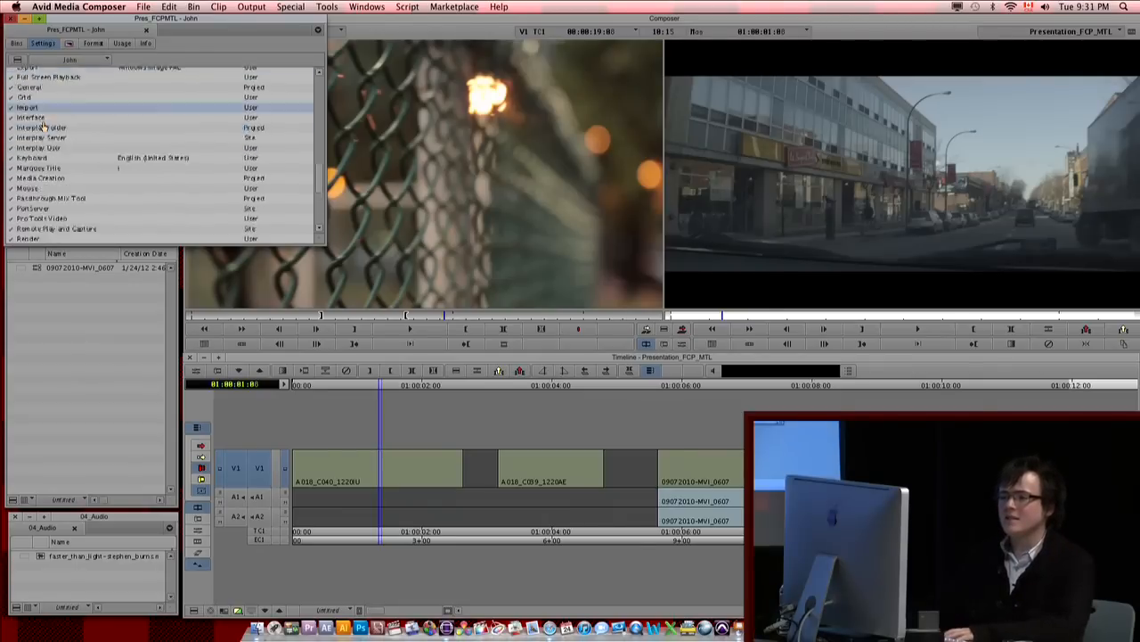
Step: Apply a much darker interface brightness in the Interface settings, followed by a brightness midway between Darker and Lighter
click(34, 135)
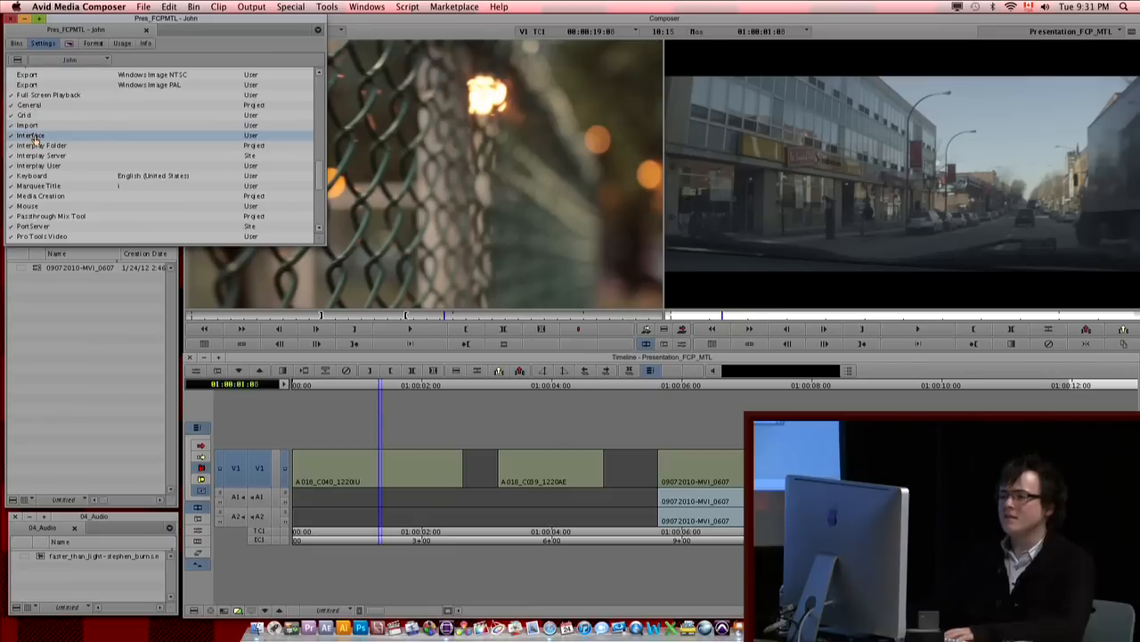
double_click(34, 135)
click(638, 467)
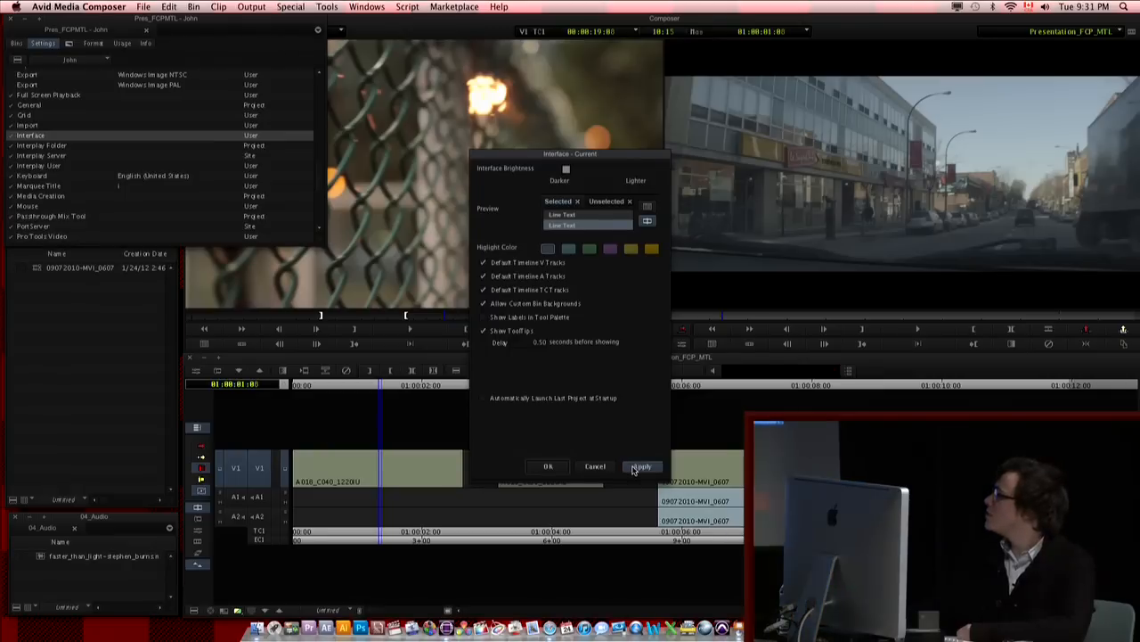
click(603, 170)
click(642, 466)
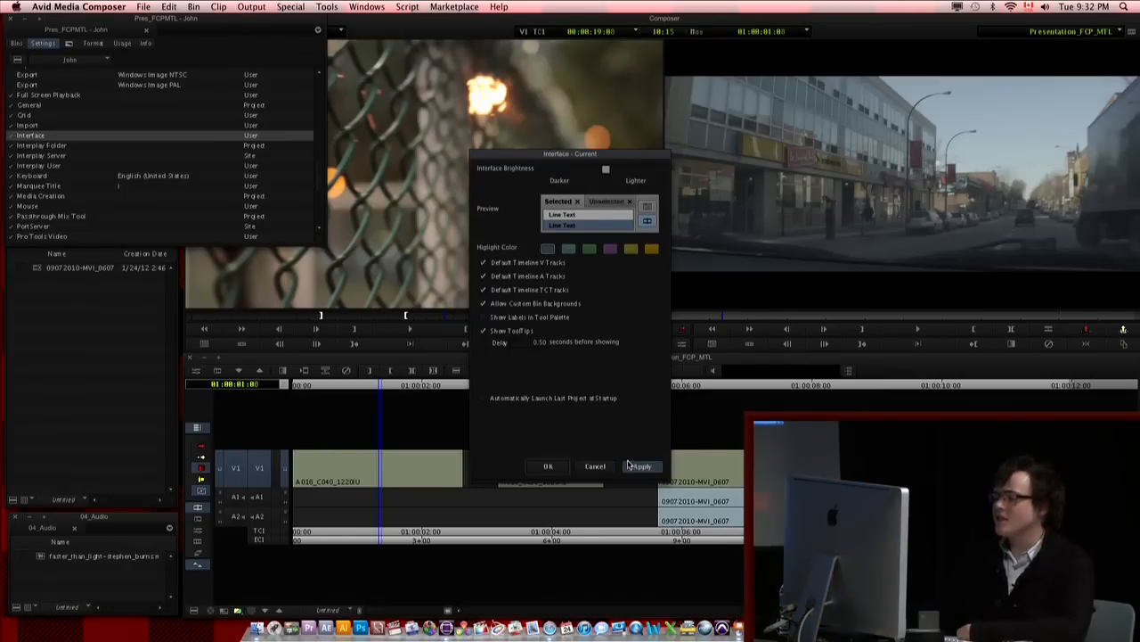
Step: Accept the interface settings and try to import the exported user profile folder from the external drive
click(567, 473)
click(70, 59)
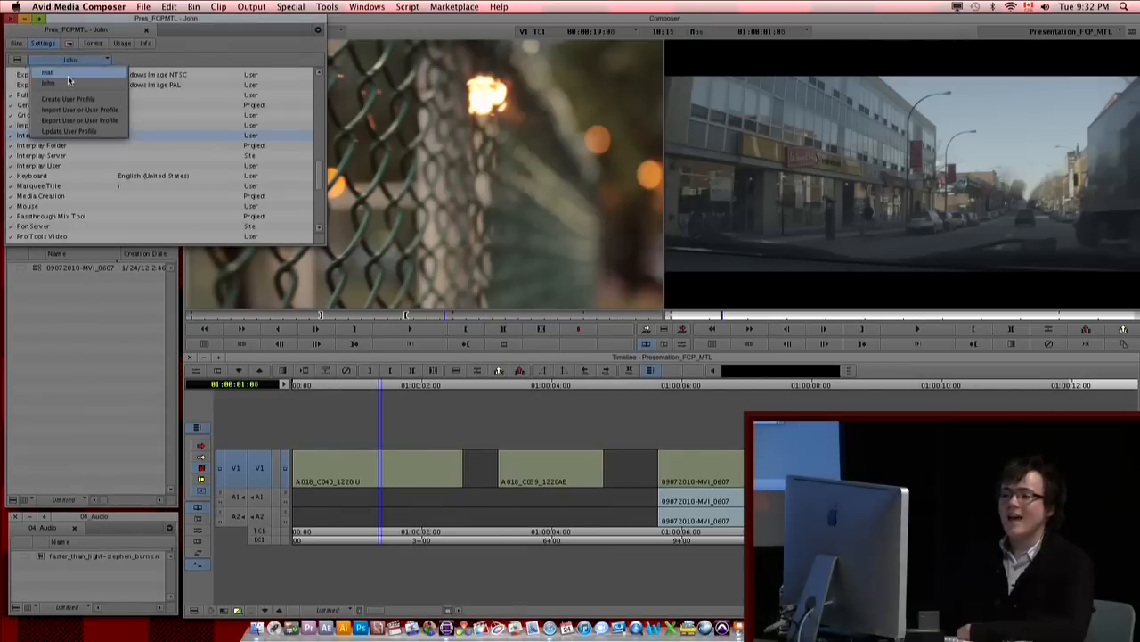
click(61, 112)
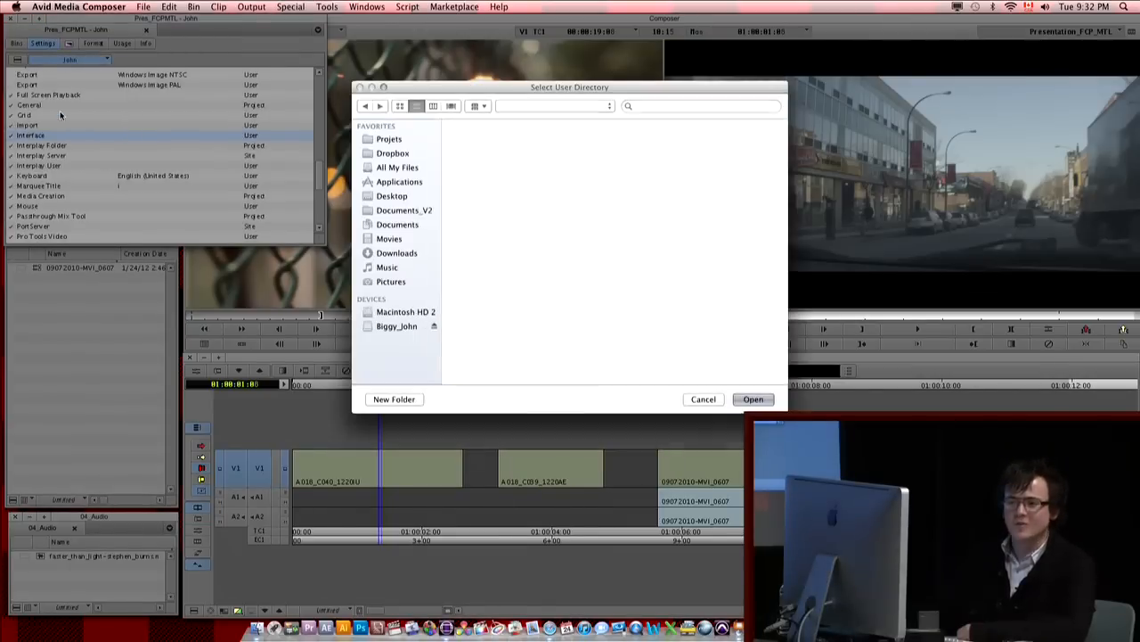
click(397, 327)
click(494, 146)
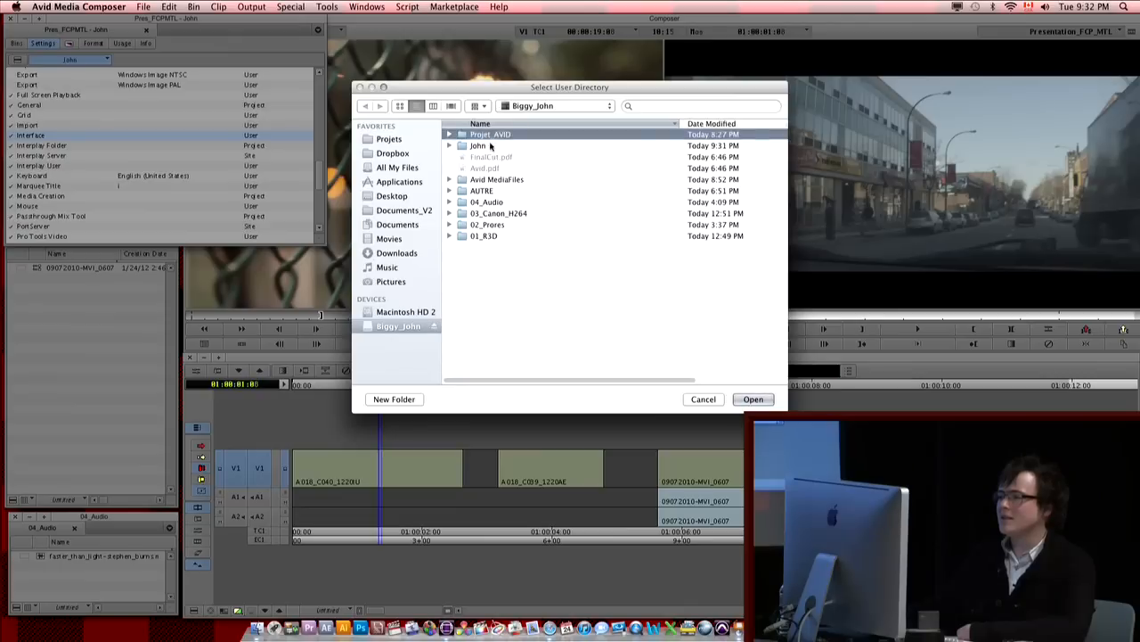
click(752, 399)
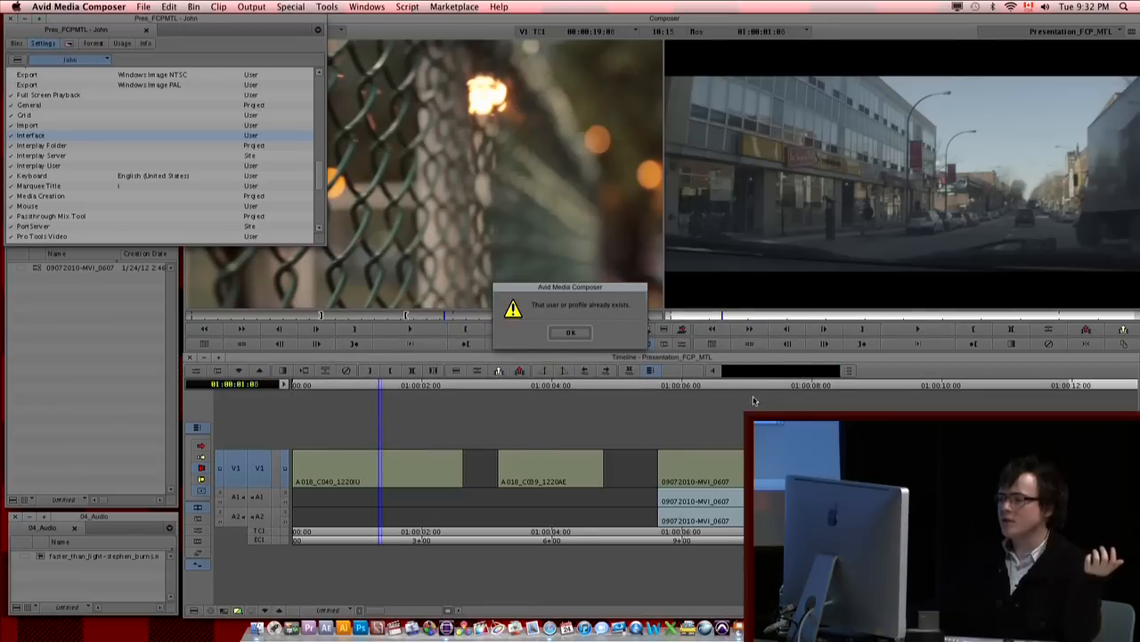
click(571, 332)
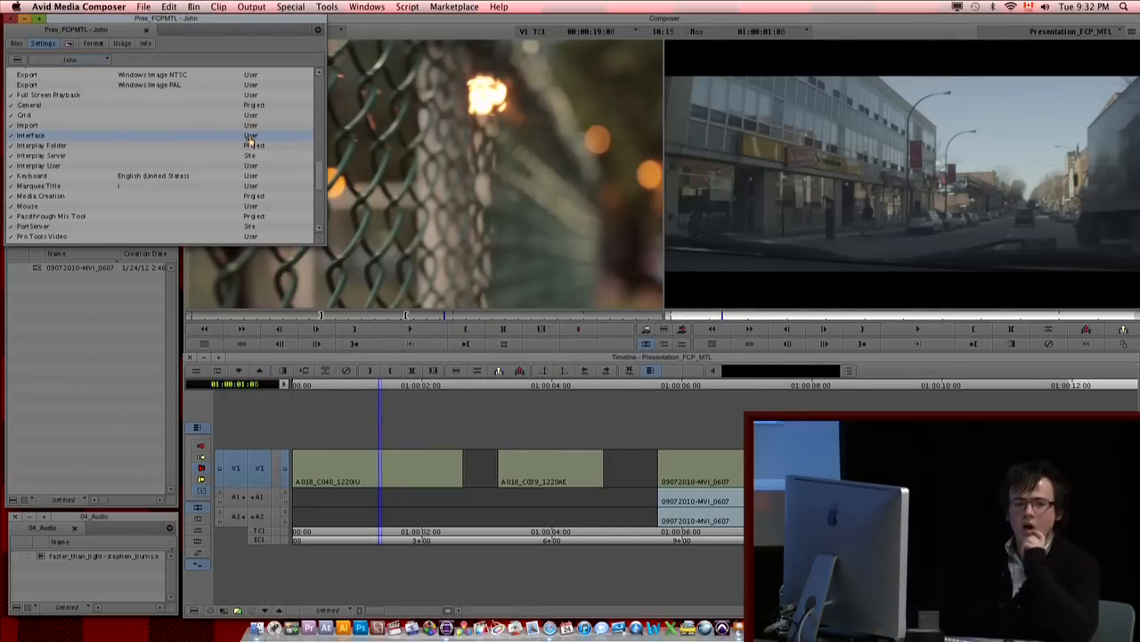
Step: Open the Keyboard setting's layout together with the Command Palette, and arrange the palette above the layout
drag(320, 181, 313, 89)
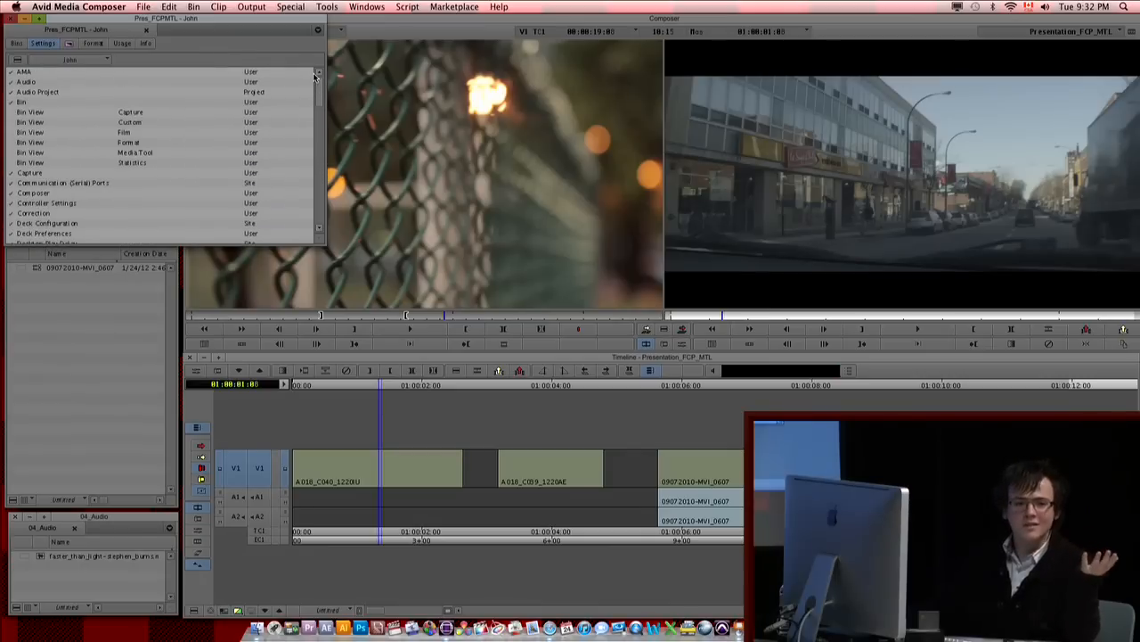
drag(322, 84, 321, 167)
double_click(28, 216)
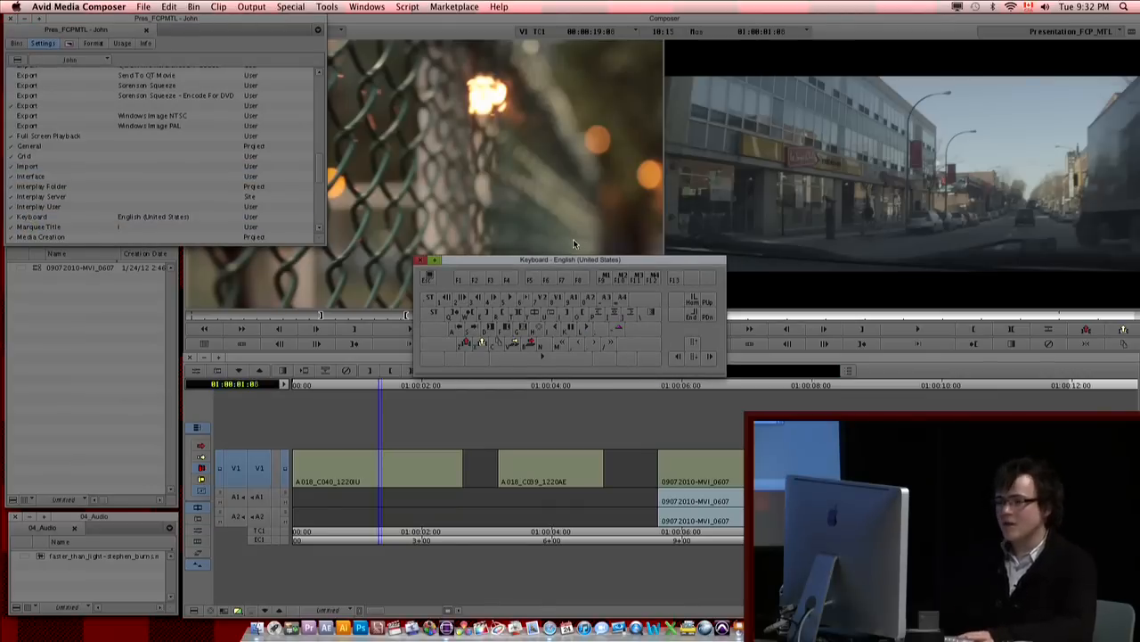
key(super+3)
drag(397, 67, 586, 110)
click(327, 6)
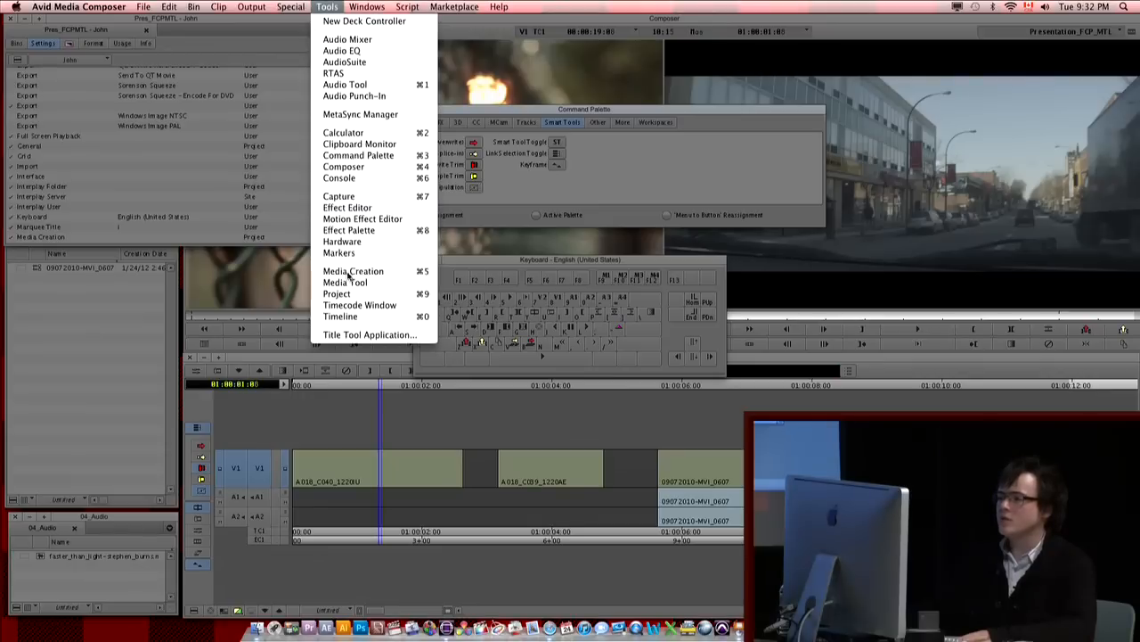
click(697, 105)
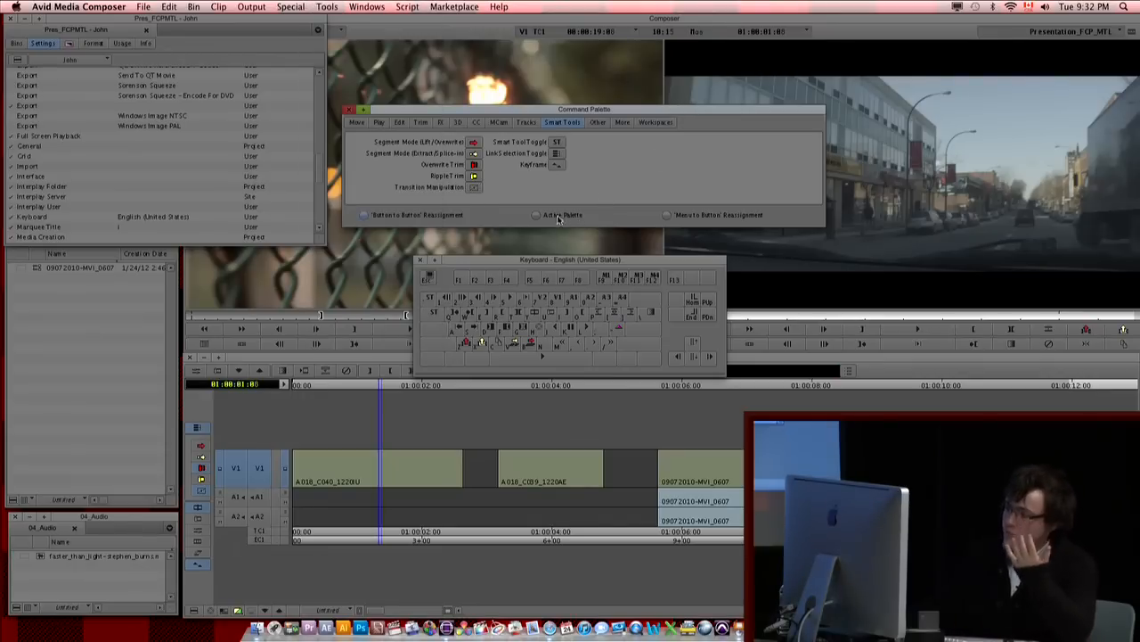
Step: Review the Play and Move commands in the Command Palette and the Shift layer of the keyboard layout
click(380, 123)
click(357, 123)
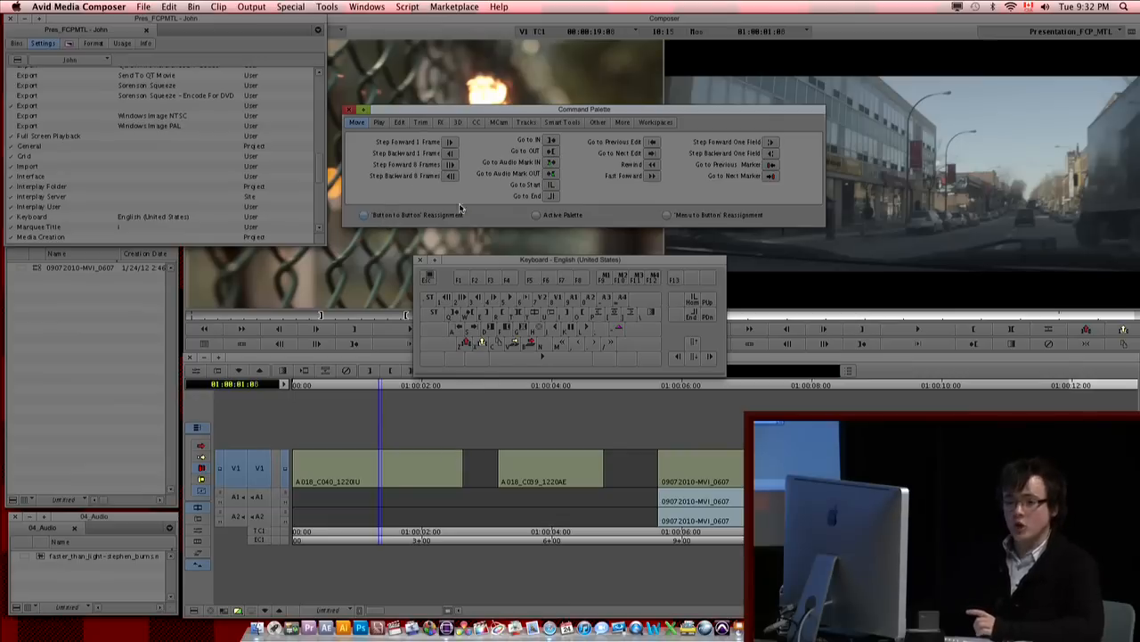
click(507, 261)
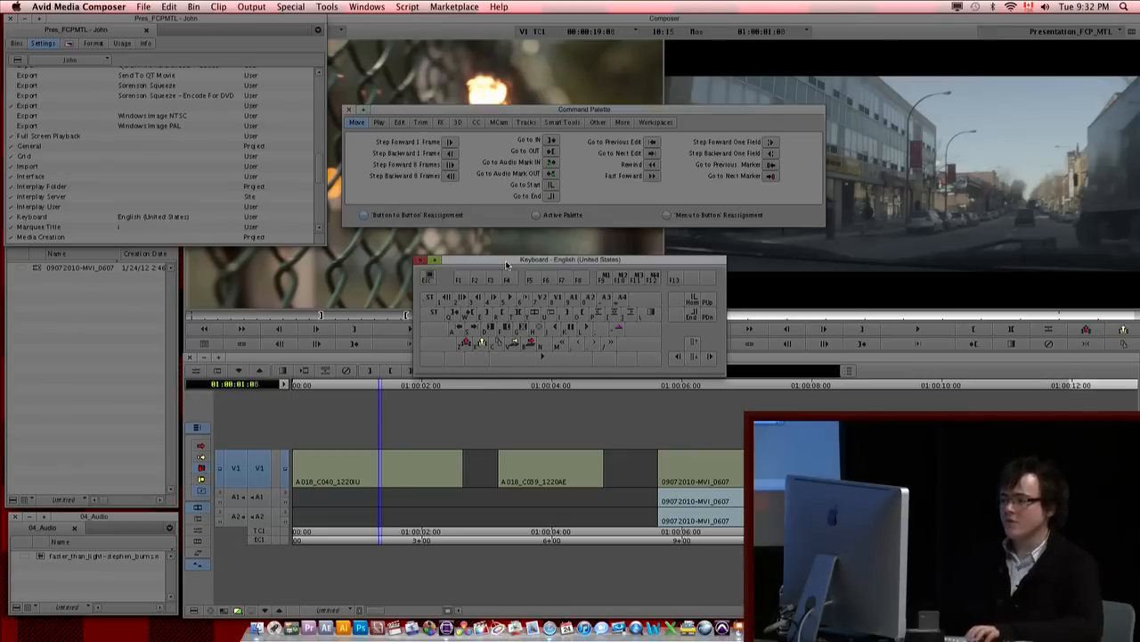
key(shift)
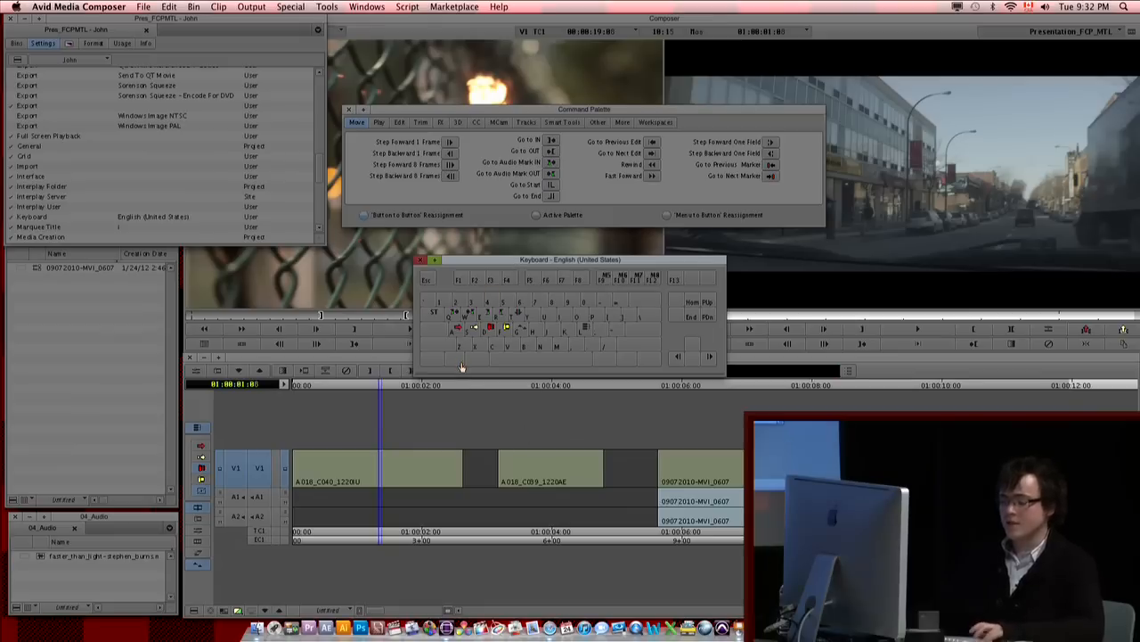
Step: Assign the Marketplace command Other Products to the F2 key using 'Menu to Button' Reassignment
click(553, 166)
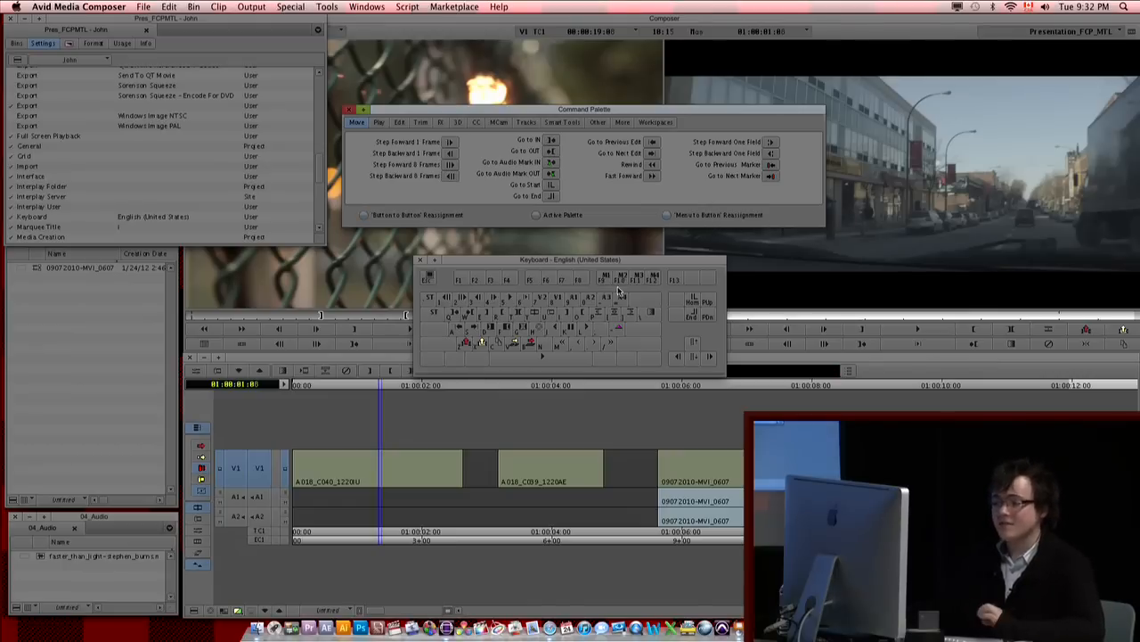
click(477, 283)
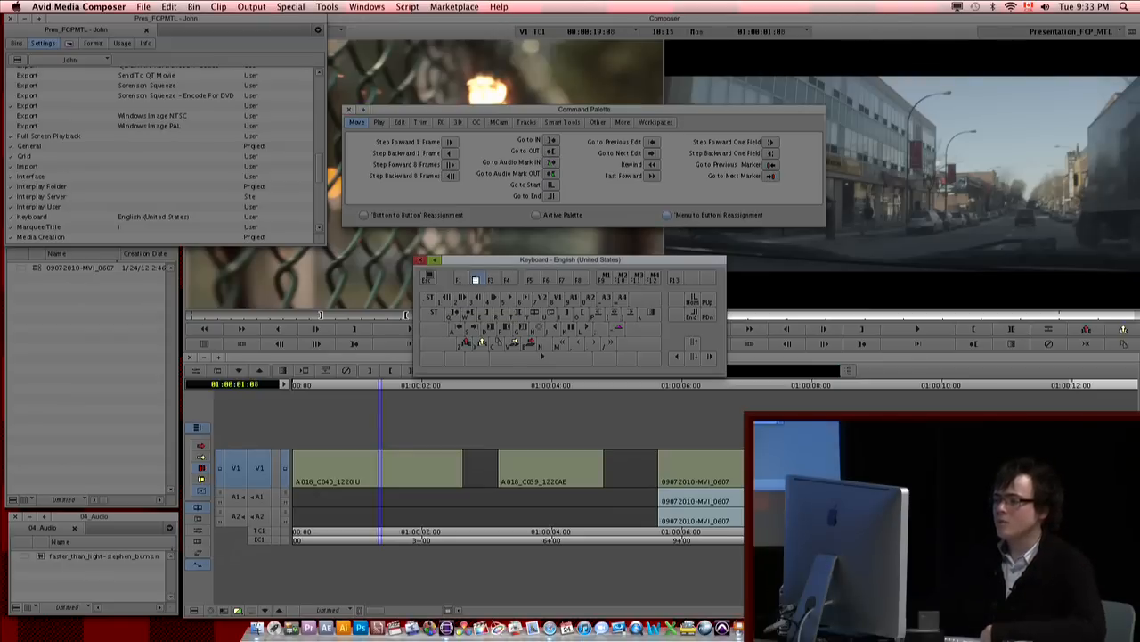
click(193, 7)
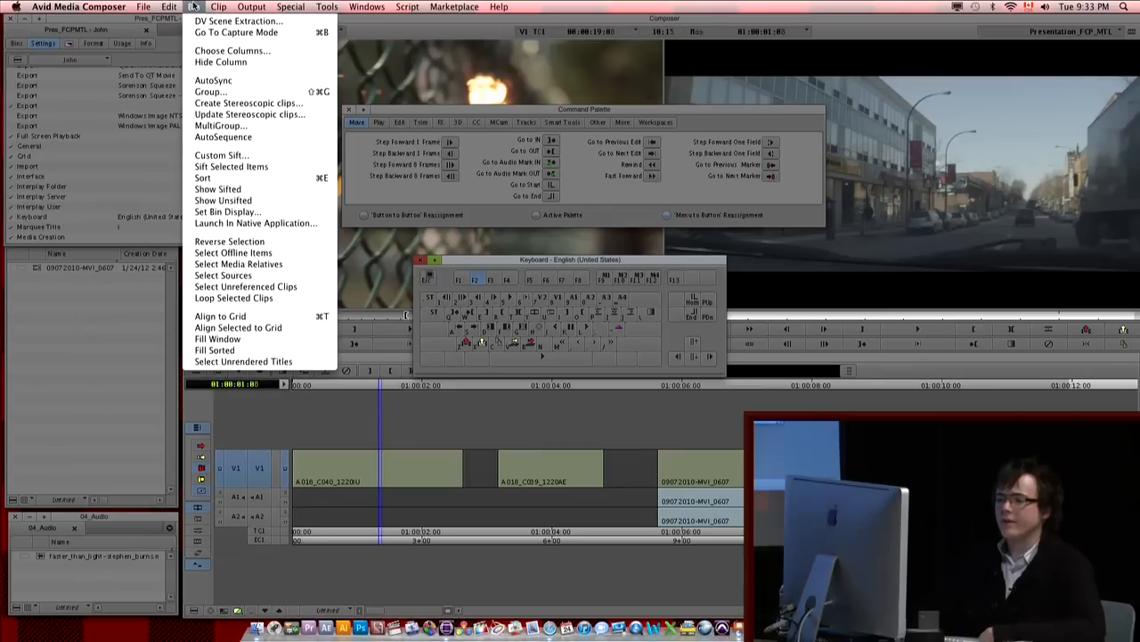
mouse_move(146, 7)
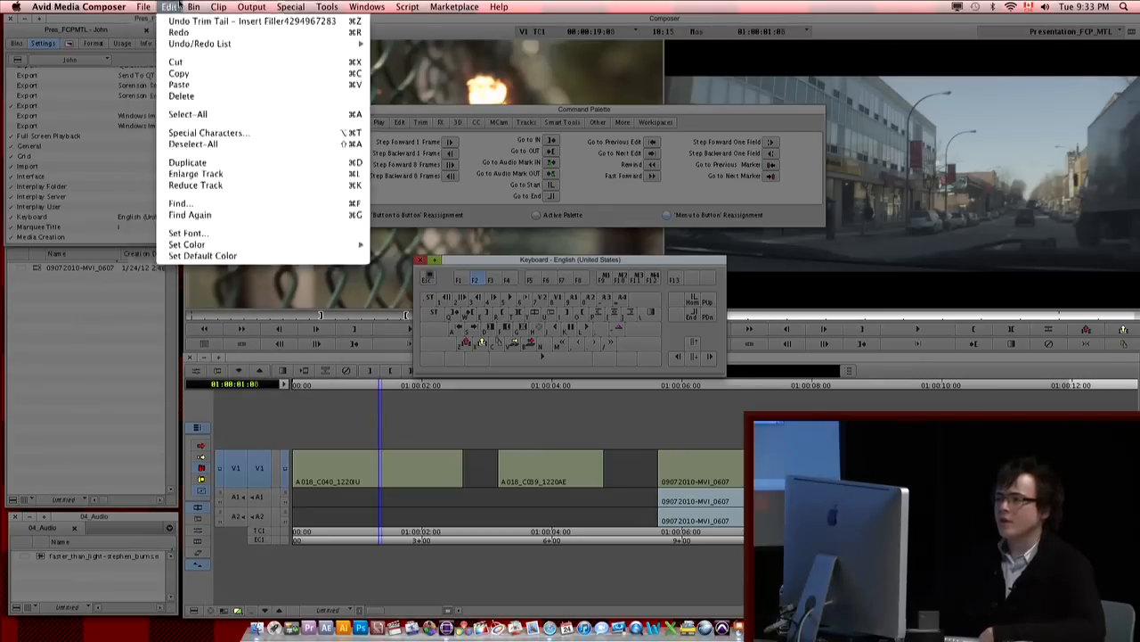
mouse_move(453, 7)
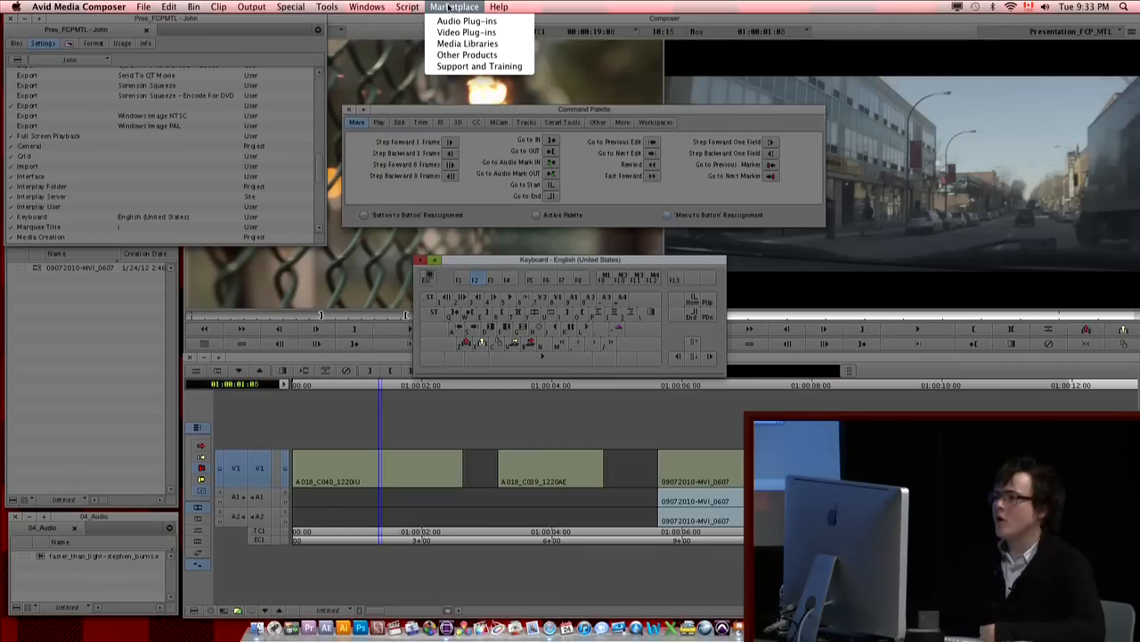
click(472, 58)
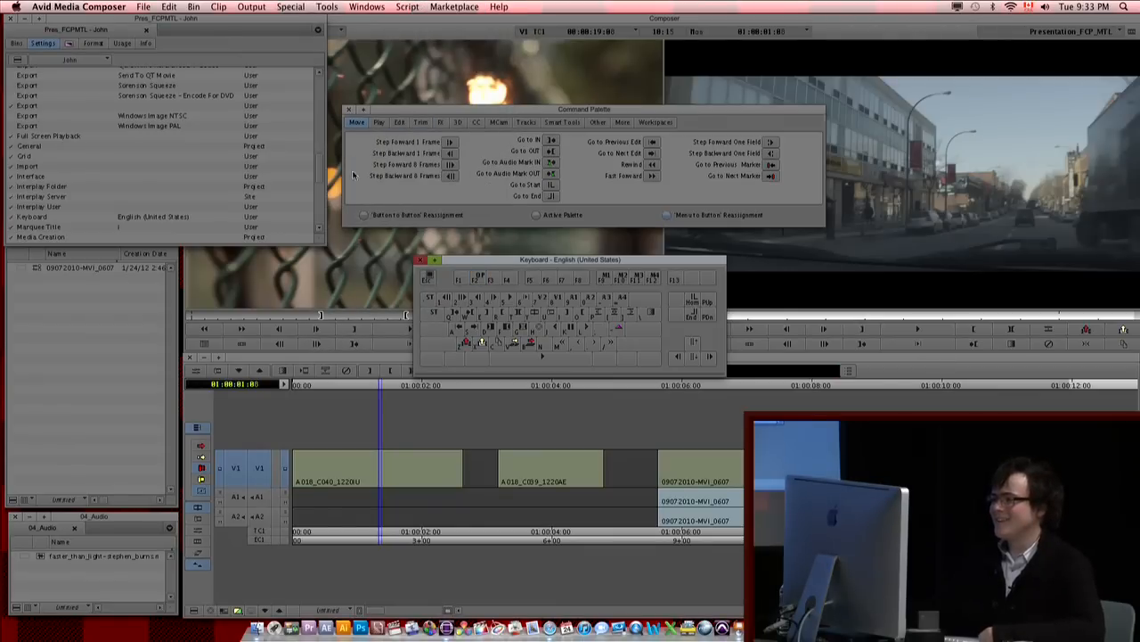
Step: Close the Command Palette and keyboard layout, and test the F2 assignment from the timeline, closing the Avid Marketplace window it opens
click(349, 109)
click(420, 260)
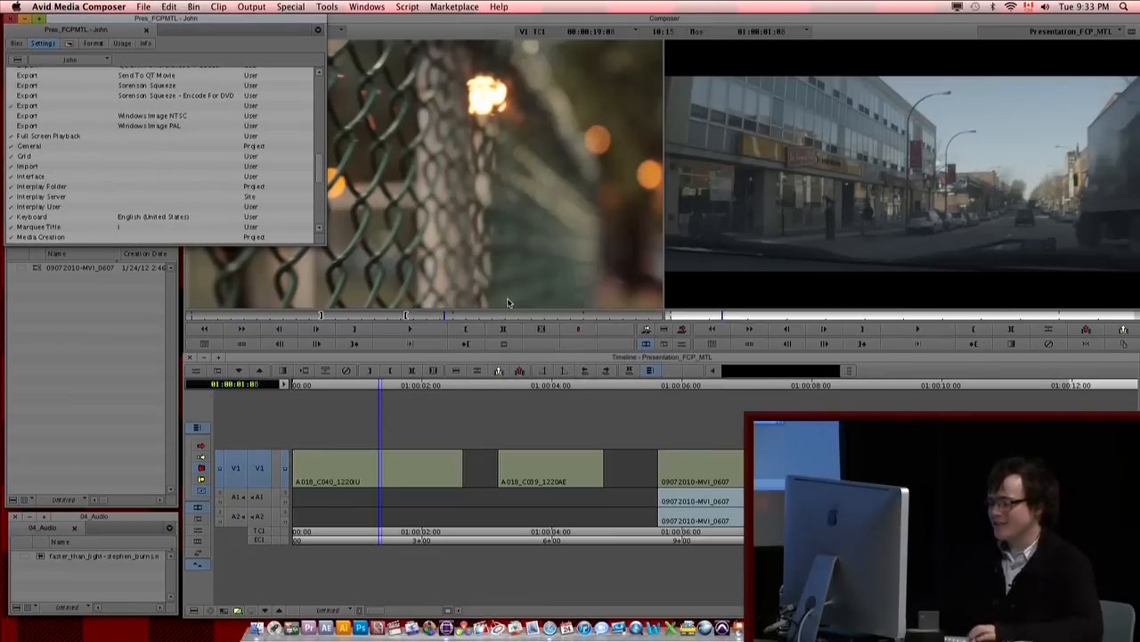
click(550, 495)
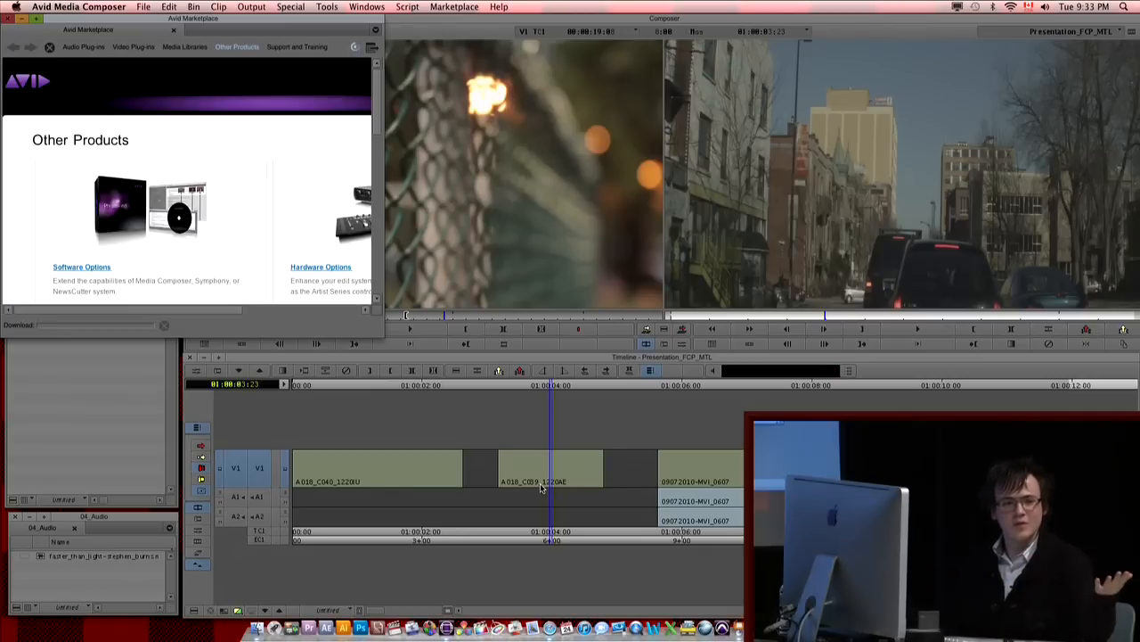
click(8, 20)
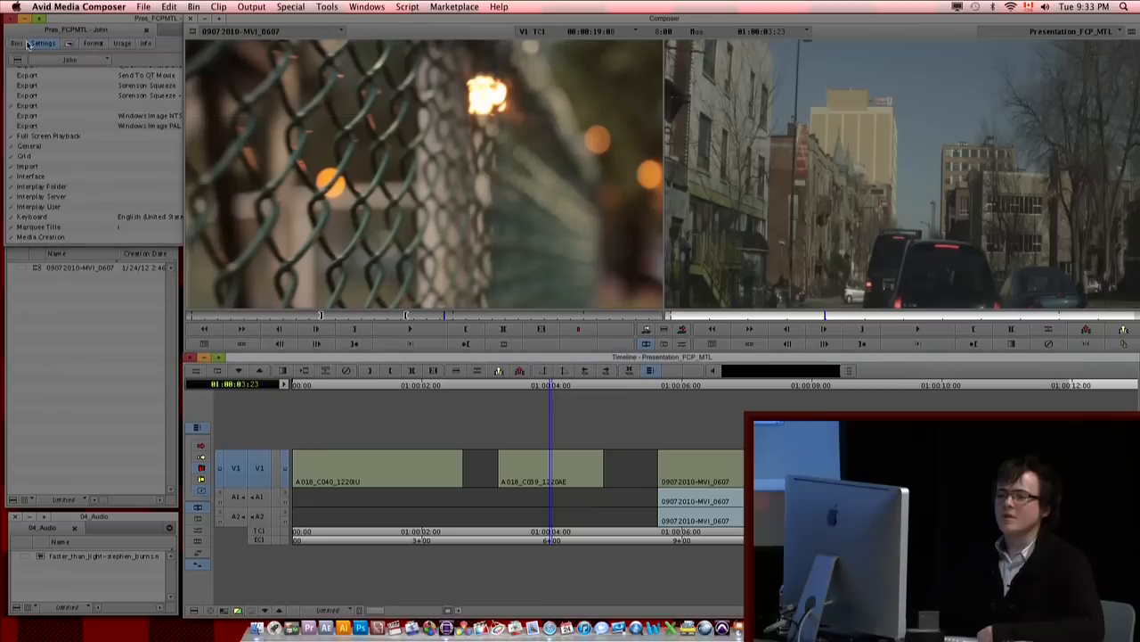
Step: Reopen the keyboard layout from the settings list and the Command Palette, placing both windows further over the source monitor
click(53, 134)
key(k)
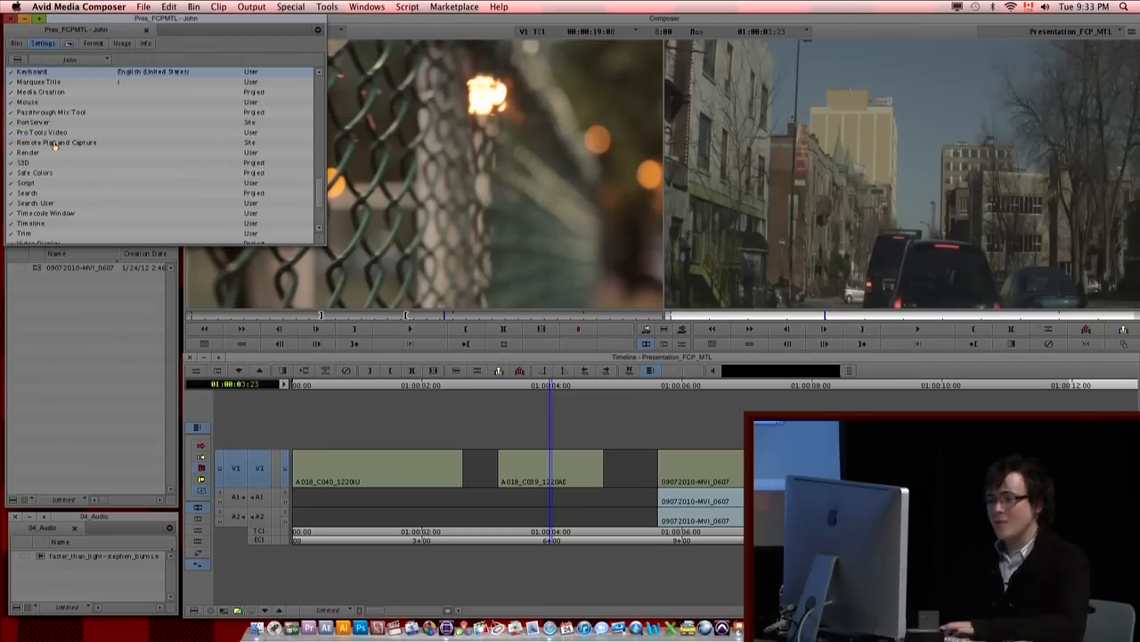
double_click(40, 71)
drag(511, 263, 370, 215)
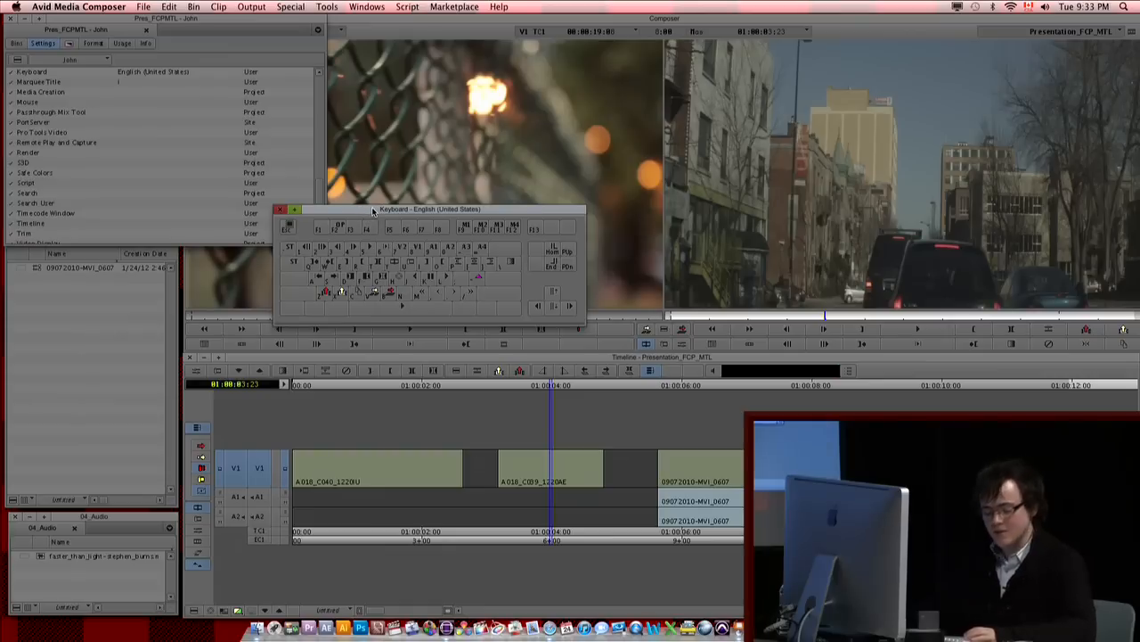
key(super+3)
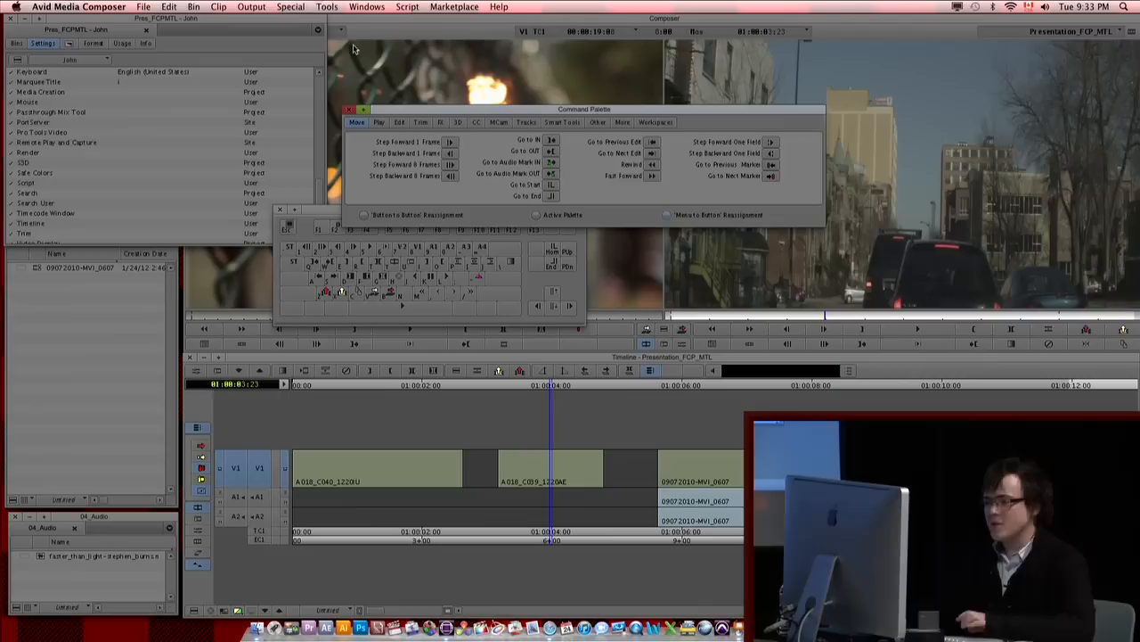
drag(565, 113, 441, 98)
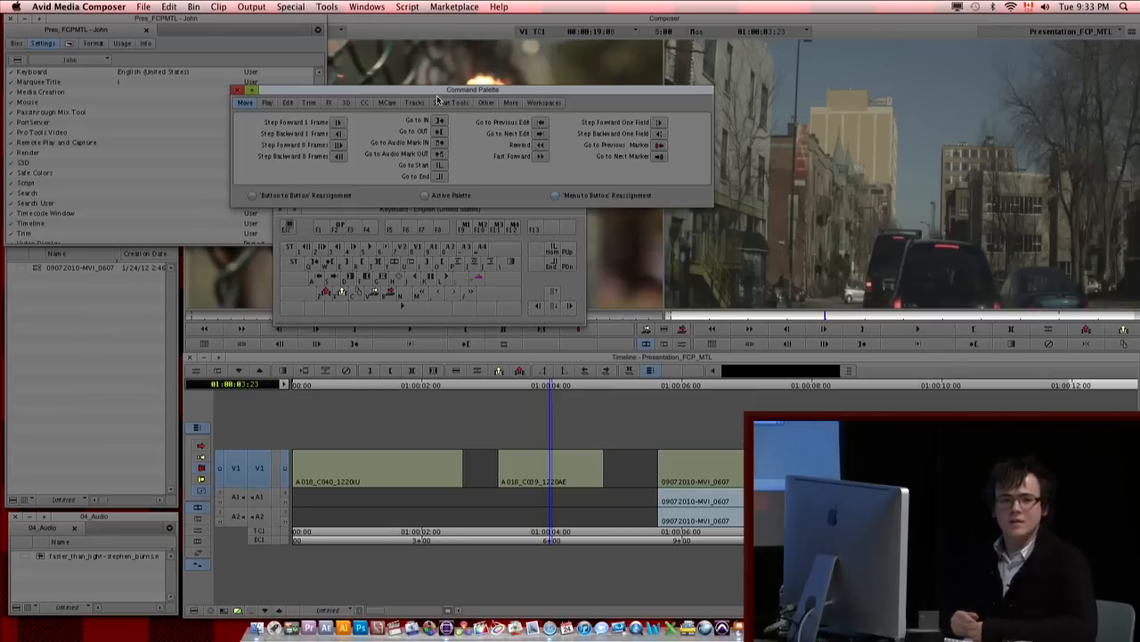
Step: Look through the Output and Windows commands available for reassignment, and close the Command Palette and keyboard layout
click(241, 6)
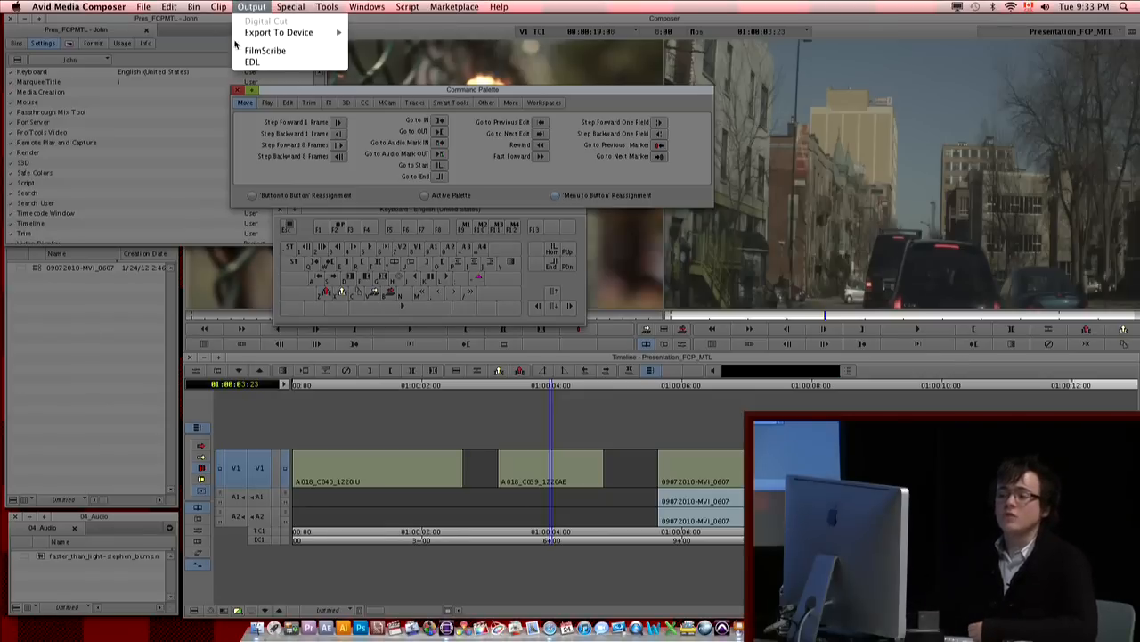
mouse_move(352, 6)
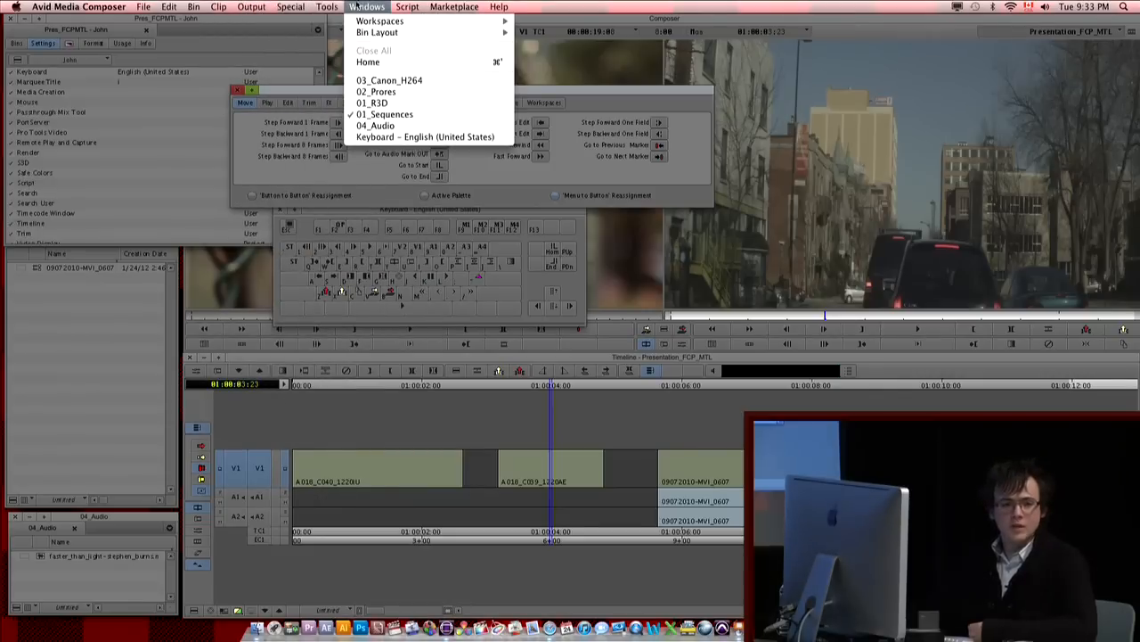
click(359, 5)
click(238, 90)
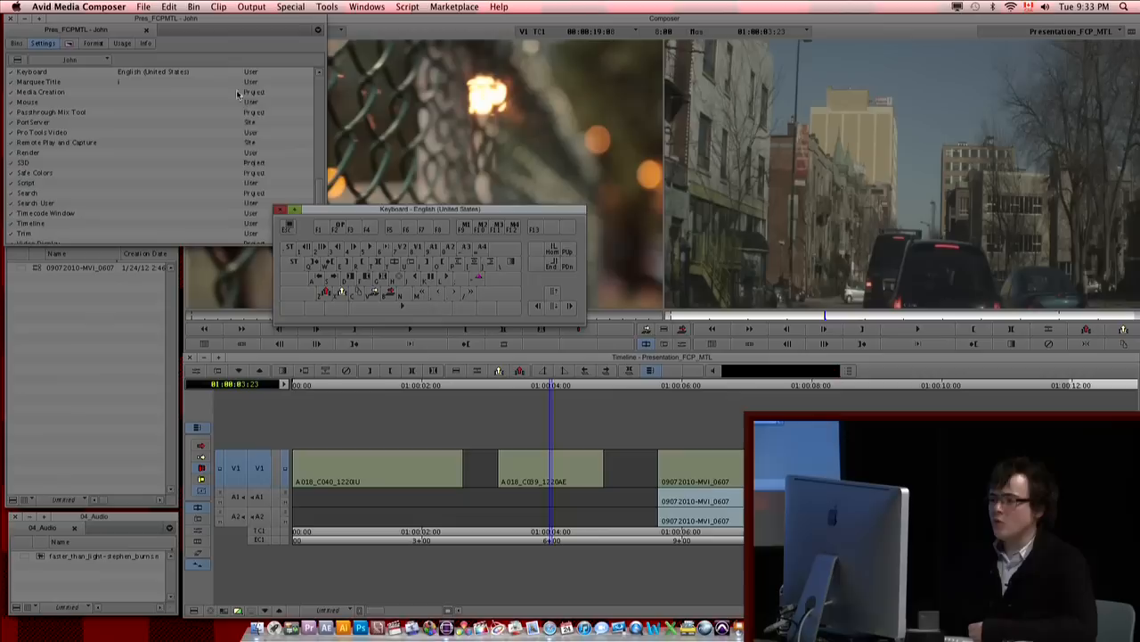
click(280, 210)
Step: Shrink the project window to the width of the bin windows below it, and review the user profile options
drag(325, 243, 175, 225)
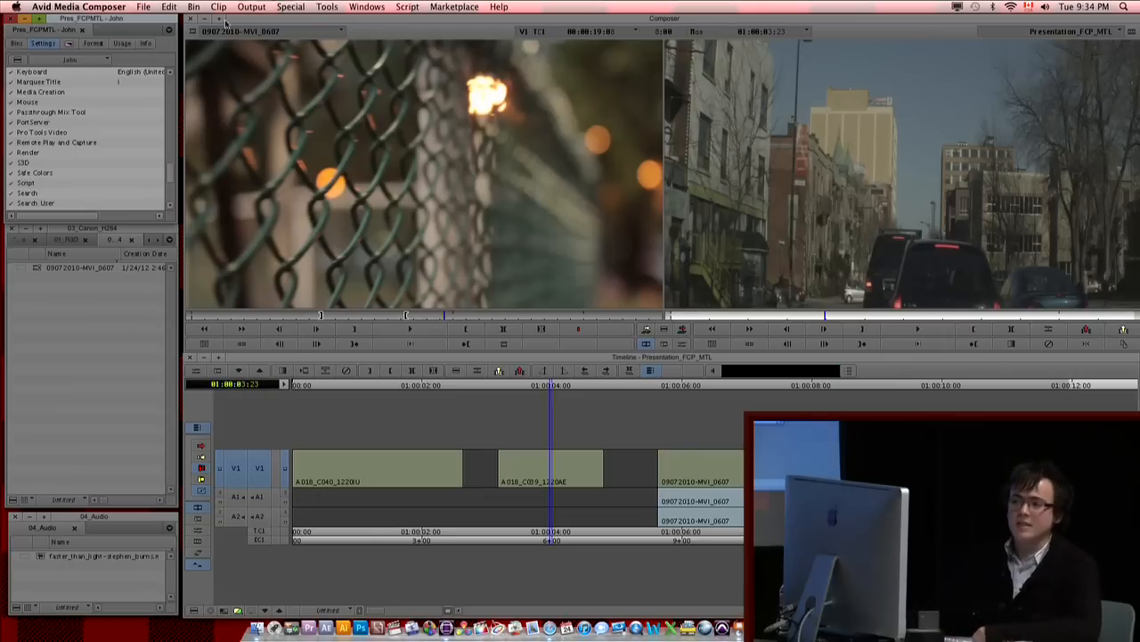
click(92, 60)
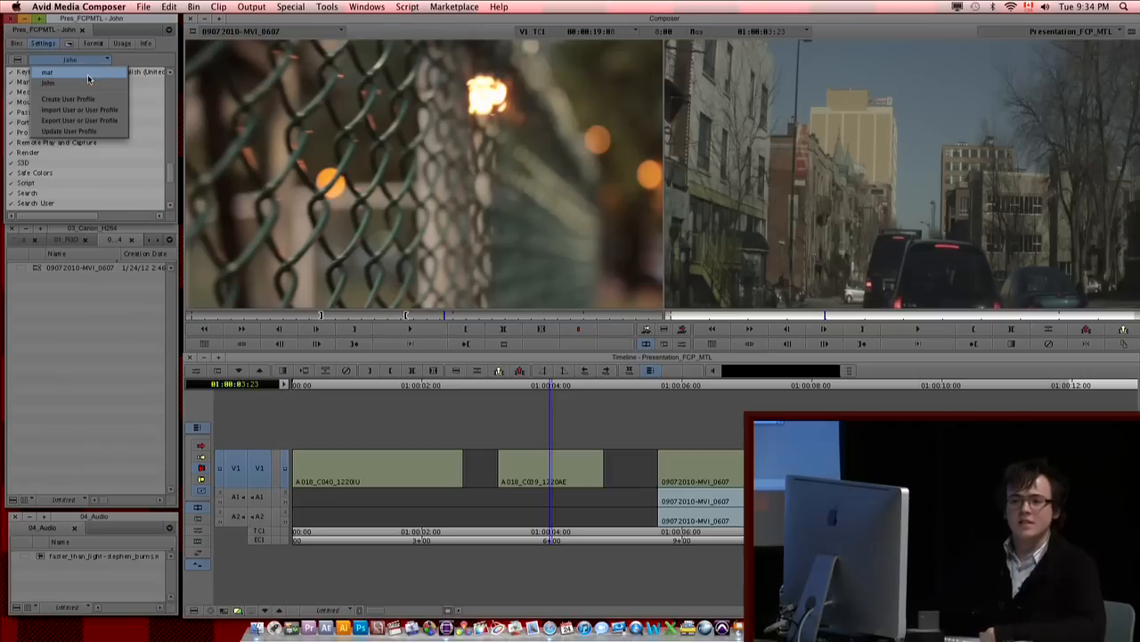
click(299, 498)
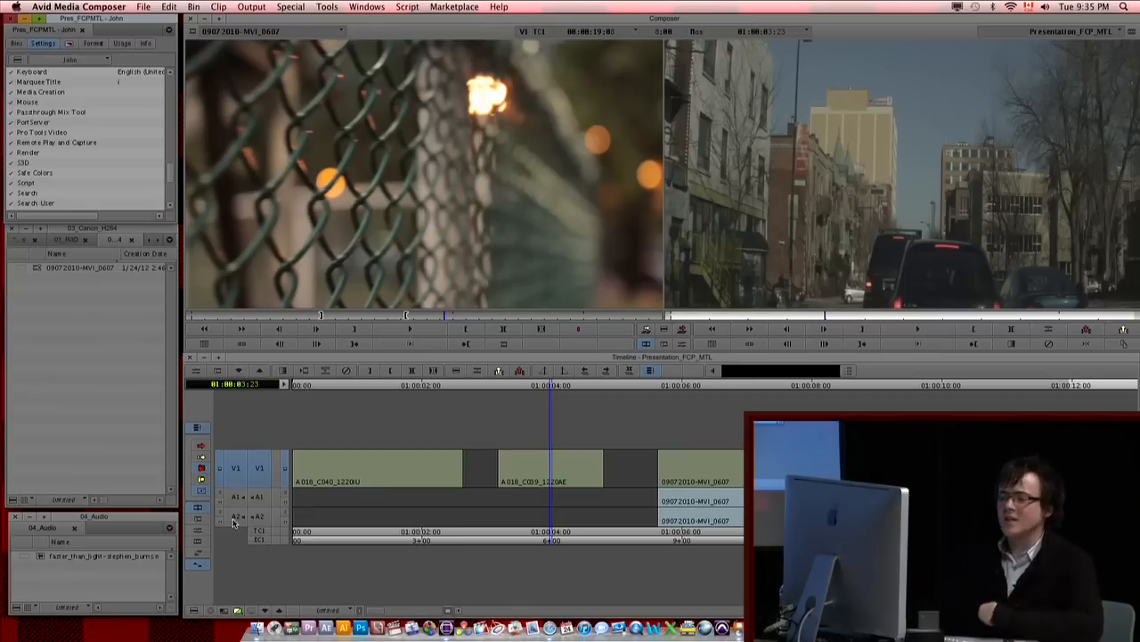
Step: Turn on Clip Frames for the timeline and move the position indicator to 01:00:01:00 in the first clip
click(431, 485)
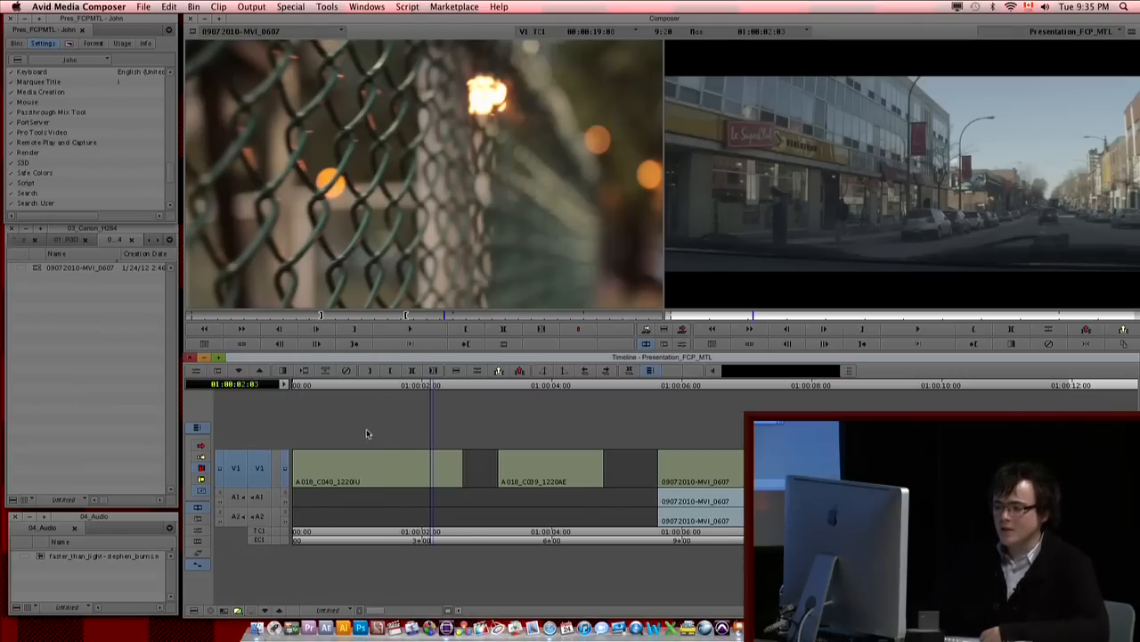
click(195, 614)
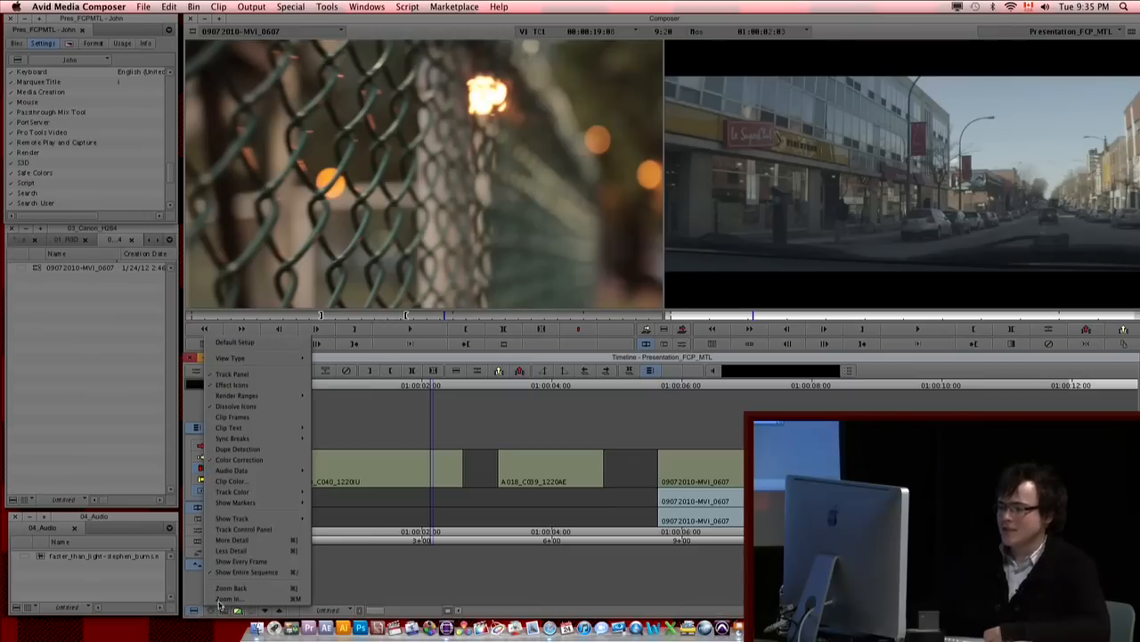
click(232, 417)
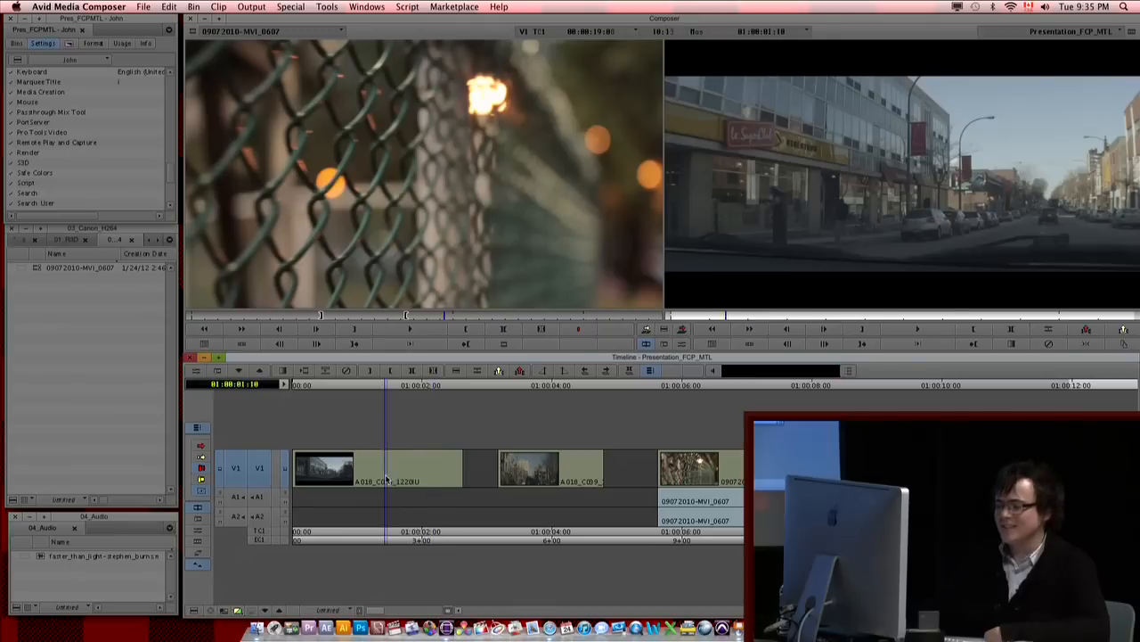
click(359, 482)
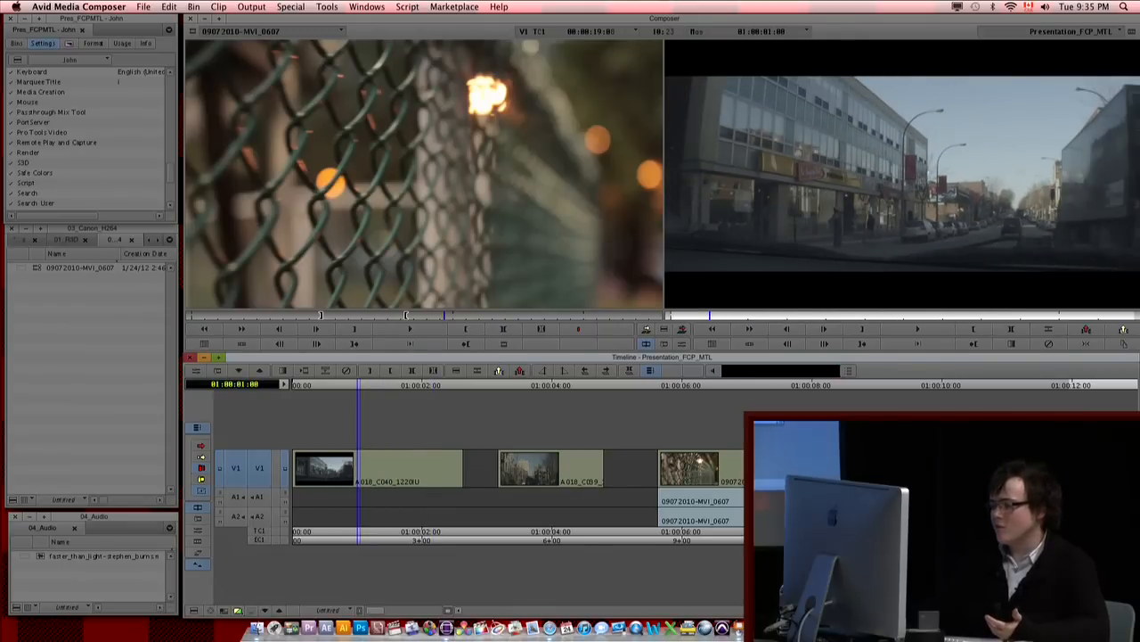
Step: Show audio waveforms on the timeline clips and move the position indicator to 01:00:05:08, just before the third clip
click(195, 609)
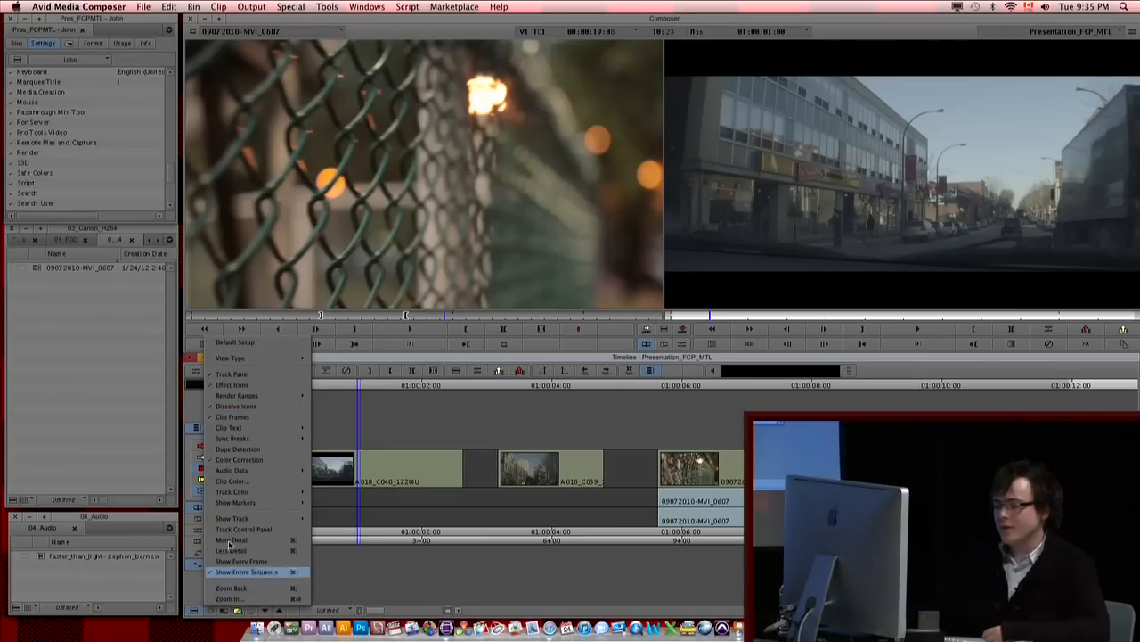
mouse_move(240, 473)
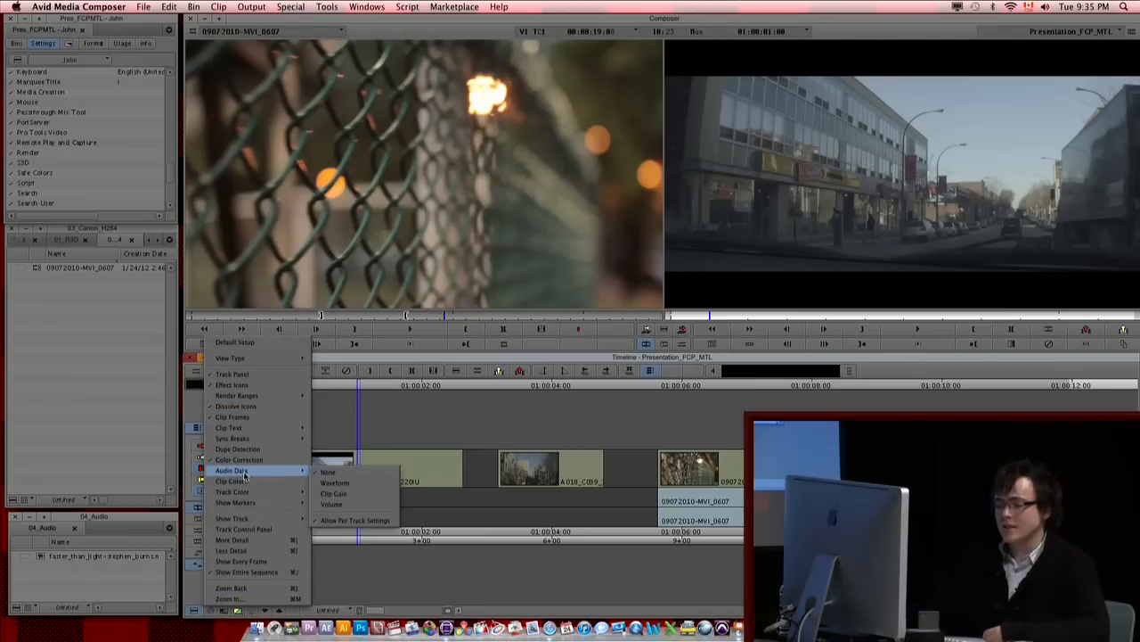
click(334, 482)
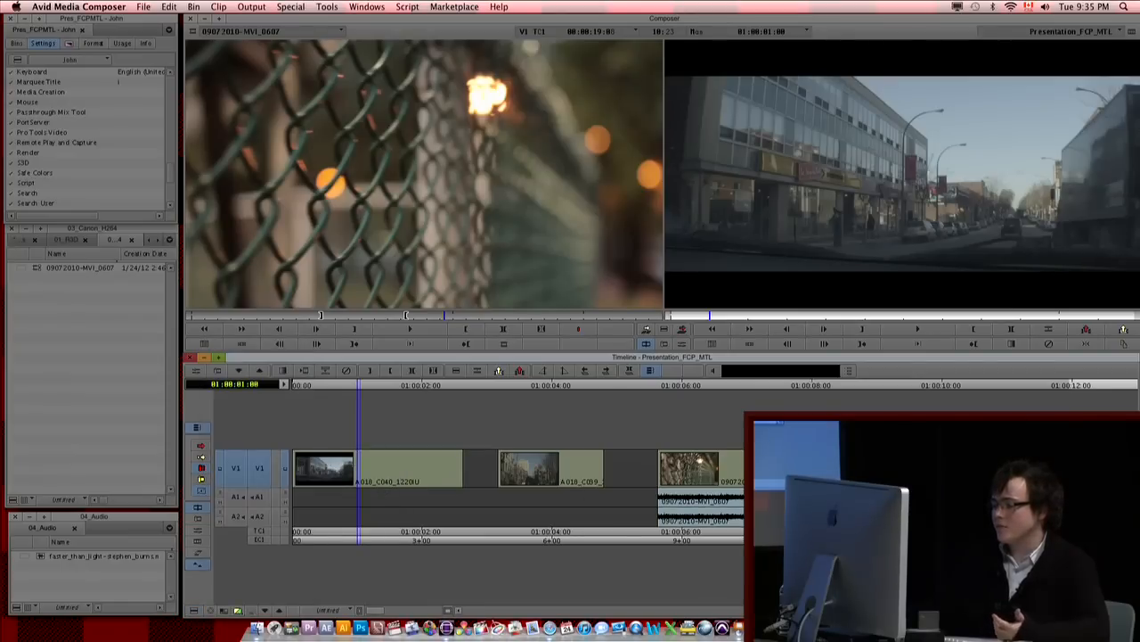
drag(664, 507, 641, 507)
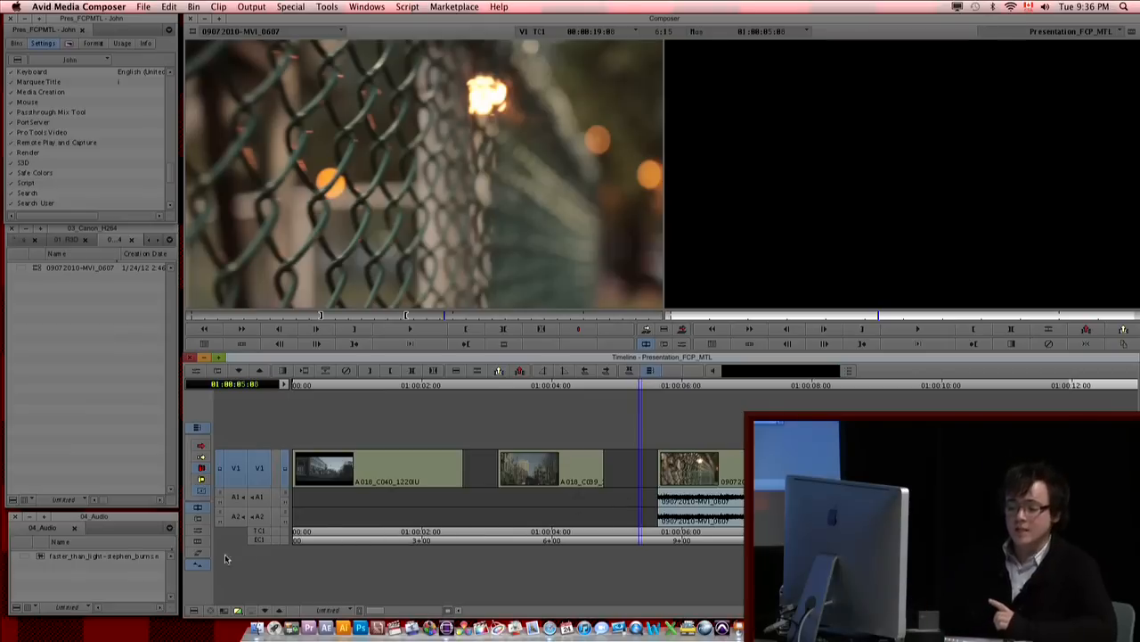
Step: Set the timeline's audio data display to None and open the Track Control Panel
click(193, 609)
mouse_move(242, 472)
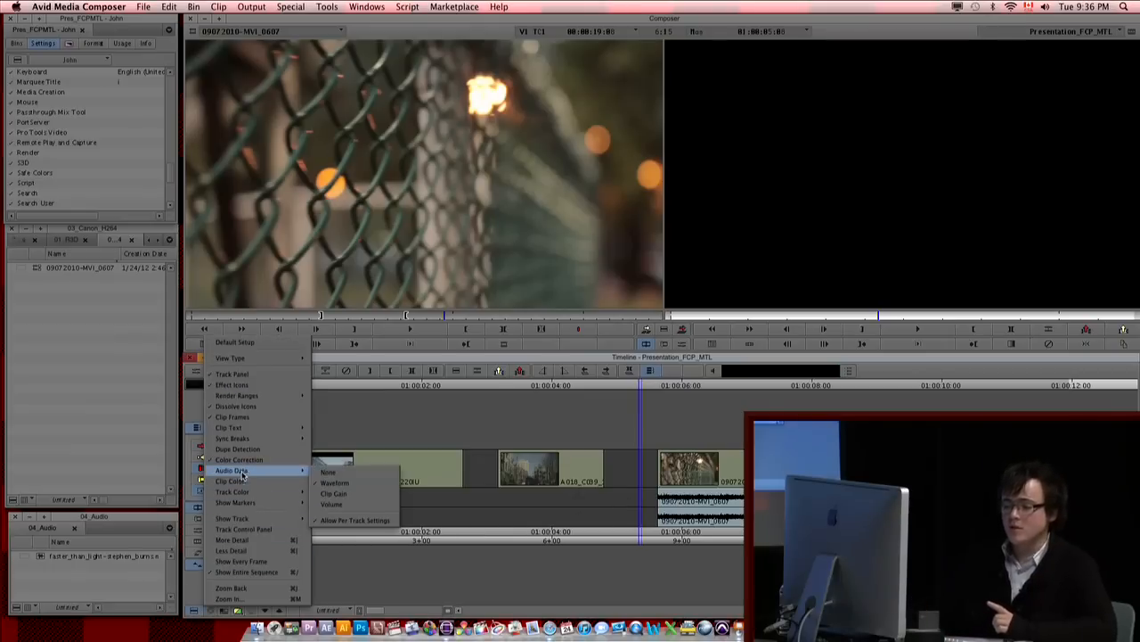
click(344, 470)
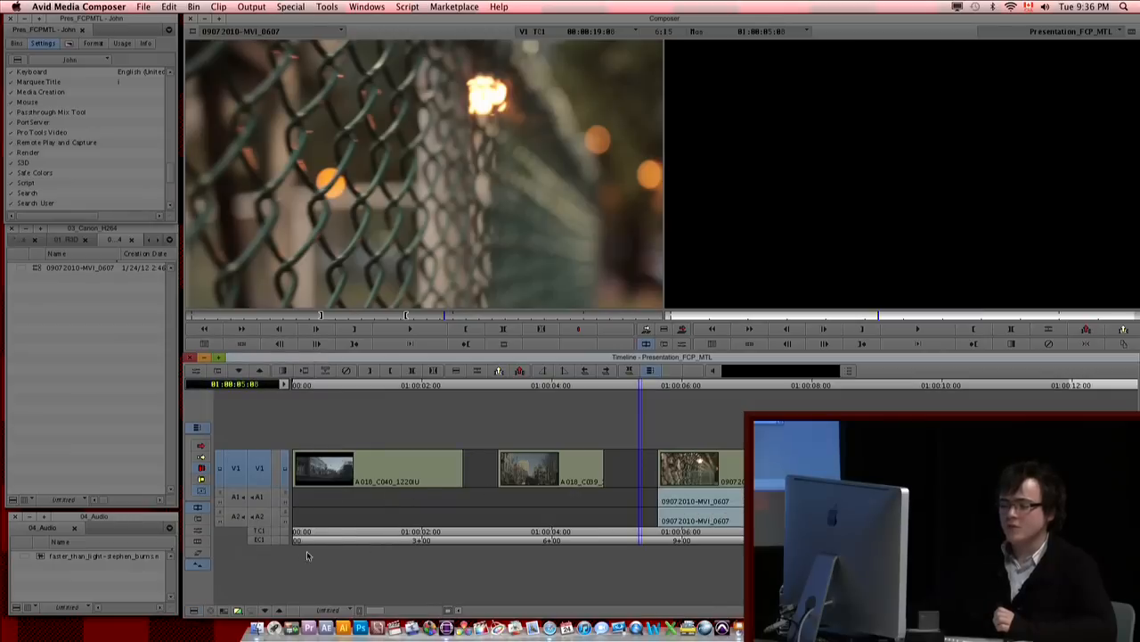
click(283, 384)
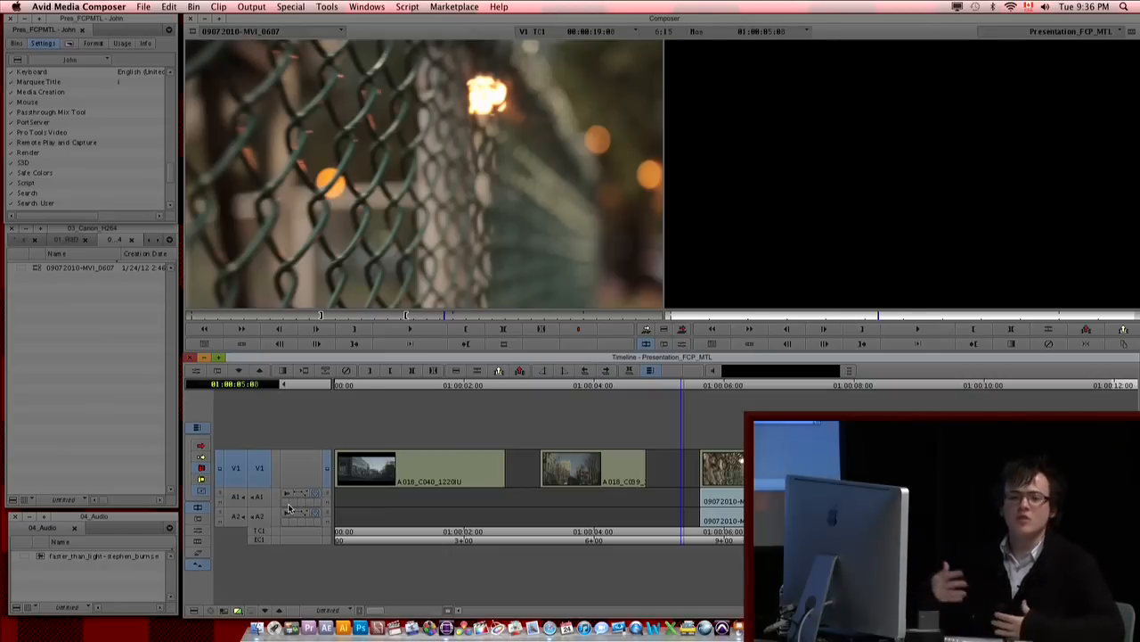
Step: Move the position indicator to the start of the third clip at 01:00:05:15 and play through it, stopping and replaying once
drag(606, 457, 703, 488)
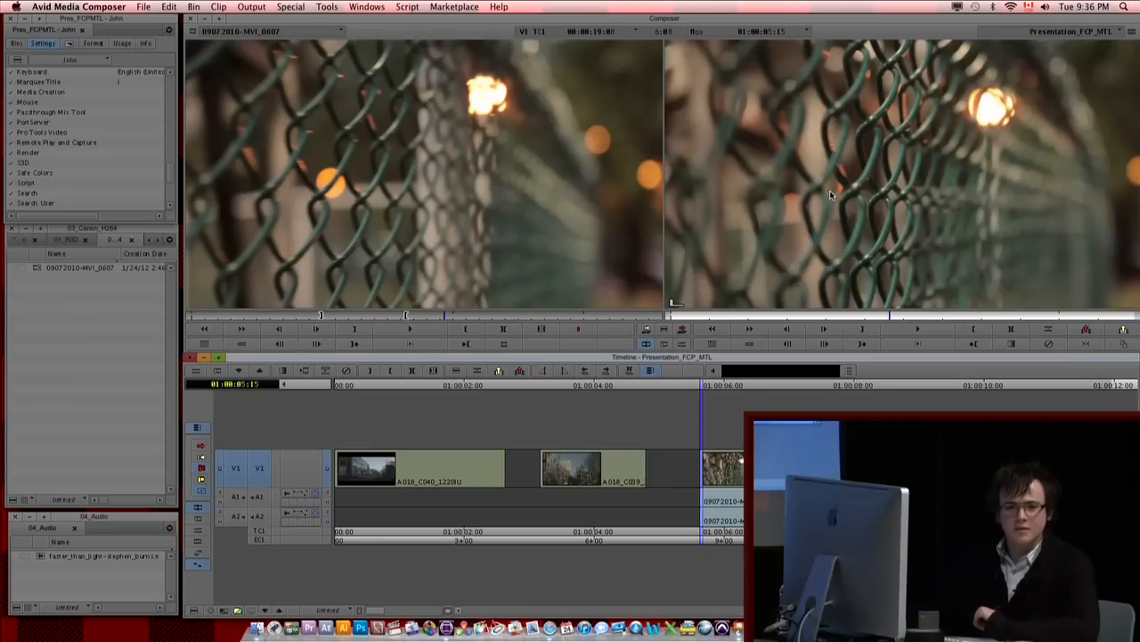
key(space)
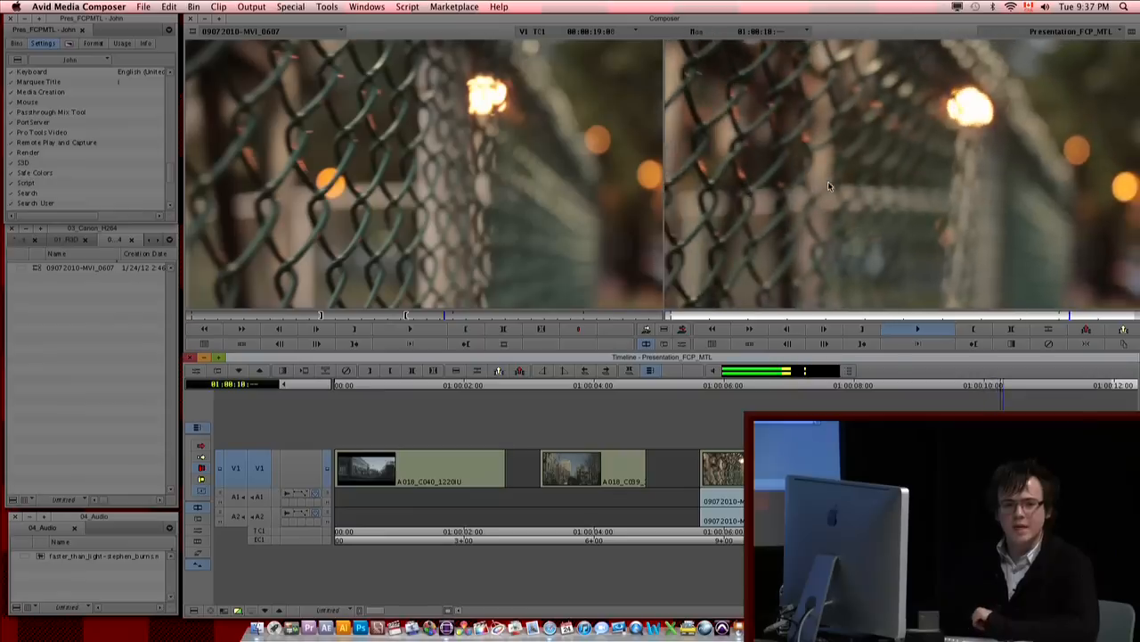
key(space)
drag(821, 485, 578, 495)
key(space)
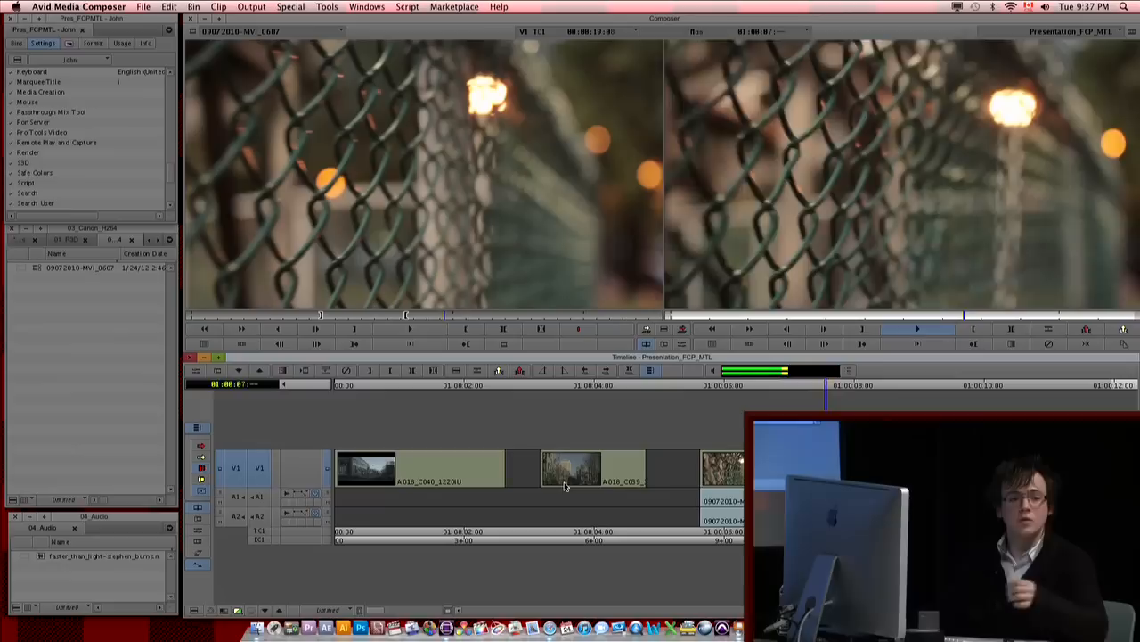
key(space)
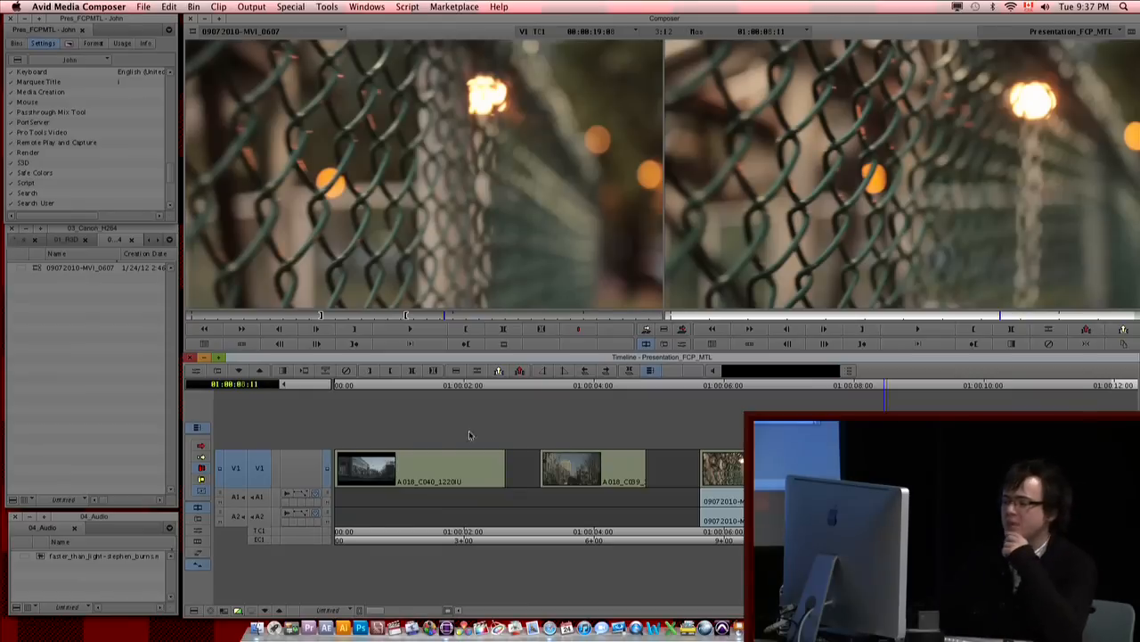
Step: Move the position indicator to 01:00:01:14 in the first clip and add a new video track to the sequence
drag(607, 482, 437, 504)
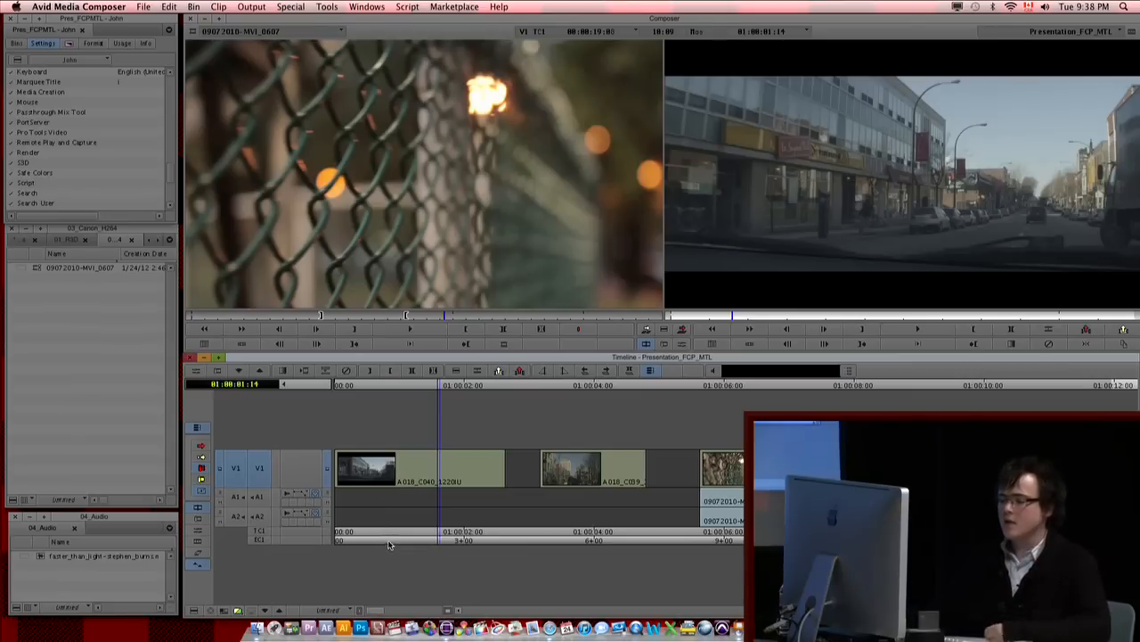
right_click(512, 446)
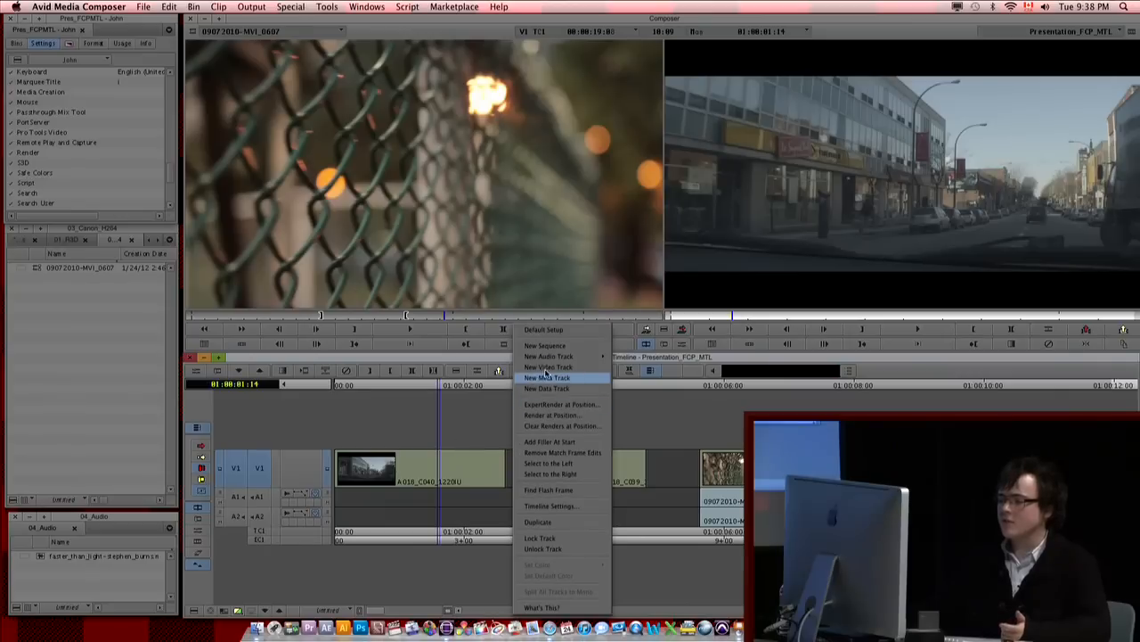
click(543, 367)
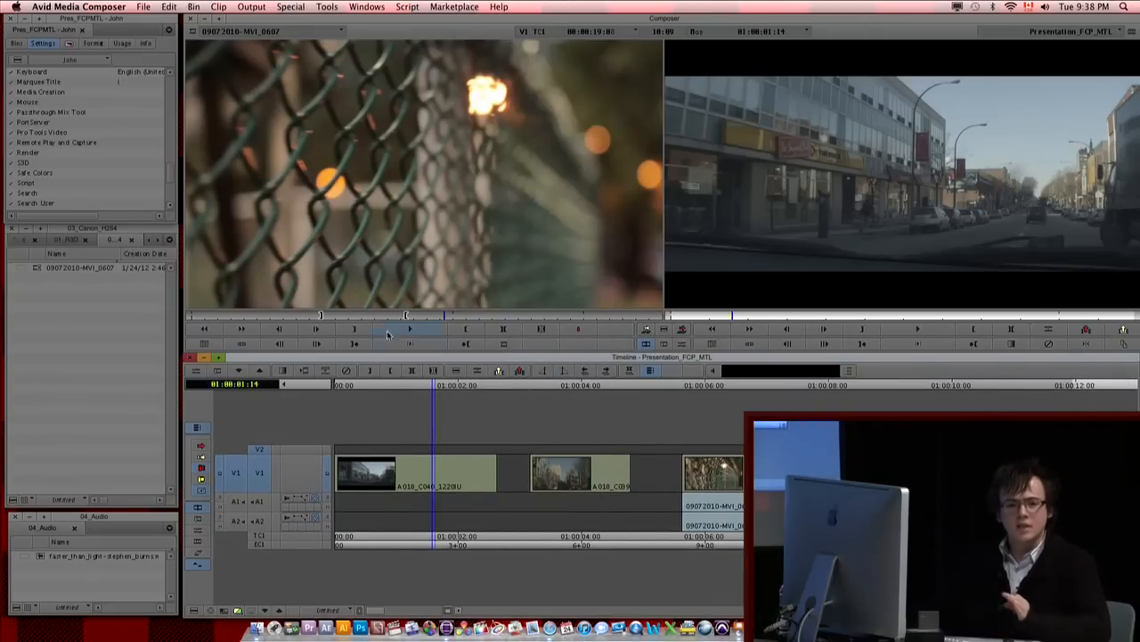
Step: Move the position indicator to 01:00:00:23, enable the source clip's V1 track and patch it to V2
click(458, 485)
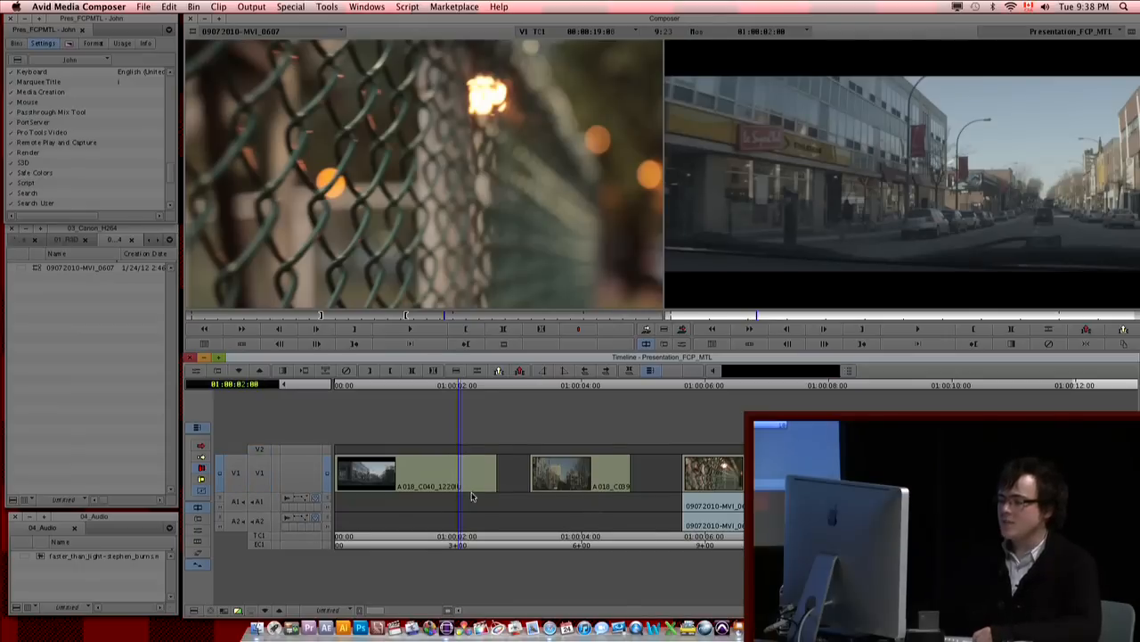
click(394, 496)
click(337, 170)
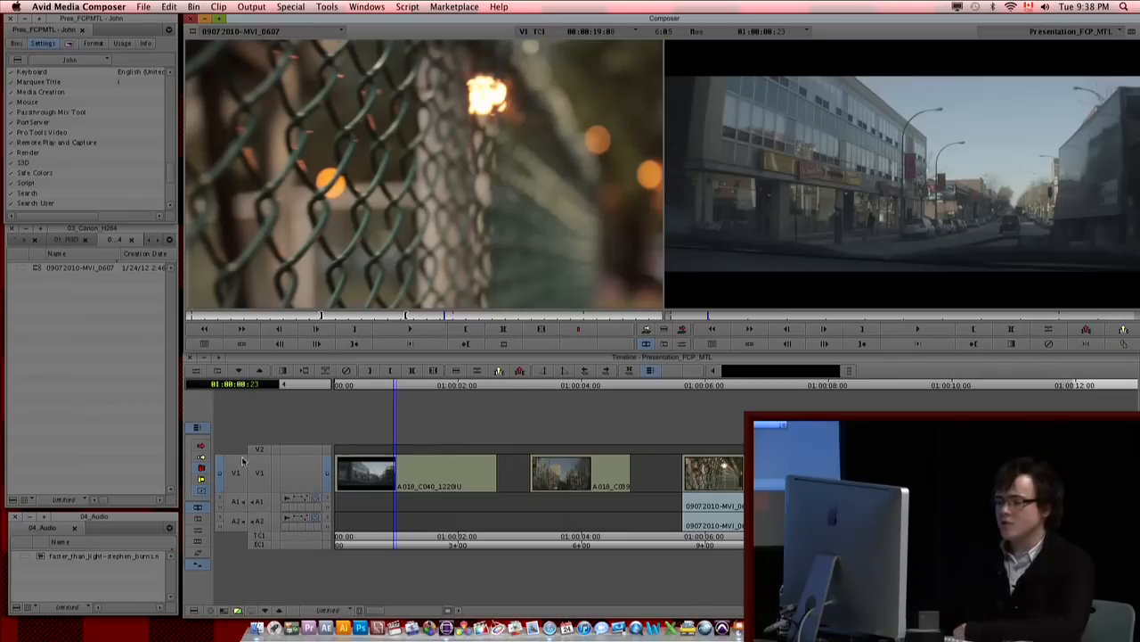
click(235, 472)
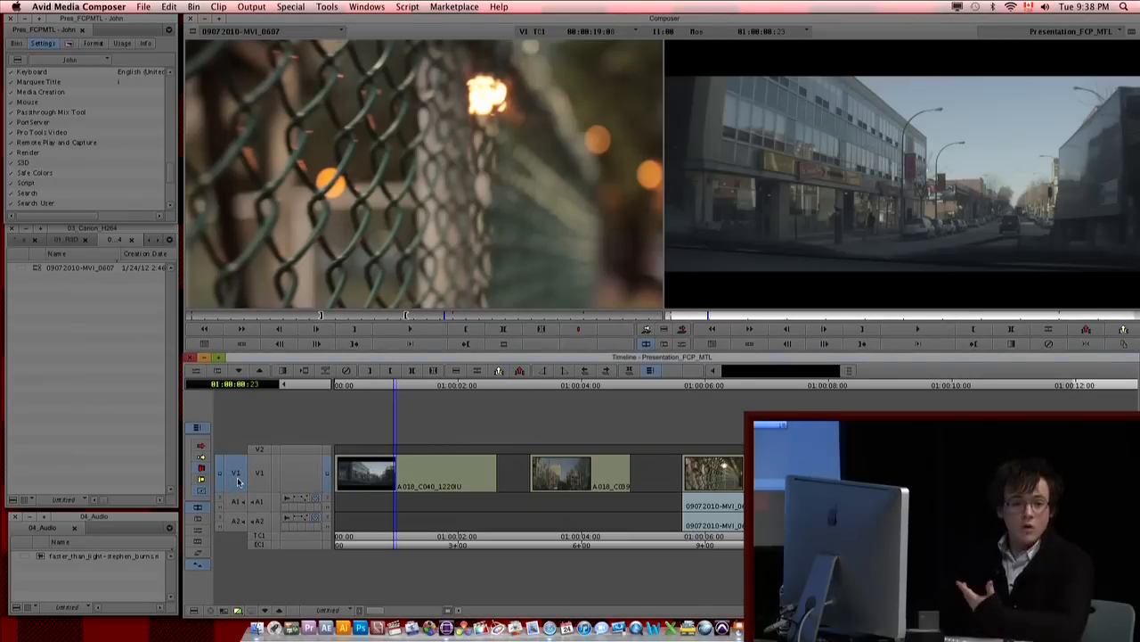
drag(238, 479, 239, 450)
Step: Splice the source clip into V2 at 01:00:01:02, check it at 01:00:01:10, and undo the splice
click(417, 485)
drag(417, 485, 401, 485)
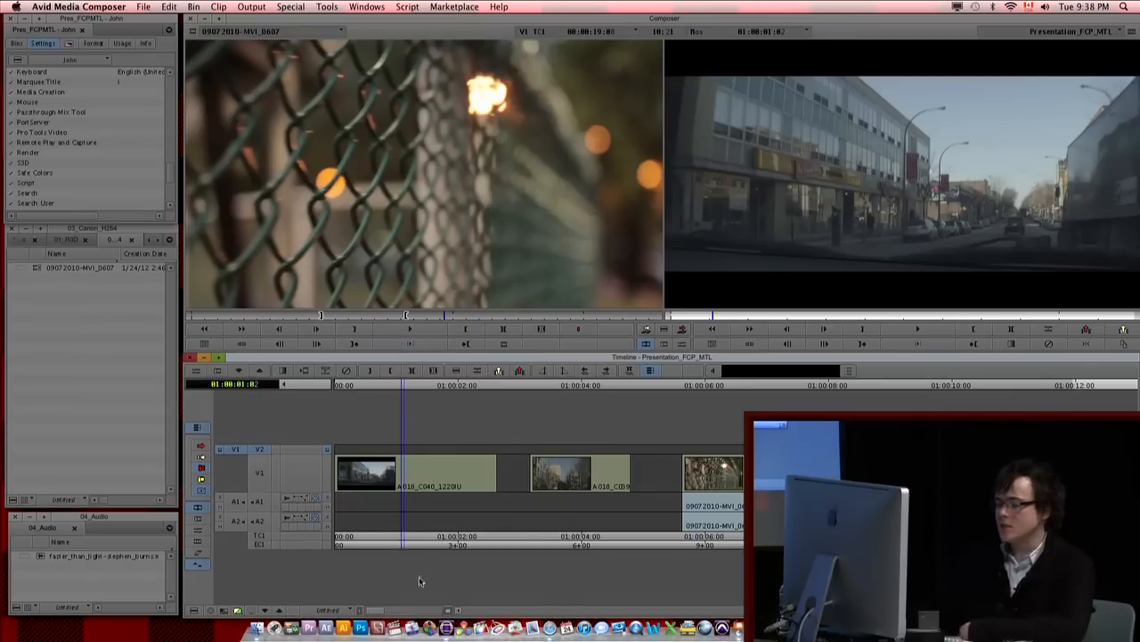
click(647, 330)
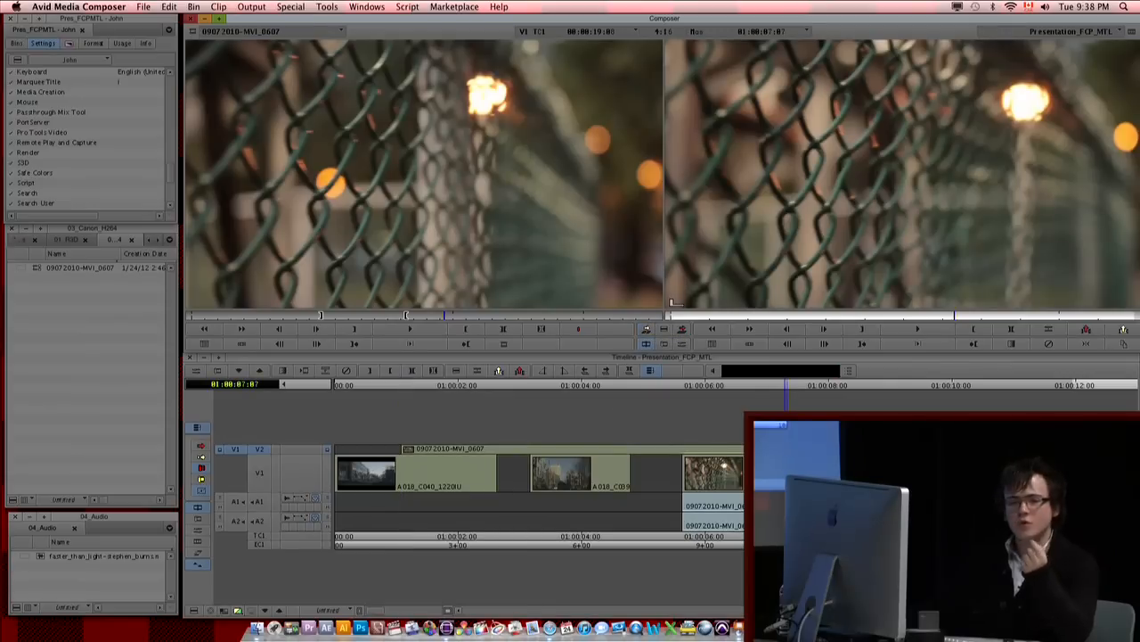
click(414, 486)
drag(417, 485, 425, 484)
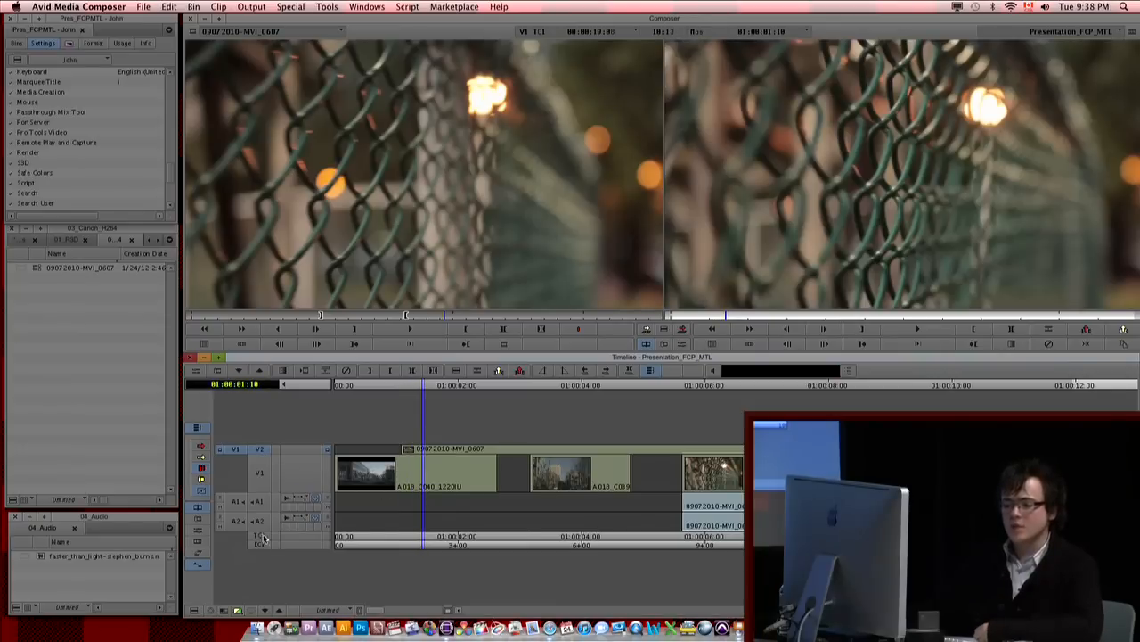
key(super+z)
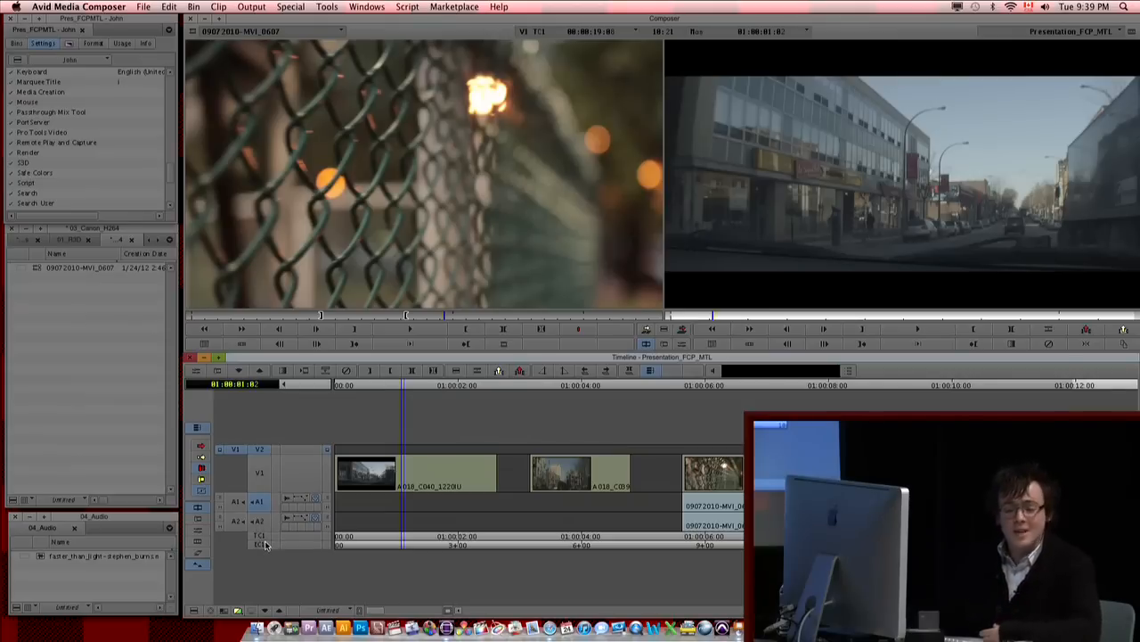
Step: Close the Track Control Panel and toggle the monitor indicators beside V2 and source V1 off and back on
click(329, 451)
click(330, 452)
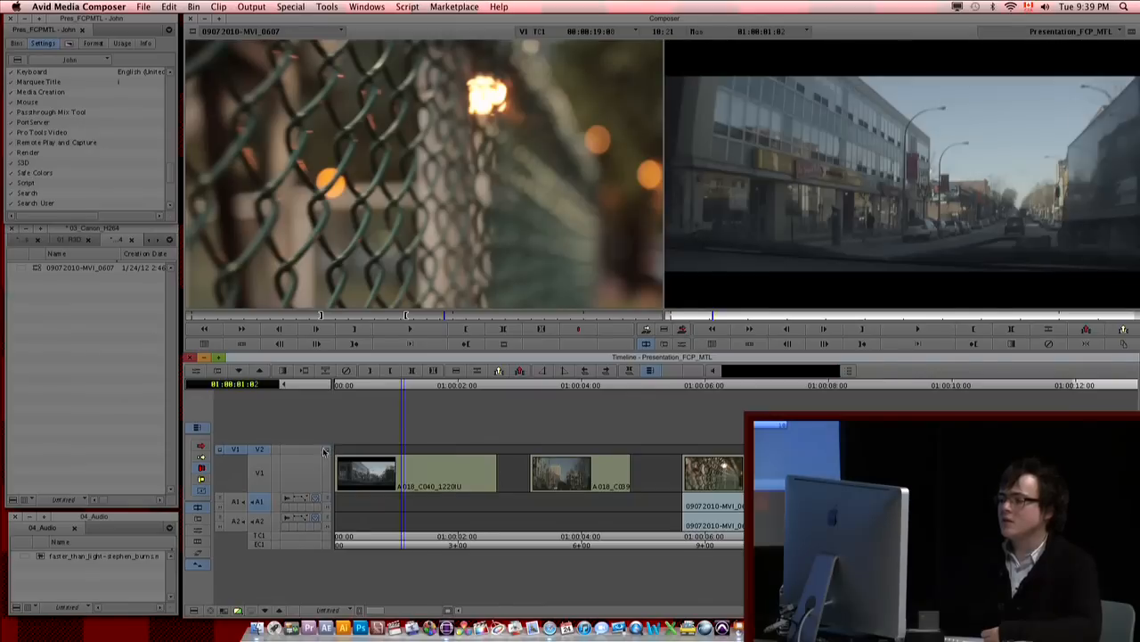
click(285, 385)
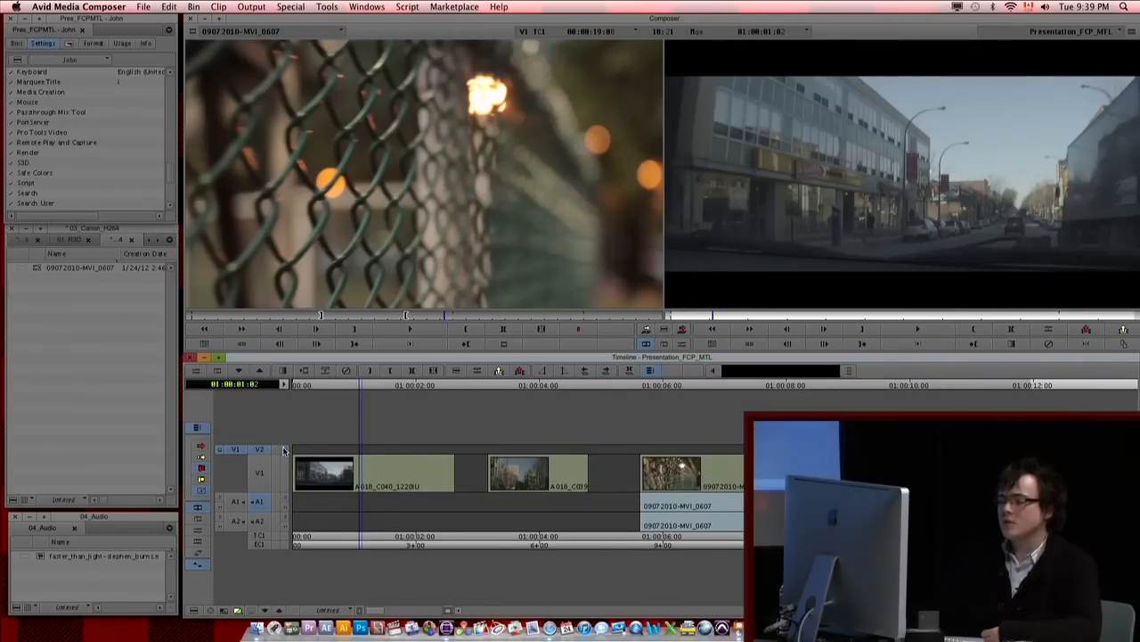
click(285, 450)
click(284, 450)
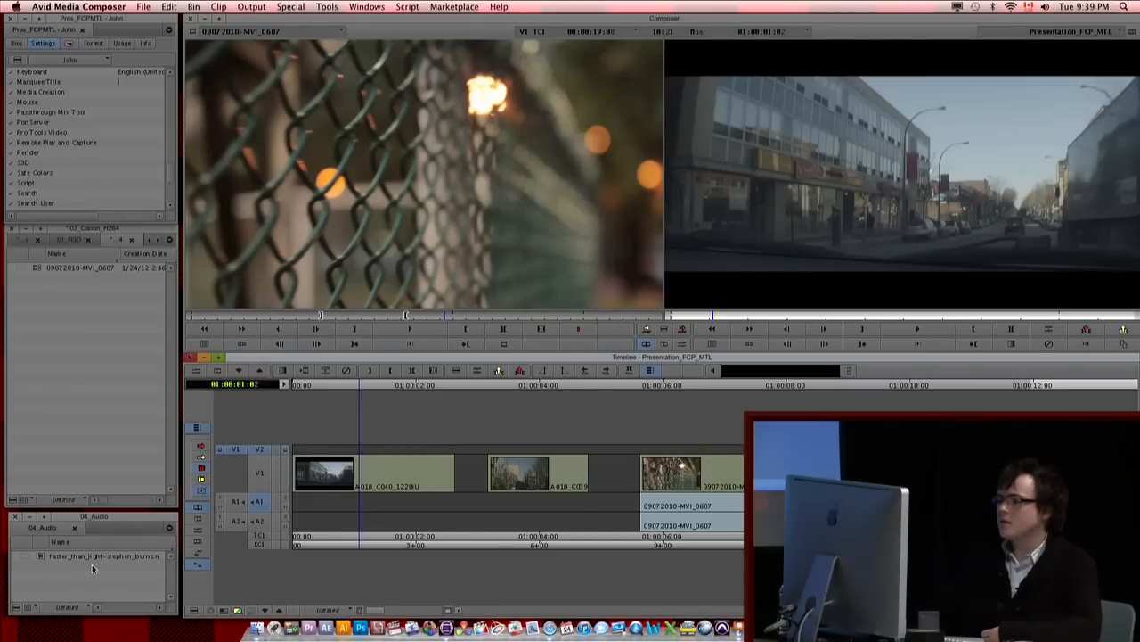
click(220, 451)
click(220, 451)
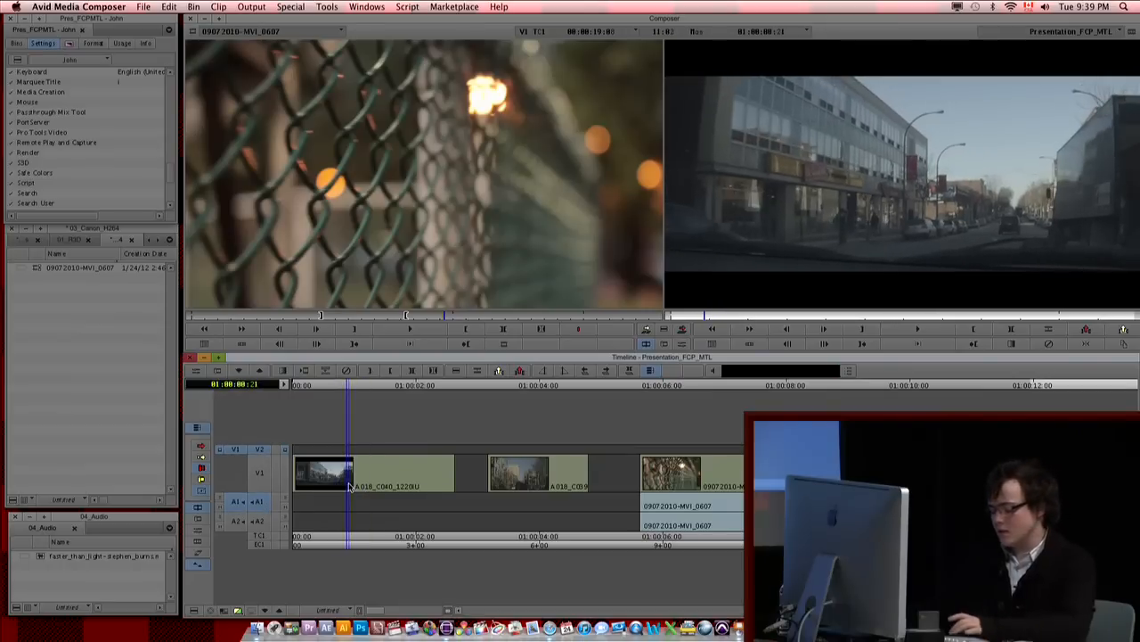
Step: Mark the sequence from 01:00:00:21 to 01:00:03:21 and overwrite the source clip 09072010-MVI_0607 onto V2 and A1
click(535, 493)
key(o)
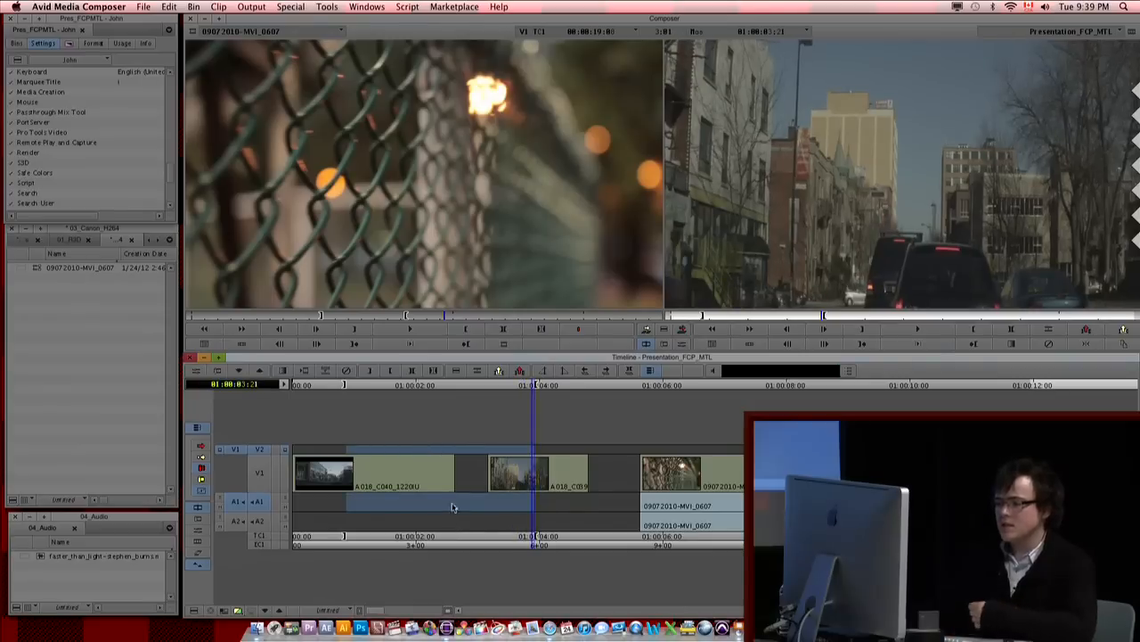
click(679, 329)
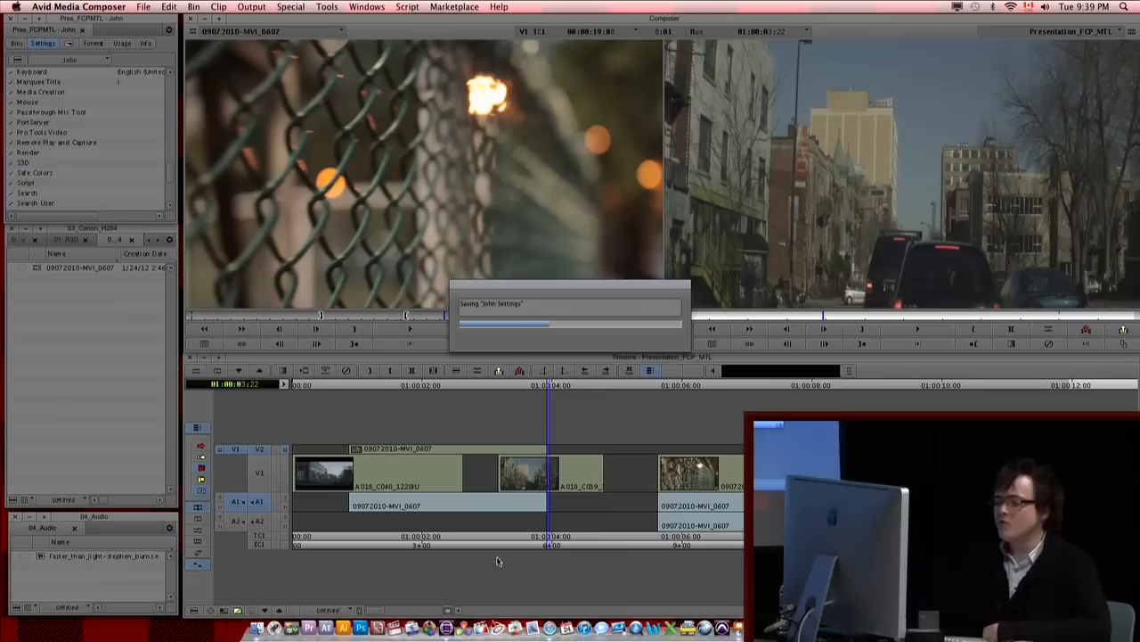
Step: Try to zoom the timeline out with Less Detail
click(364, 611)
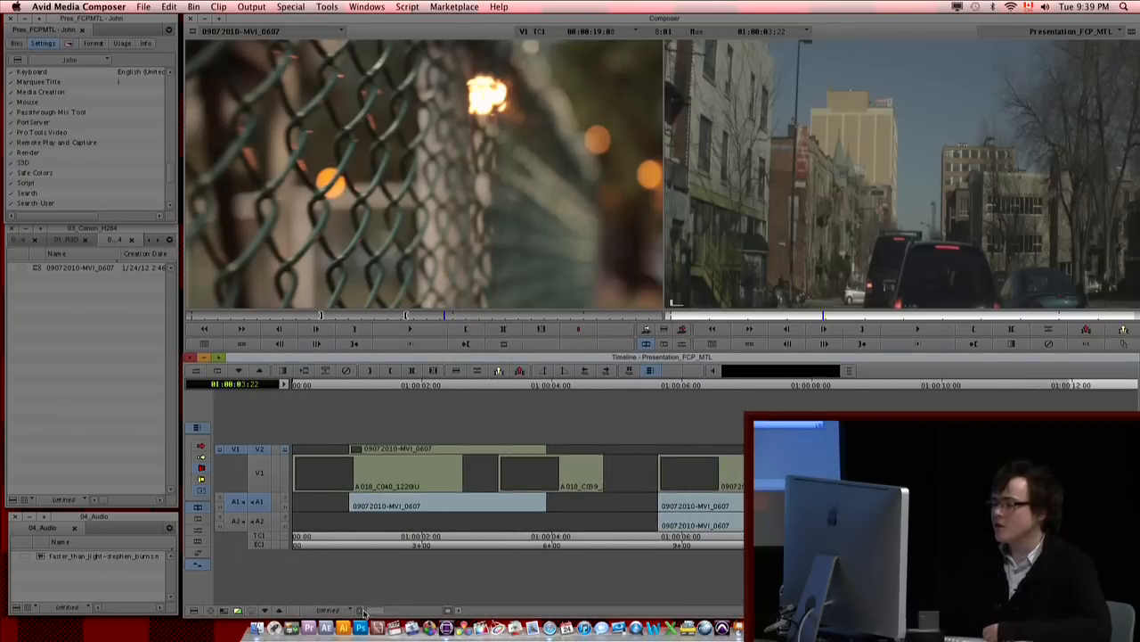
click(195, 611)
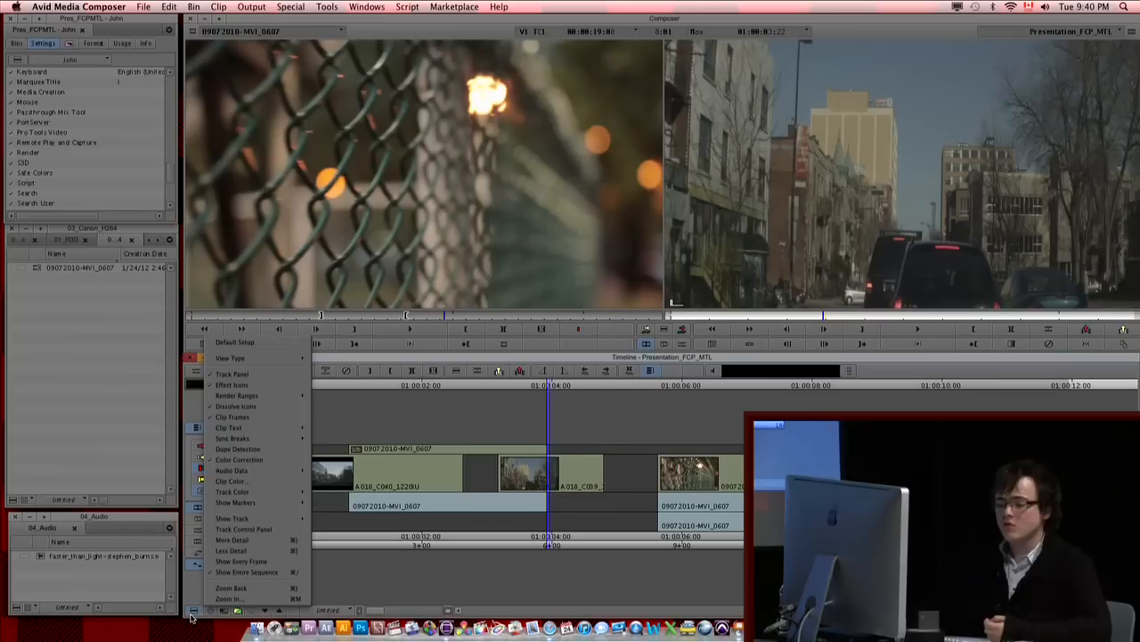
click(254, 553)
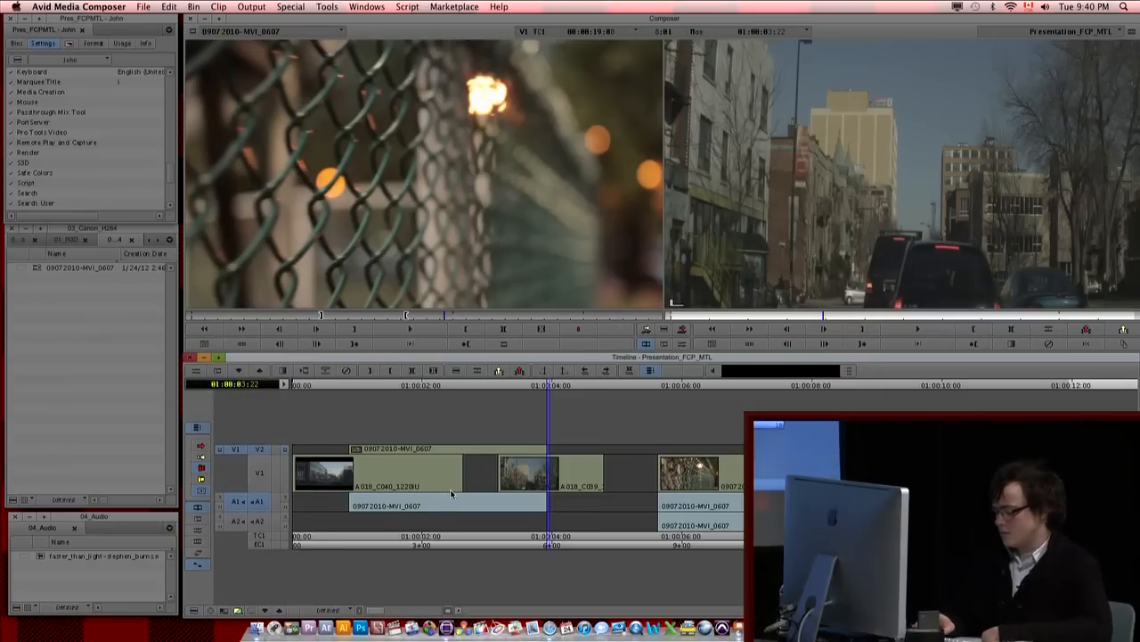
click(491, 475)
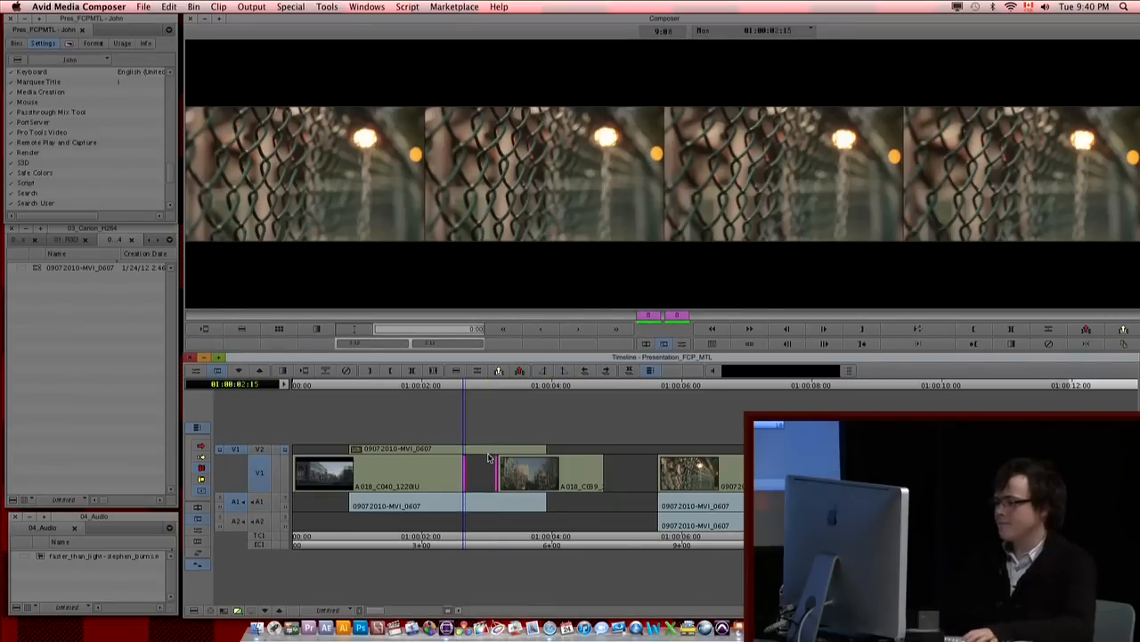
key(Escape)
click(515, 470)
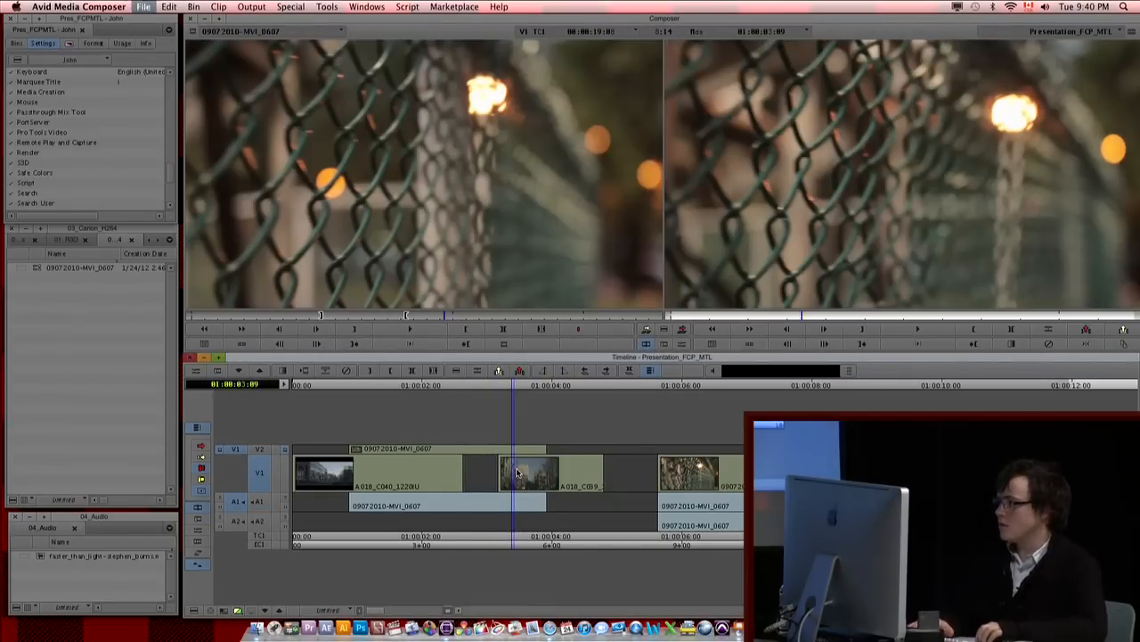
Step: Switch the keyboard input source to Canadian English, zoom the timeline out around 01:00:02:09, and dismiss the printer alert
click(1029, 7)
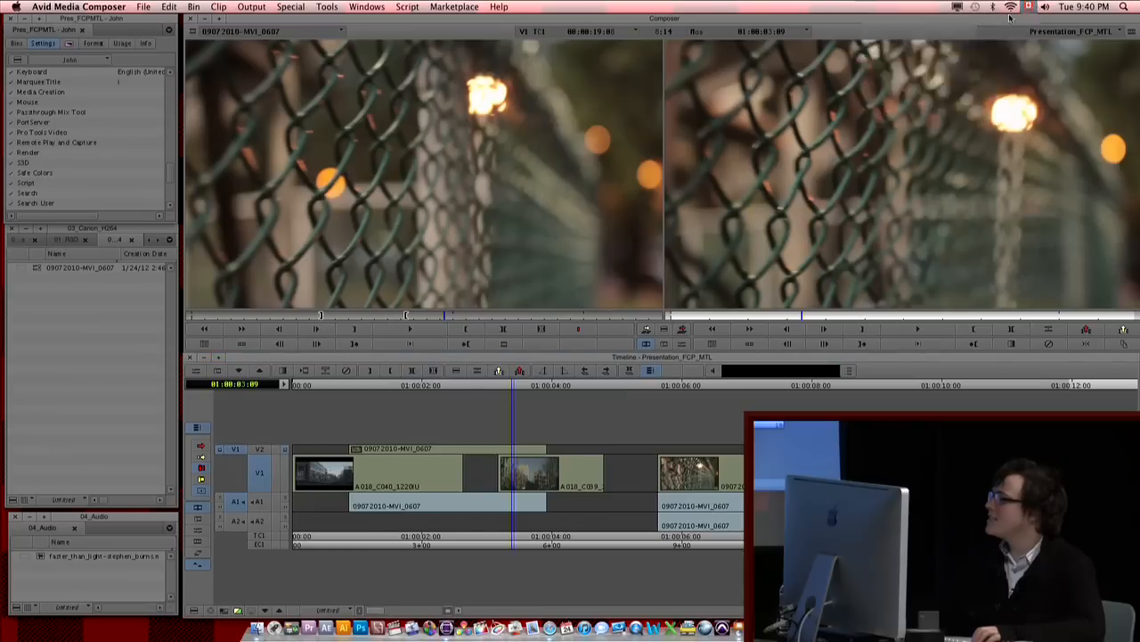
mouse_move(1011, 7)
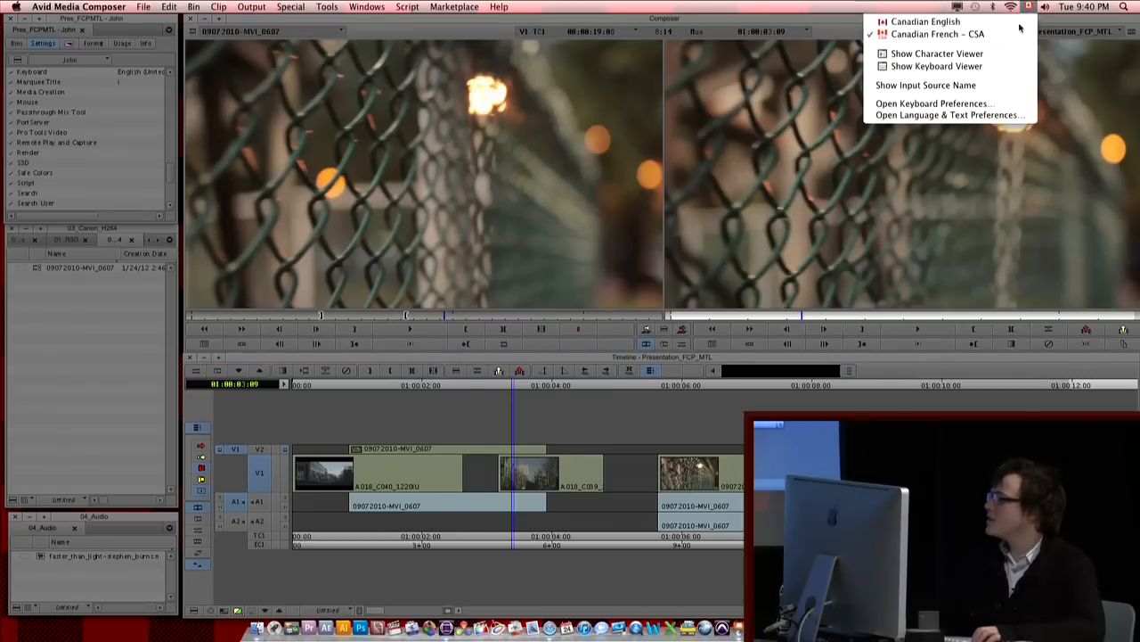
click(448, 464)
click(447, 464)
click(449, 463)
key(super+[)
key(super+p)
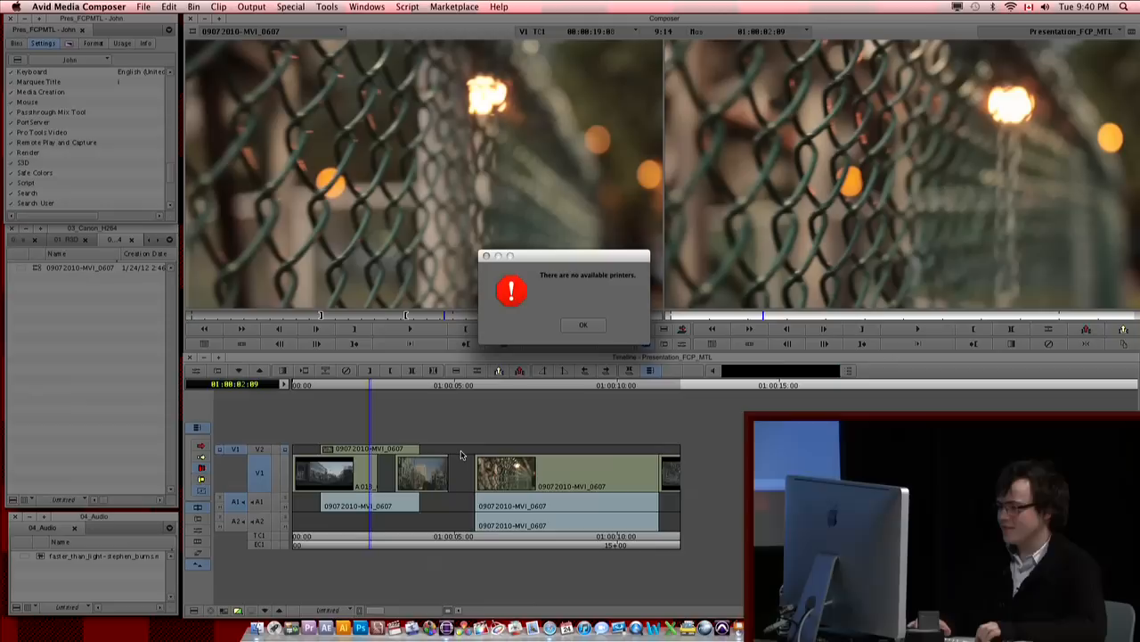
click(583, 323)
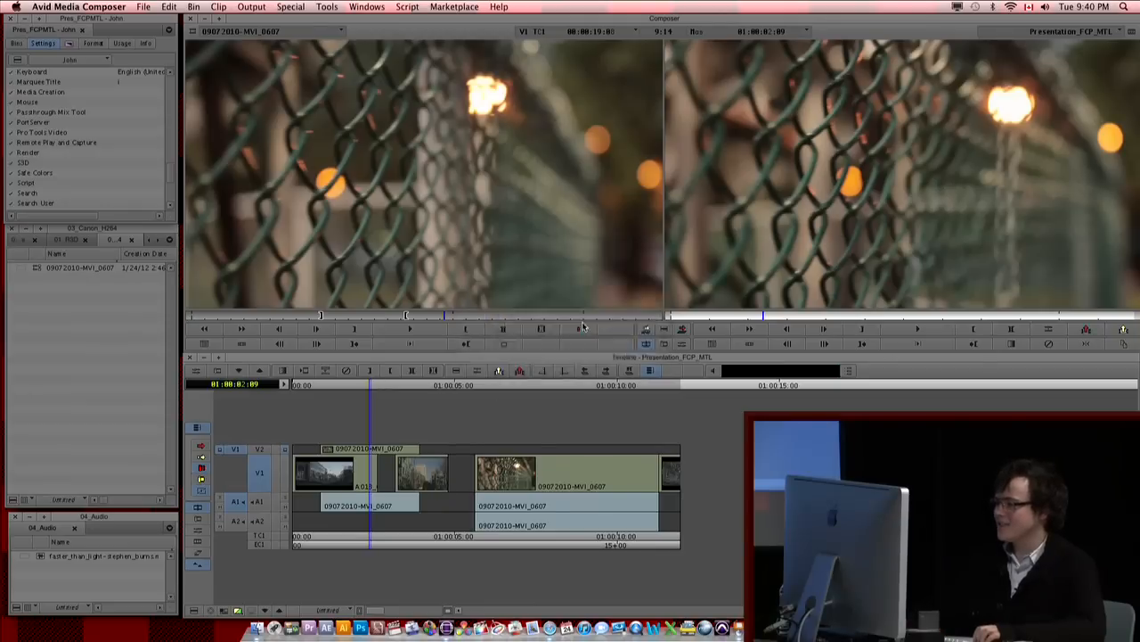
Step: Zoom the timeline in and out around 01:00:04:00 and 01:00:03:07 to examine the edited clips
click(562, 341)
click(419, 433)
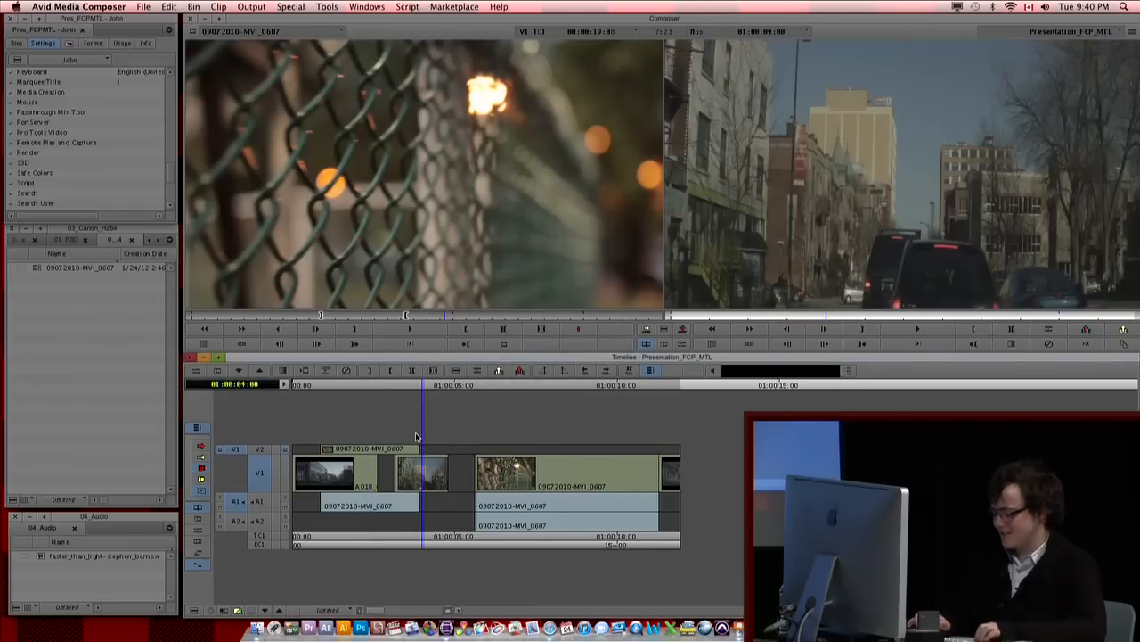
key(super+])
key(super+])
key(super+])
key(super+])
key(super+[)
key(super+[)
key(super+[)
key(super+[)
key(super+[)
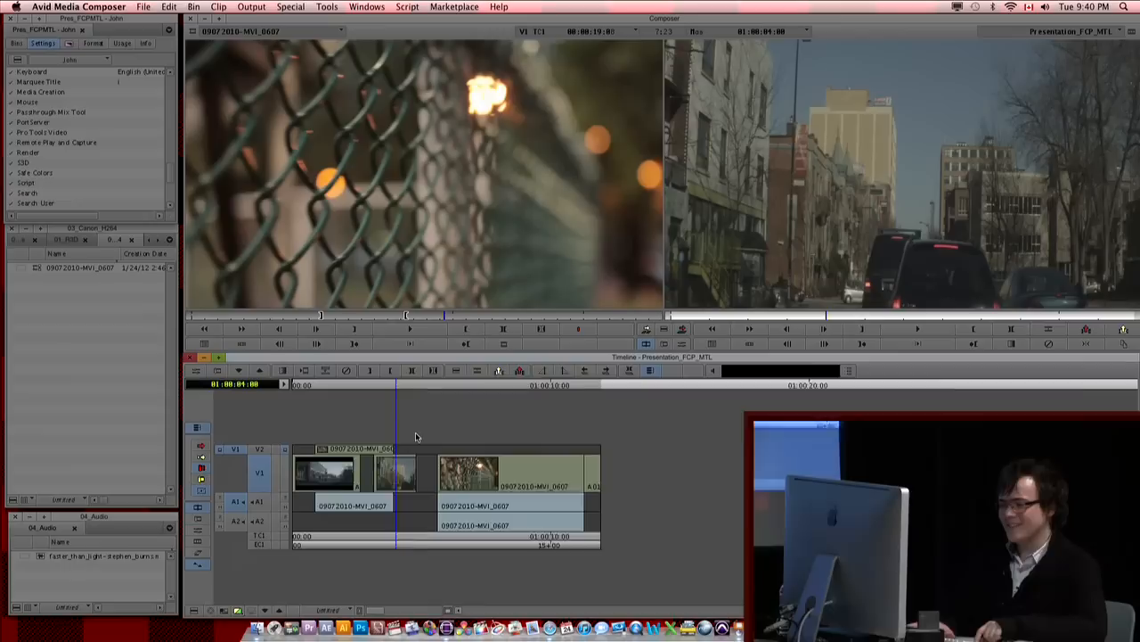
key(super+])
key(super+])
key(super+])
key(super+])
click(568, 483)
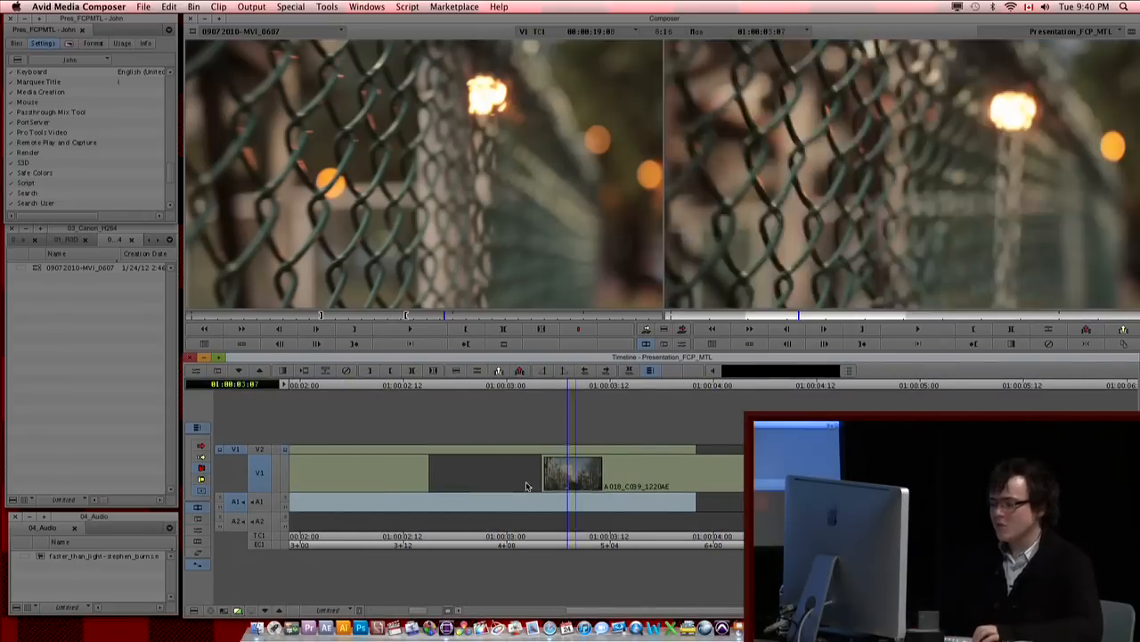
key(super+[)
key(super+[)
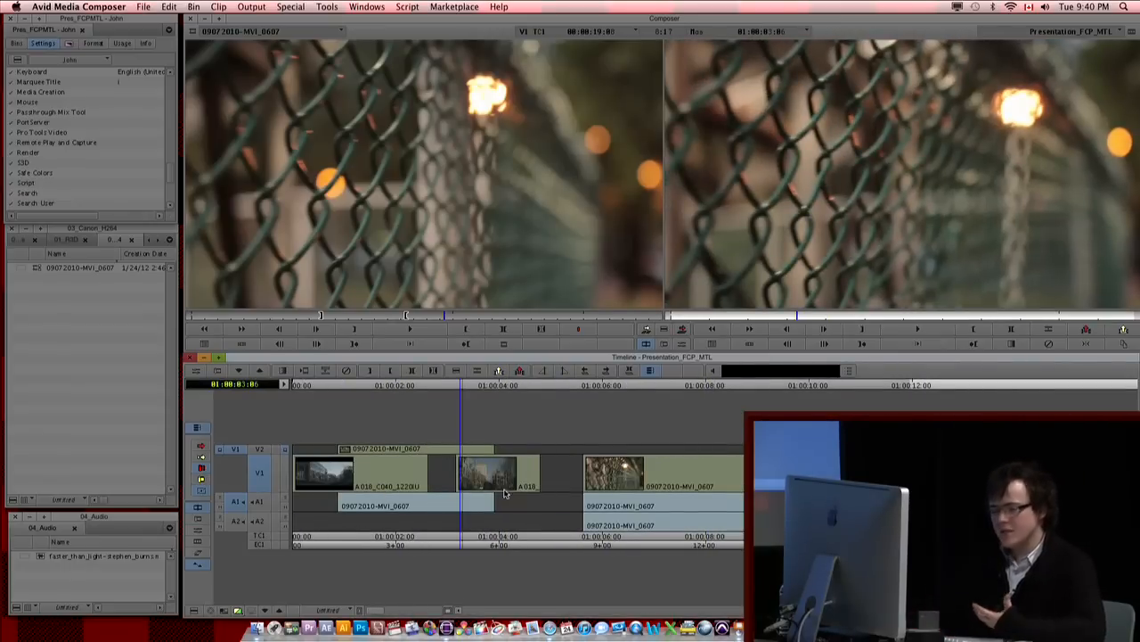
Step: Check the sequence at 01:00:00:23, 01:00:04:22 and 01:00:04:11, and patch source V1 back to record track V1
drag(401, 470, 336, 486)
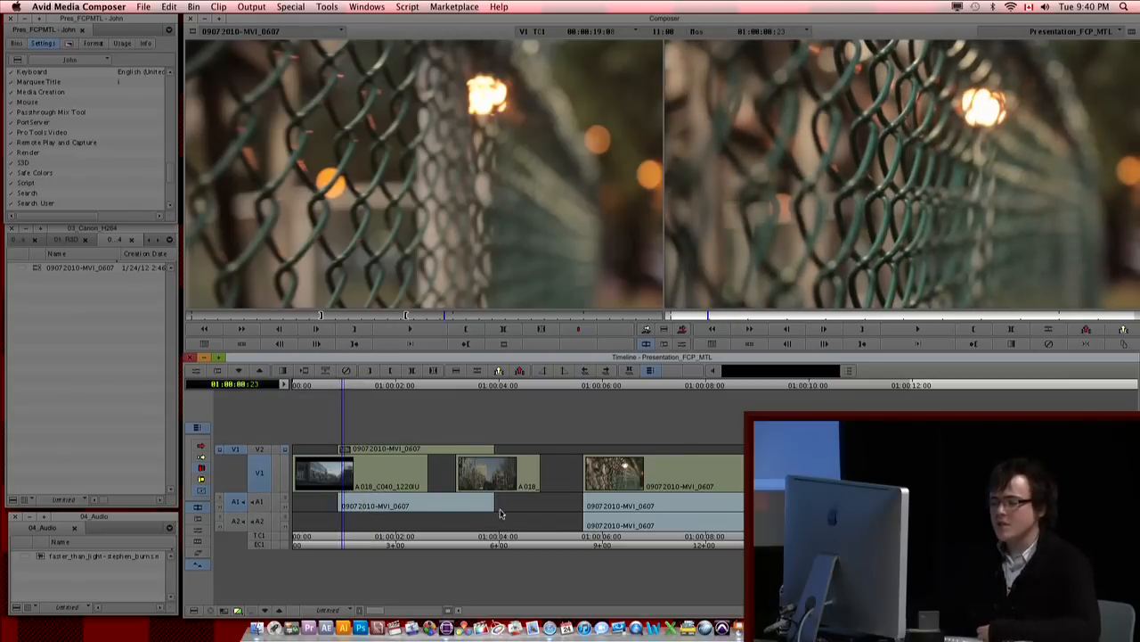
click(547, 499)
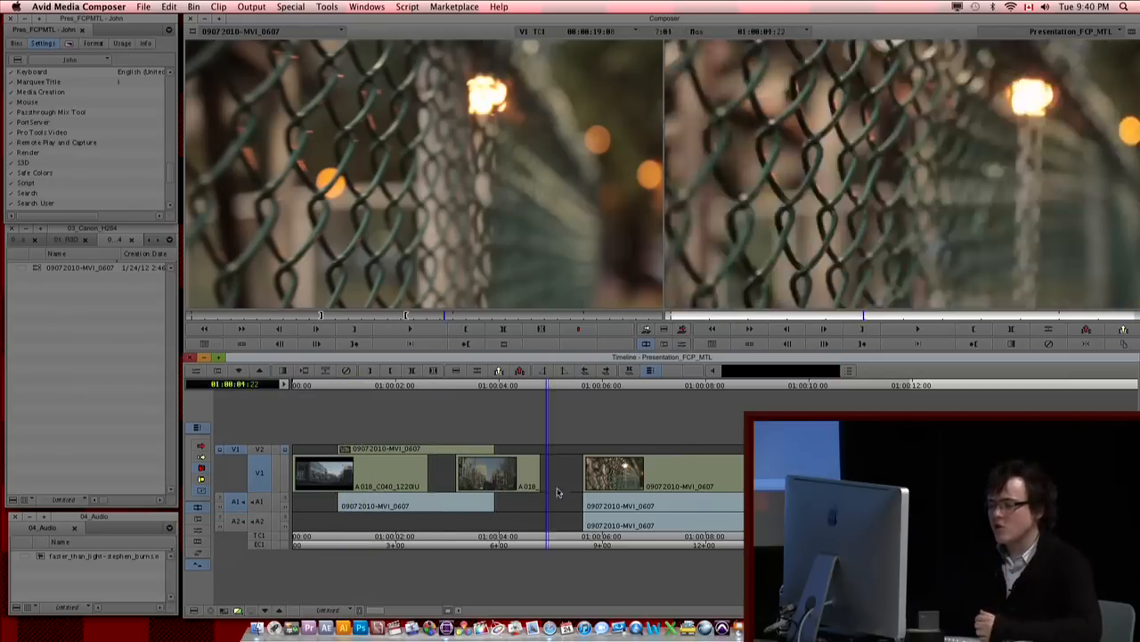
click(523, 499)
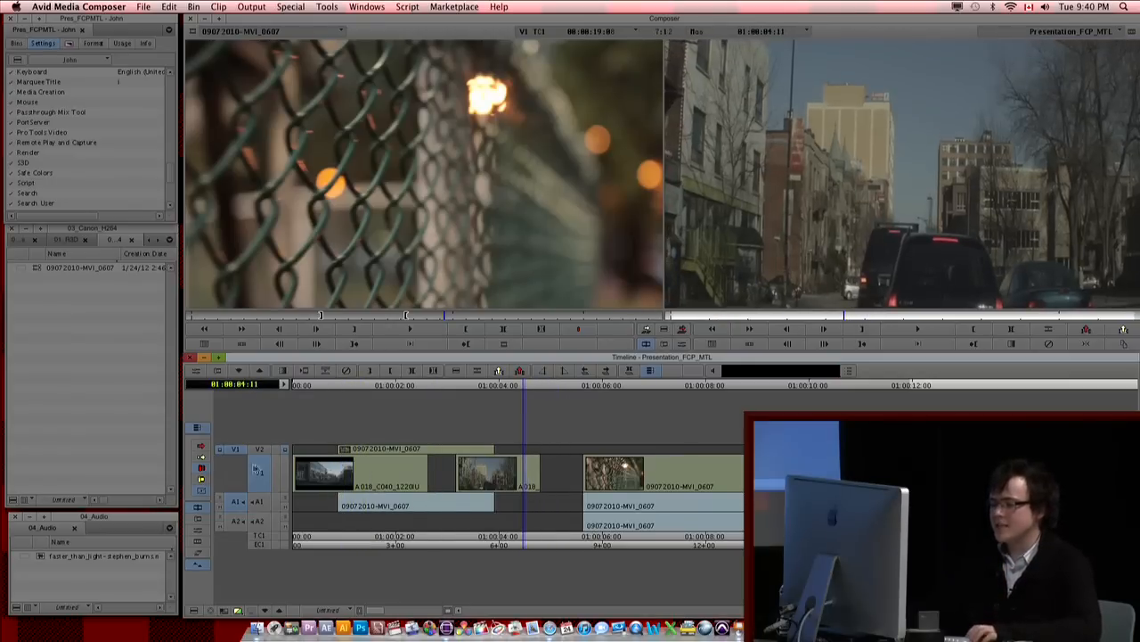
drag(238, 452, 260, 474)
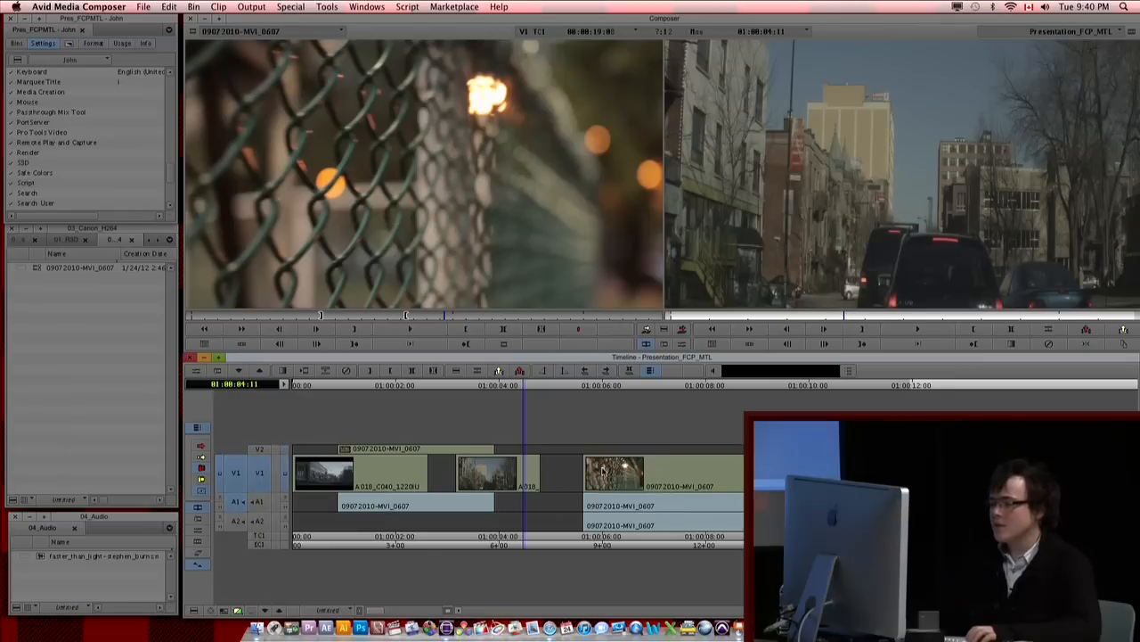
Step: Load the faster_than_light music clip from the 04_Audio bin into the source monitor
click(119, 443)
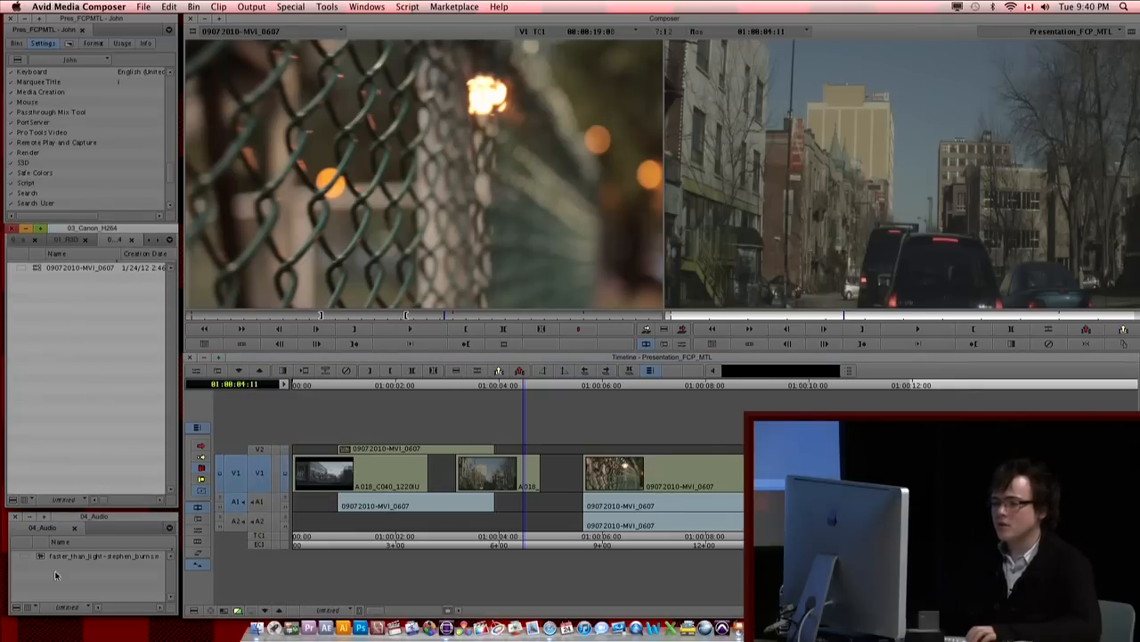
drag(48, 555, 382, 232)
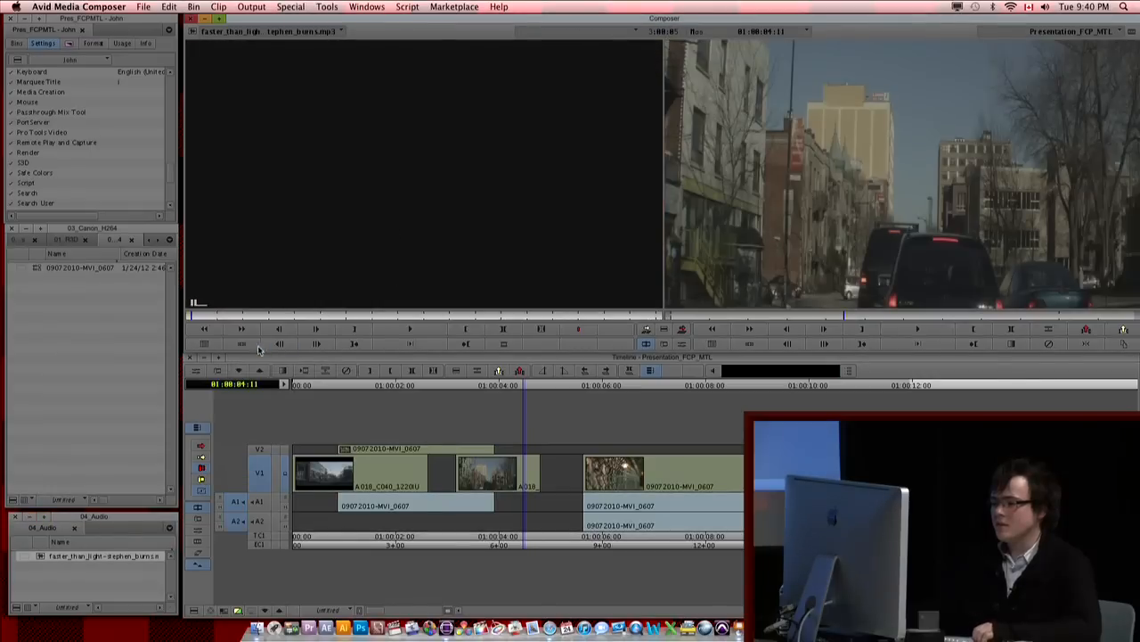
drag(40, 561, 321, 198)
double_click(40, 557)
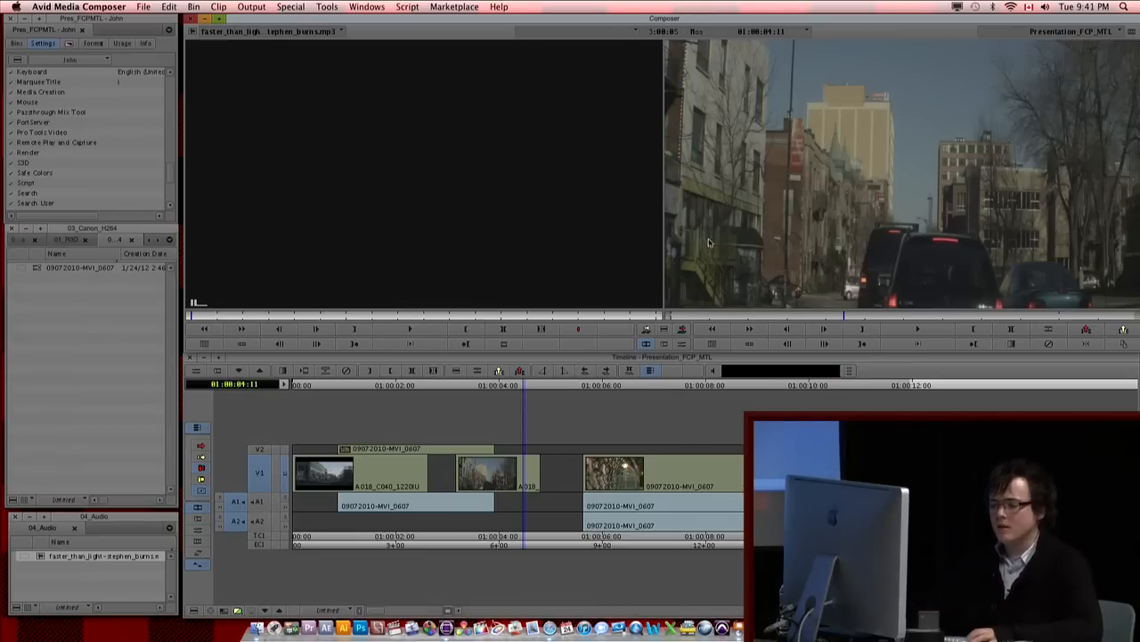
Step: Deselect record track V1 and add two new mono audio tracks to the sequence
click(250, 551)
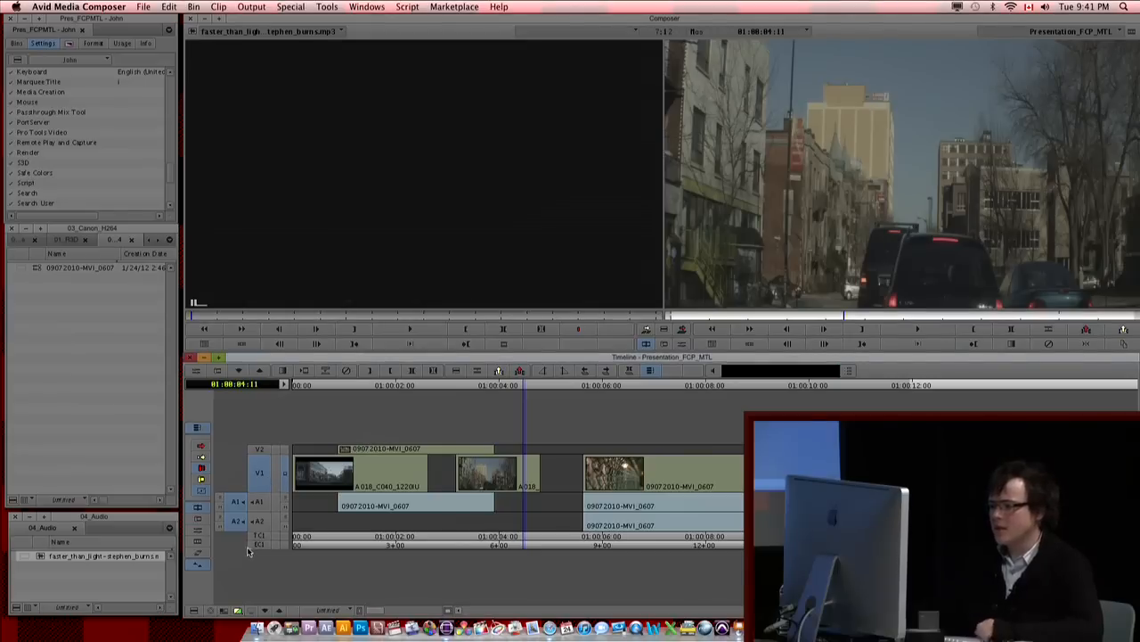
click(254, 485)
click(462, 427)
right_click(443, 428)
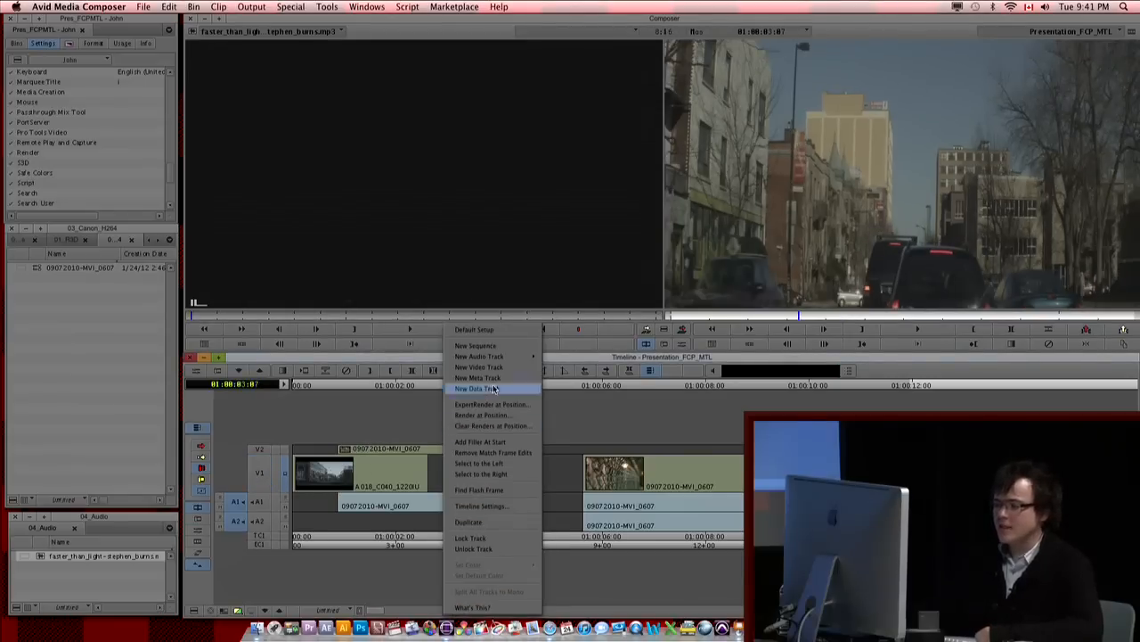
mouse_move(499, 356)
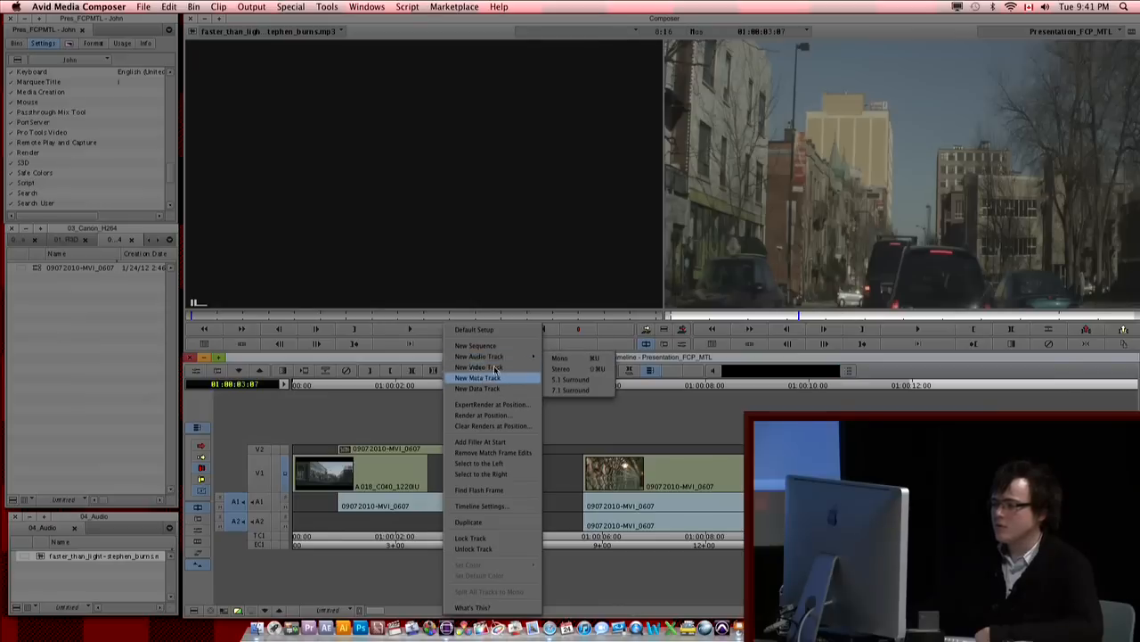
click(559, 365)
right_click(487, 415)
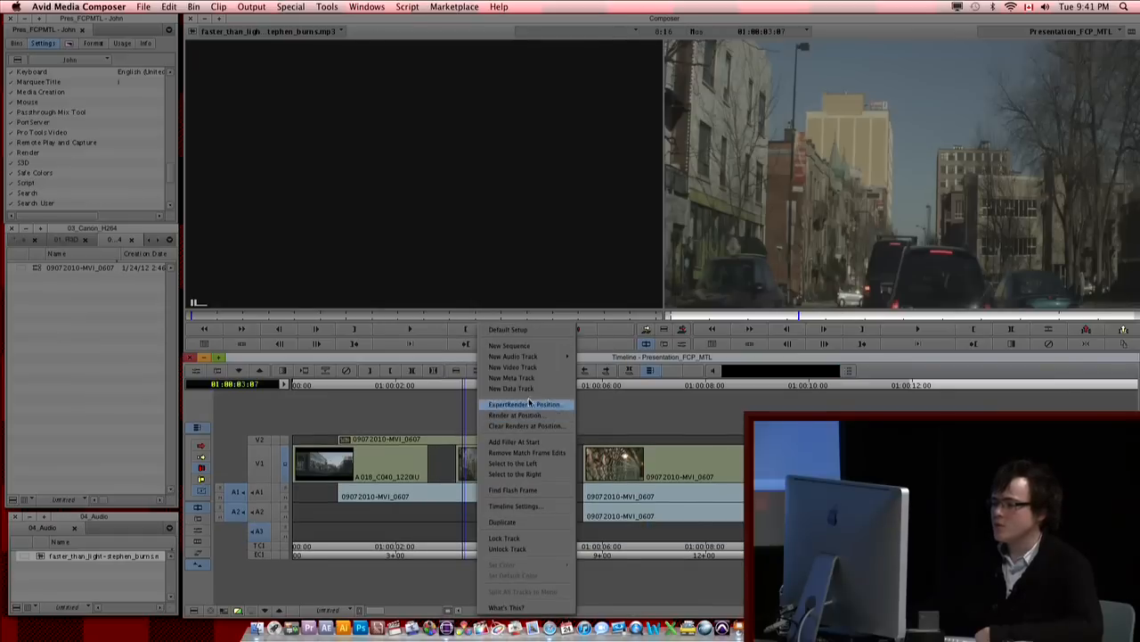
mouse_move(569, 358)
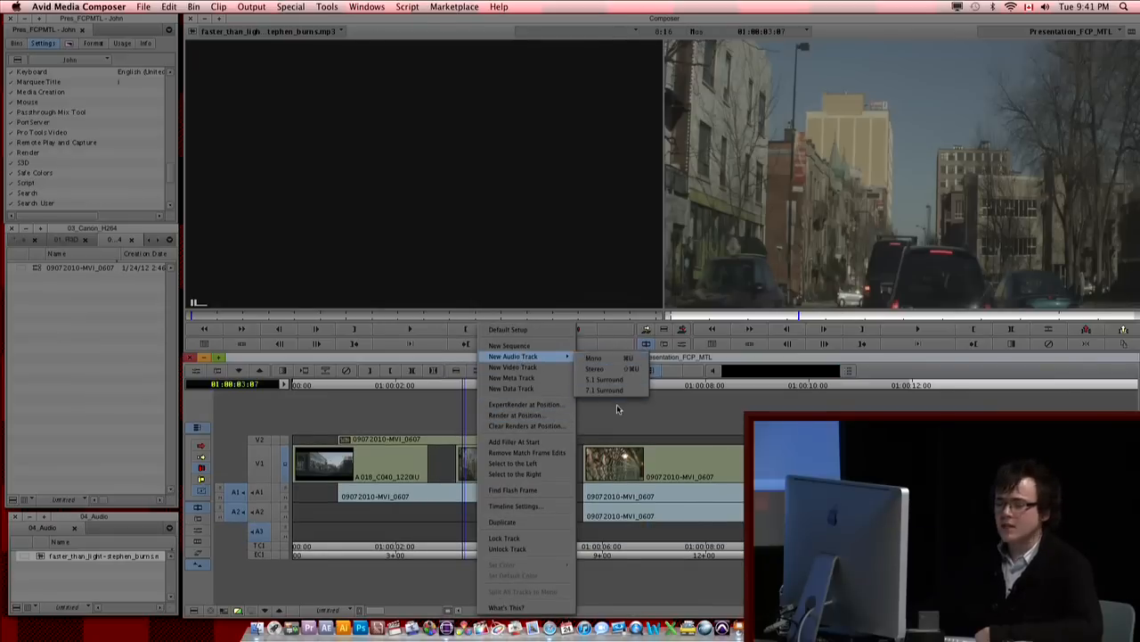
click(603, 359)
Step: Patch the music clip's source tracks A1 and A2 to record tracks A3 and A4
drag(464, 472, 444, 490)
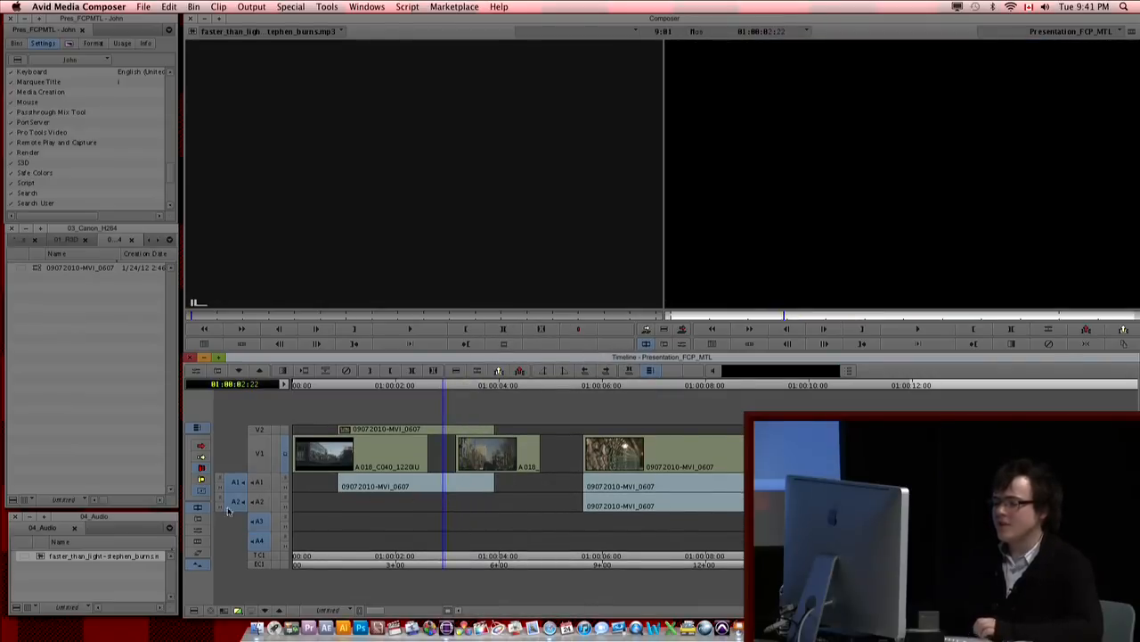
drag(256, 504, 257, 550)
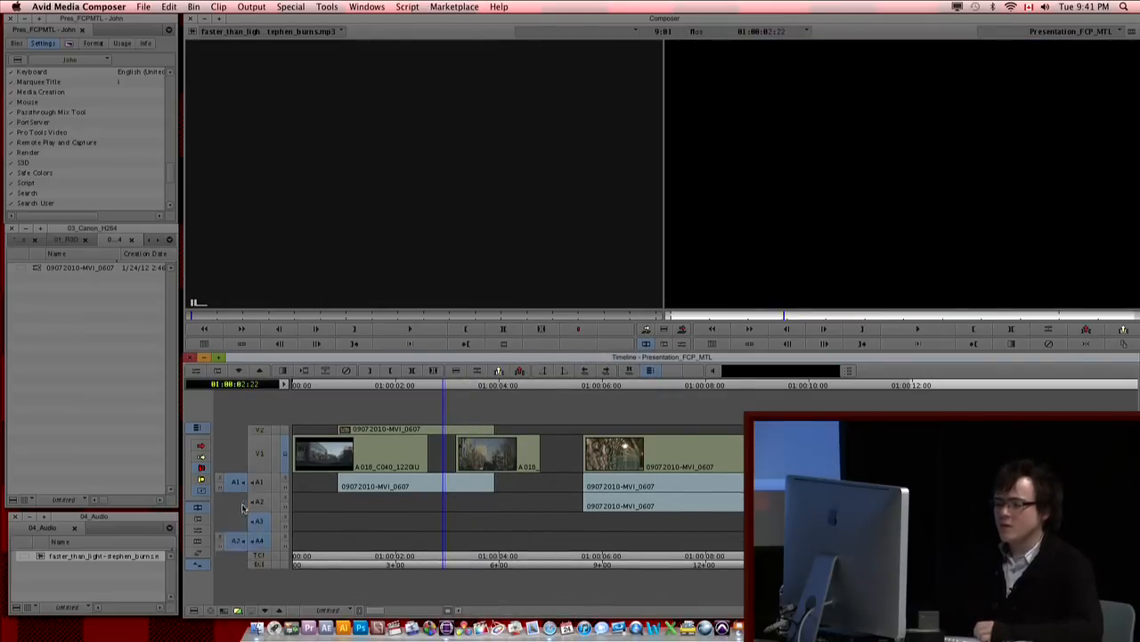
drag(238, 483, 256, 522)
Step: Mark the sequence from about 01:00:03 to 01:00:06:15 for the music on A3 and A4
drag(370, 562, 433, 562)
click(455, 499)
key(i)
drag(463, 500, 636, 454)
key(o)
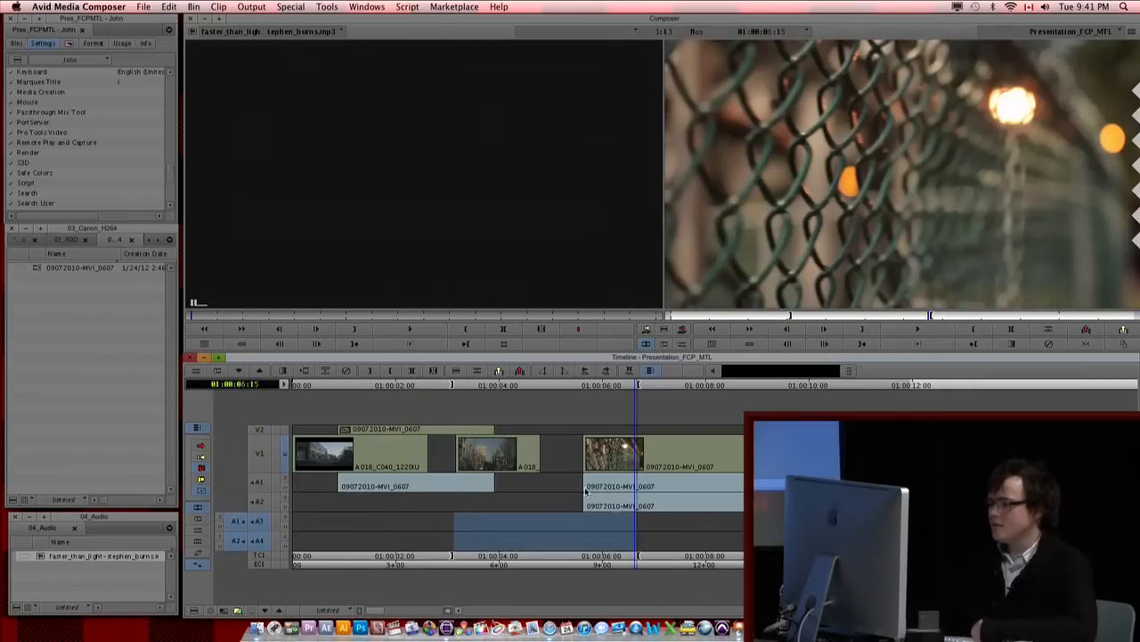
Step: Play the music clip in the source monitor, stop it, and check the sequence around 01:00:04:09
click(313, 158)
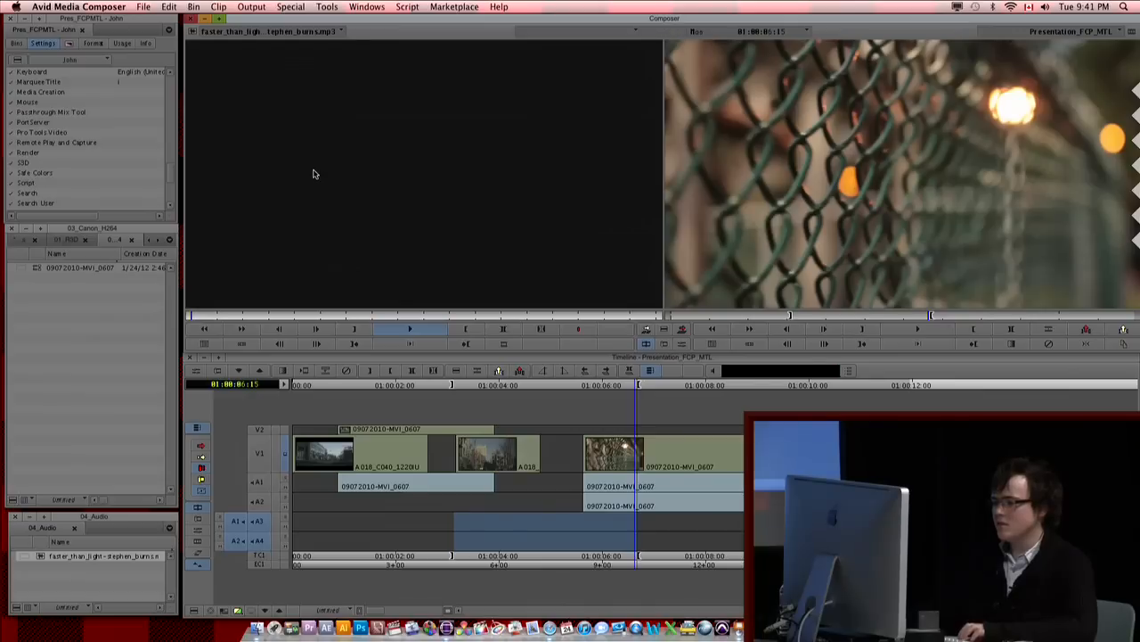
key(space)
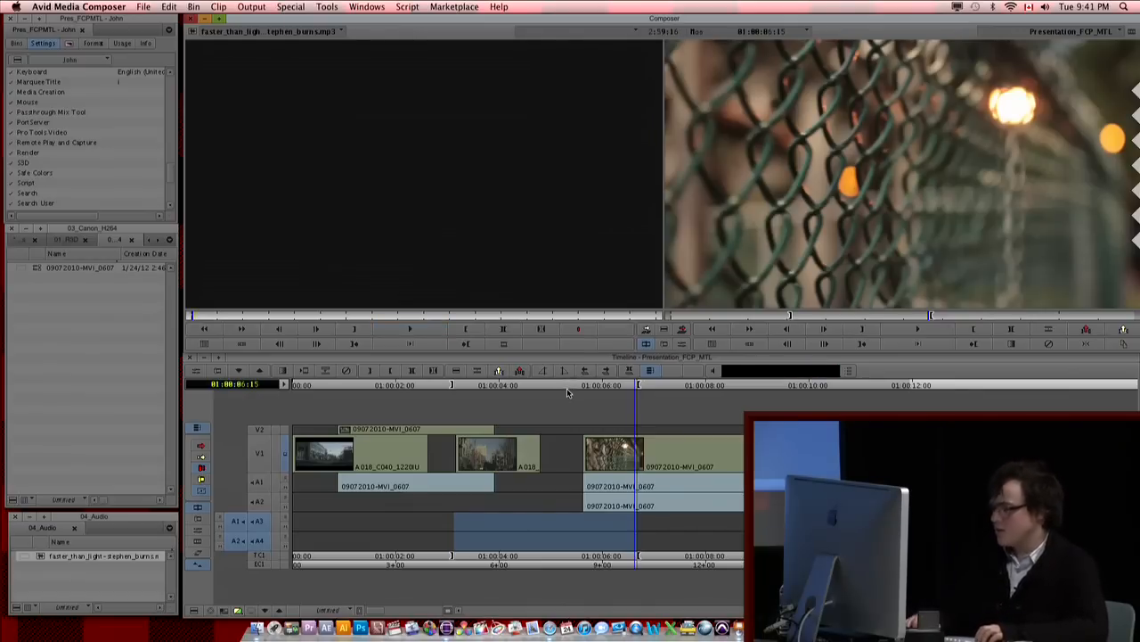
drag(458, 435, 516, 448)
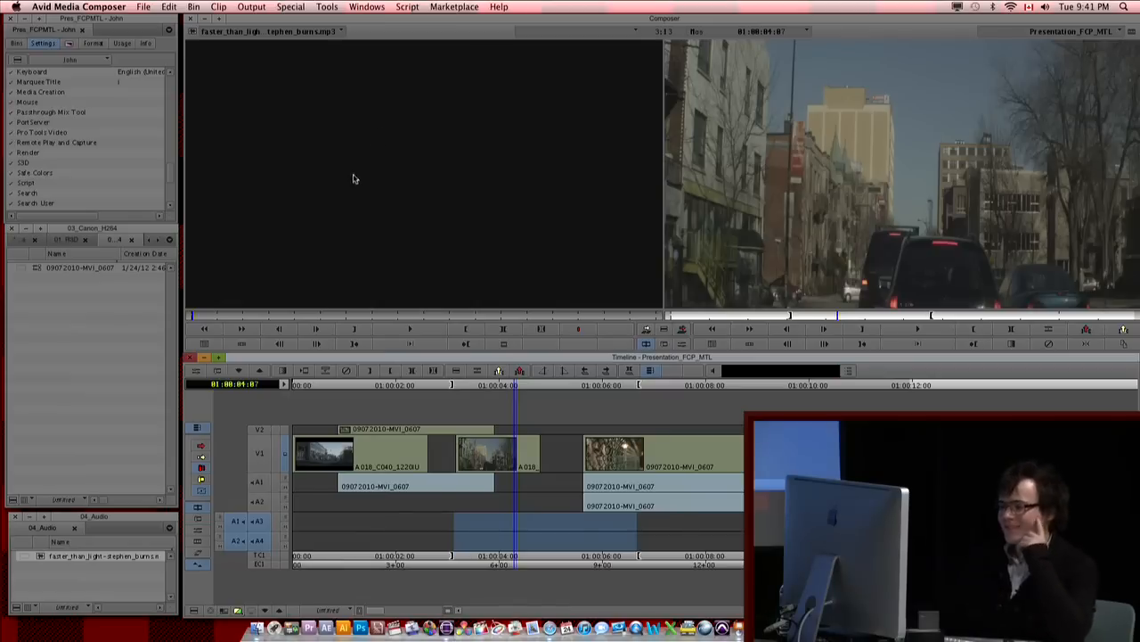
click(519, 485)
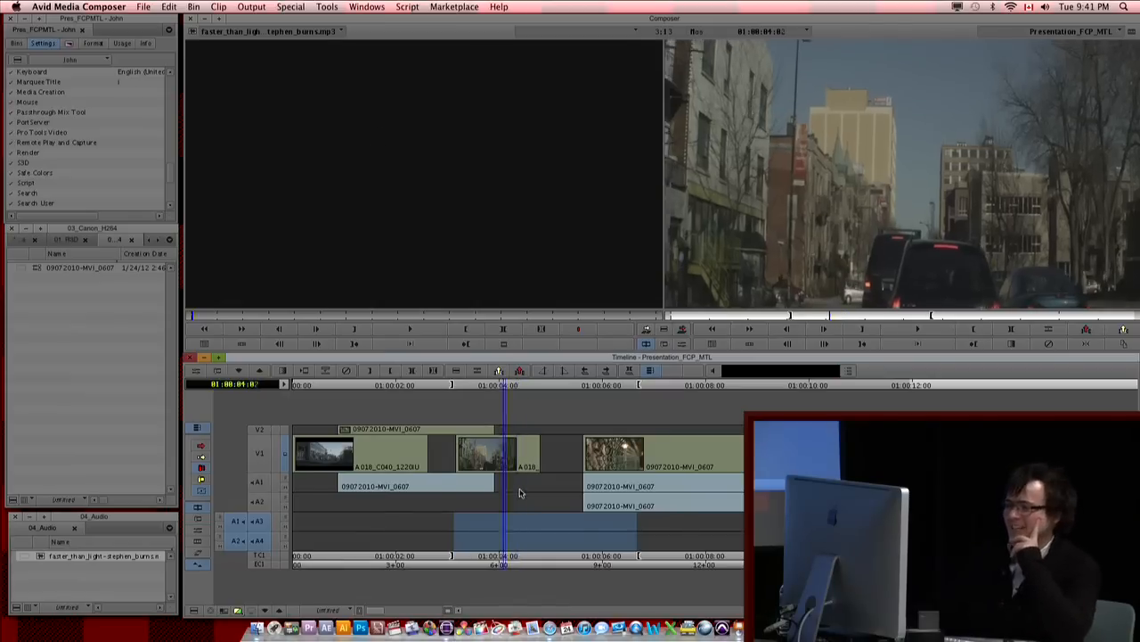
click(367, 120)
key(space)
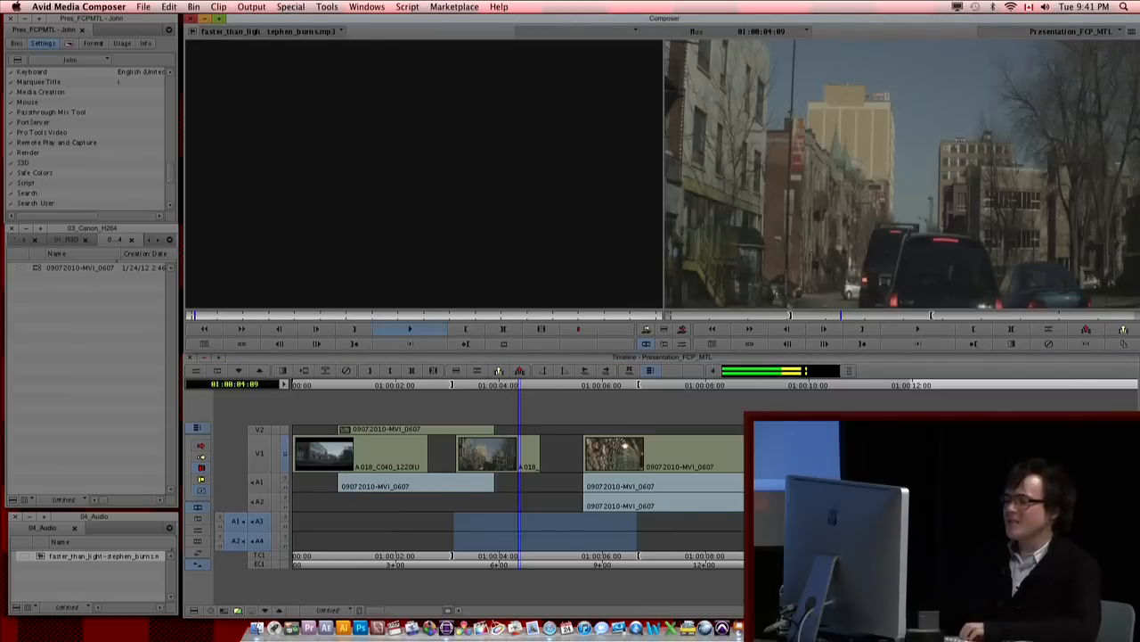
key(space)
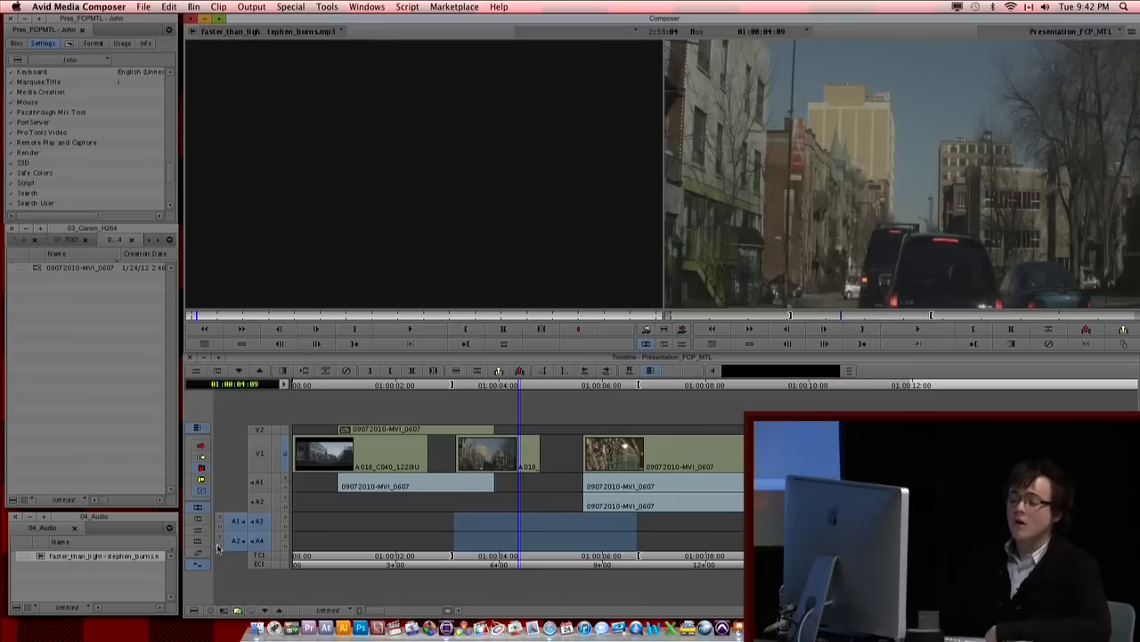
Step: Show the source music clip in the timeline and display waveforms on both of its audio tracks
click(226, 609)
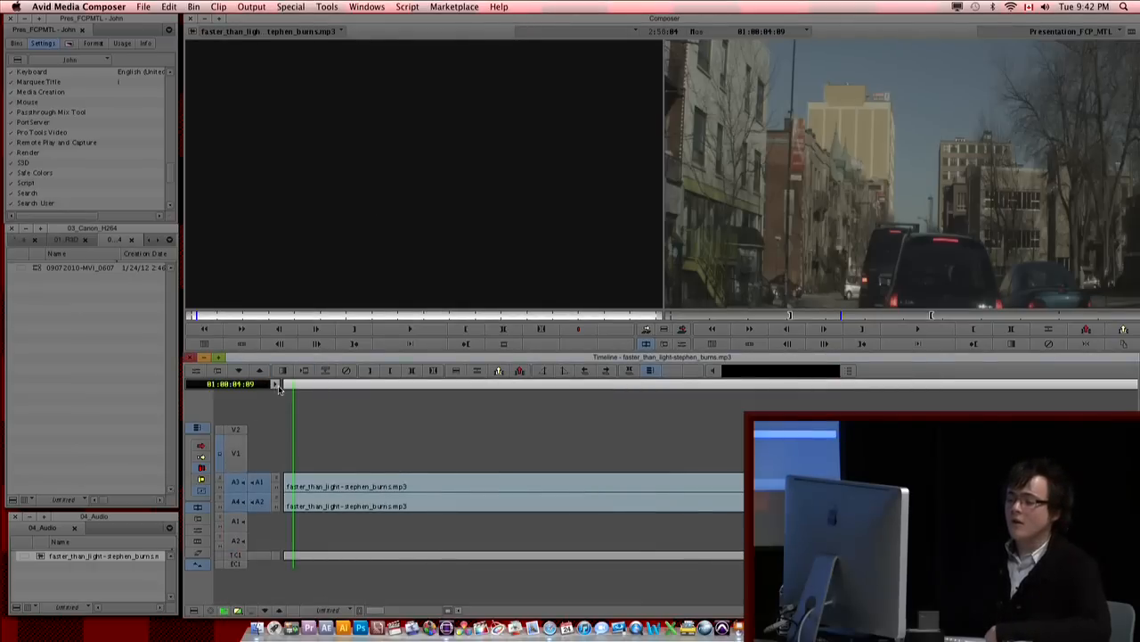
click(279, 482)
click(279, 500)
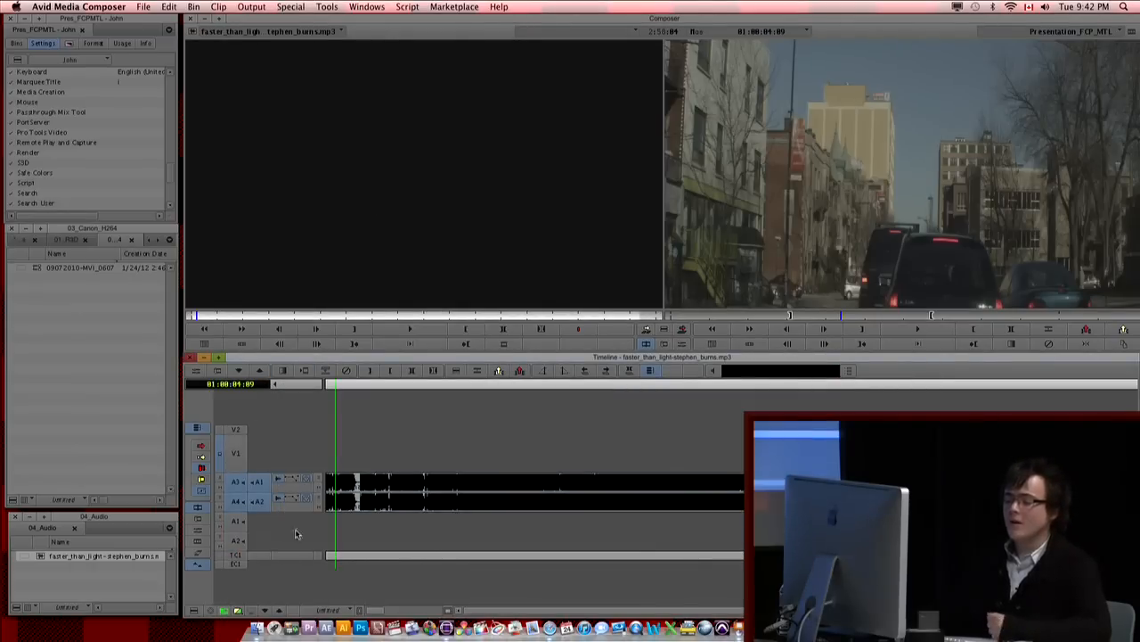
Step: Play the music clip against its waveform, close the Dashboard overlay, and scrub further into the clip
key(space)
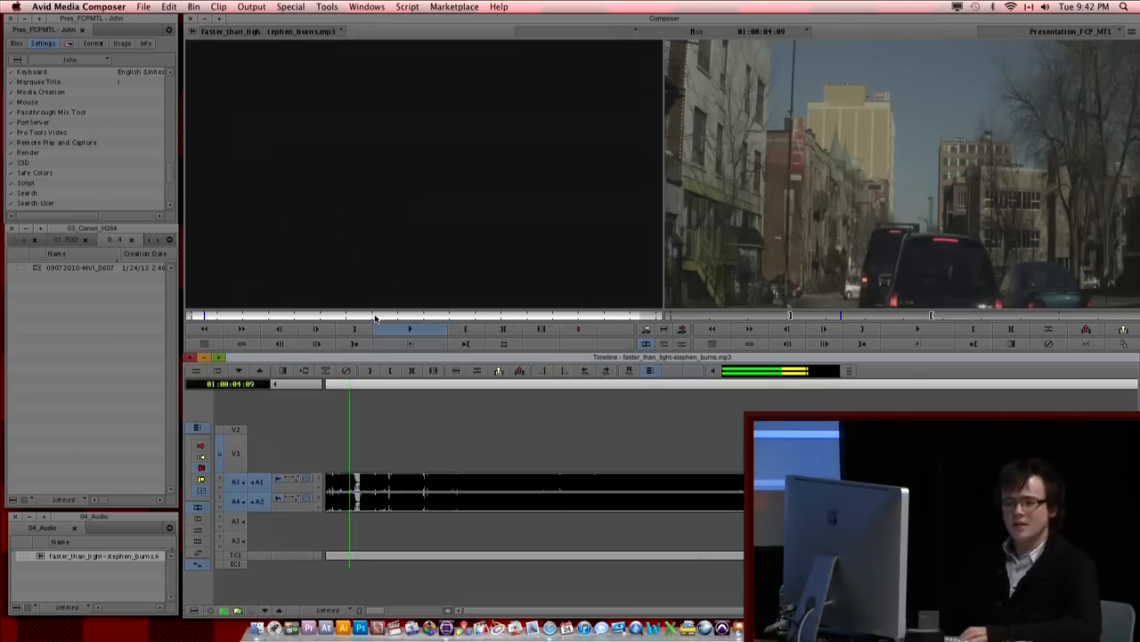
key(space)
key(F12)
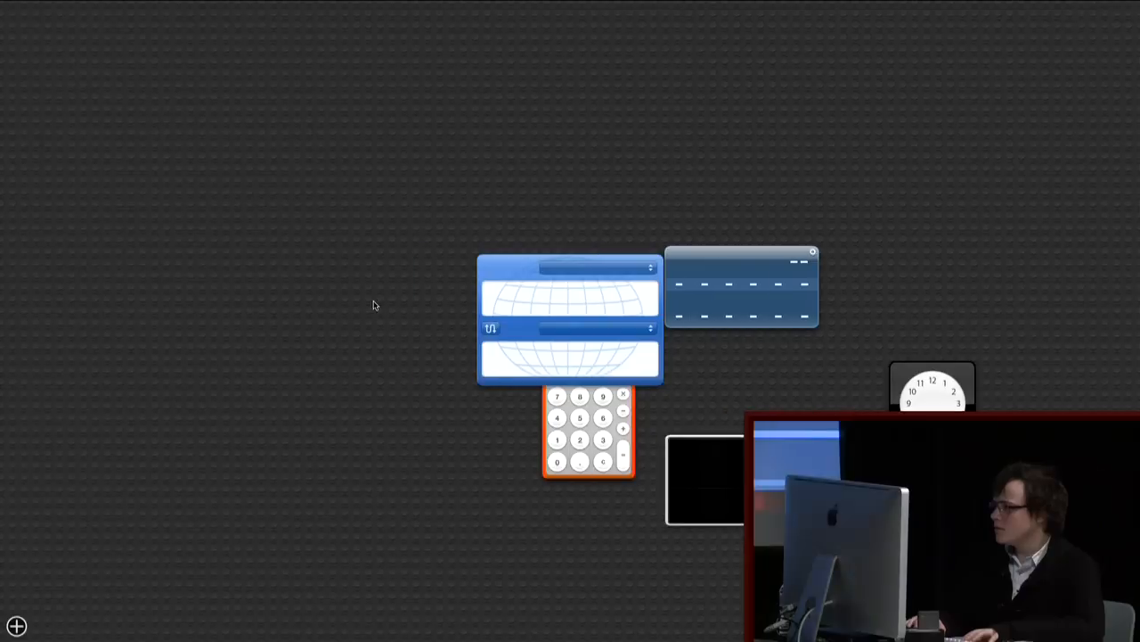
key(F12)
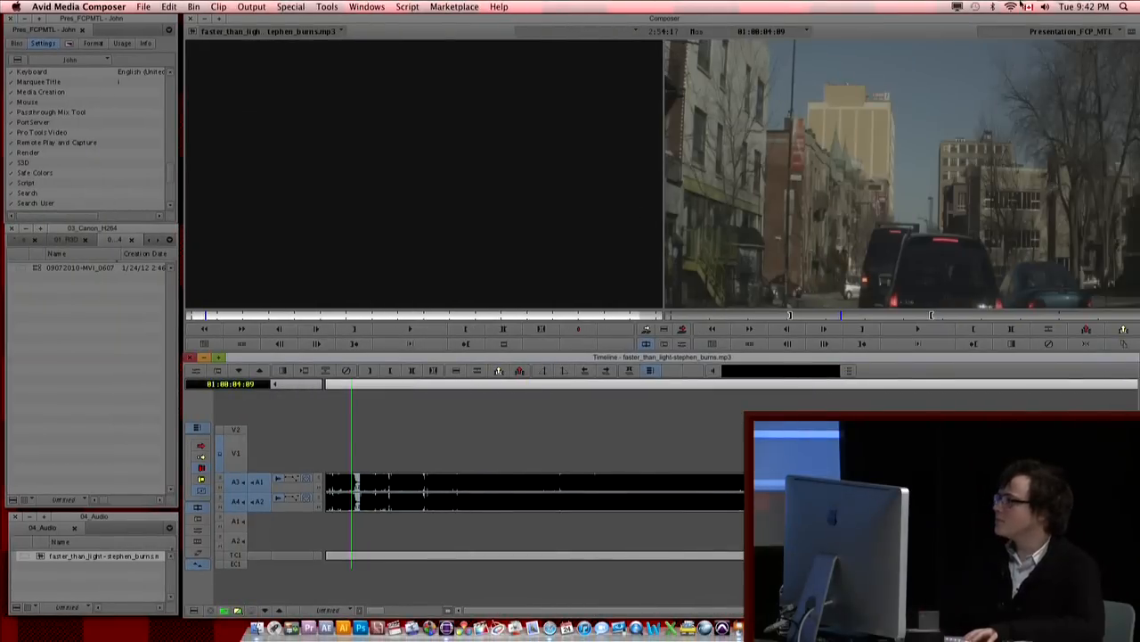
drag(412, 489, 383, 491)
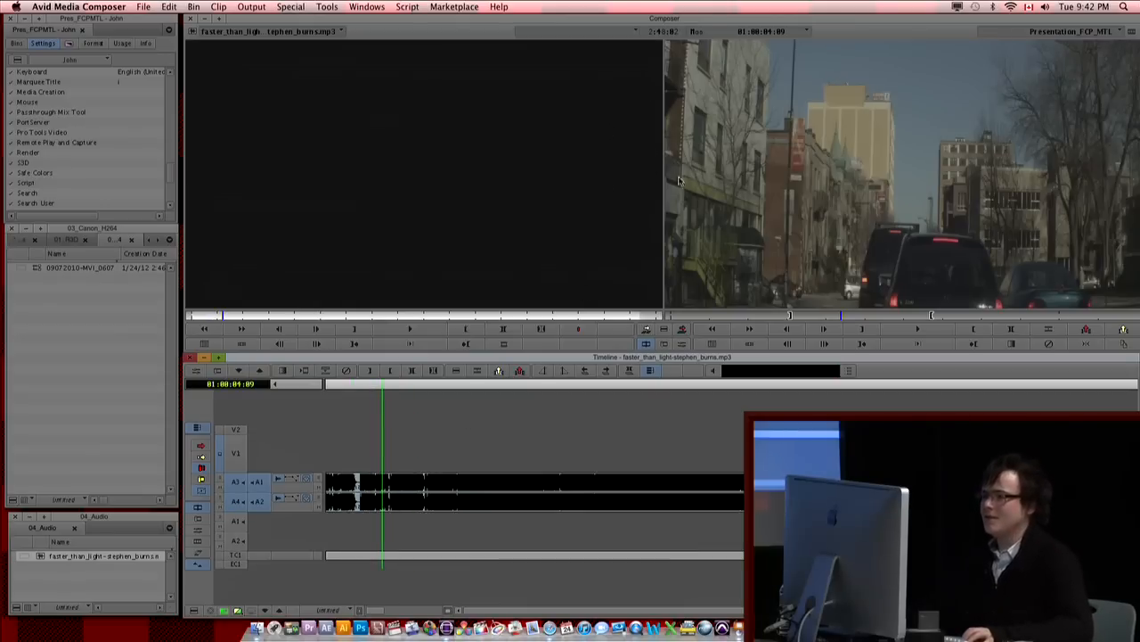
Step: Play the music clip further into its waveform, then mark an In and Out point around a section past the opening
key(space)
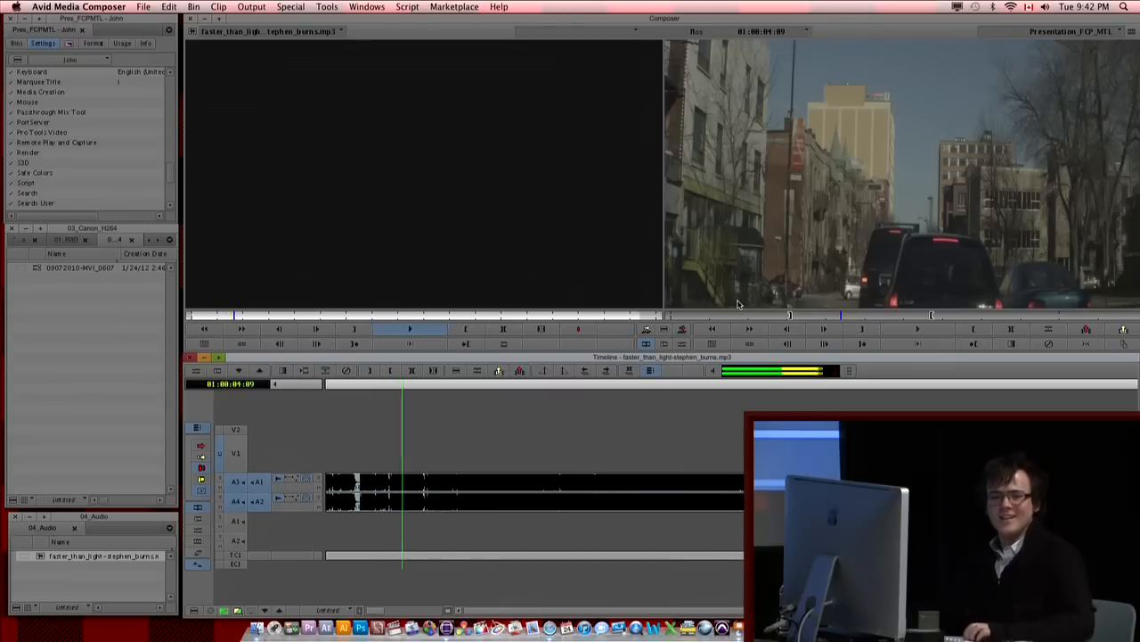
key(space)
key(space)
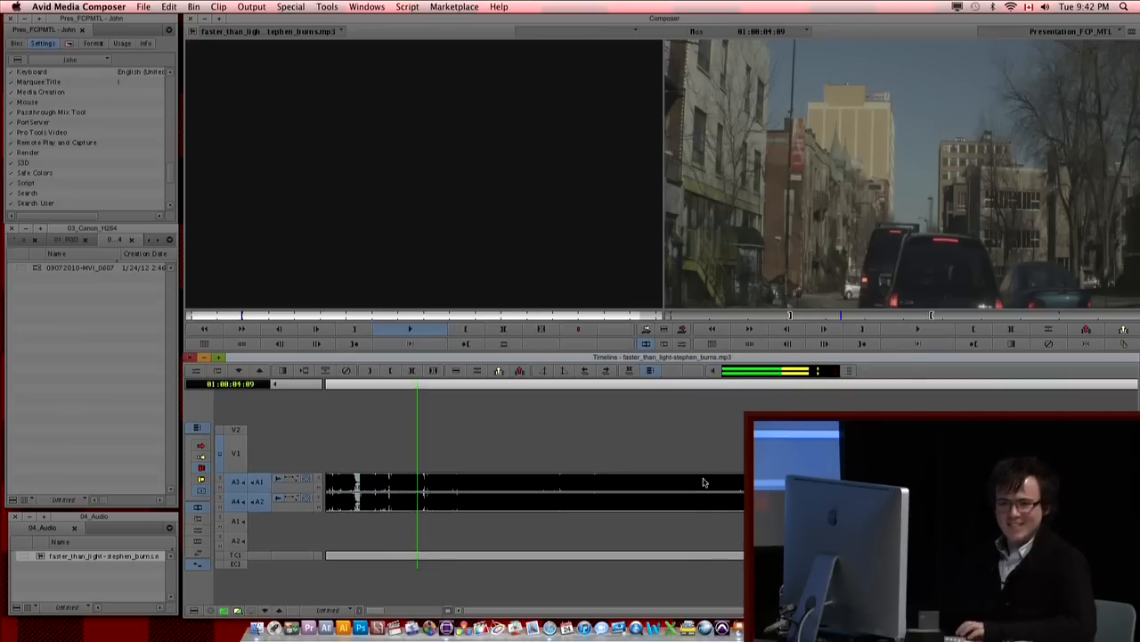
key(space)
drag(398, 524, 402, 502)
key(i)
drag(508, 505, 581, 512)
key(o)
mouse_move(428, 526)
mouse_down()
mouse_move(514, 530)
mouse_move(425, 532)
mouse_up()
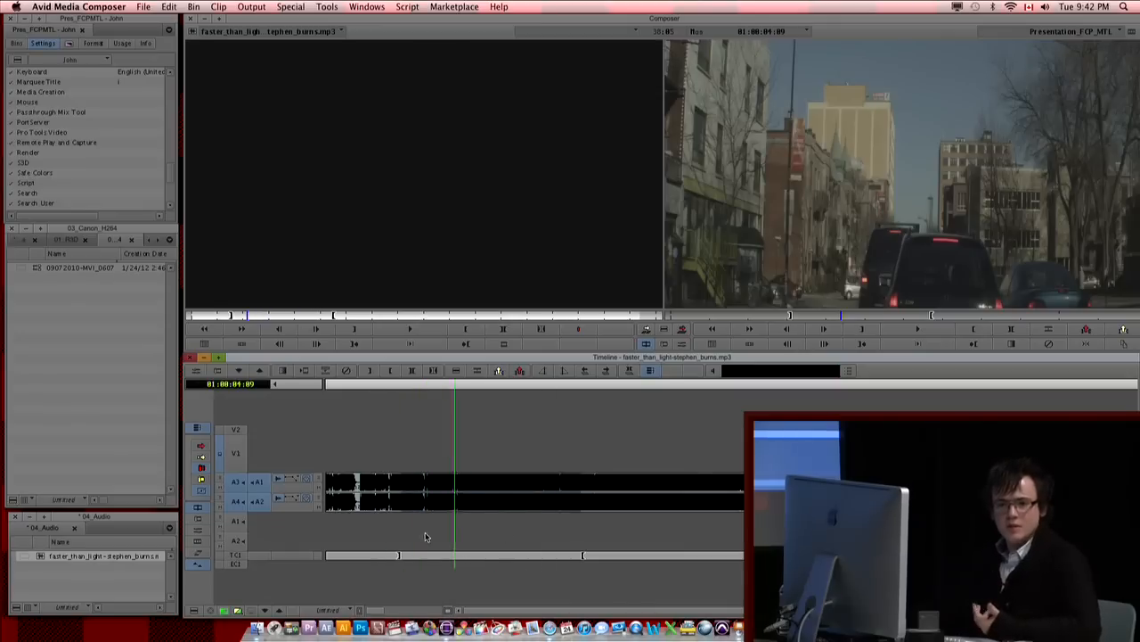
Step: Return the timeline to the sequence and leave only record tracks A1, A3 and A4 selected for the music edit
click(224, 611)
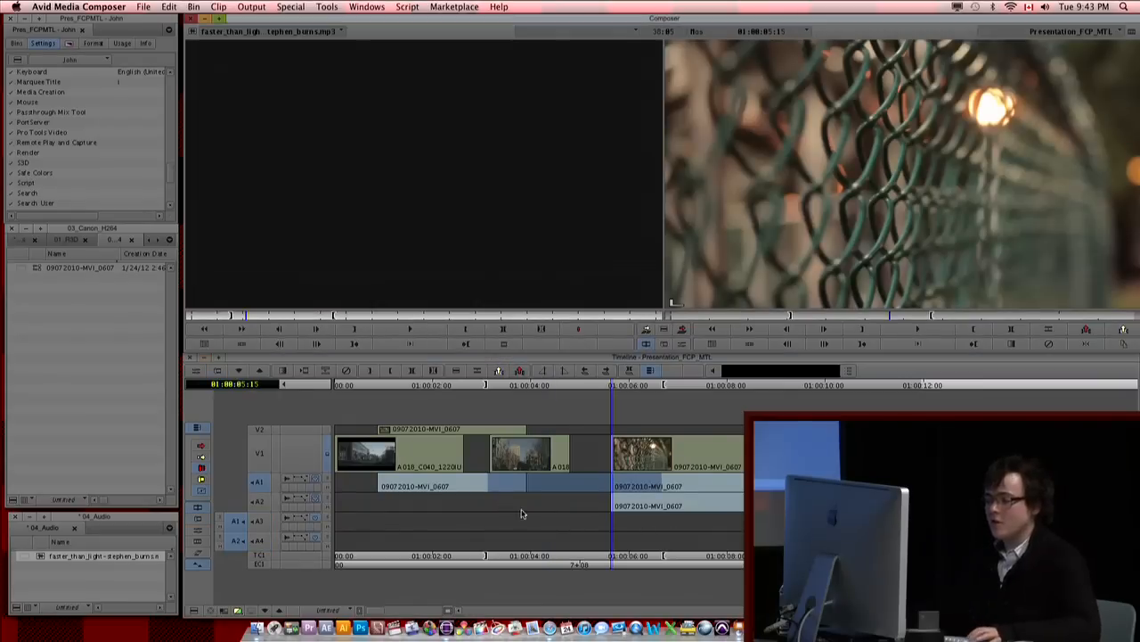
click(546, 497)
click(633, 506)
click(537, 507)
click(258, 485)
click(265, 523)
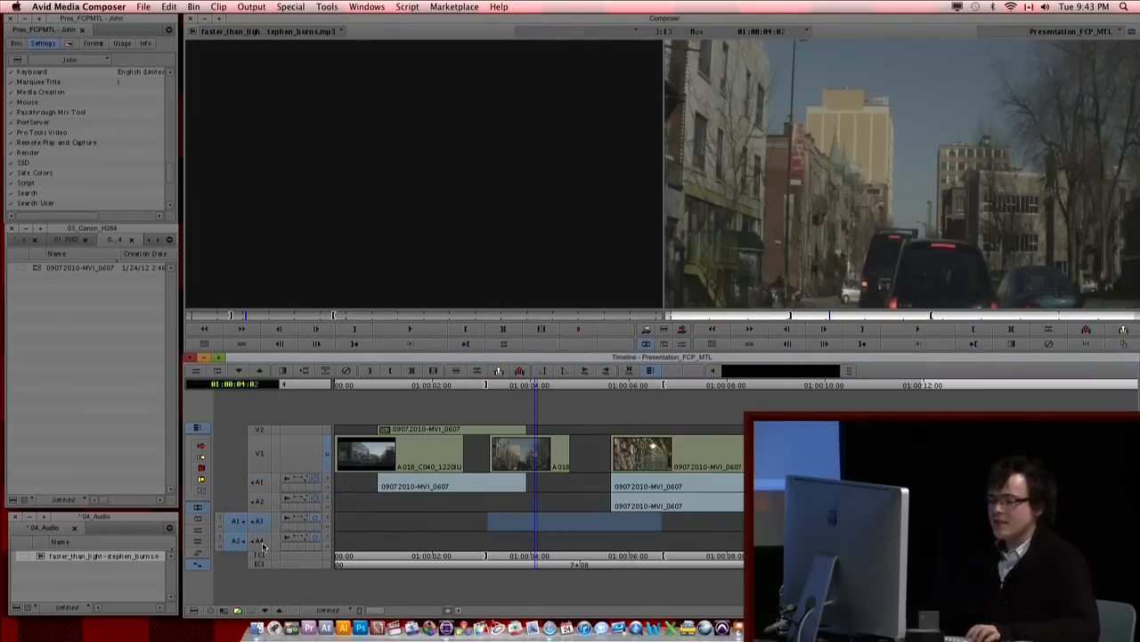
click(262, 541)
click(256, 485)
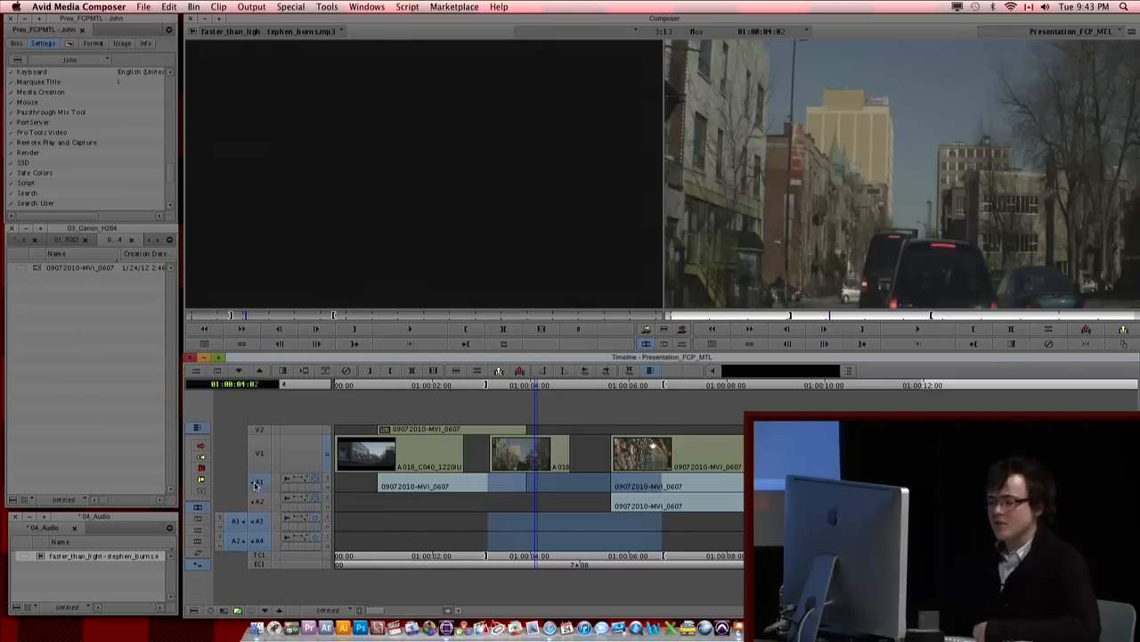
Step: Scrub the marked range and splice the marked music section into A3 and A4 with A1 also selected
drag(655, 508, 631, 507)
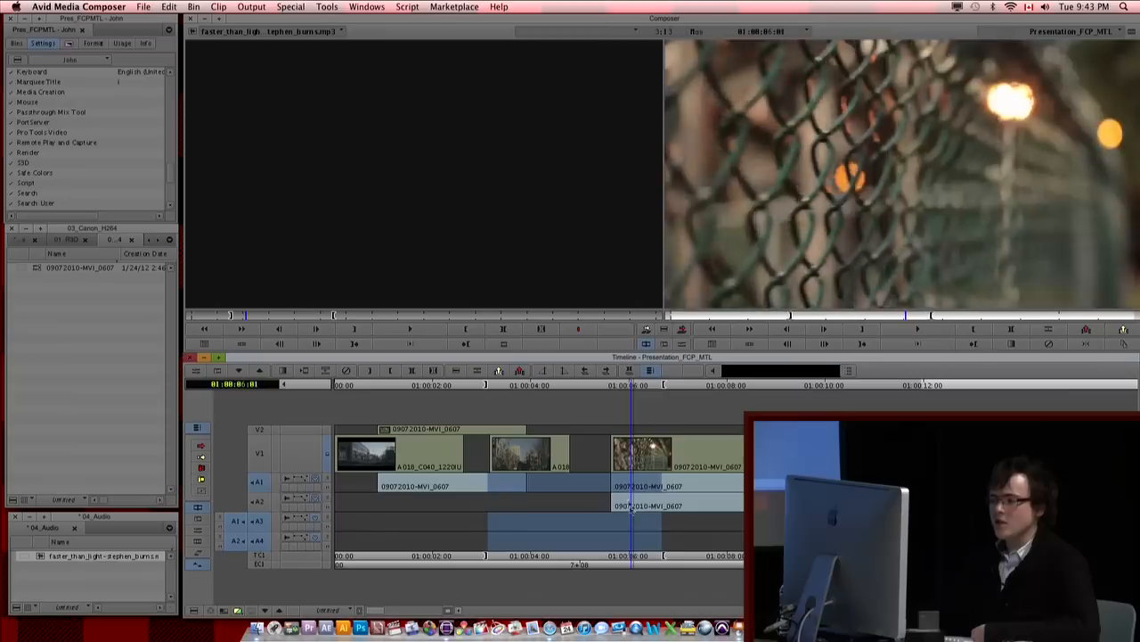
drag(539, 497, 507, 505)
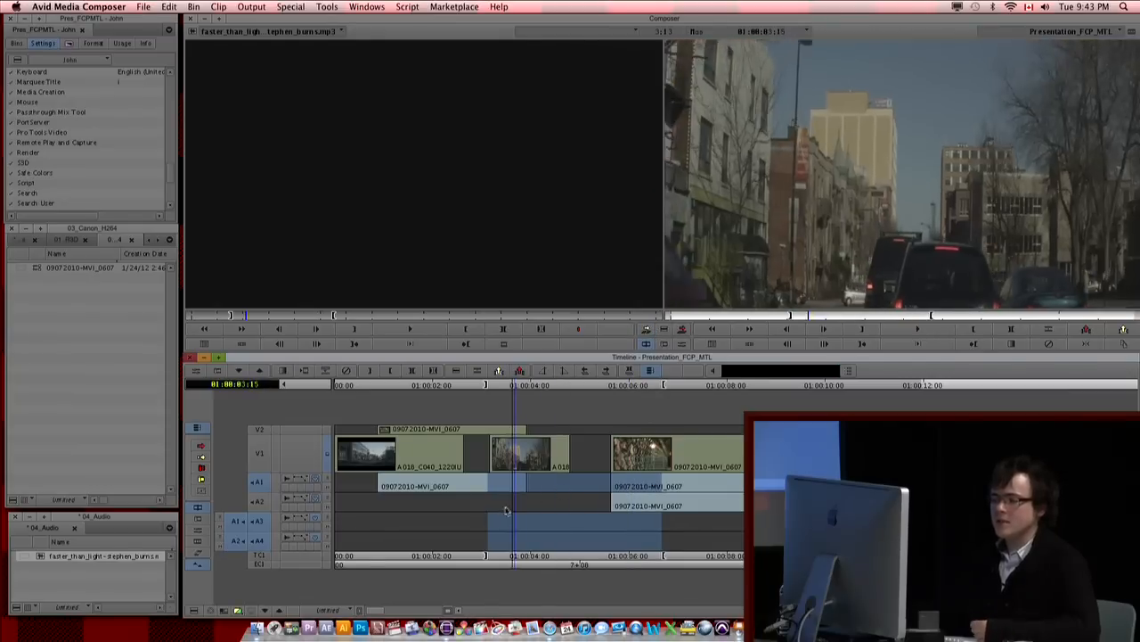
click(648, 329)
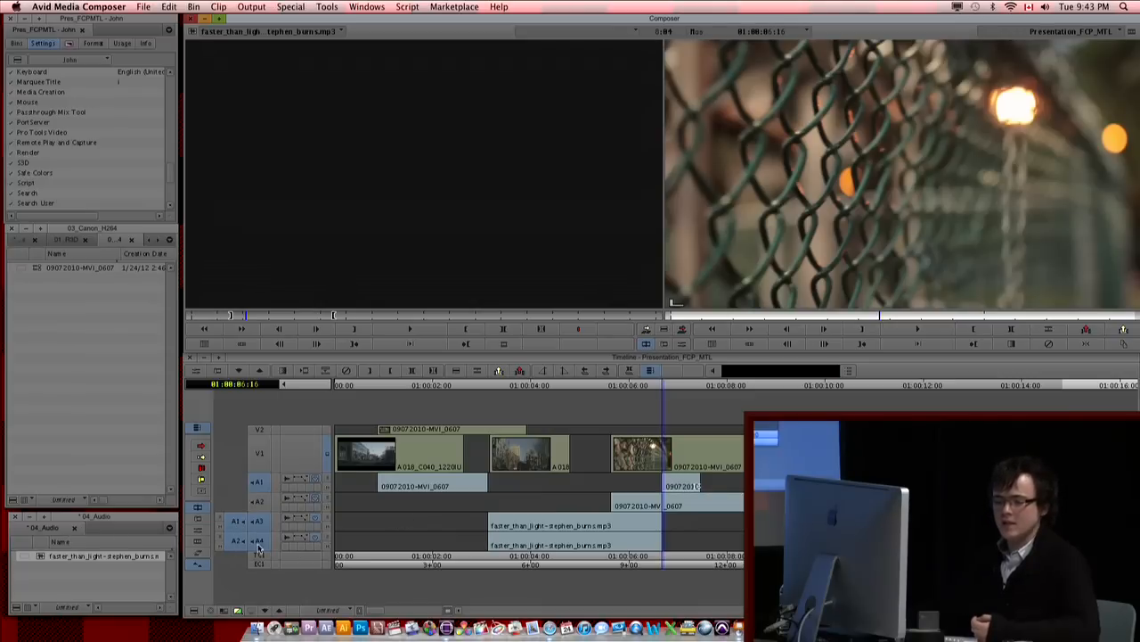
Step: Undo and redo the music splice to compare both states of the sequence, finishing with the splice undone
key(super+z)
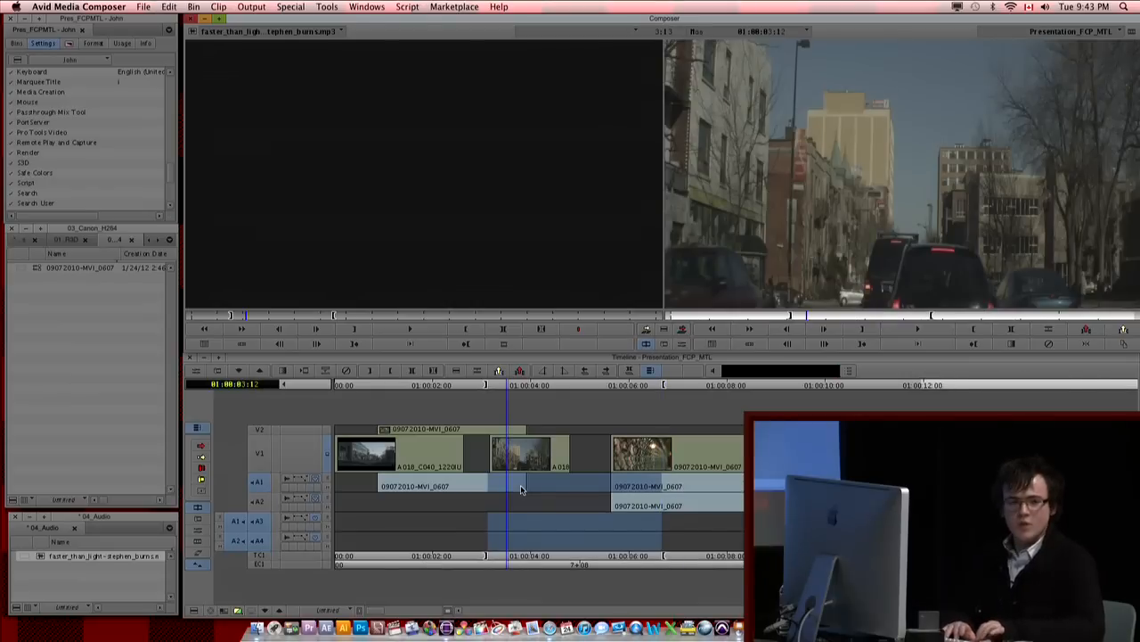
key(super+z)
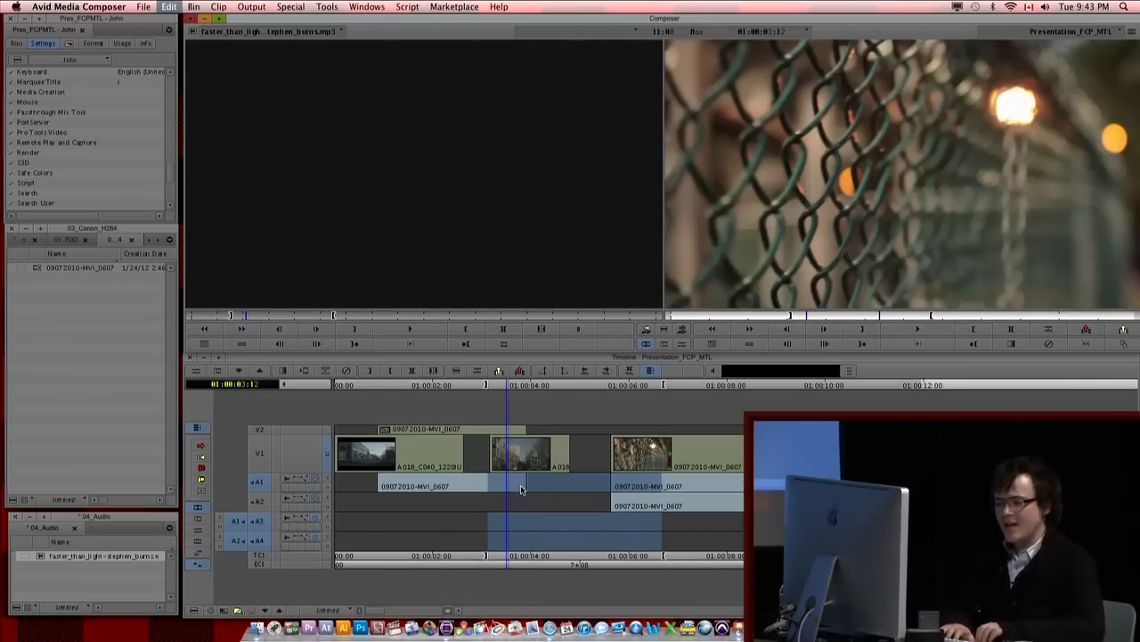
key(super+r)
key(super+z)
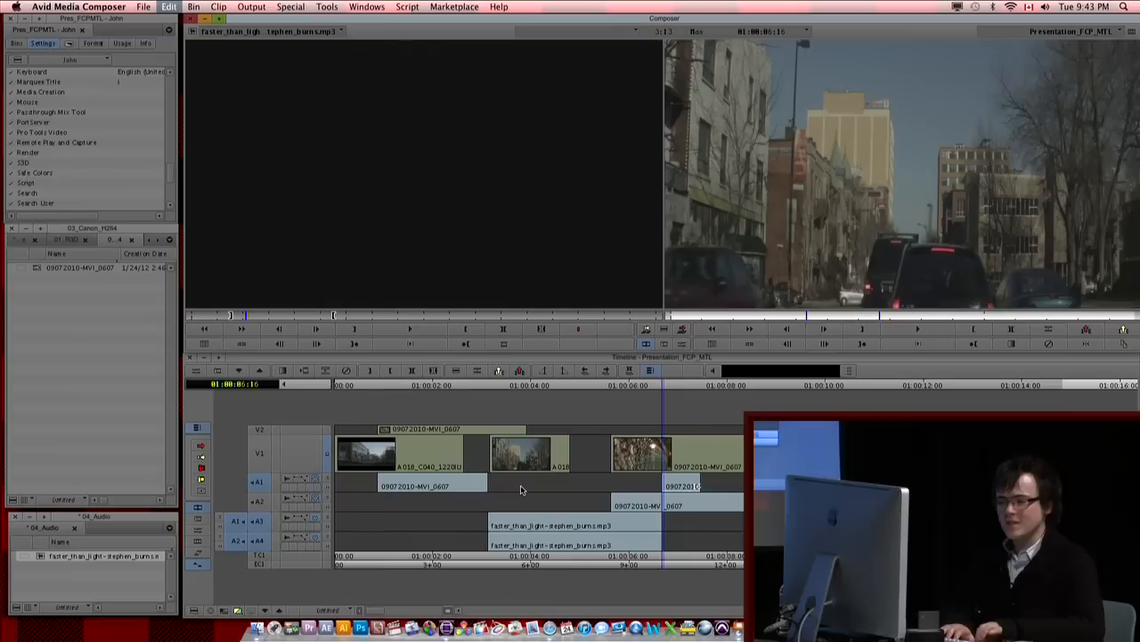
key(super+r)
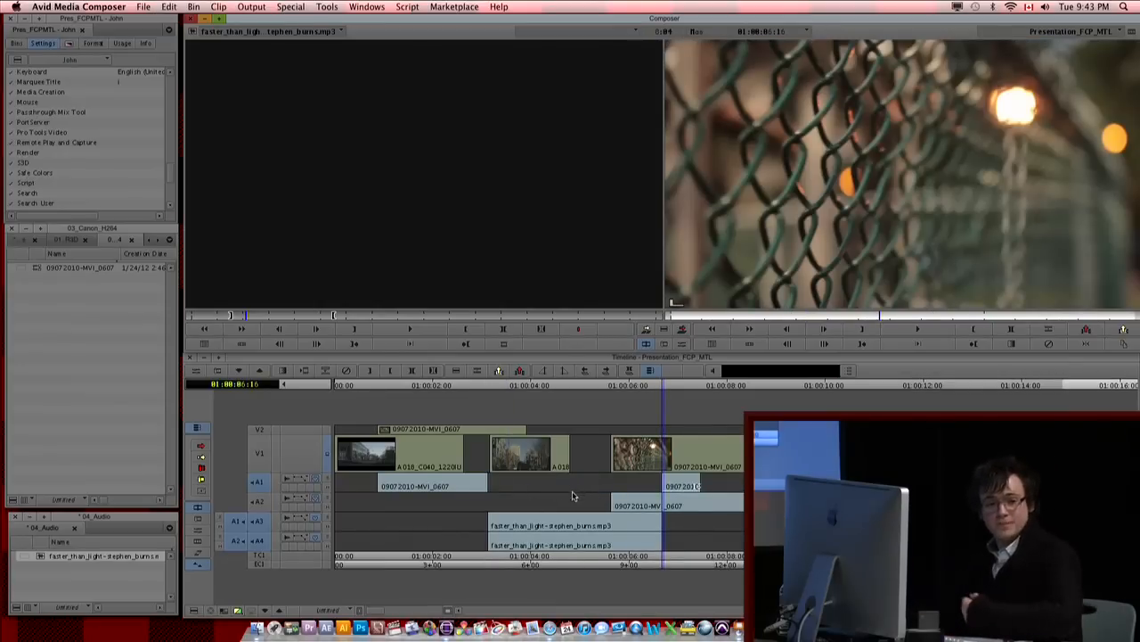
key(super+z)
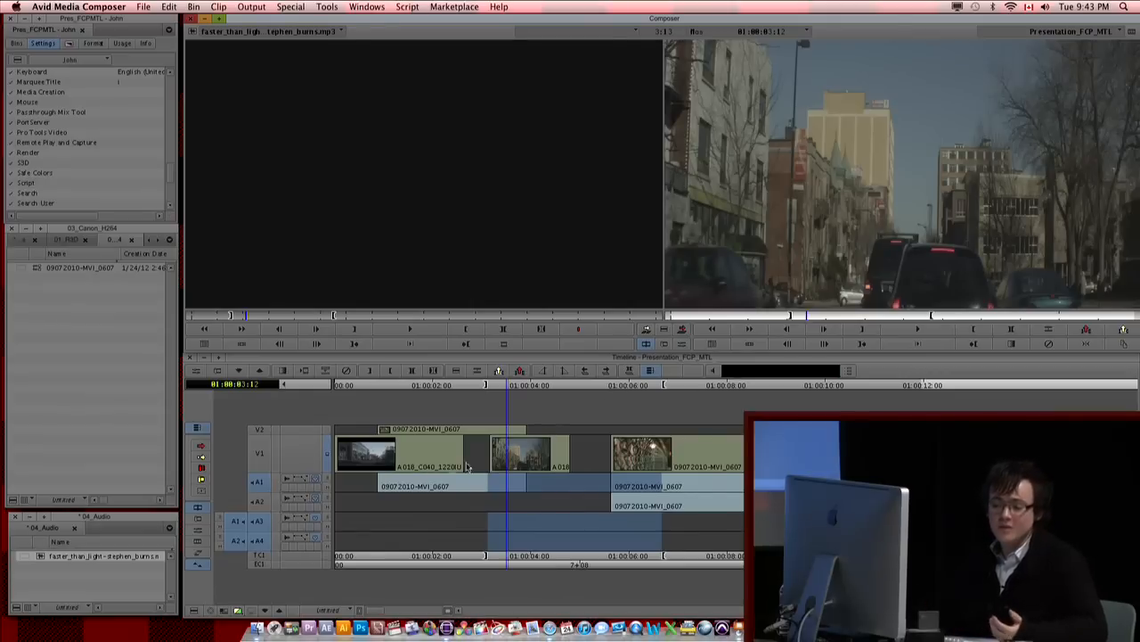
Step: Deselect record tracks A3 and A4 and patch the source audio to sequence tracks A1 and A2
click(269, 502)
click(261, 523)
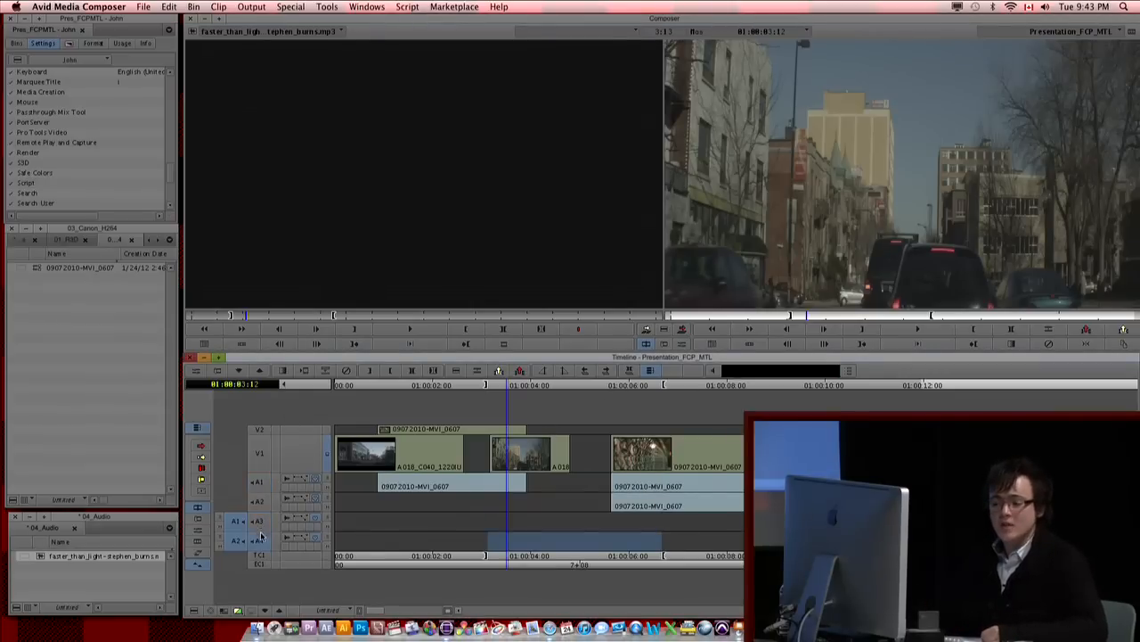
click(261, 540)
click(253, 488)
click(257, 504)
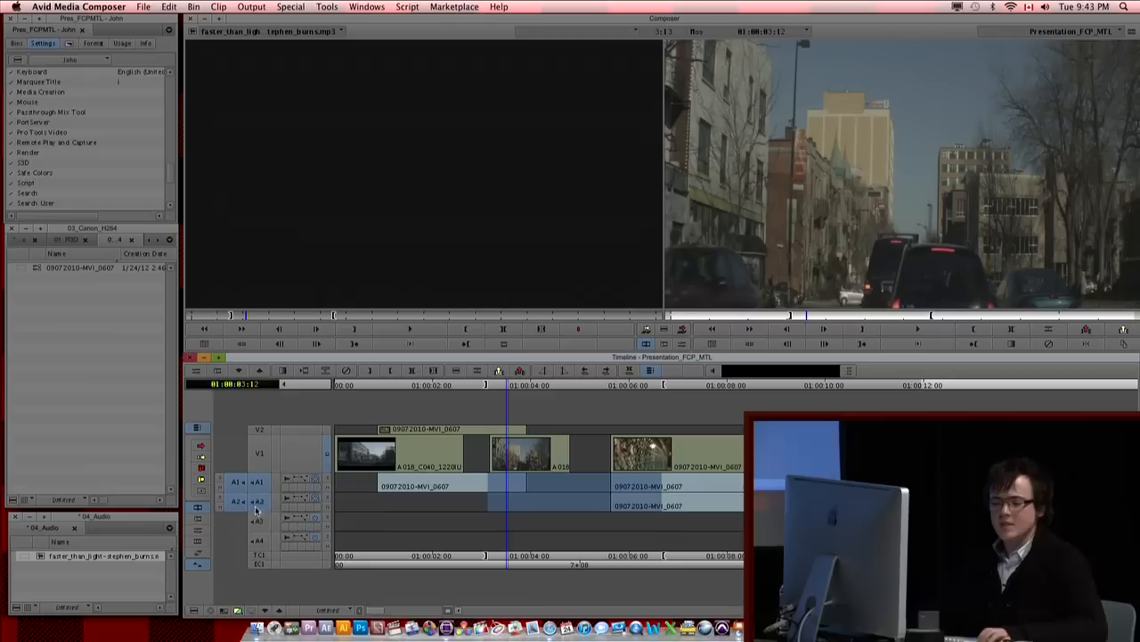
Step: Deselect all the sequence's audio record tracks, clear its In and Out marks, and park the position indicator at 01:00:04:16
click(258, 519)
click(260, 542)
click(262, 487)
drag(263, 519, 269, 570)
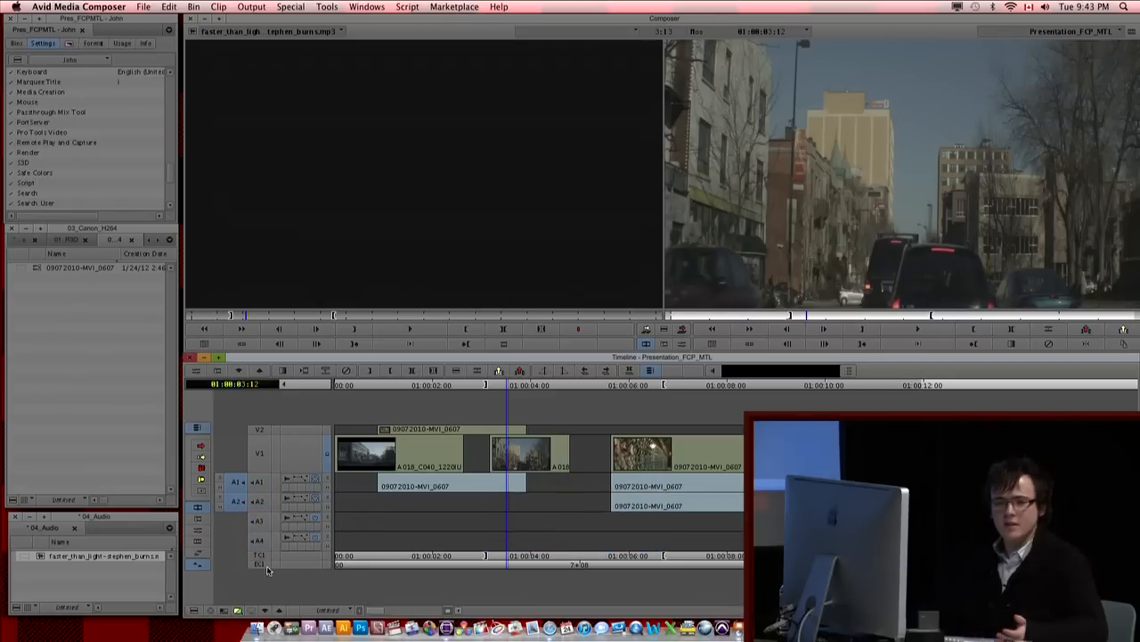
click(641, 523)
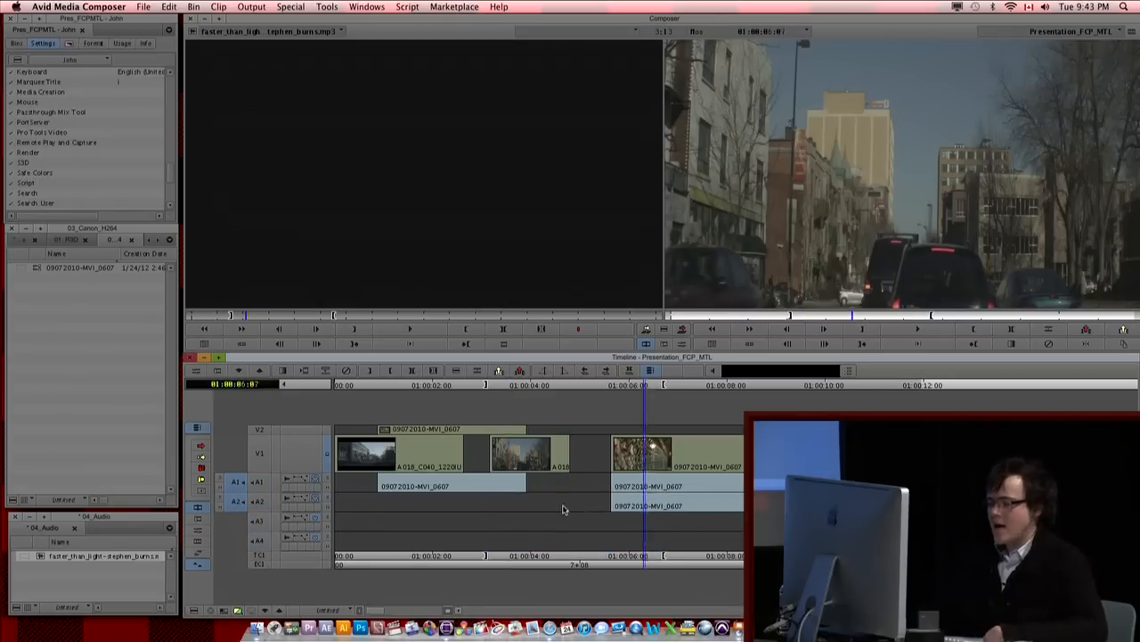
click(565, 508)
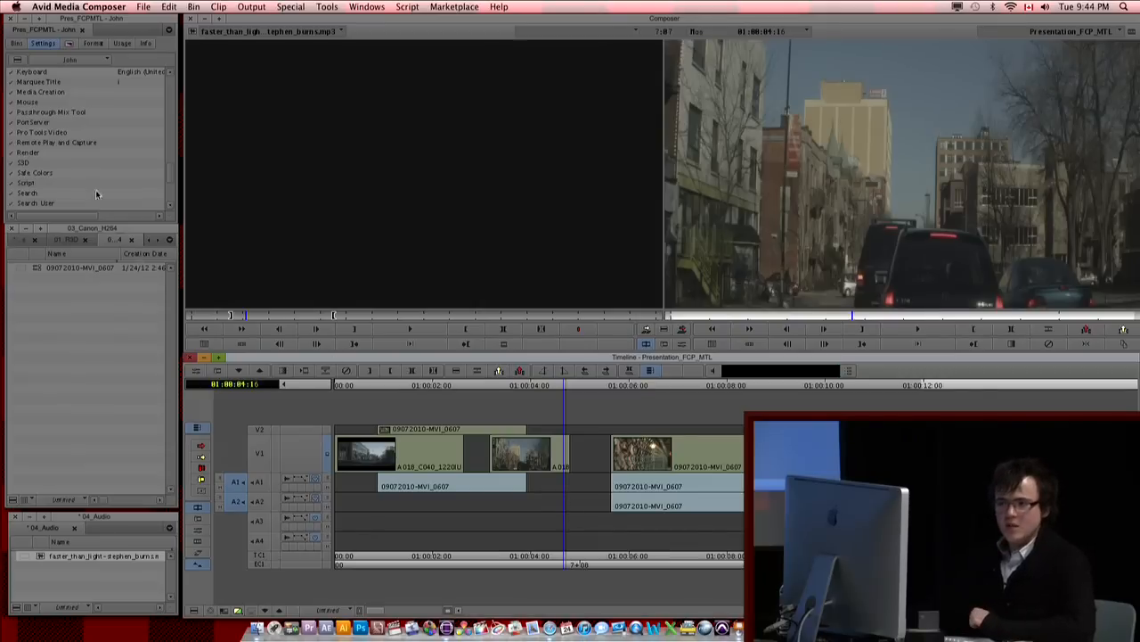
Step: Show the project's bins, open the 01_R3D bin and load its forest clip A018_C038_1220VO_001 into the source monitor
click(15, 44)
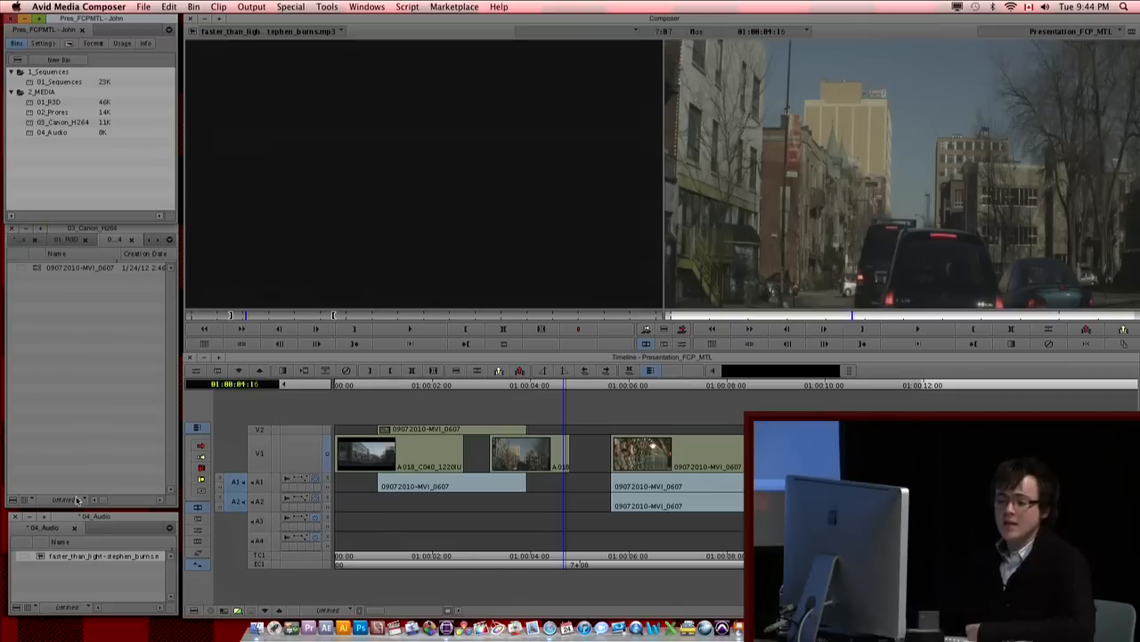
double_click(30, 101)
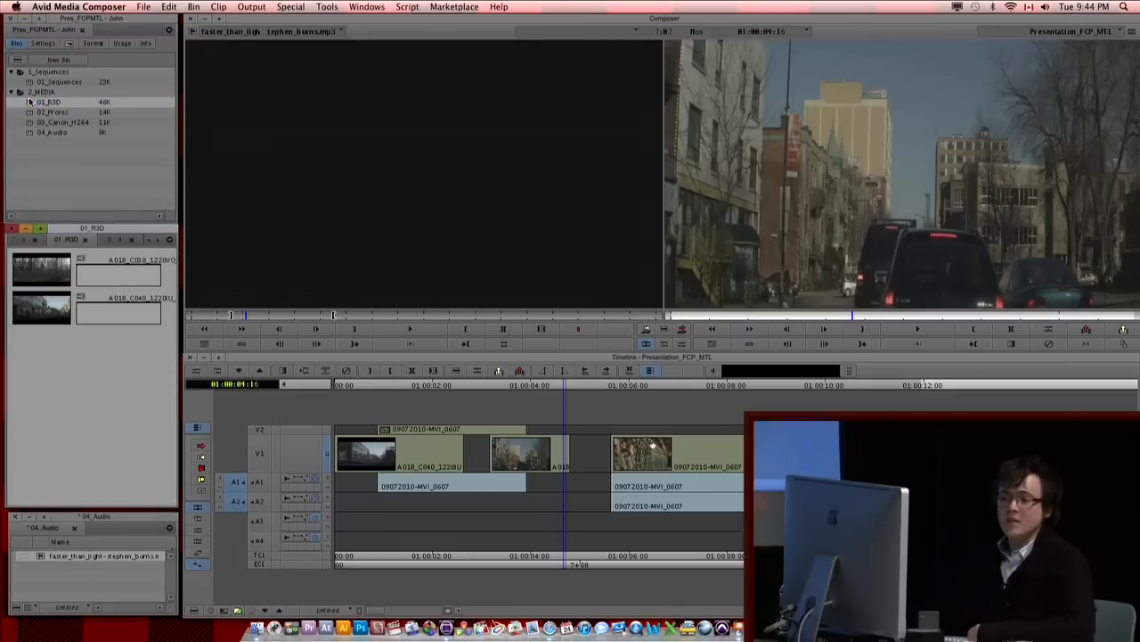
drag(50, 281, 361, 323)
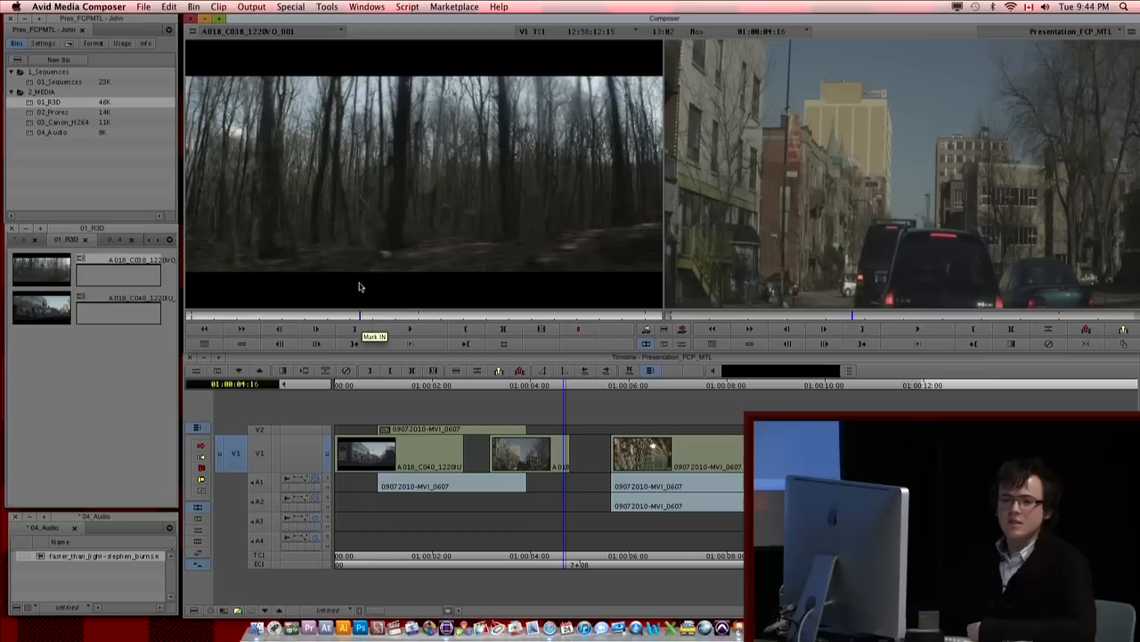
Step: Open the 02_Prores bin, load clip A018_C040_1220IU into the source monitor and scrub through it
double_click(30, 113)
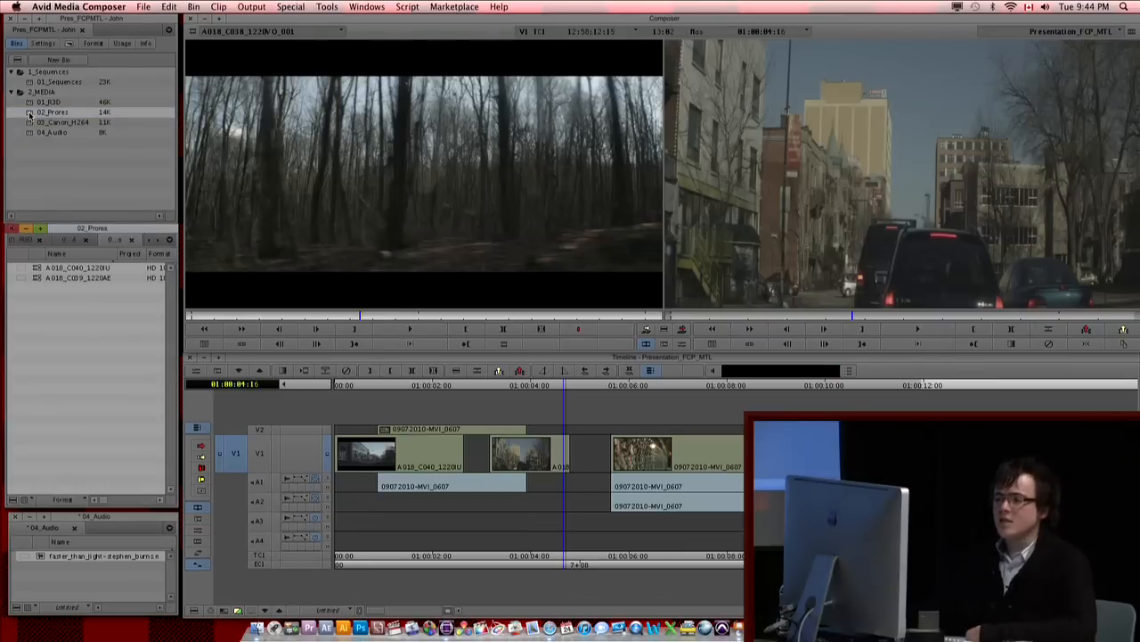
double_click(39, 267)
drag(363, 318, 440, 317)
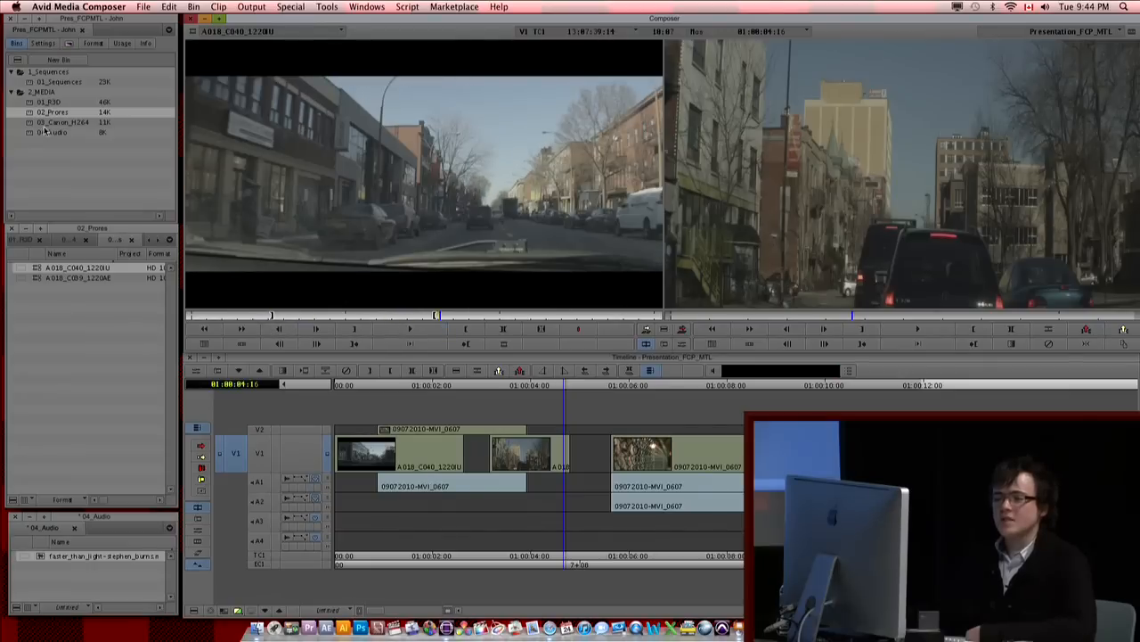
Step: Open the 03_Canon_H264 bin, load clip 09072010-MVI_0607 into the source monitor and scrub to about 00:00:14:17
double_click(33, 123)
double_click(35, 265)
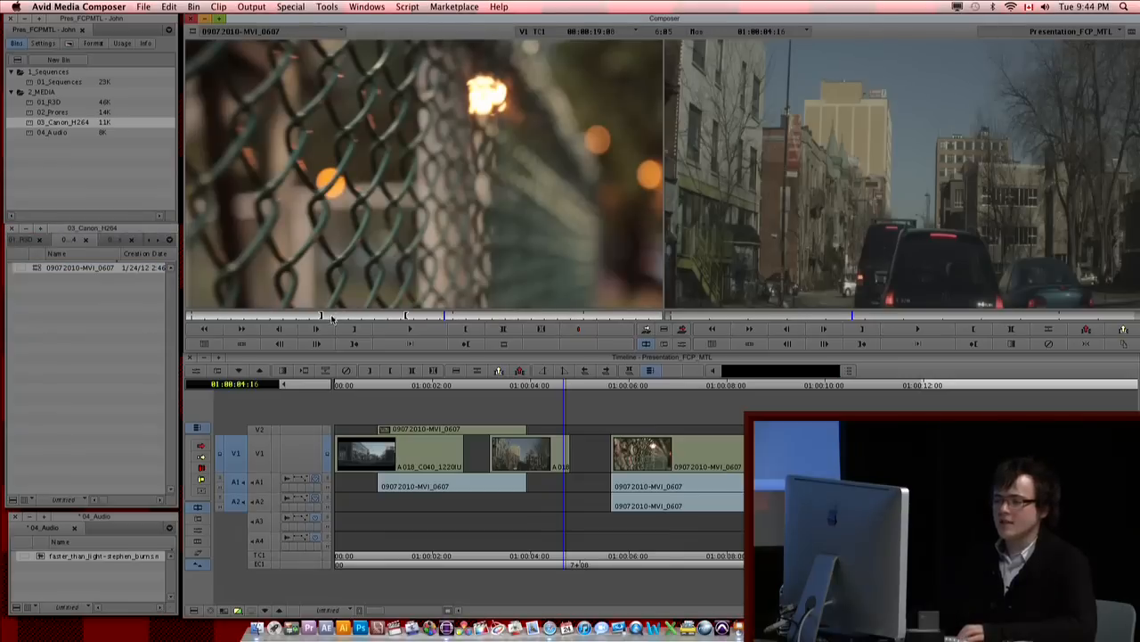
drag(332, 319, 384, 318)
click(91, 319)
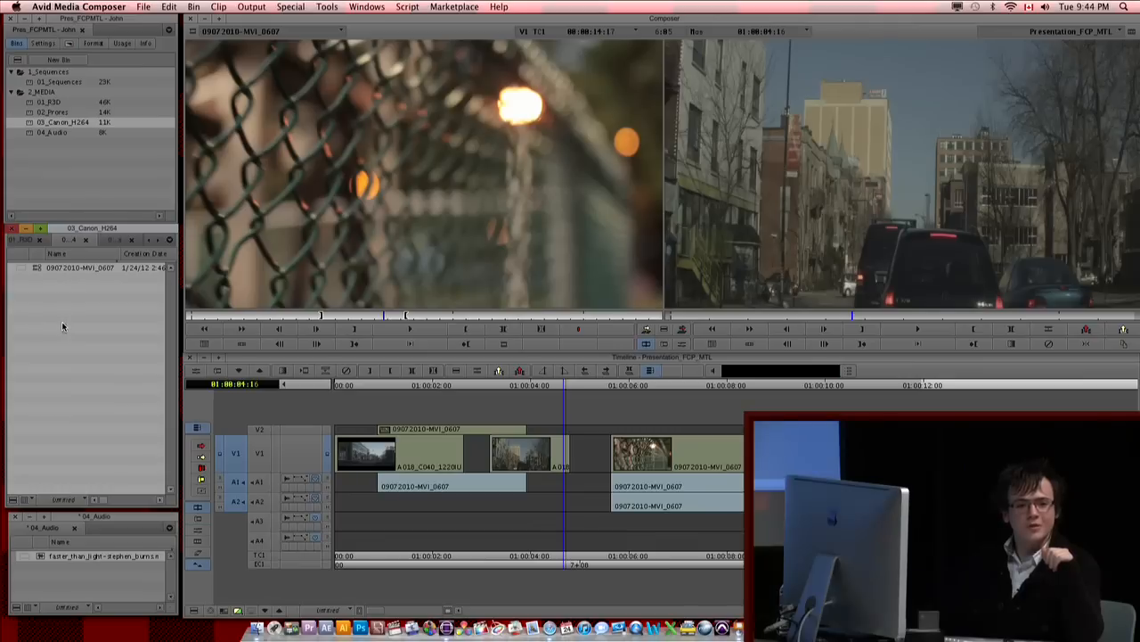
Step: Open the Consolidate/Transcode settings for clip 09072010-MVI_0607 and move the dialog up clear of the timeline
click(36, 269)
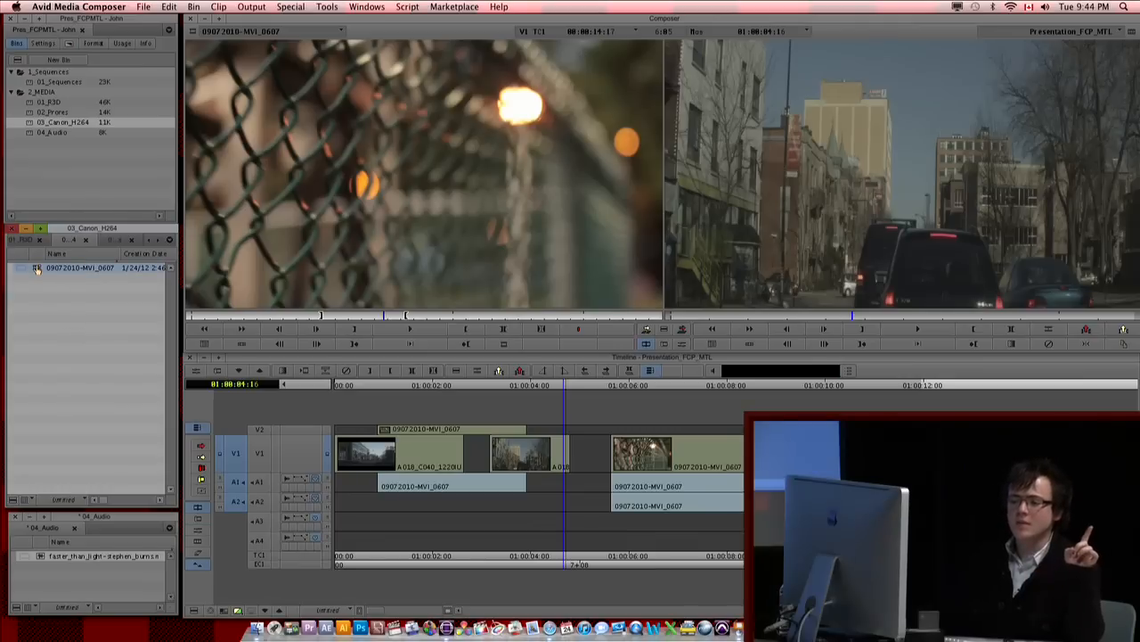
right_click(37, 269)
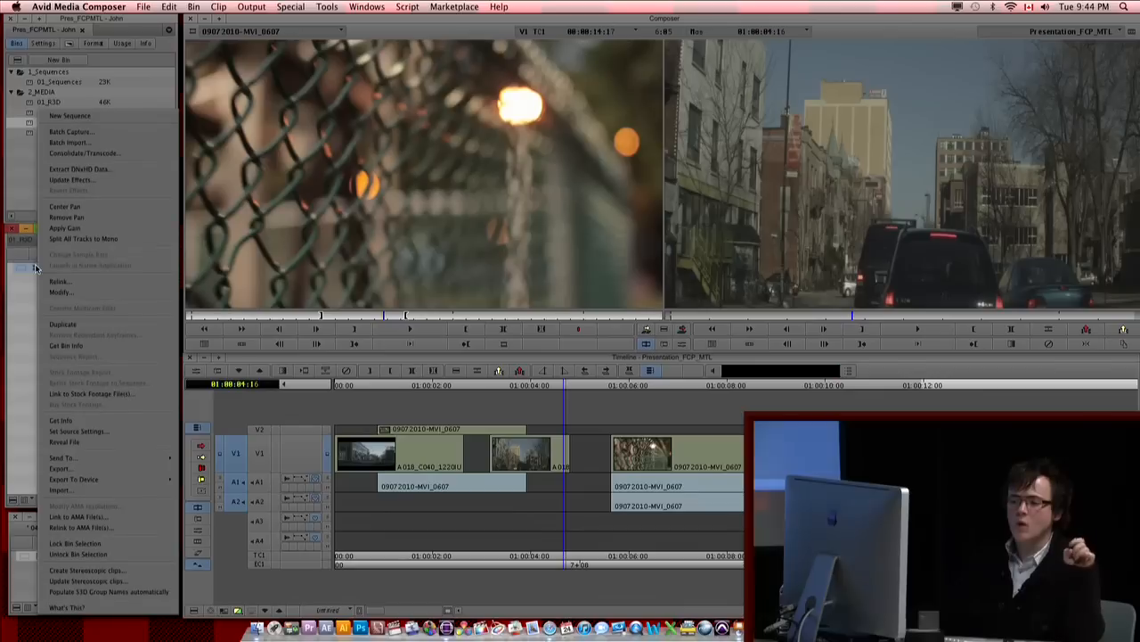
click(85, 154)
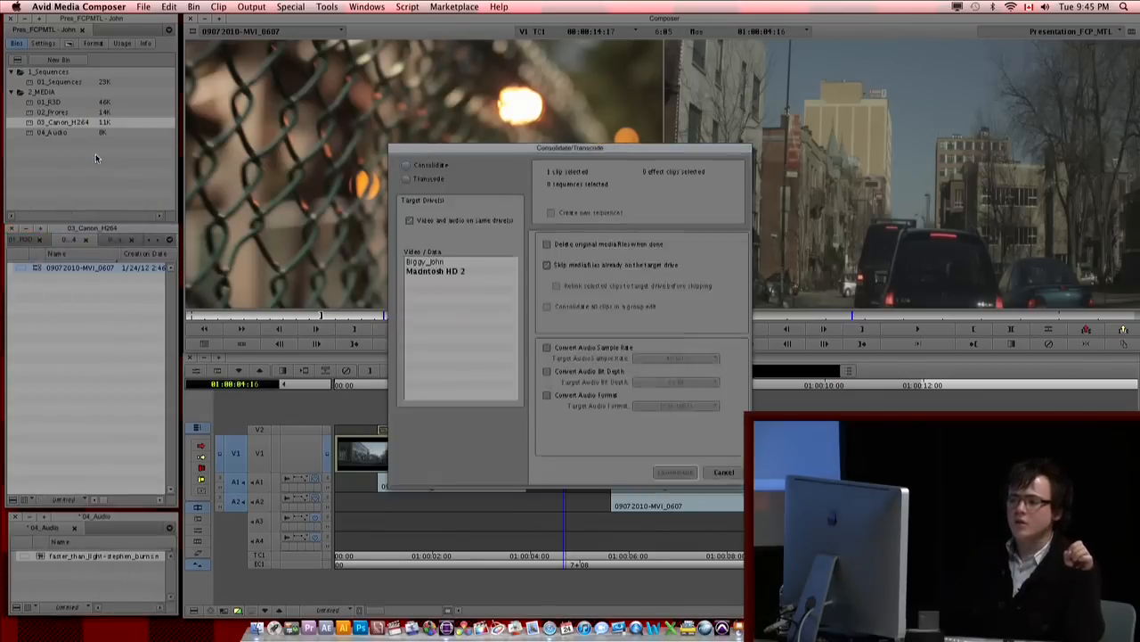
drag(631, 153, 519, 130)
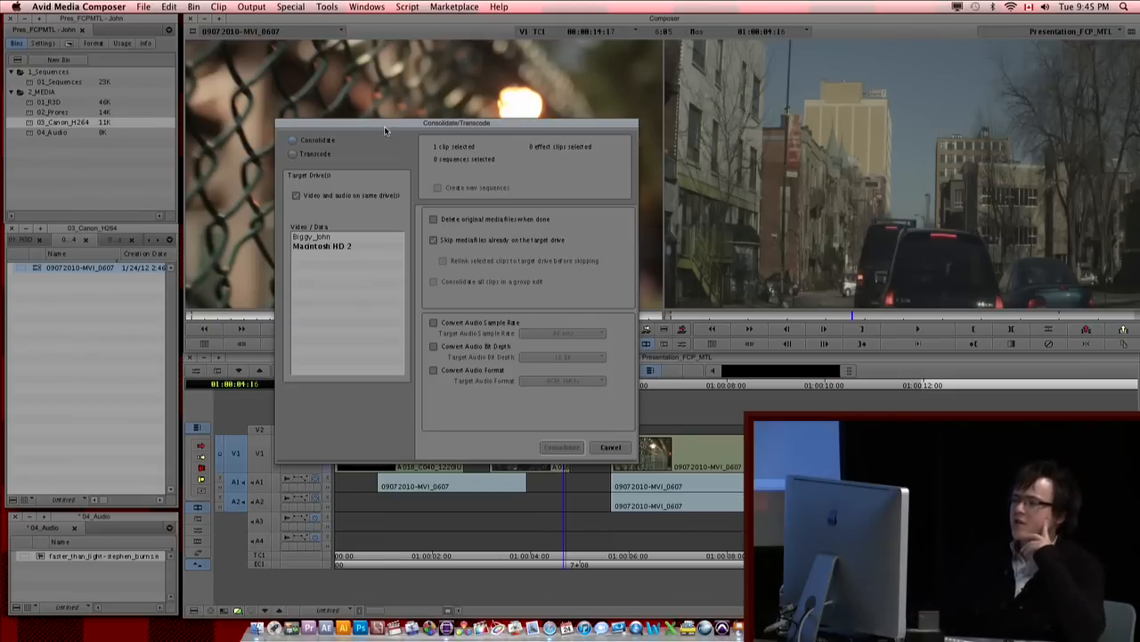
drag(395, 121, 380, 52)
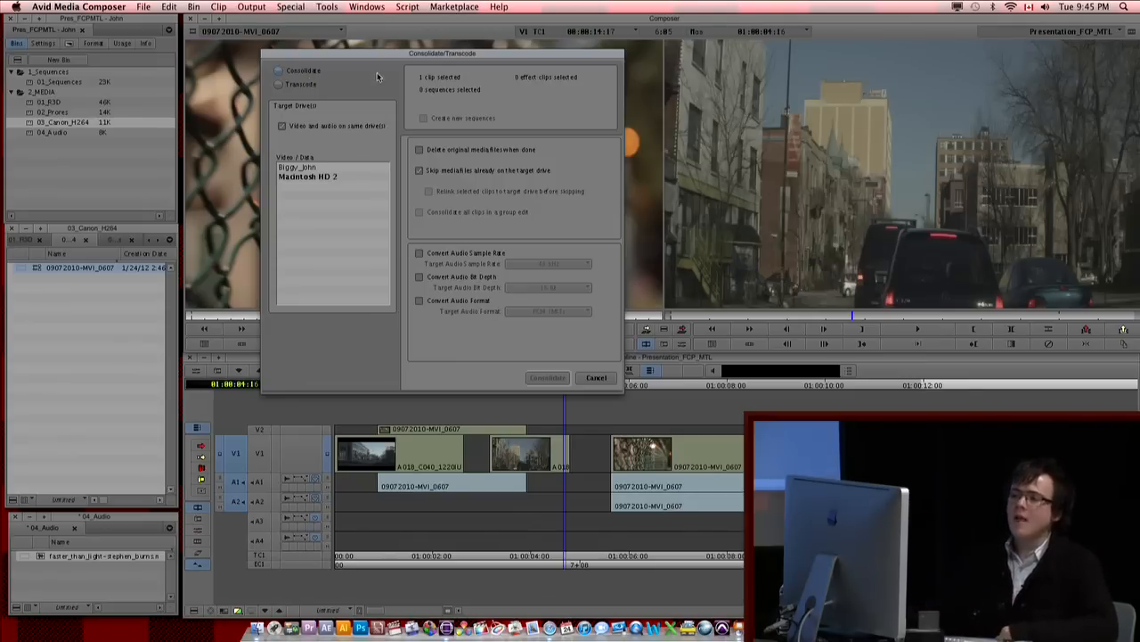
Step: Switch the operation to Transcode and examine the available target video resolutions, keeping DNxHD 115 MXF
click(303, 85)
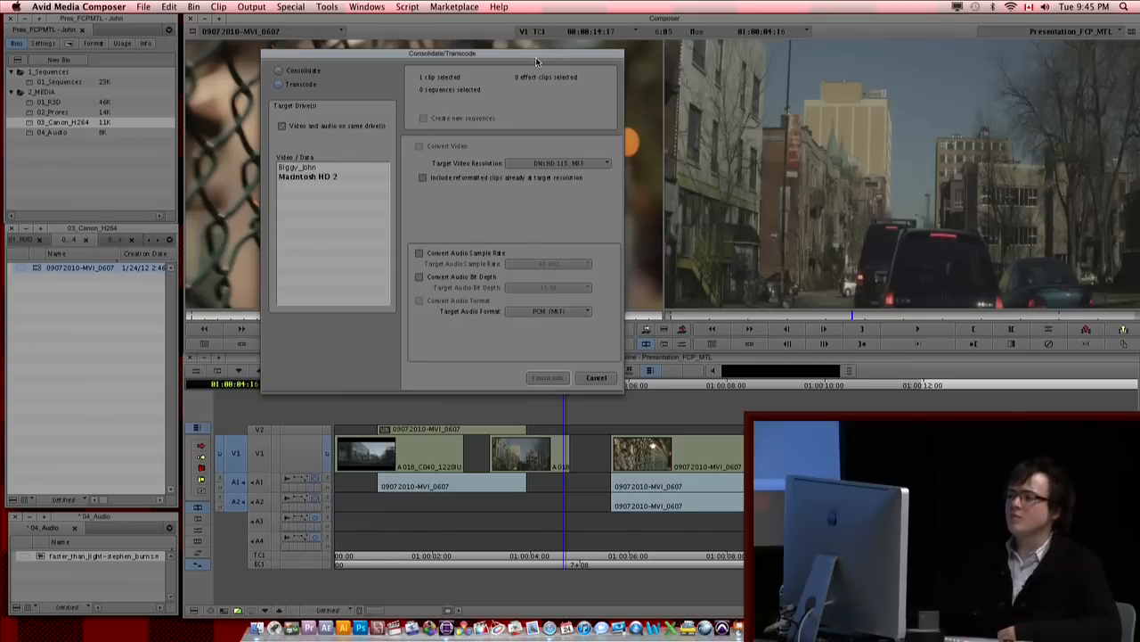
drag(540, 56, 538, 73)
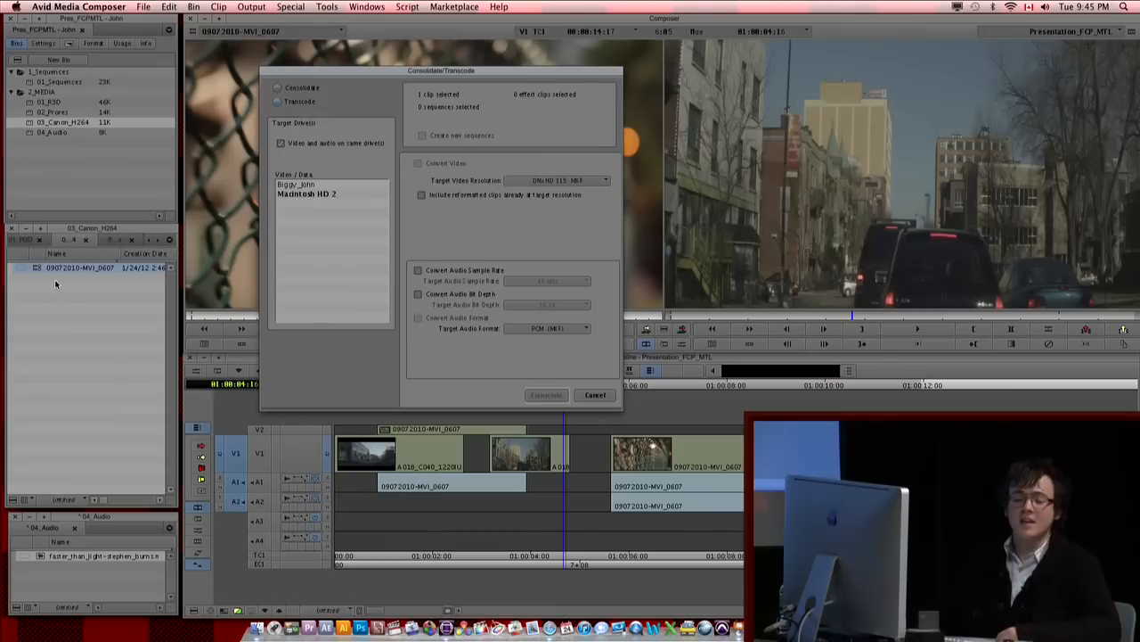
click(546, 182)
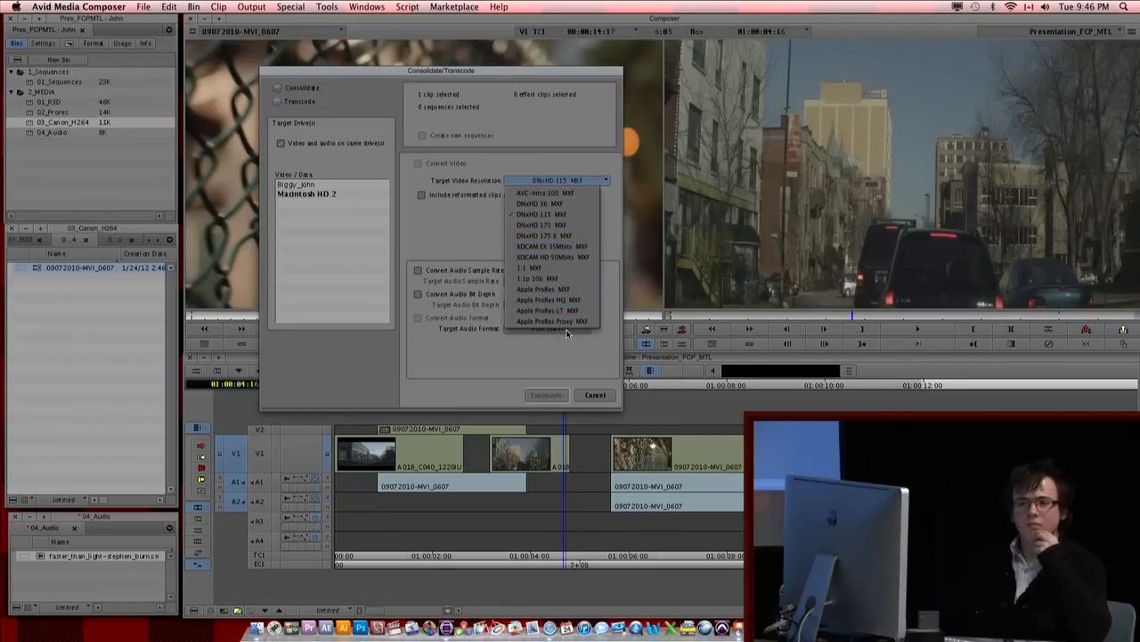
click(527, 337)
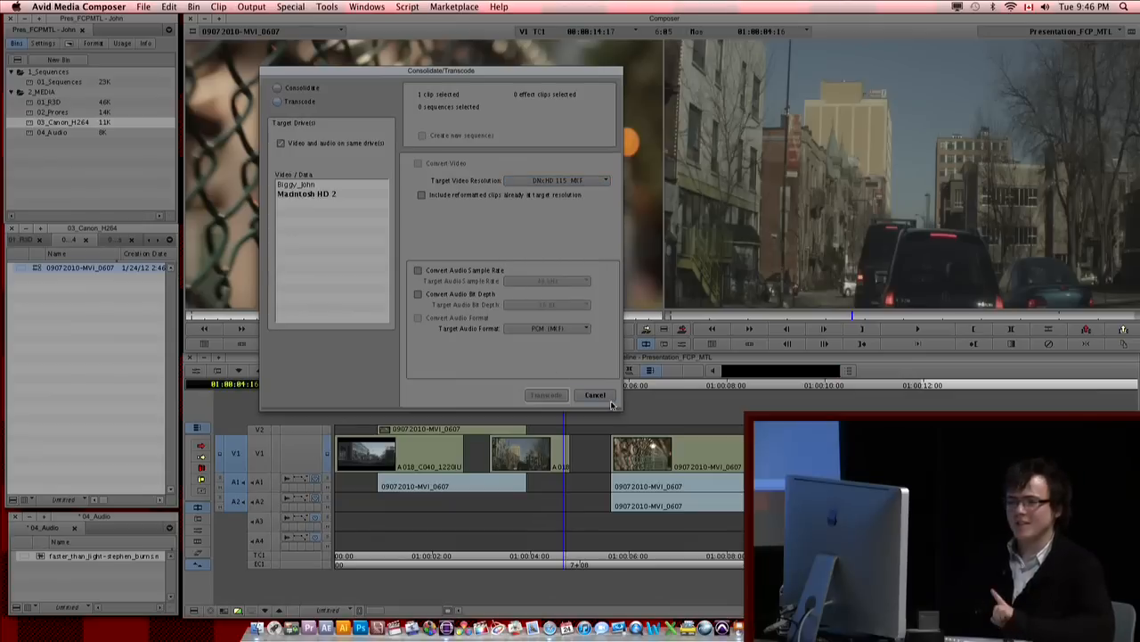
Step: Cancel the transcode settings, set the project's color space to RGB 709 and return to the project's bin list
click(606, 398)
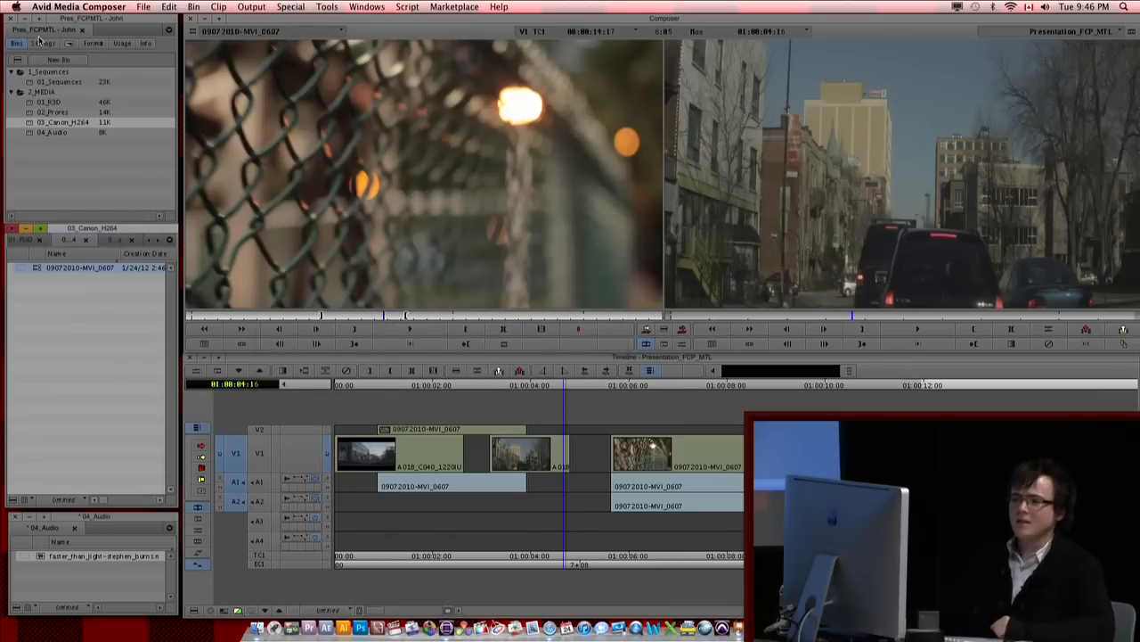
click(94, 44)
click(44, 92)
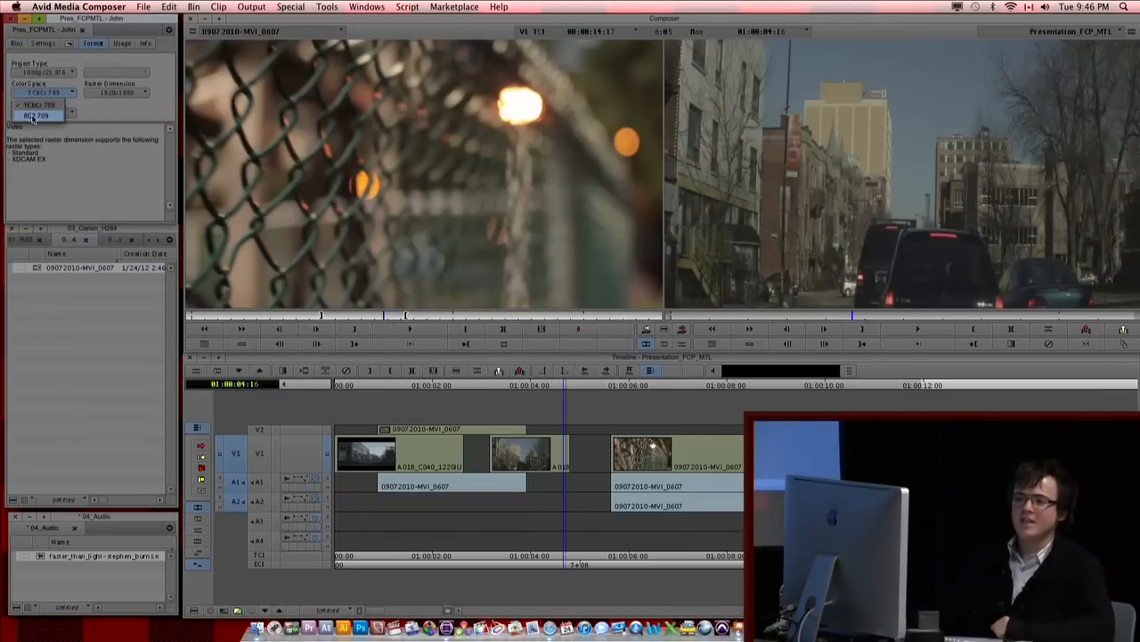
click(36, 116)
click(17, 44)
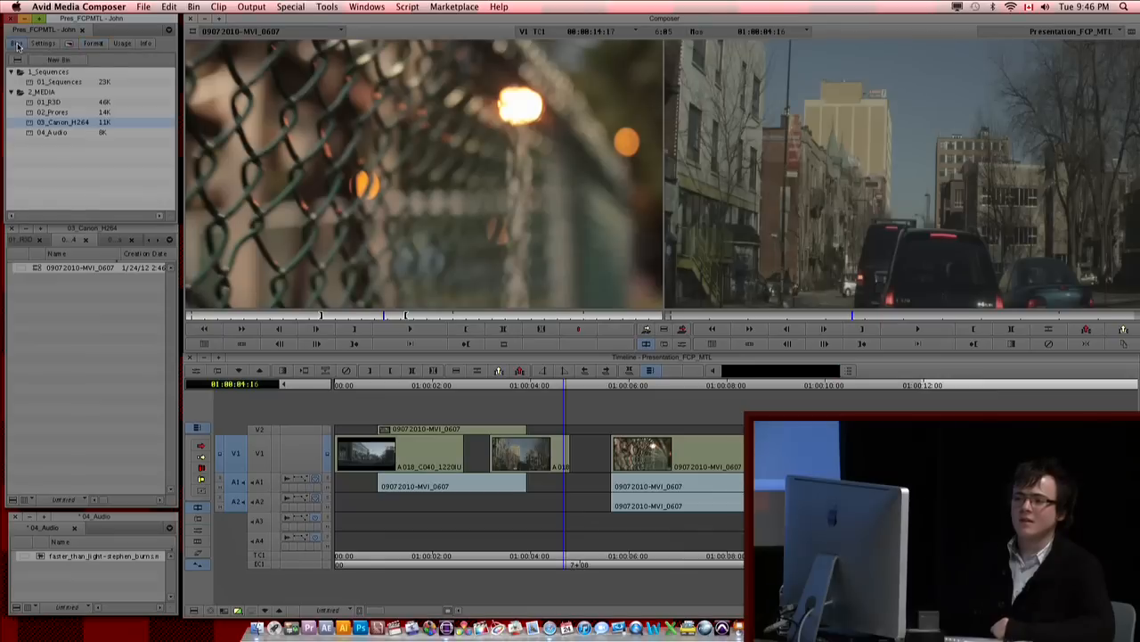
Step: Examine the transcode target video resolutions offered for clip 09072010-MVI_0607 in the RGB color space, then cancel the settings
click(18, 268)
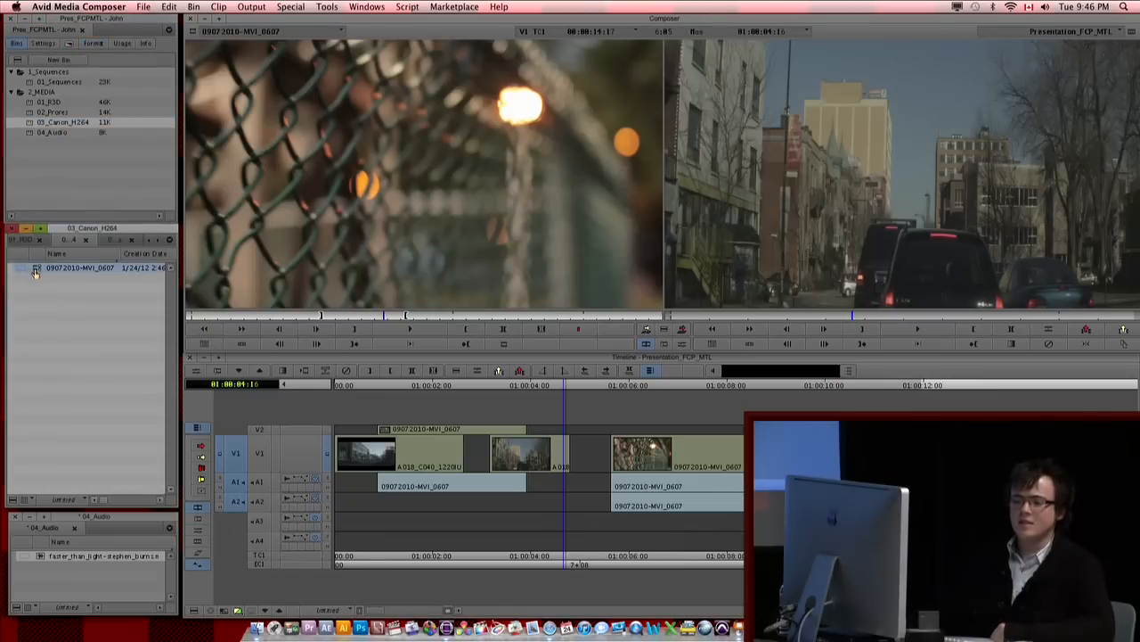
right_click(36, 272)
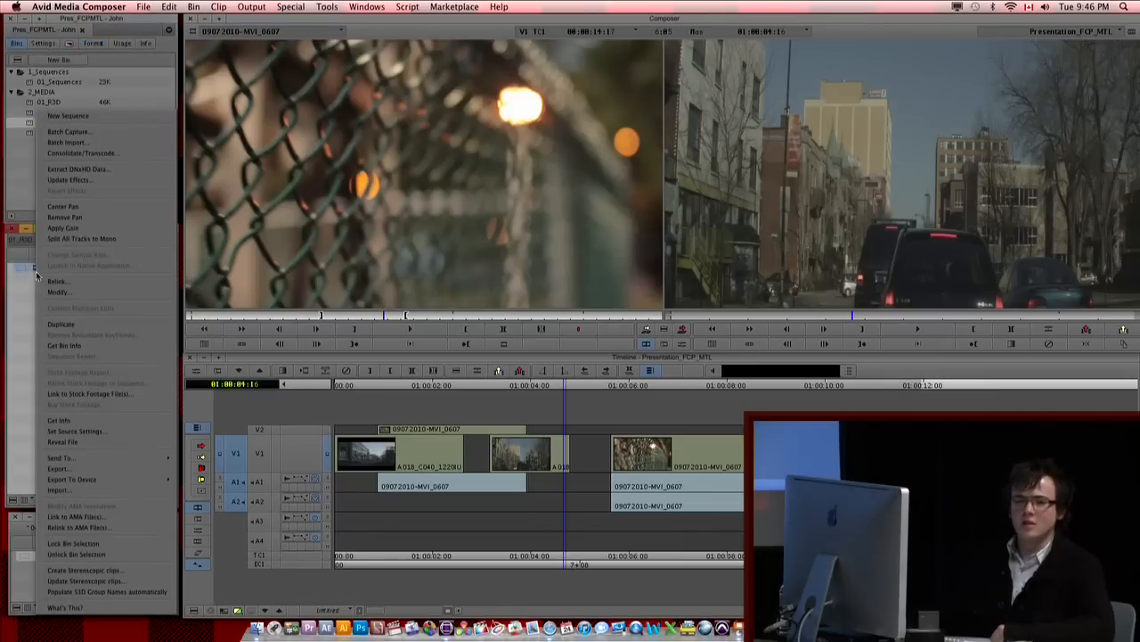
click(92, 153)
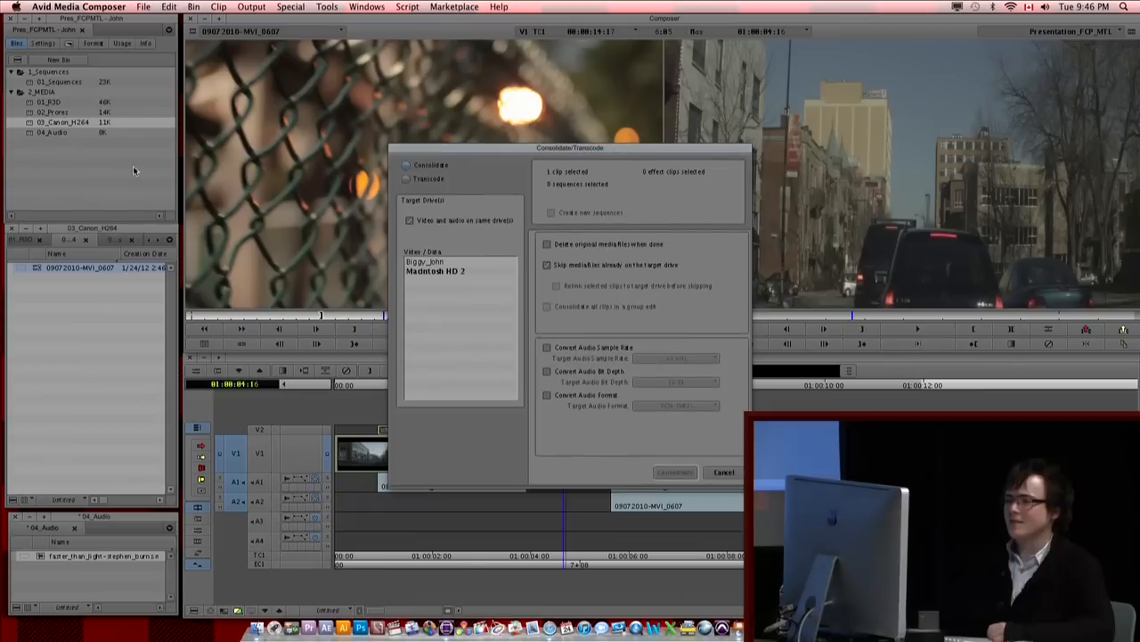
drag(469, 148, 412, 143)
click(372, 174)
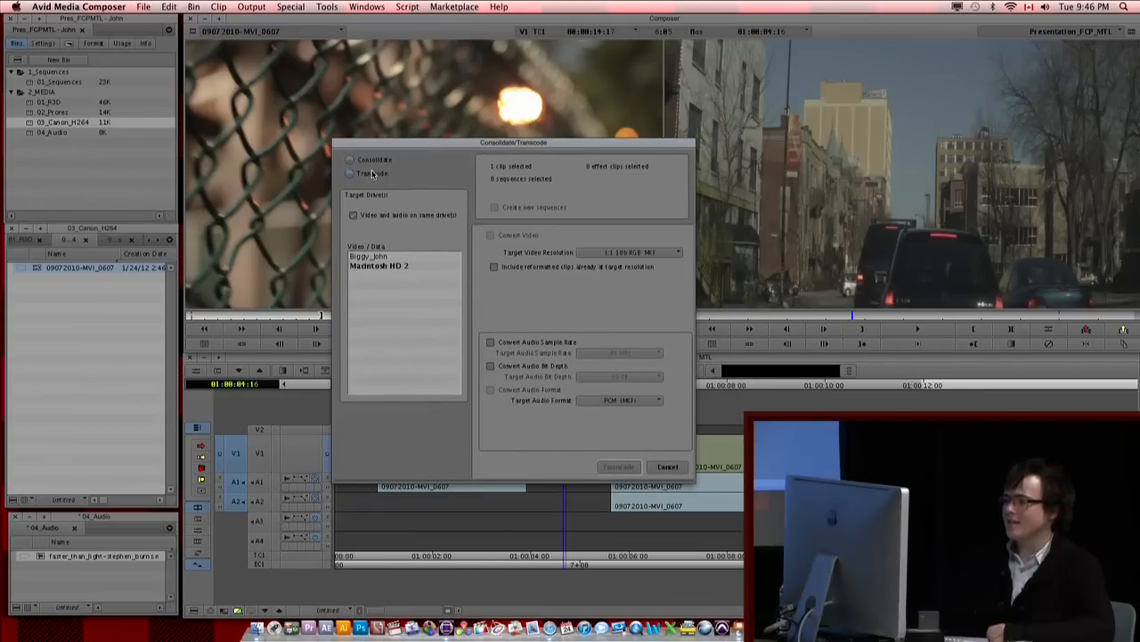
click(629, 255)
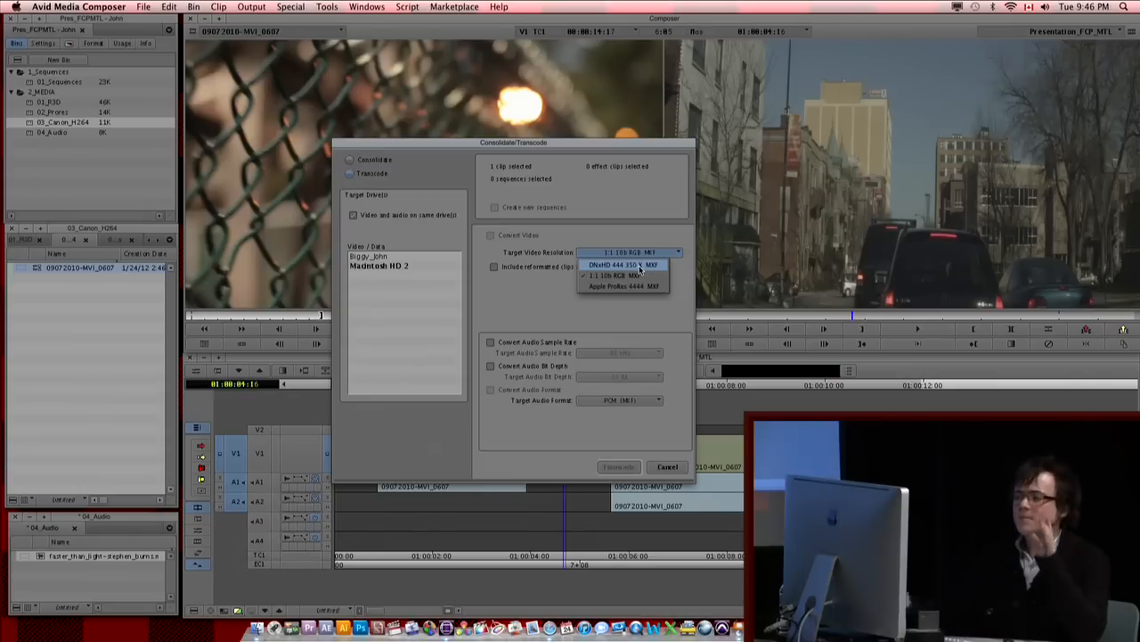
click(572, 312)
click(668, 468)
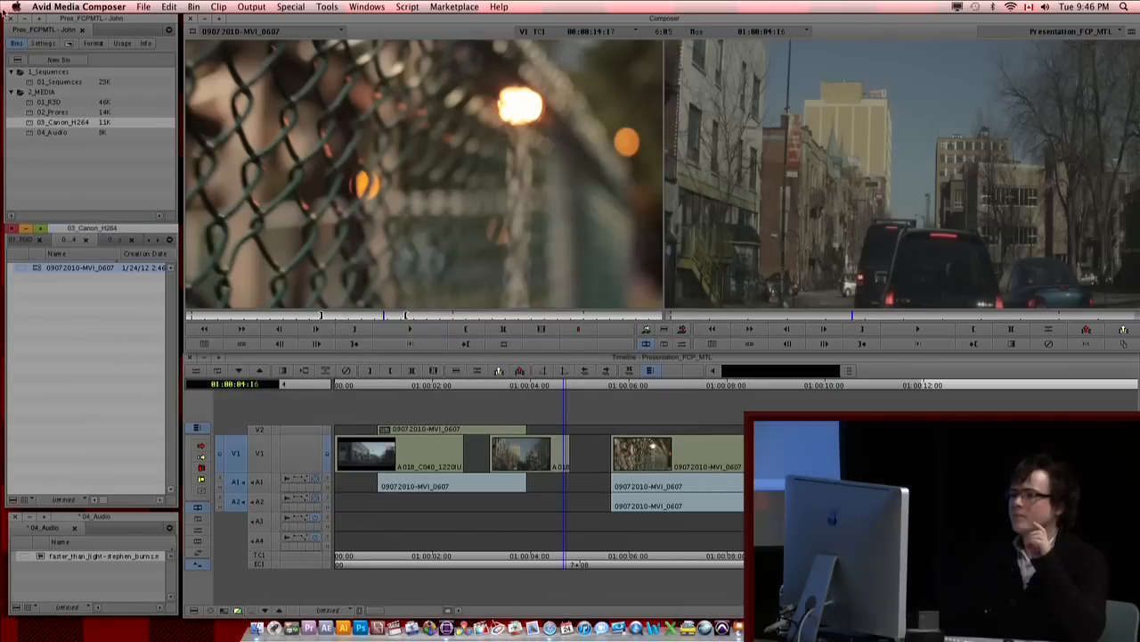
Step: Set the project's color space back to YCbCr 709
click(92, 43)
click(44, 92)
click(51, 105)
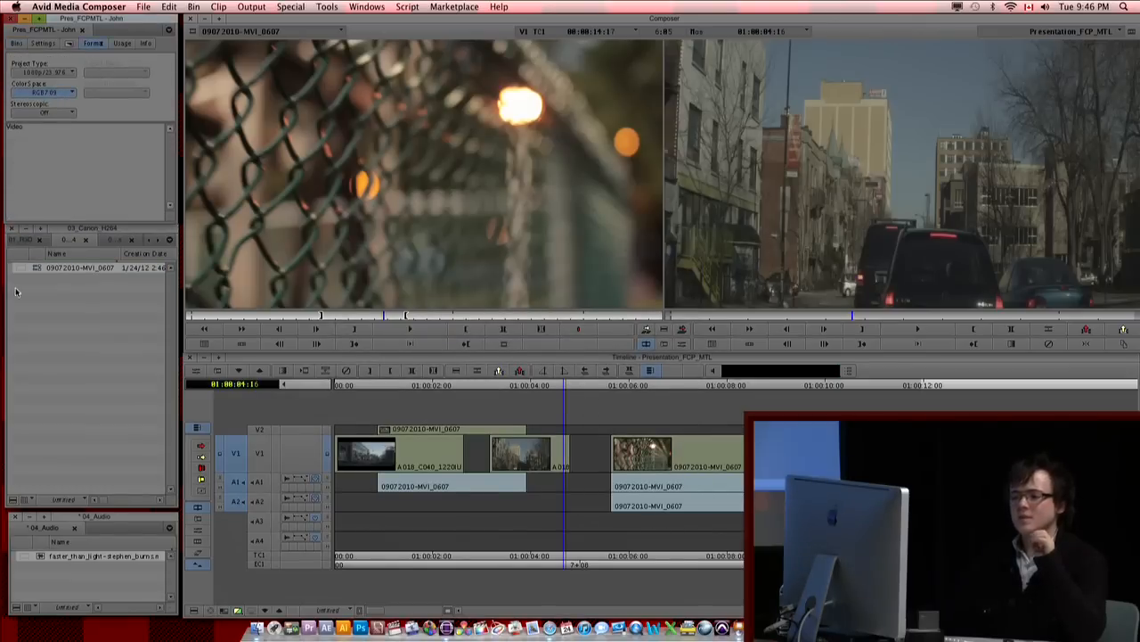
Step: Transcode clip 09072010-MVI_0607 to DNxHD 115 MXF on the Biggy_John drive
click(63, 301)
click(31, 270)
right_click(31, 270)
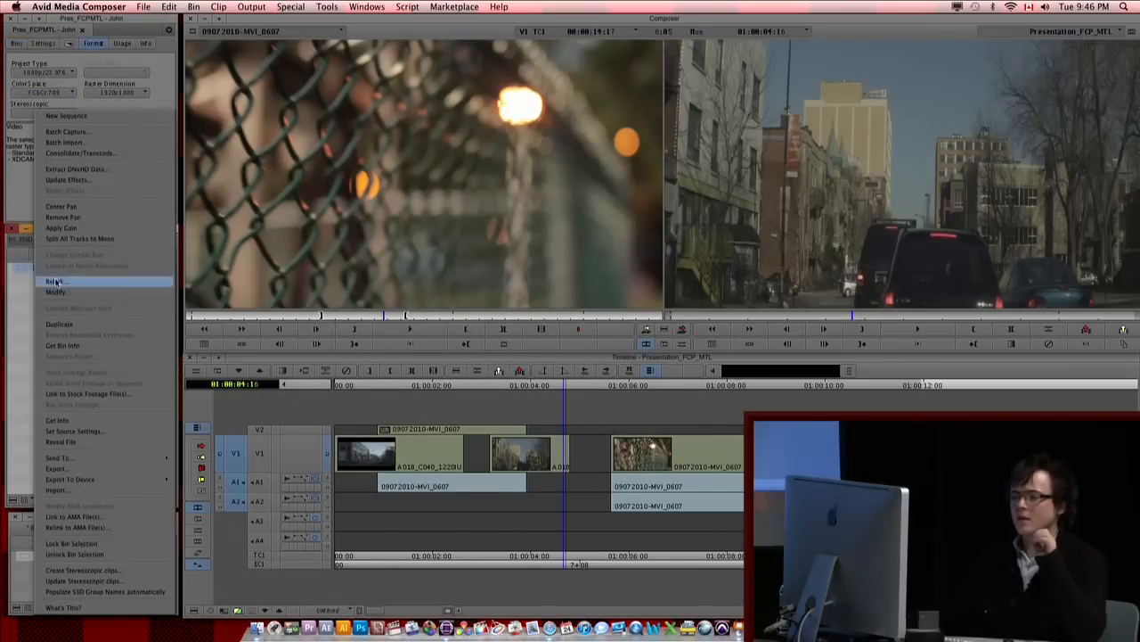
click(72, 162)
click(429, 178)
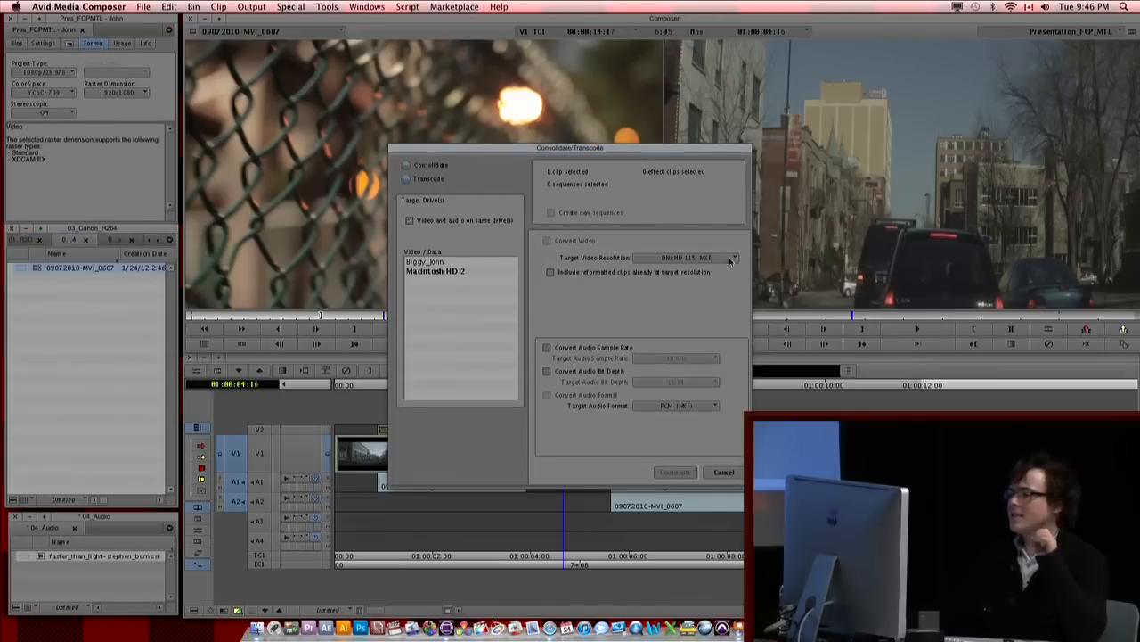
click(695, 258)
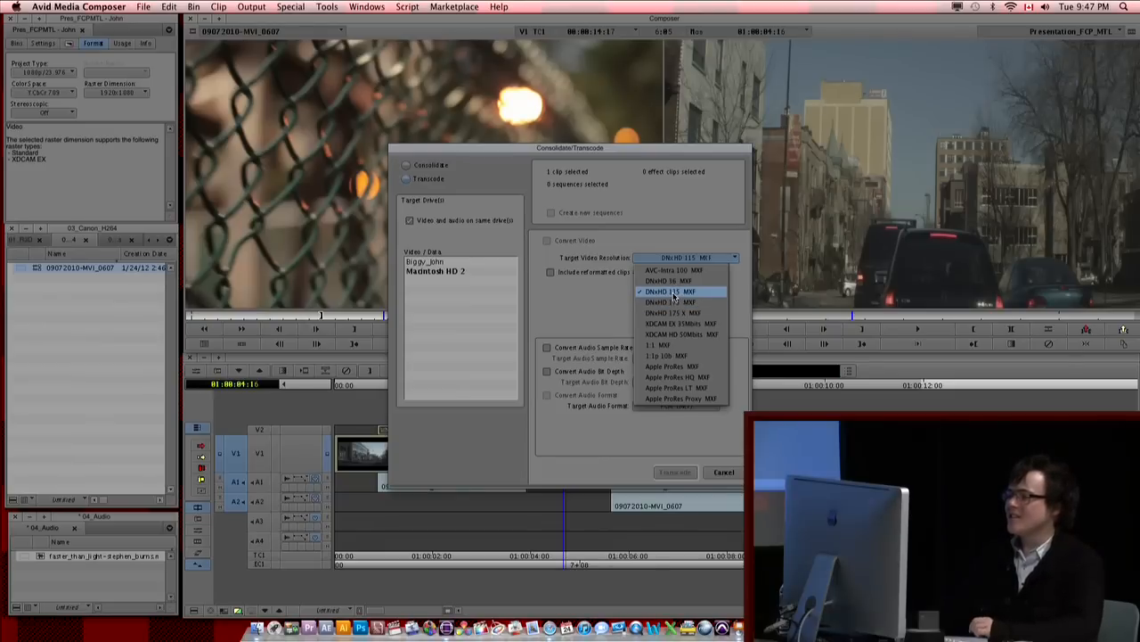
click(674, 292)
click(441, 263)
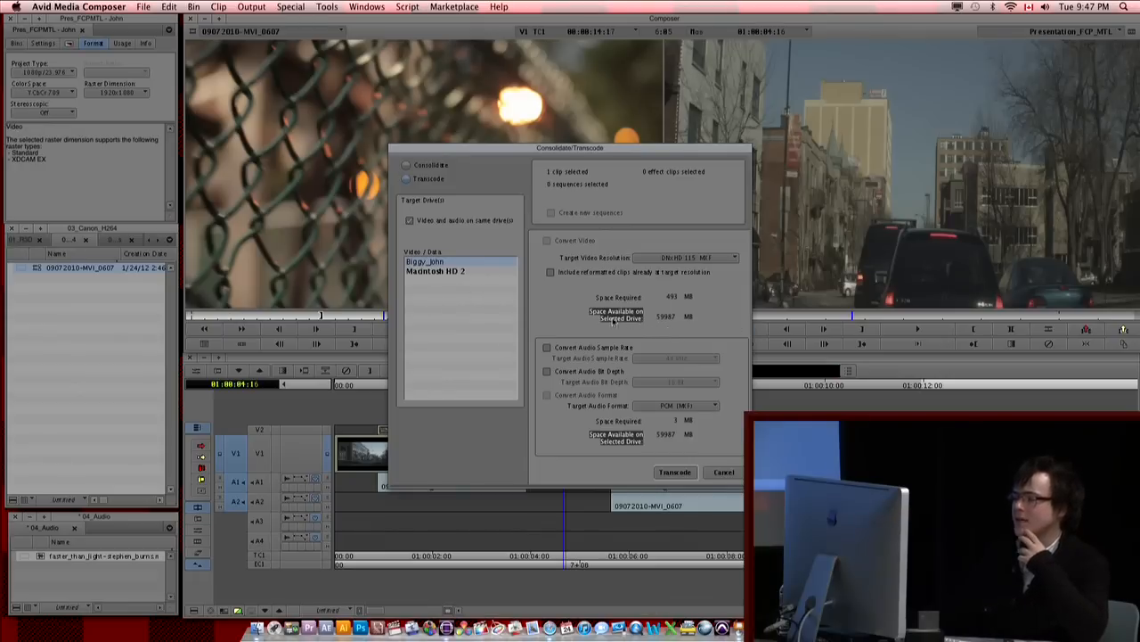
click(676, 473)
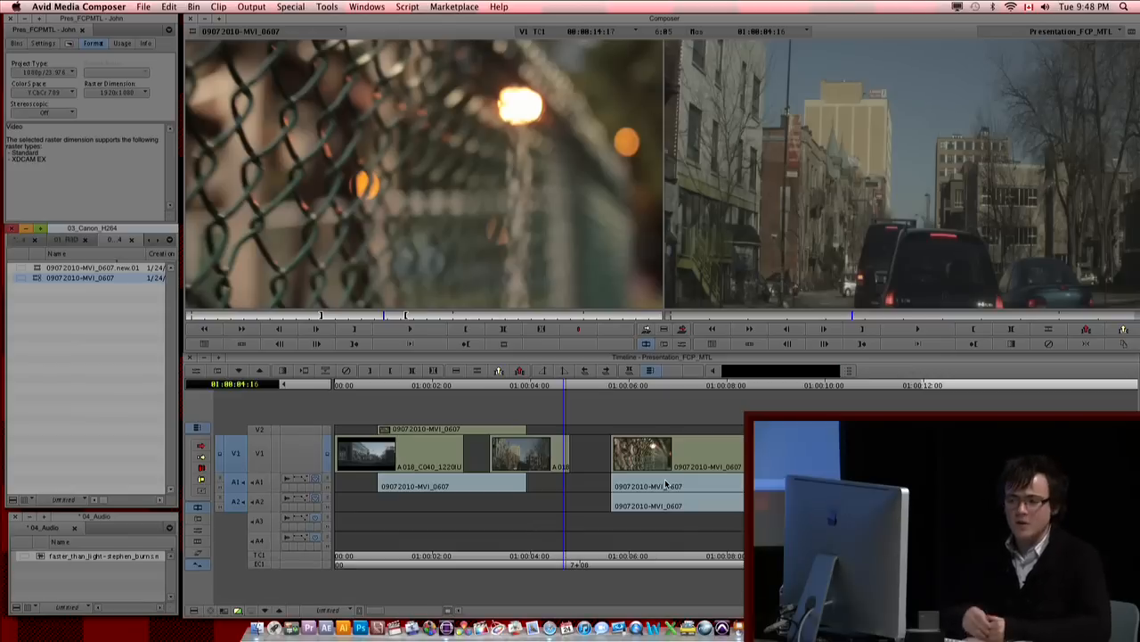
Step: Load the transcoded clip 09072010-MVI_0607.new.01 into the source monitor and play it
double_click(37, 268)
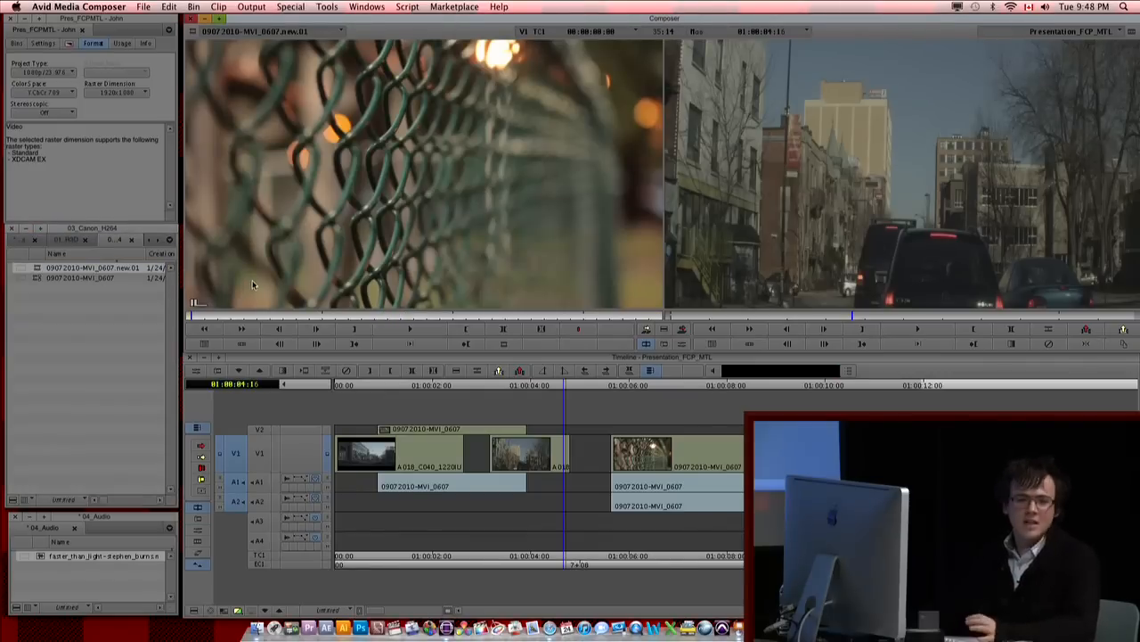
click(95, 371)
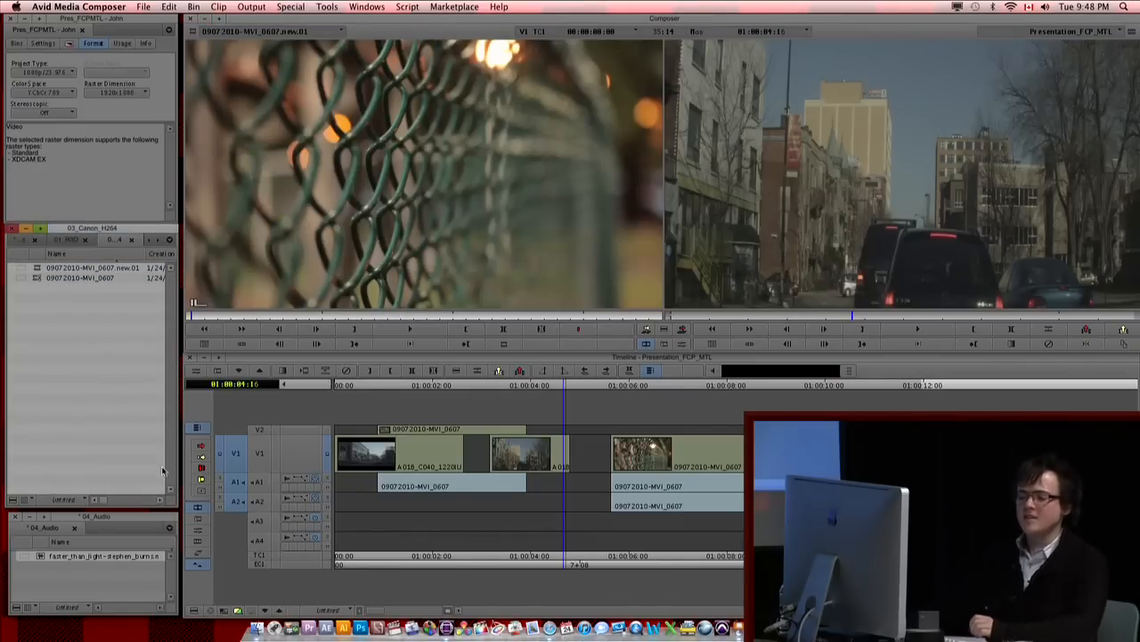
double_click(36, 269)
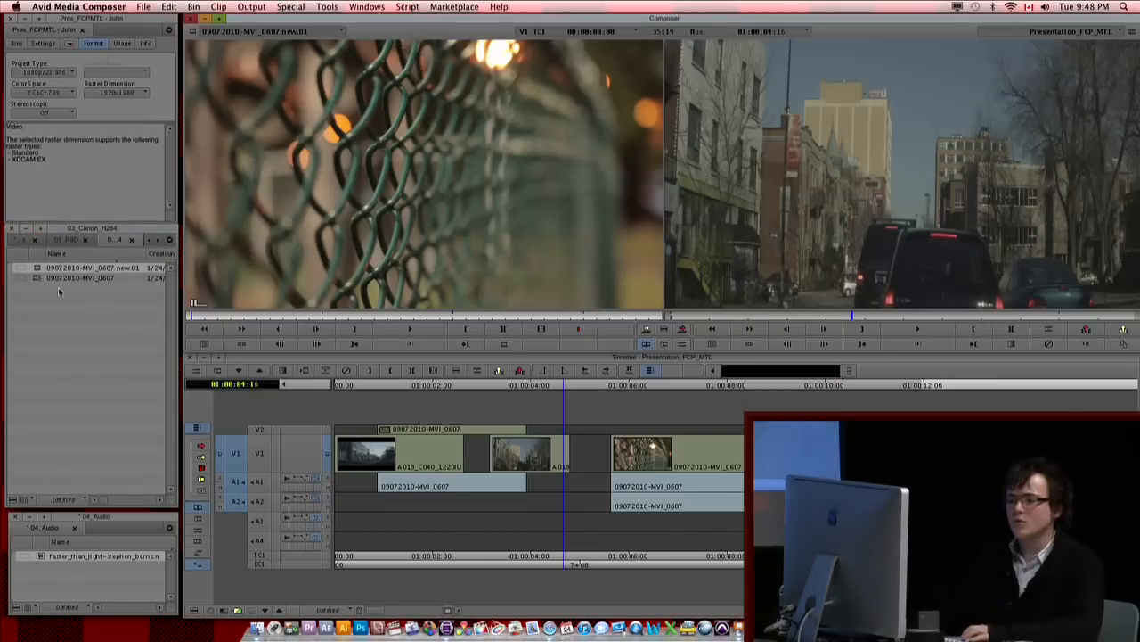
key(space)
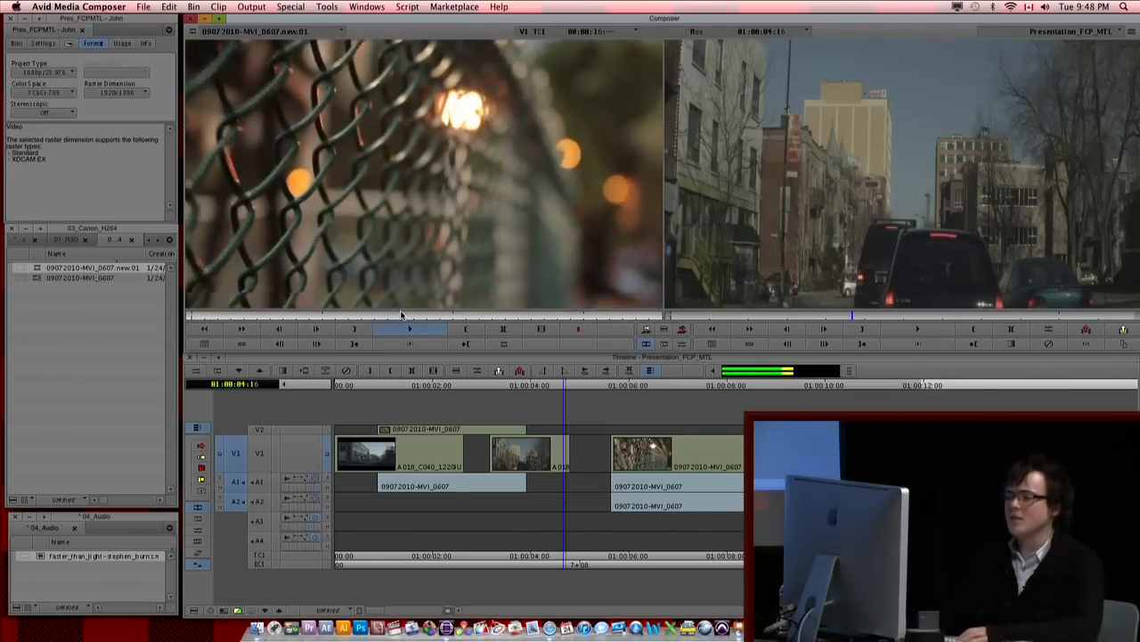
Step: Reveal the media files of clip 09072010-MVI_0607.new.01 in Finder, inspect the MXF folder, then close it and return to Media Composer
right_click(36, 271)
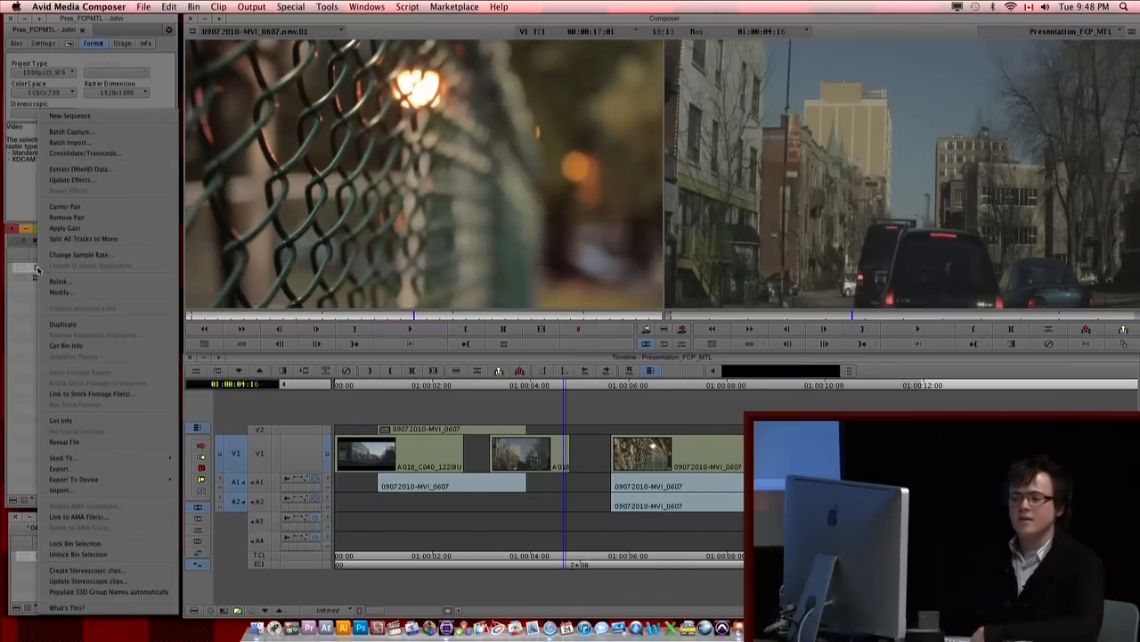
click(103, 441)
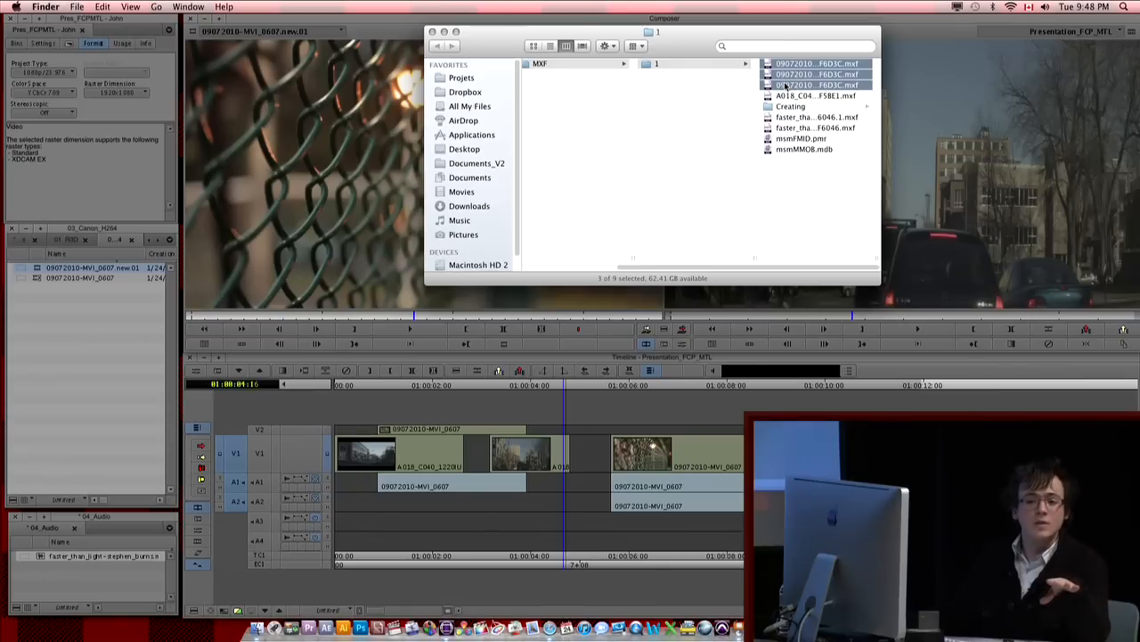
click(839, 214)
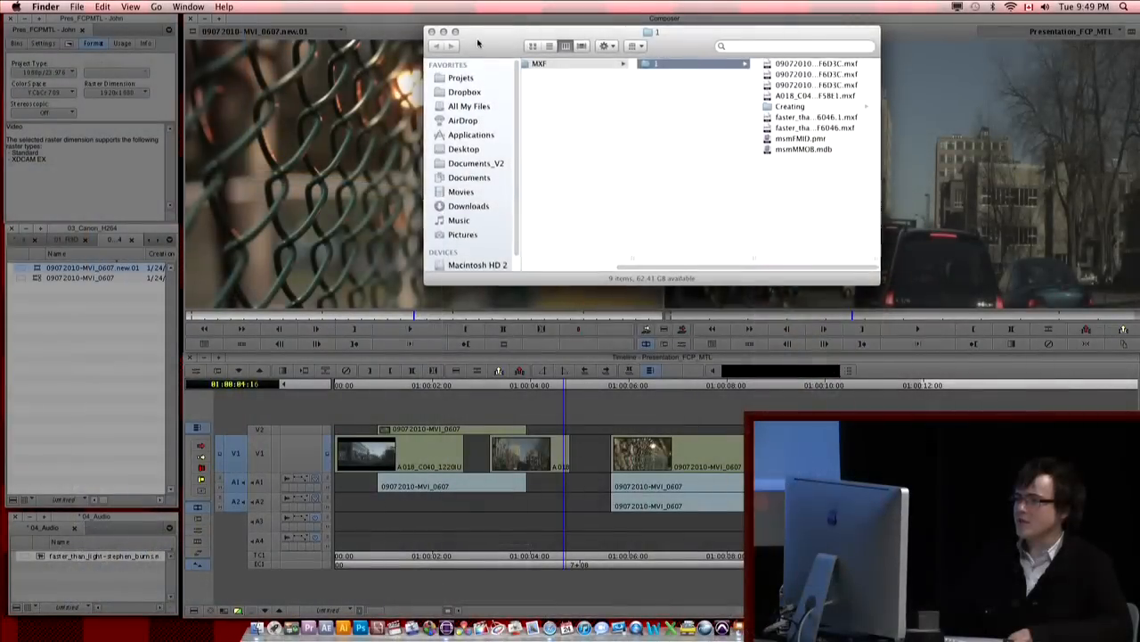
drag(479, 42, 391, 124)
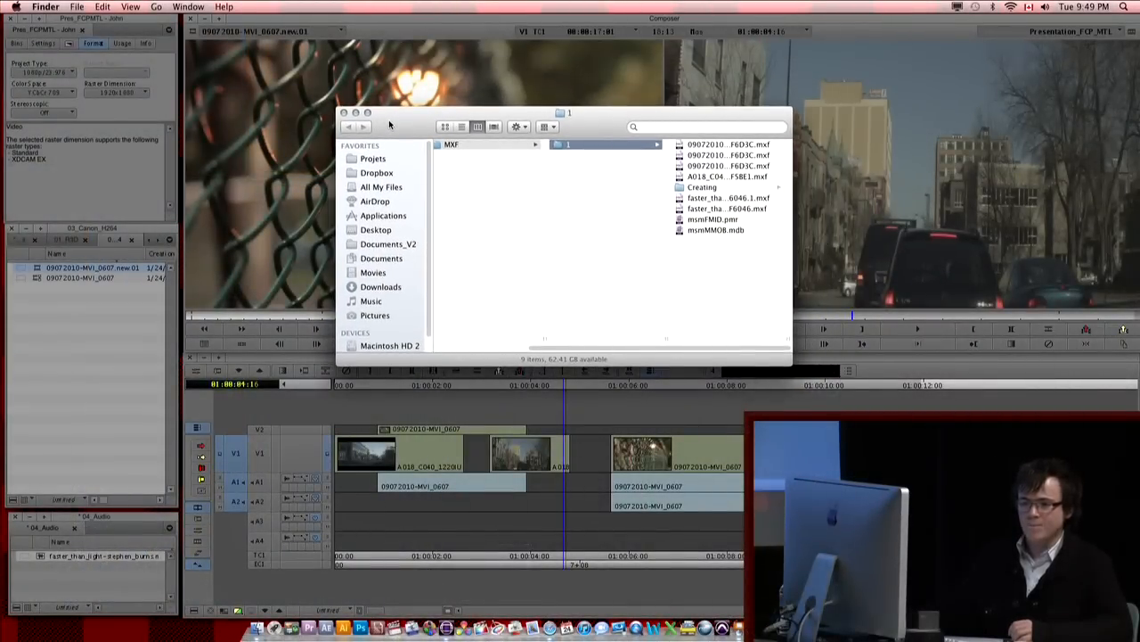
click(344, 113)
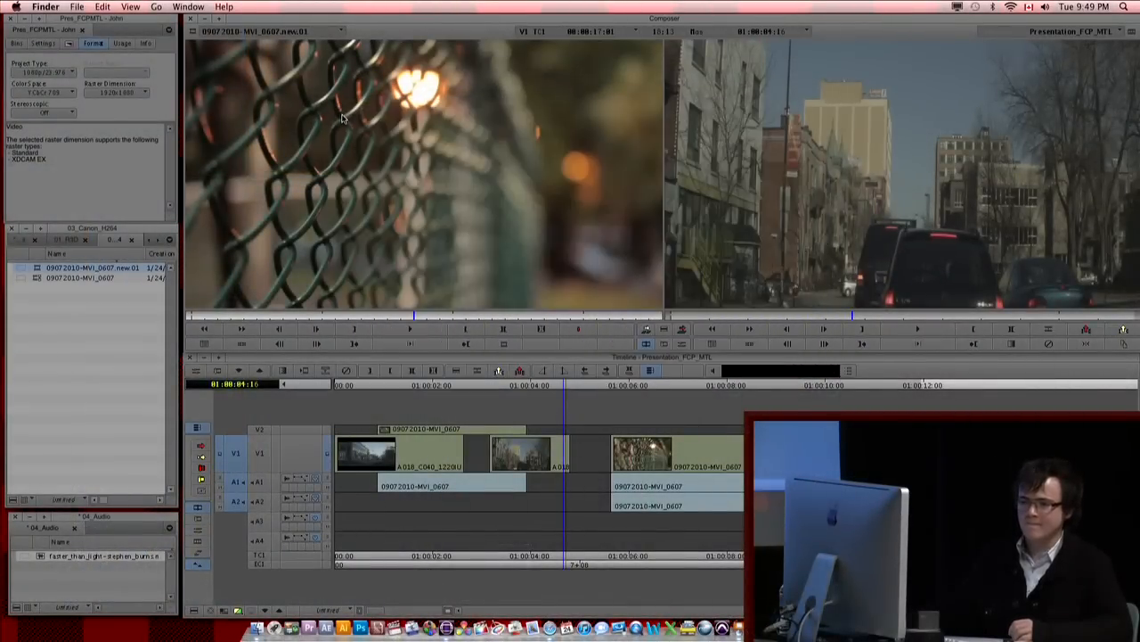
click(123, 313)
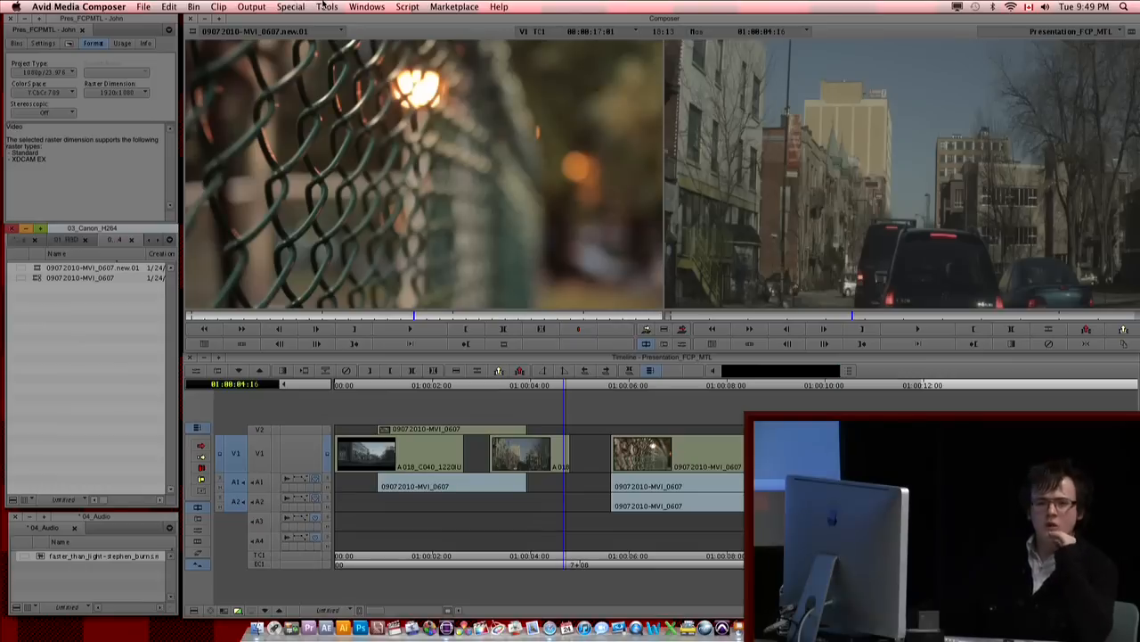
Step: Switch to Finder, open Avid.pdf to review the project structure diagram, then close both windows and return to Media Composer
click(326, 7)
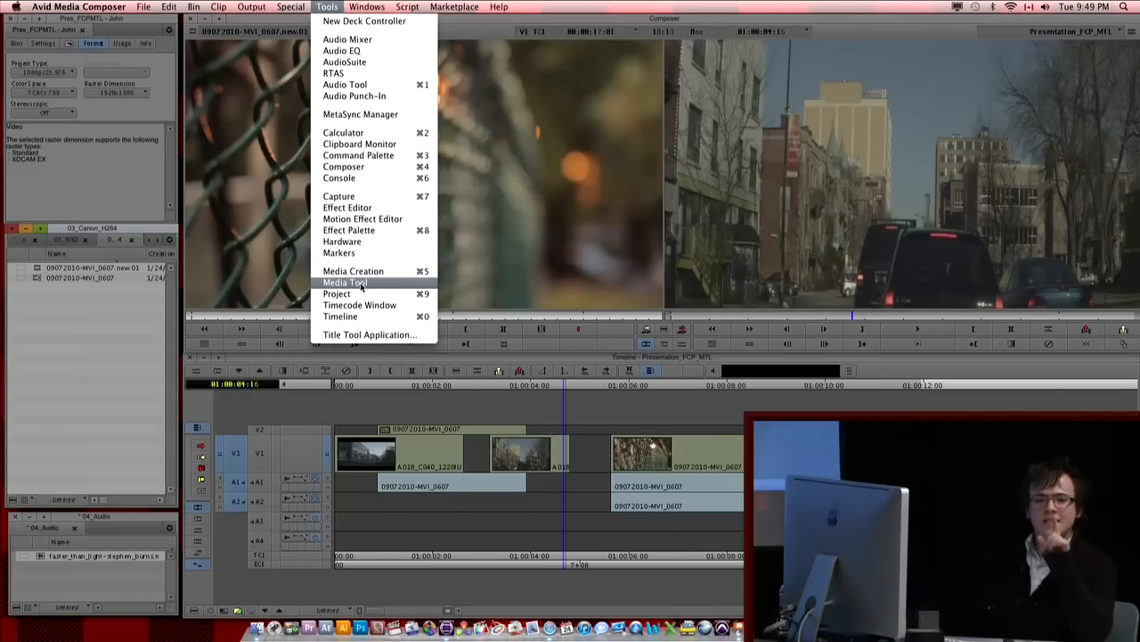
click(256, 628)
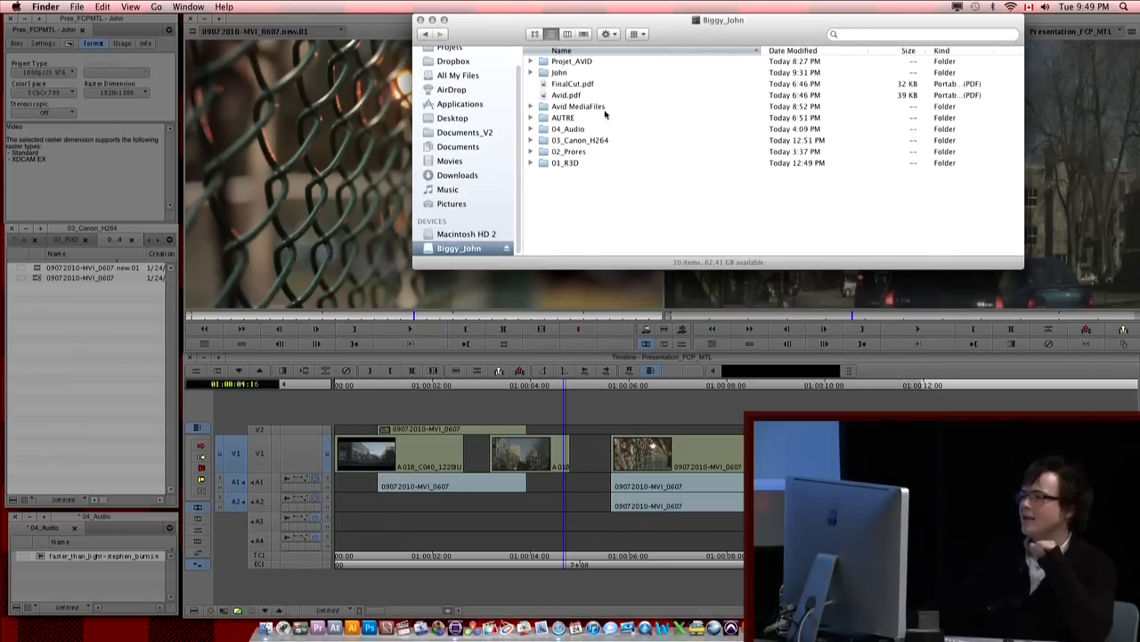
double_click(568, 96)
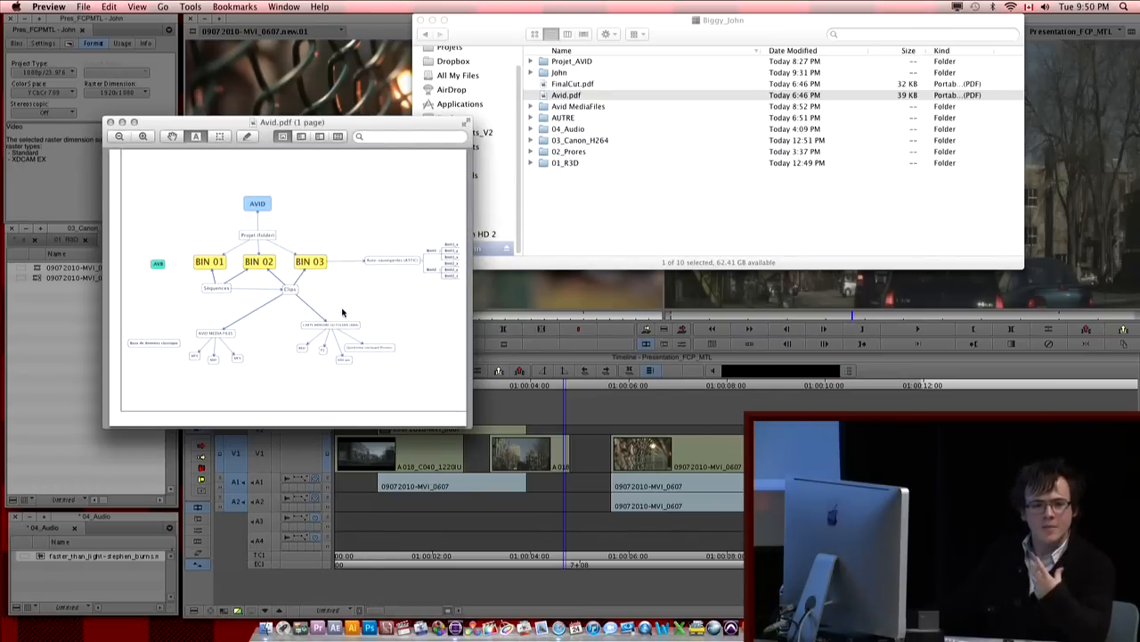
click(110, 122)
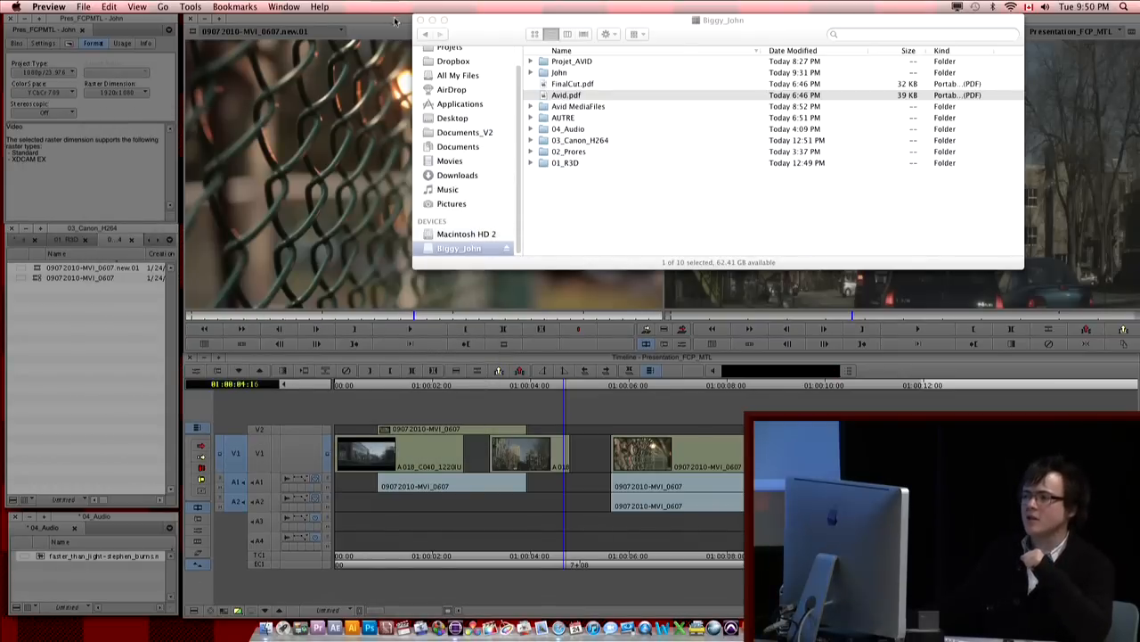
click(418, 20)
click(32, 340)
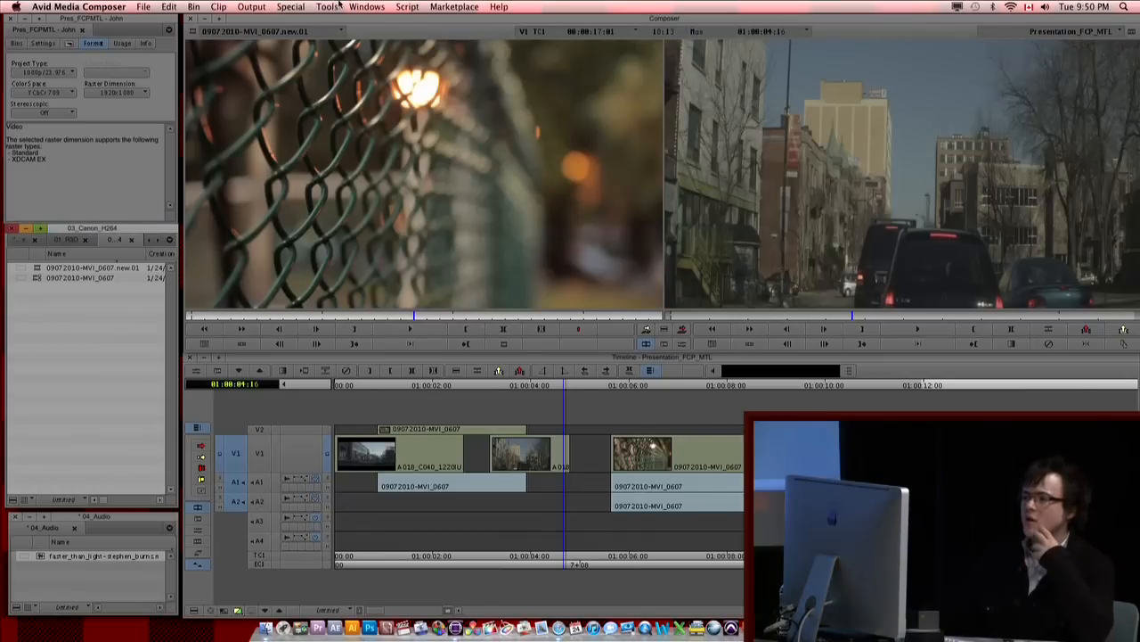
Step: Open the Media Tool for the Biggy_John drive and Pres_FCPMTL project, showing master clips and media files, and enlarge its window
click(327, 6)
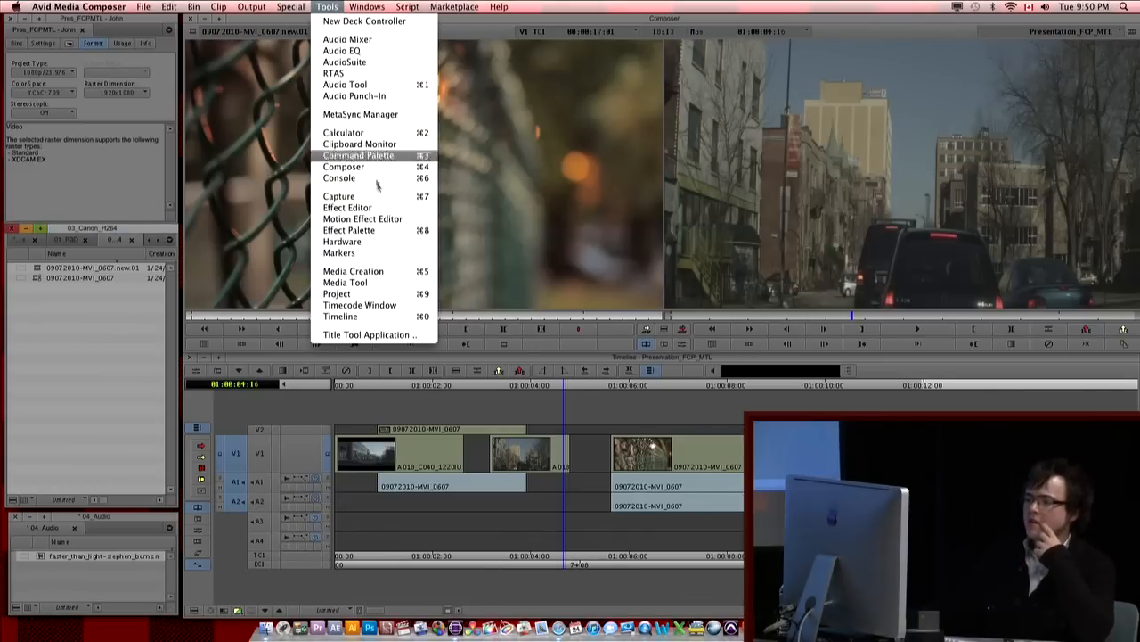
click(370, 281)
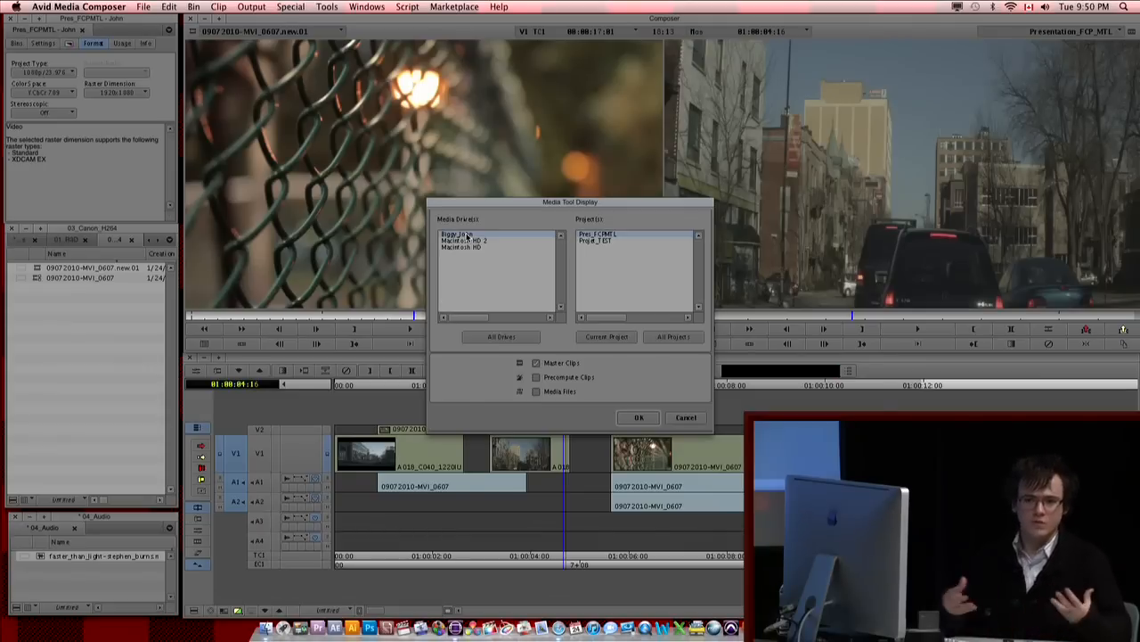
shift+click(461, 248)
shift+click(462, 240)
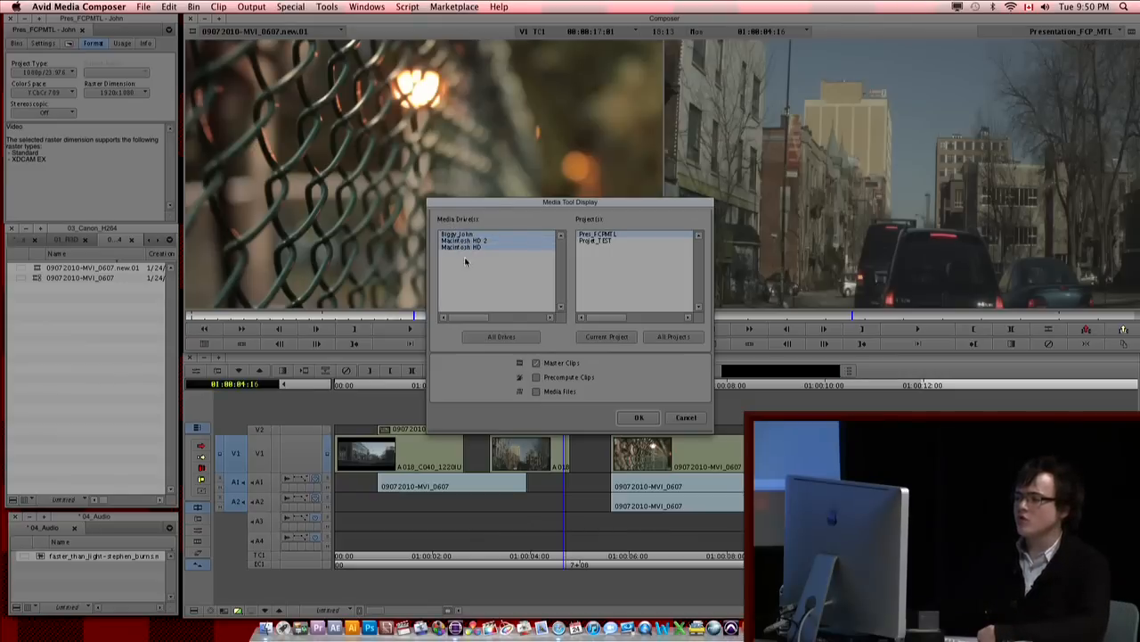
click(465, 261)
click(466, 235)
drag(652, 196, 582, 164)
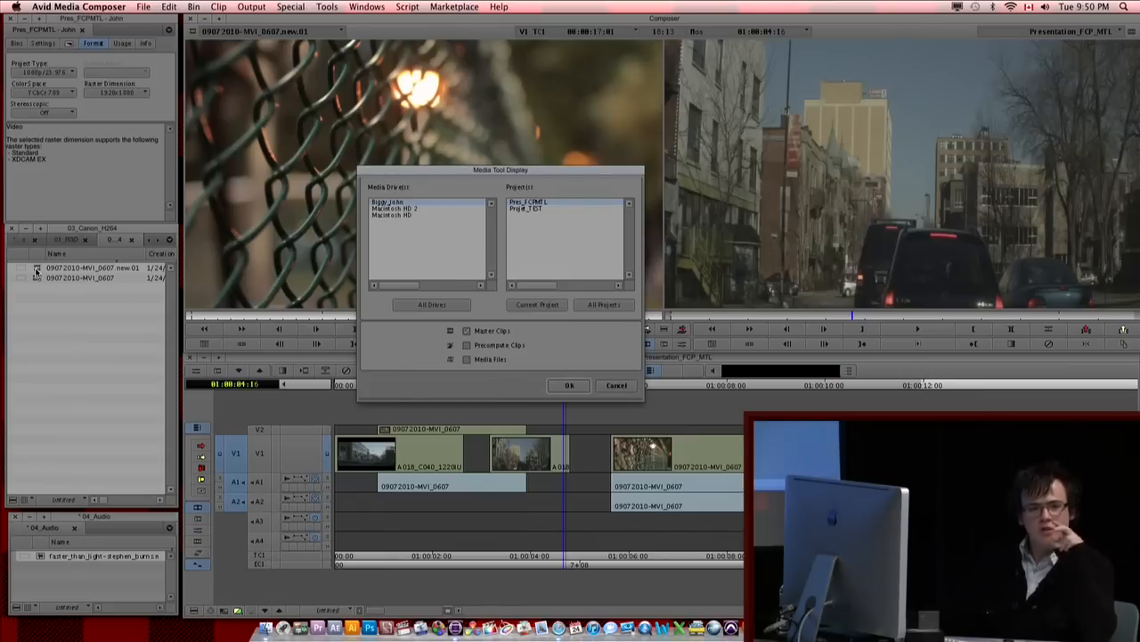
click(496, 360)
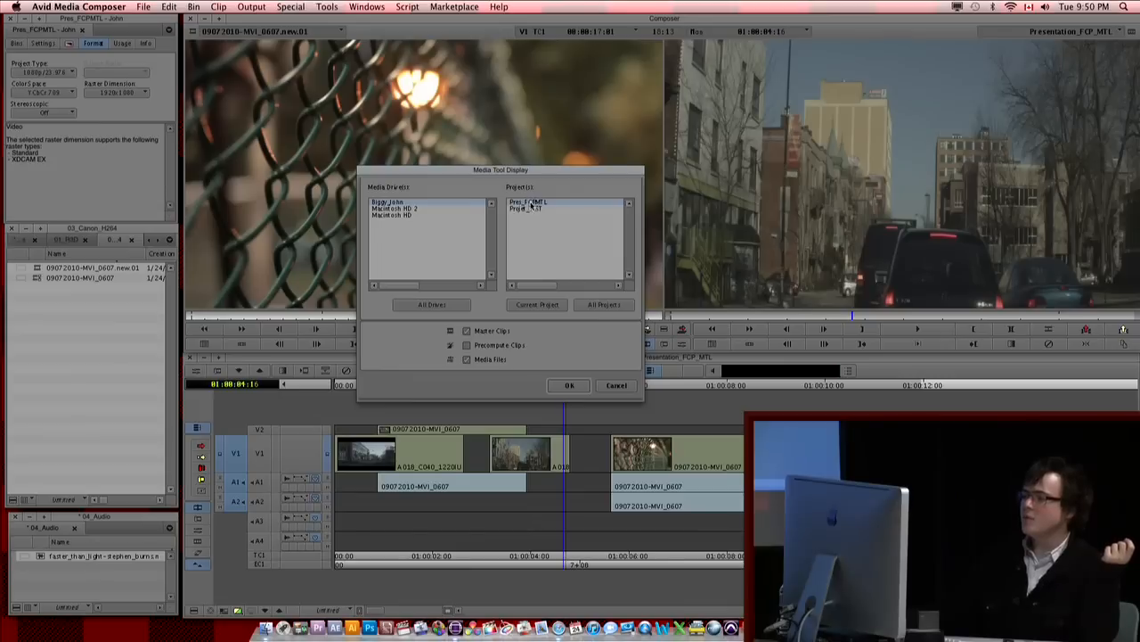
click(570, 385)
drag(153, 129, 444, 133)
drag(530, 204, 632, 377)
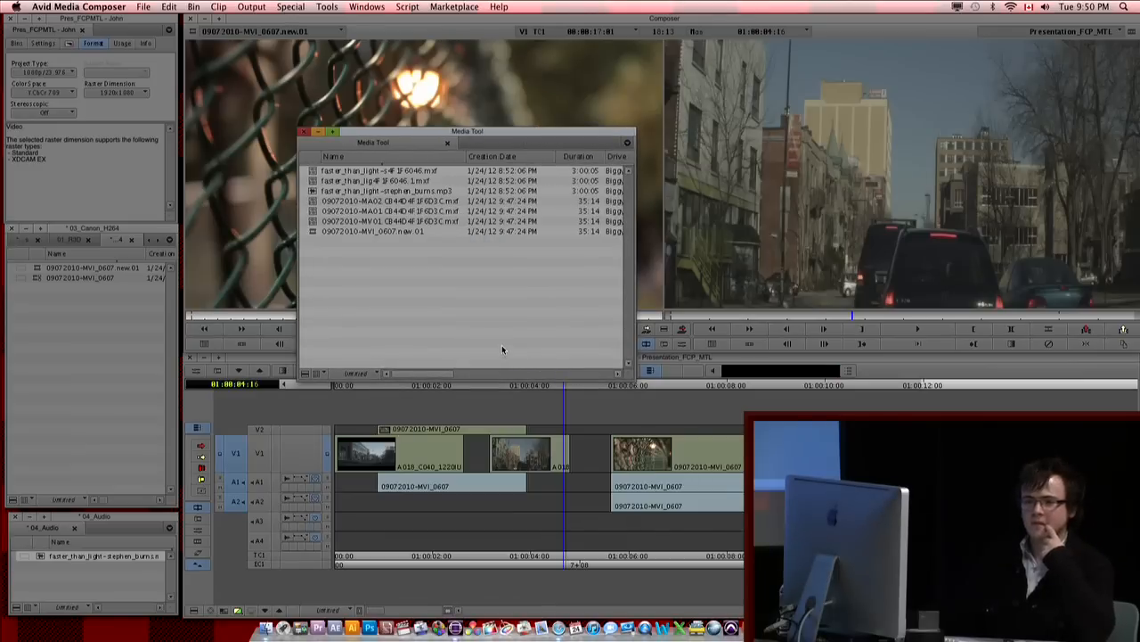
Step: Select the media relatives of clip 09072010-MVI_0607.new.01 from the 03_Canon_H264 bin
click(35, 269)
shift+click(36, 278)
click(193, 7)
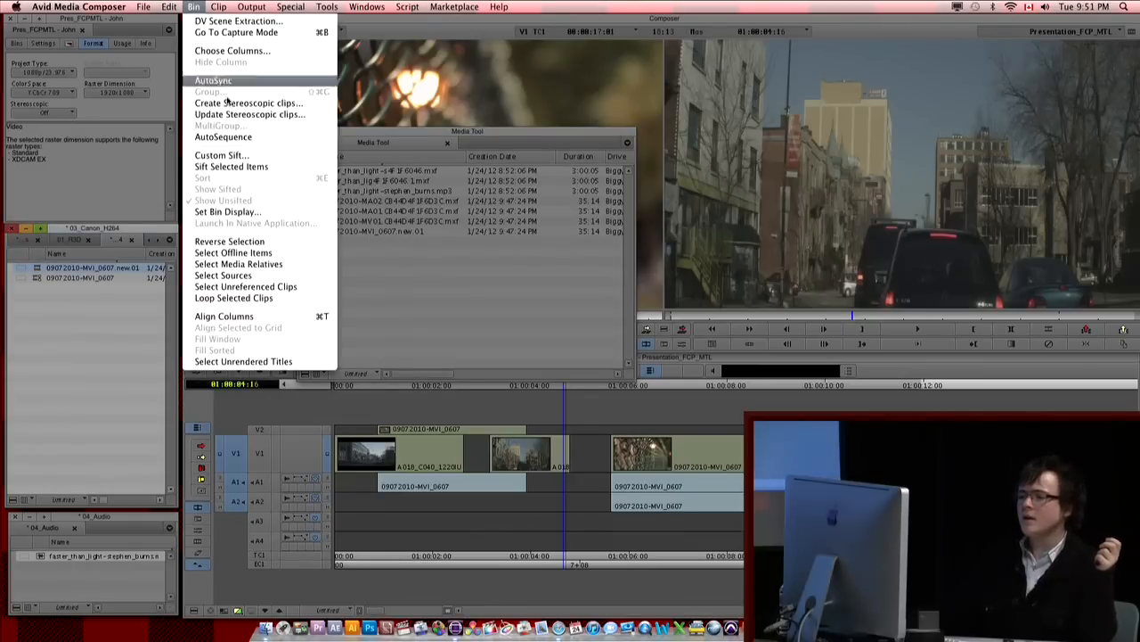
click(258, 265)
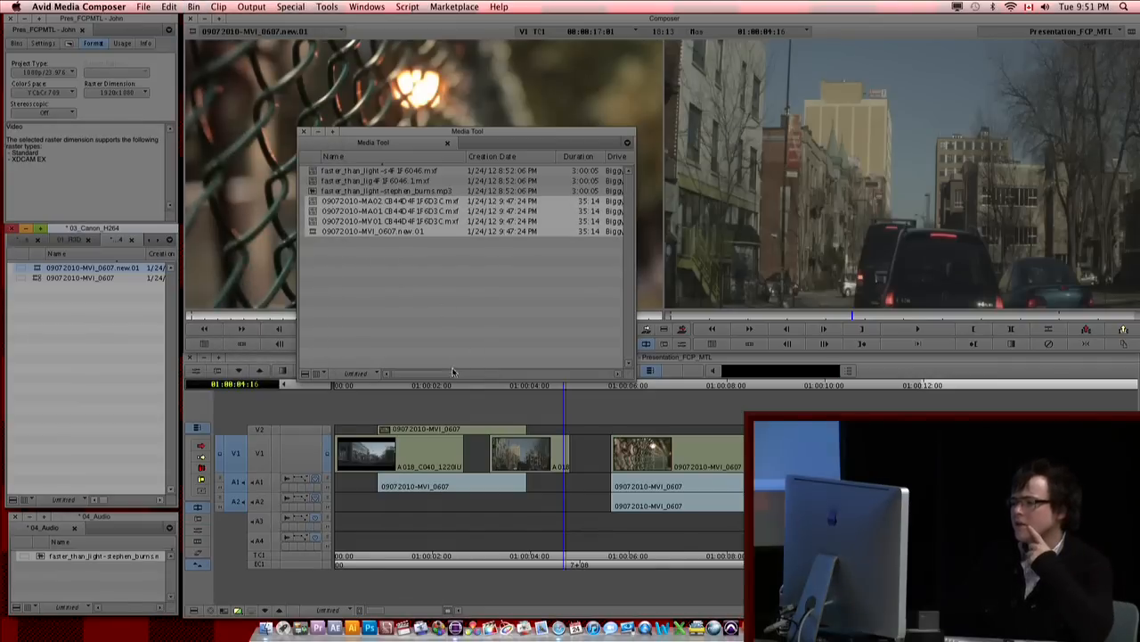
Step: Delete the A1 and A2 audio media files of 09072010-MVI_0607.new.01 in the Media Tool, keeping its video file
drag(429, 375, 524, 375)
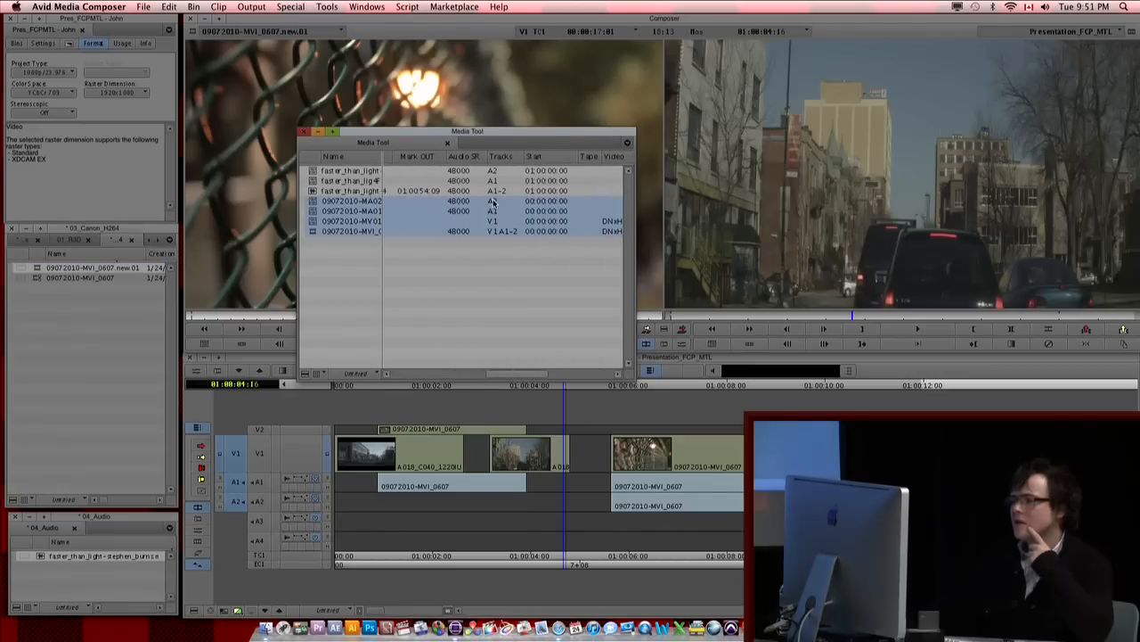
click(485, 281)
click(314, 202)
shift+click(315, 213)
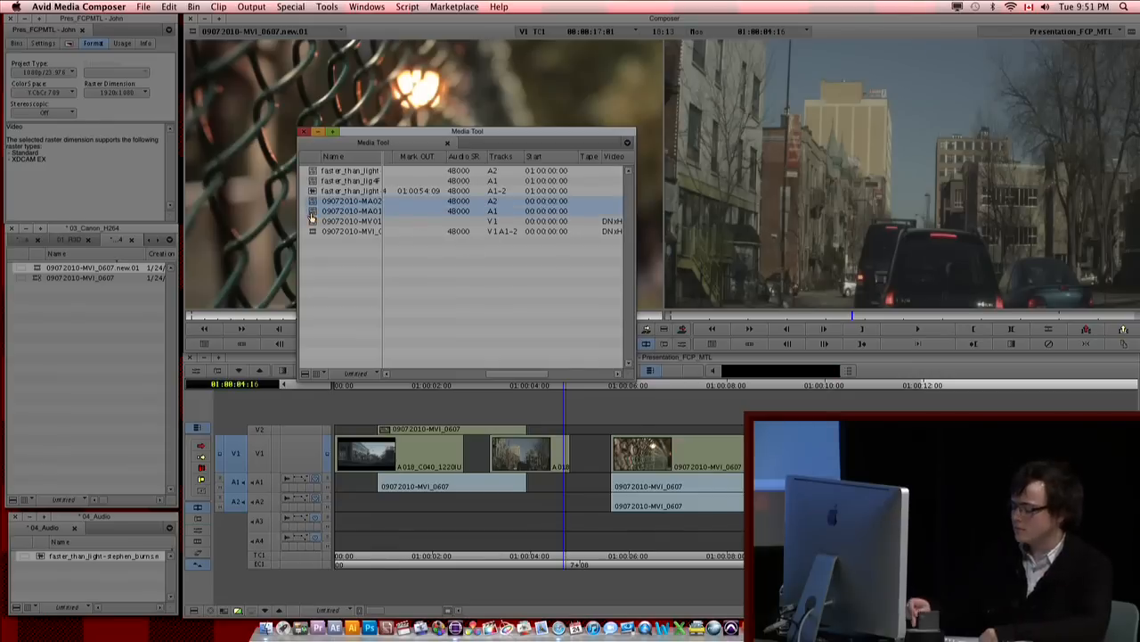
key(Delete)
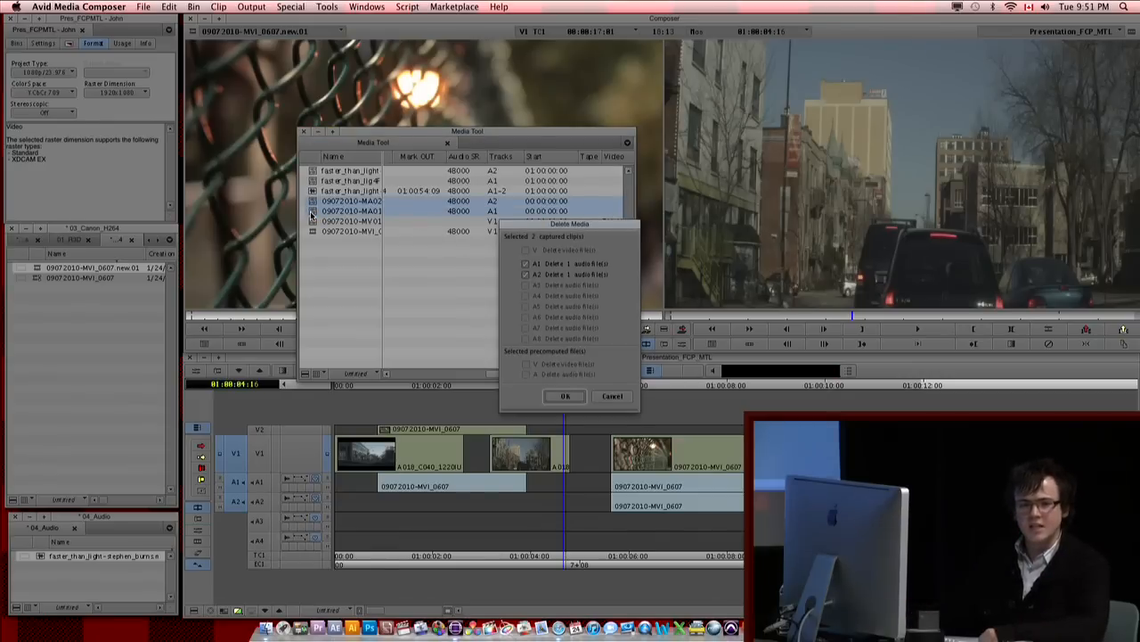
click(565, 397)
click(544, 336)
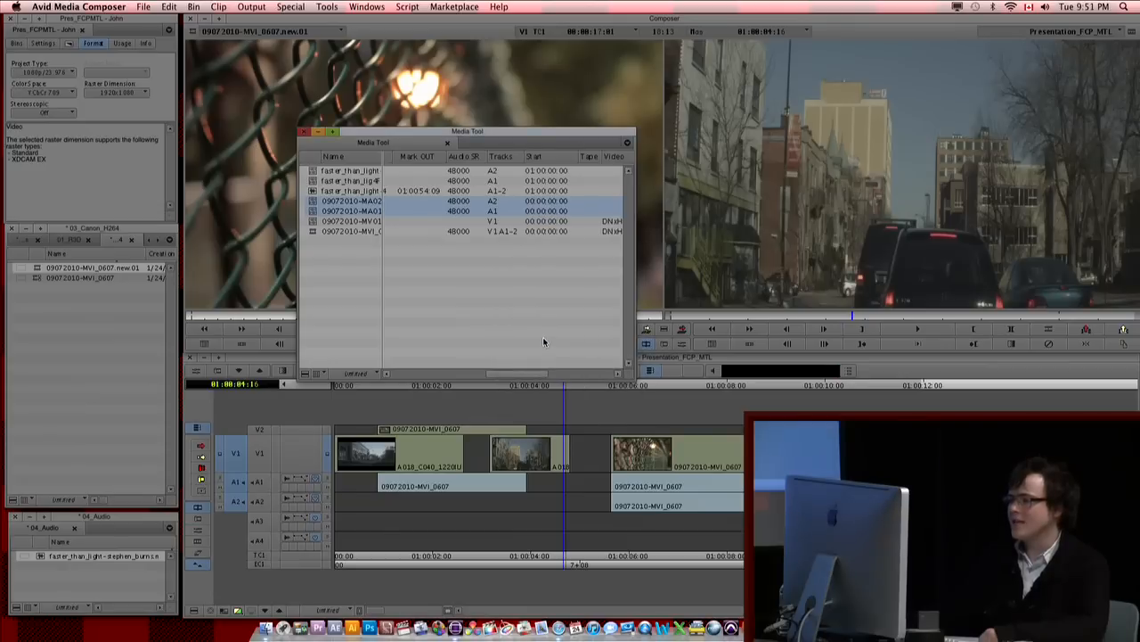
Step: Play clip 09072010-MVI_0607.new.01 in the source monitor to check it without its audio media, then stop playback
drag(492, 373, 394, 374)
click(270, 152)
key(space)
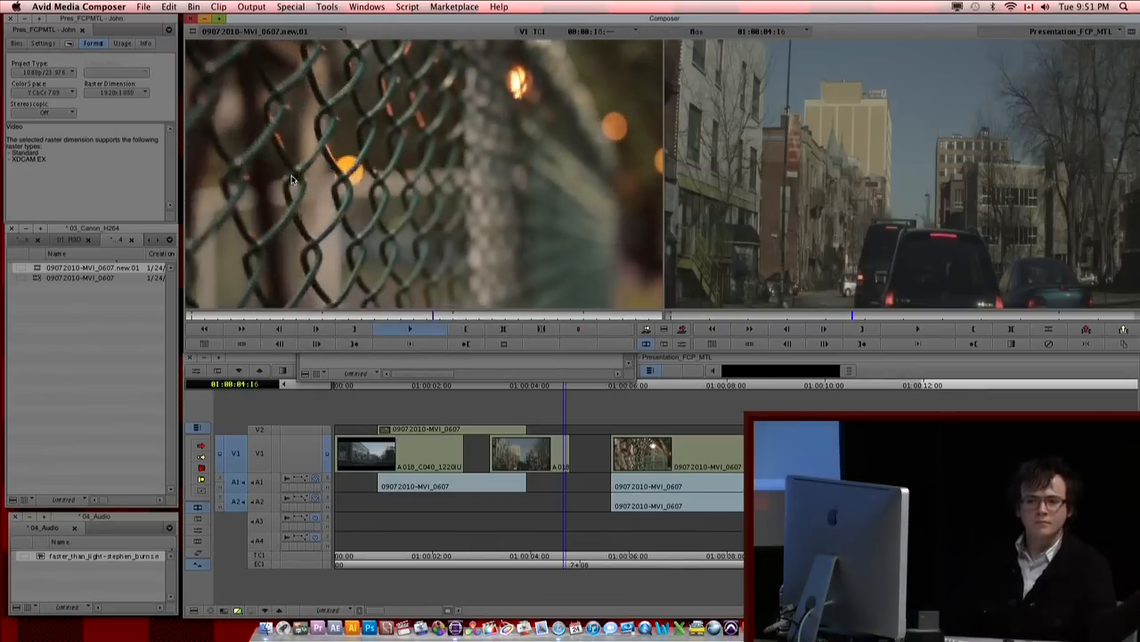
key(space)
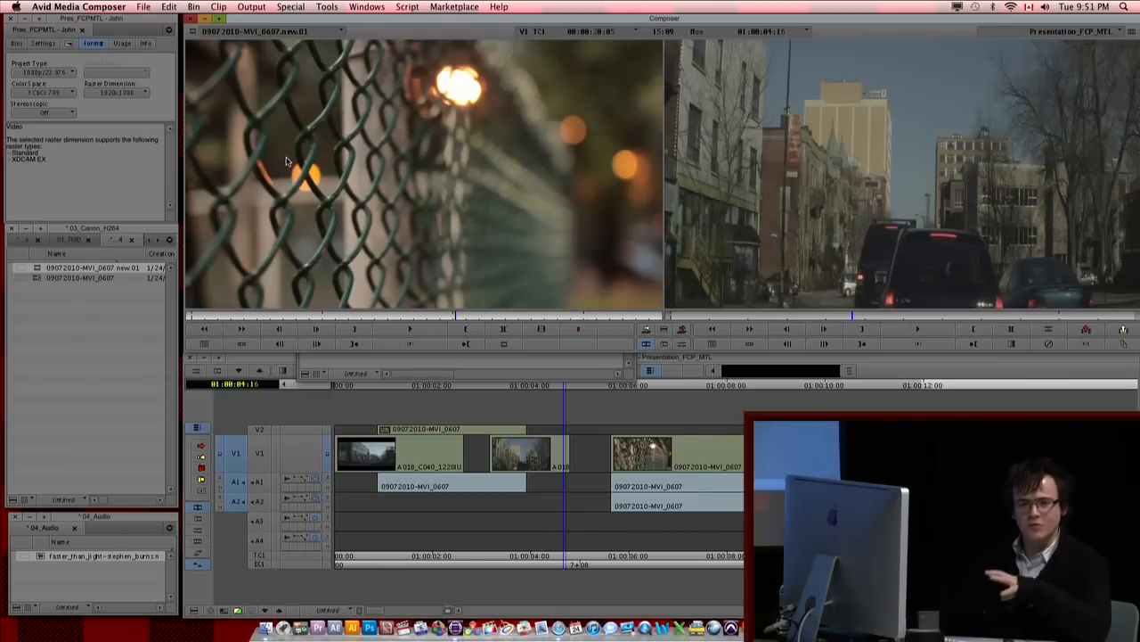
Step: Review the remaining media files in the Media Tool, then close it
click(624, 367)
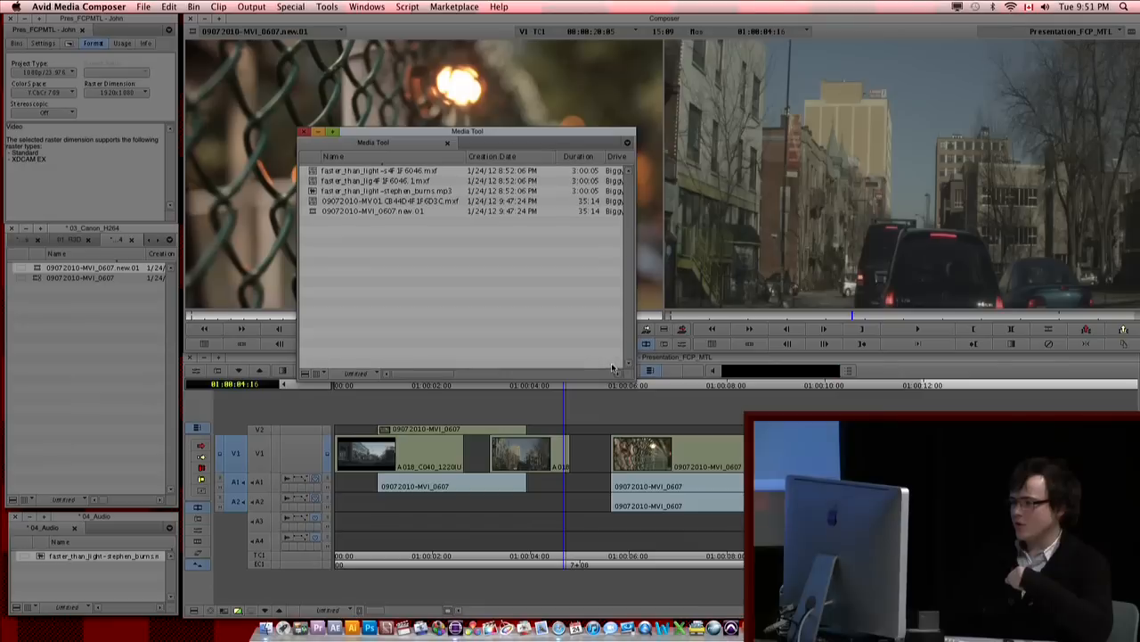
click(302, 132)
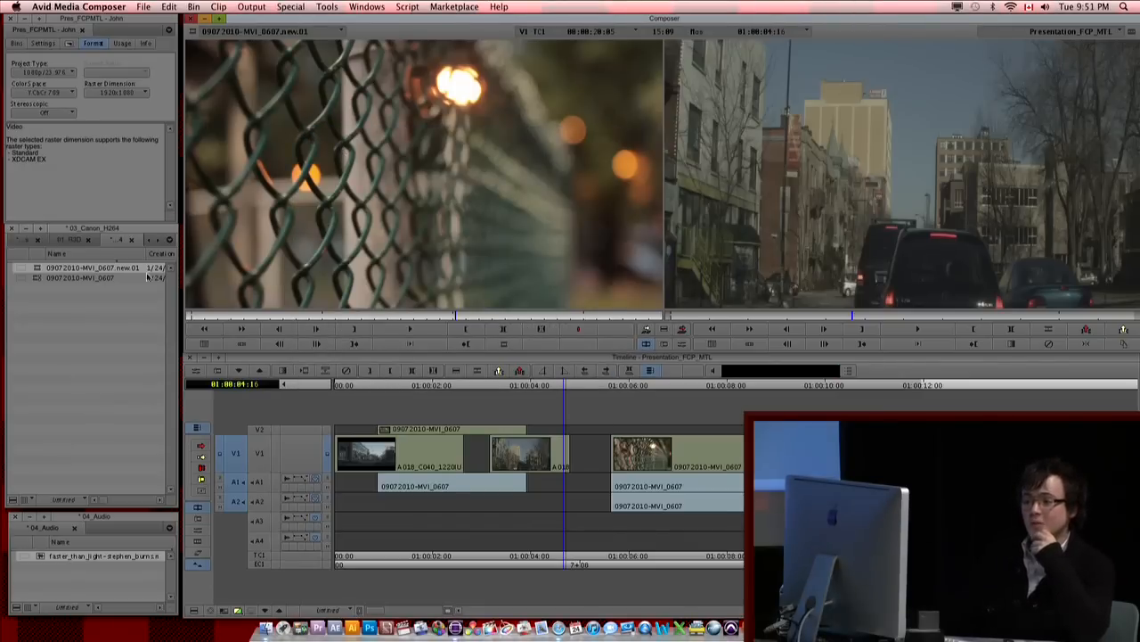
click(79, 317)
click(38, 268)
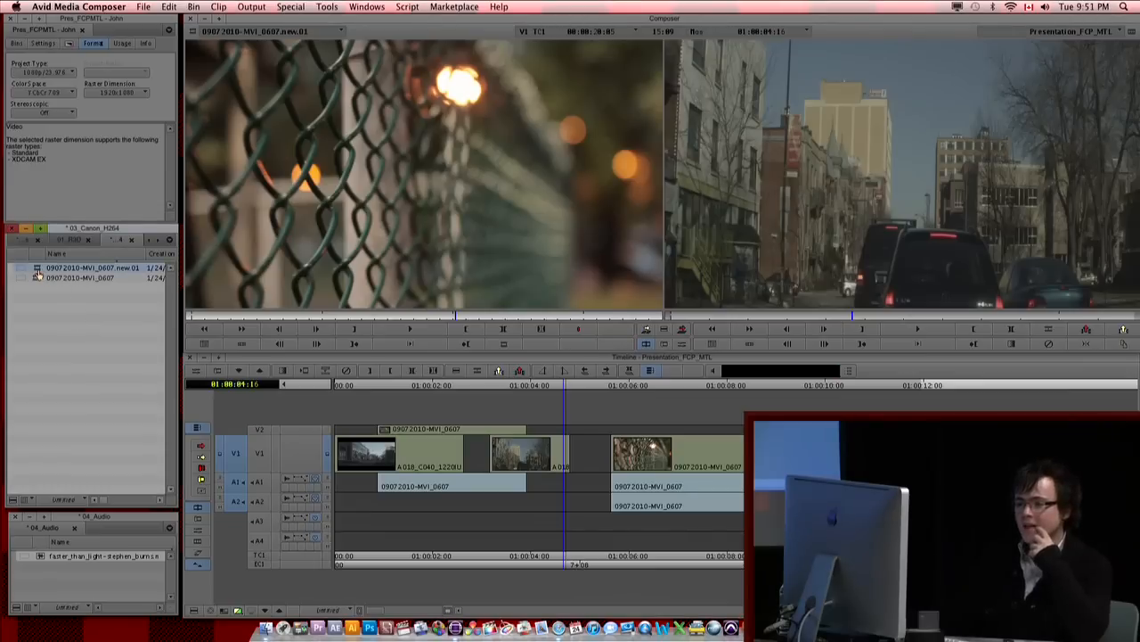
click(46, 290)
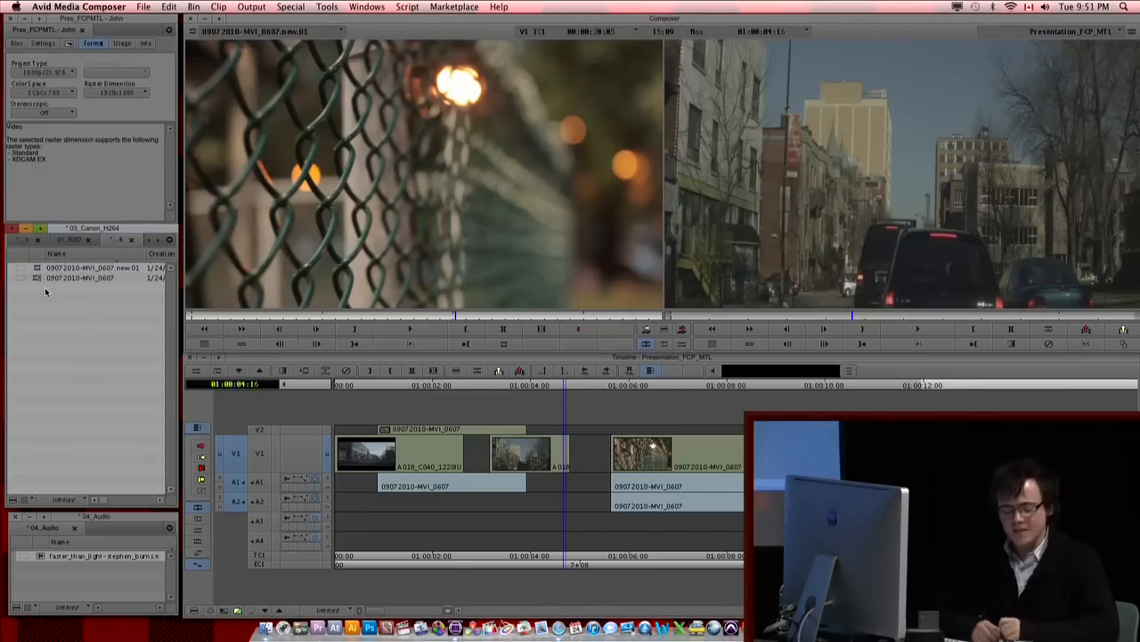
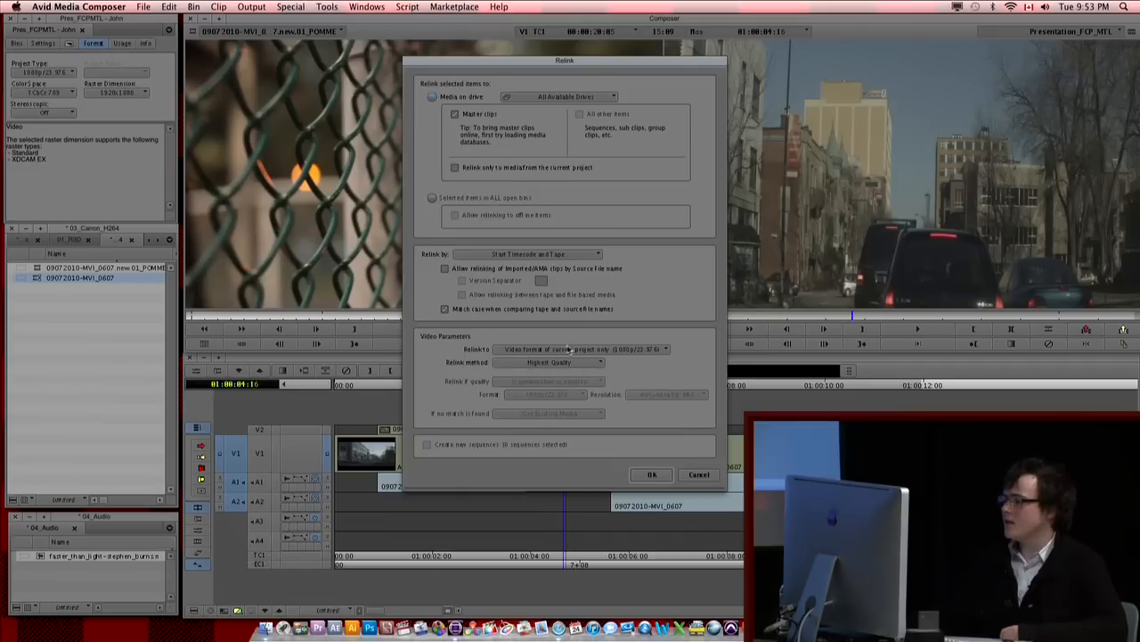
Step: Relink clip 09072010-MVI_0607 by Specific Resolution, with quality greater than or equal to 1080p/23.976 DNxHD 115 MXF
click(571, 349)
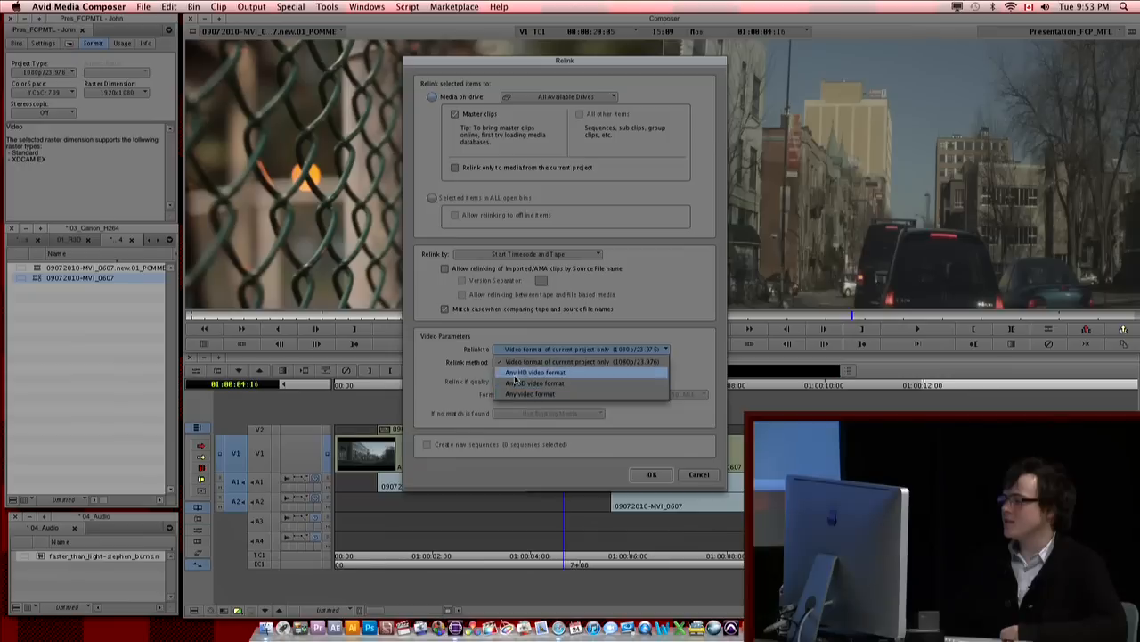
click(532, 361)
click(531, 364)
click(535, 395)
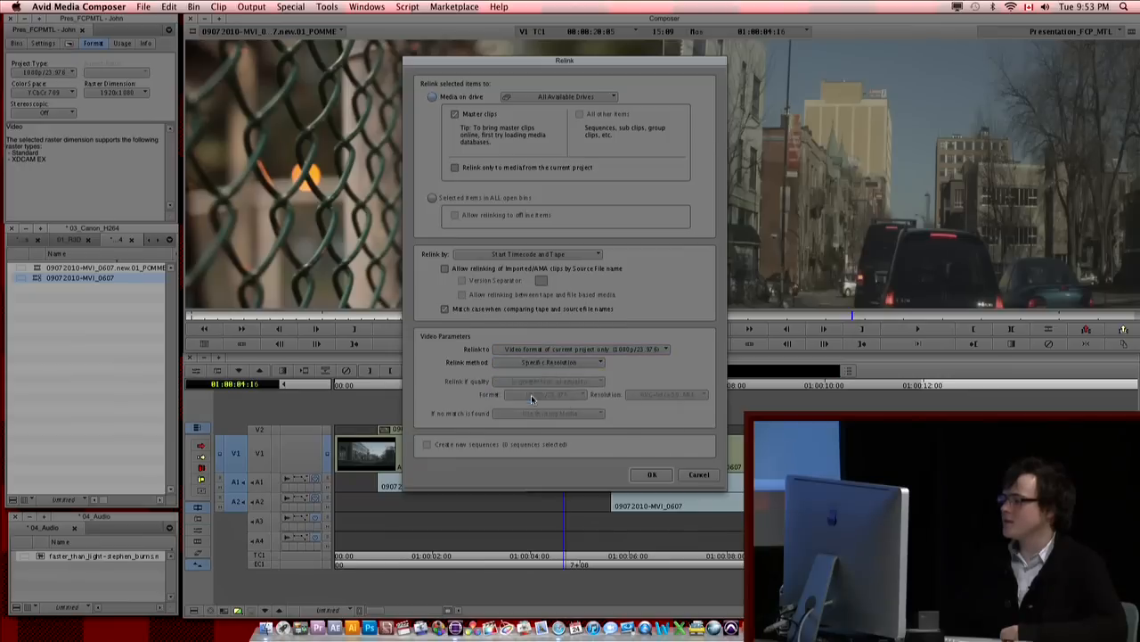
click(656, 396)
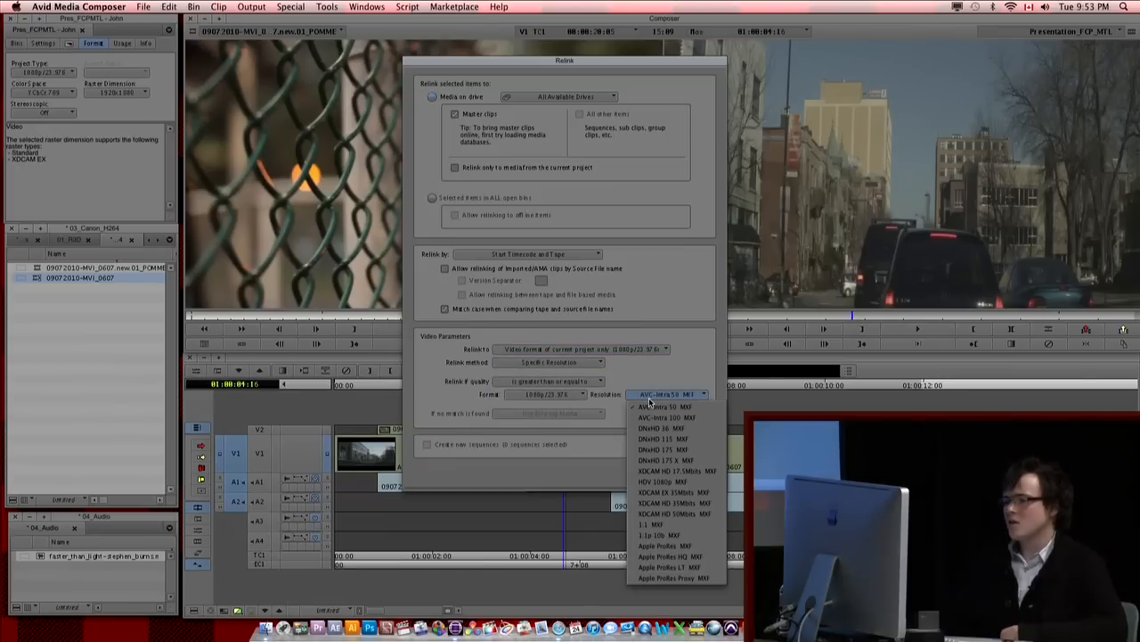
click(664, 438)
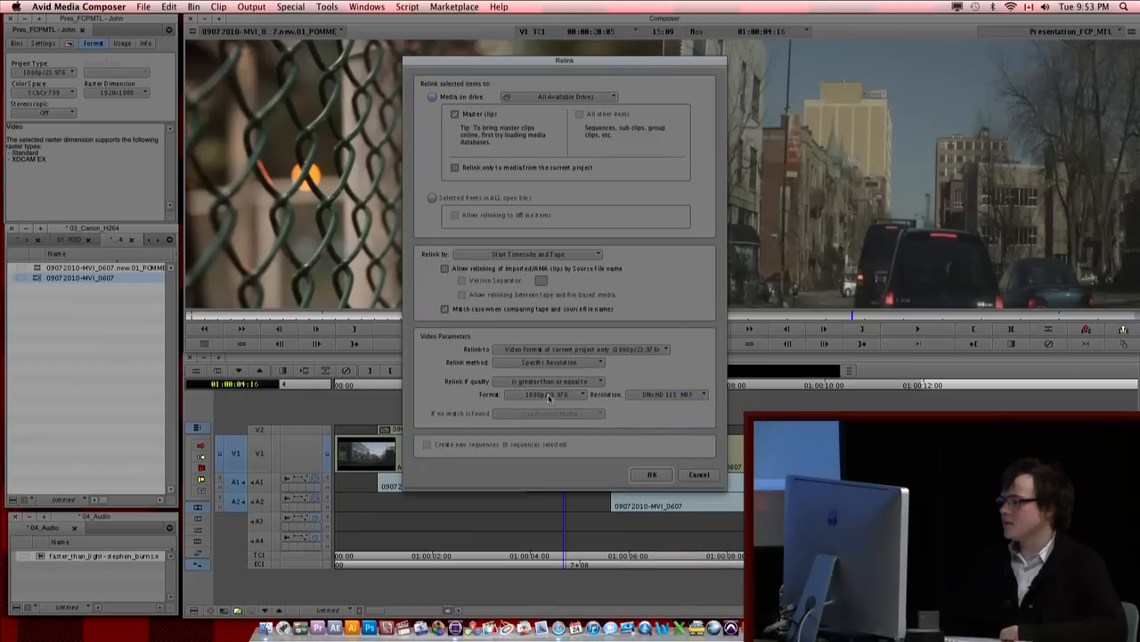
click(659, 474)
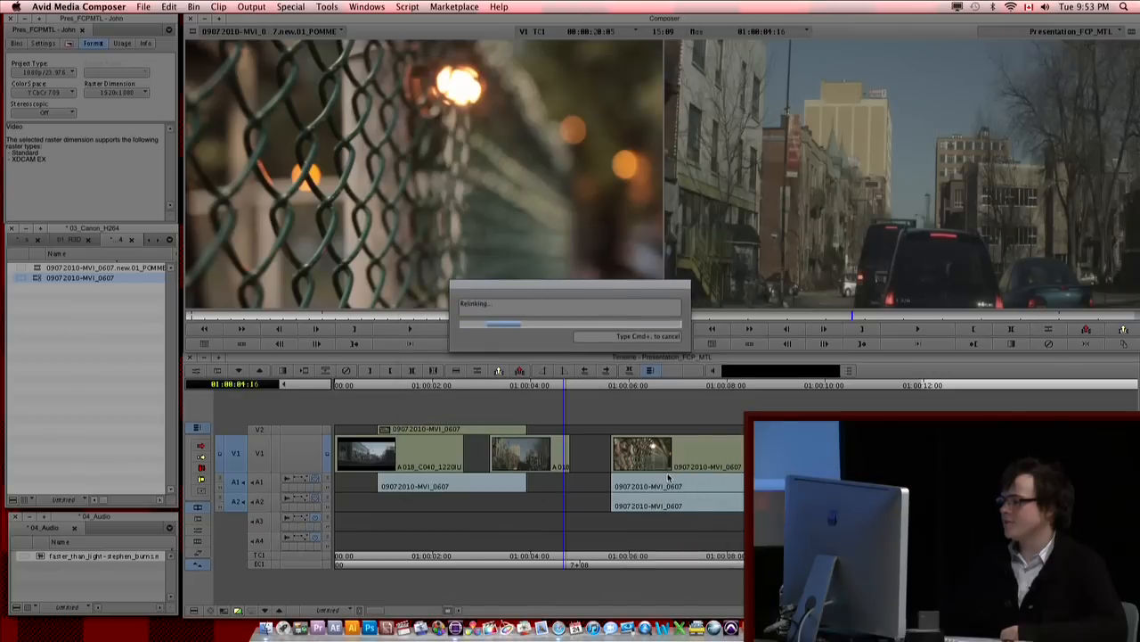
click(99, 345)
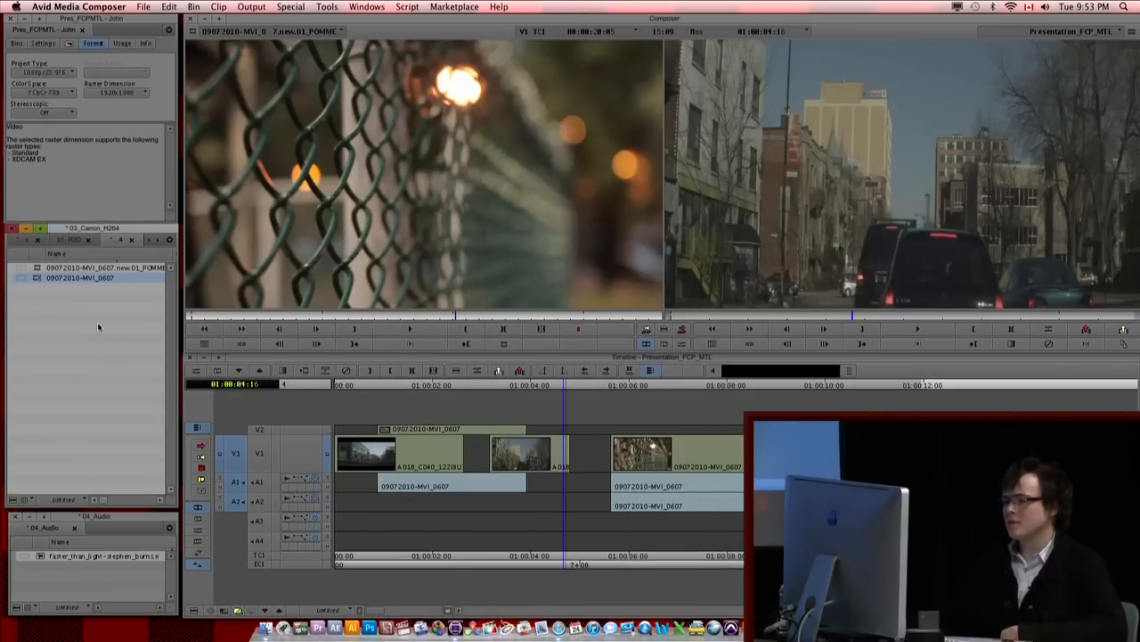
Step: Relink 09072010-MVI_0607 to media on the Biggy drive, using the Highest Quality relink method
right_click(36, 278)
click(73, 294)
click(570, 139)
click(556, 163)
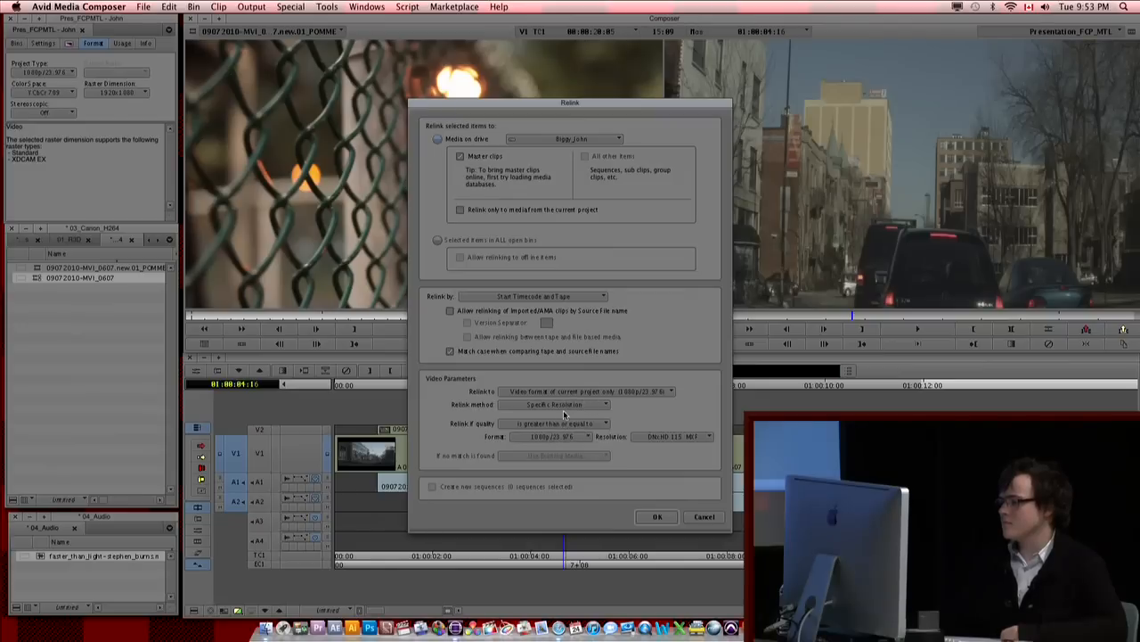
click(563, 405)
click(563, 417)
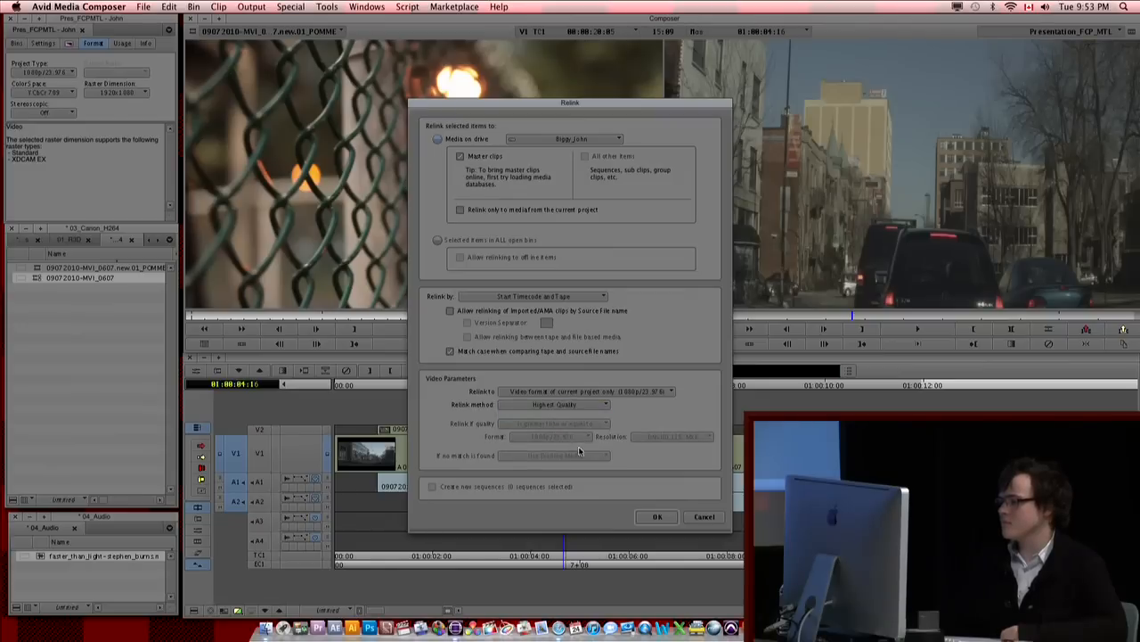
click(655, 516)
Step: Relink 09072010-MVI_0607 by Specific Resolution, with quality less than or equal to DNxHD 115 MXF in the current project format
right_click(40, 283)
click(80, 262)
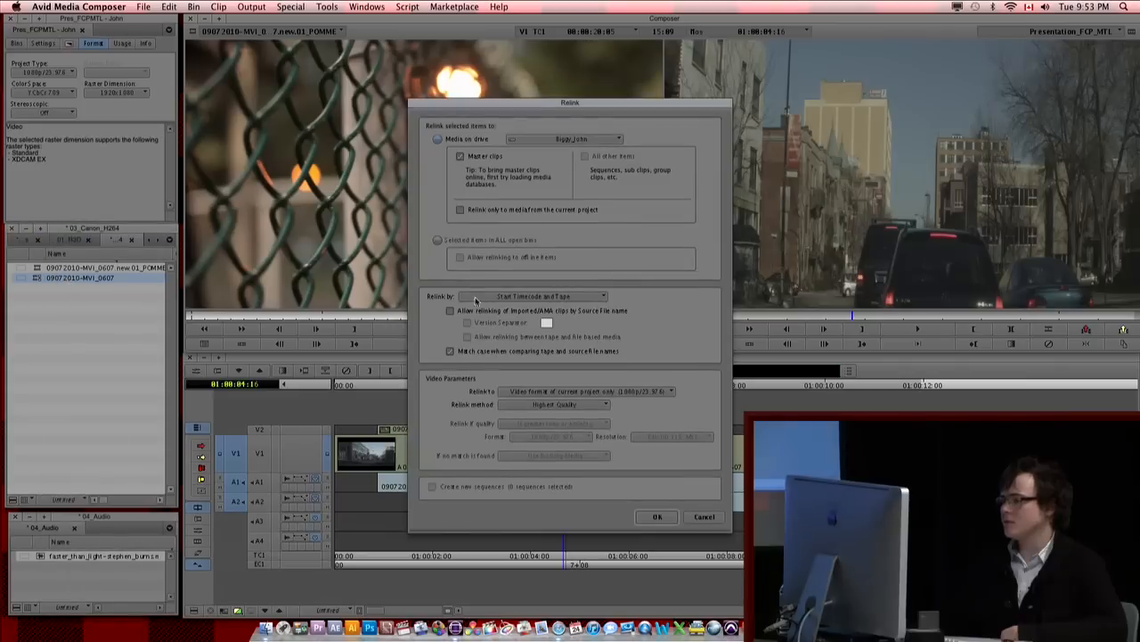
click(563, 406)
click(552, 438)
click(559, 424)
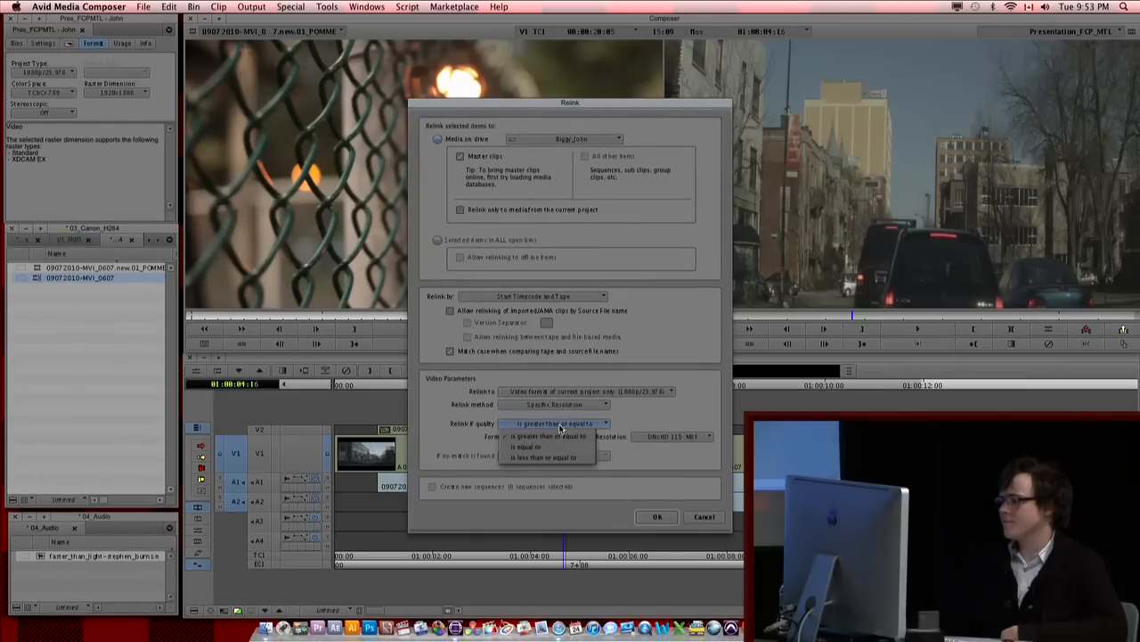
click(543, 456)
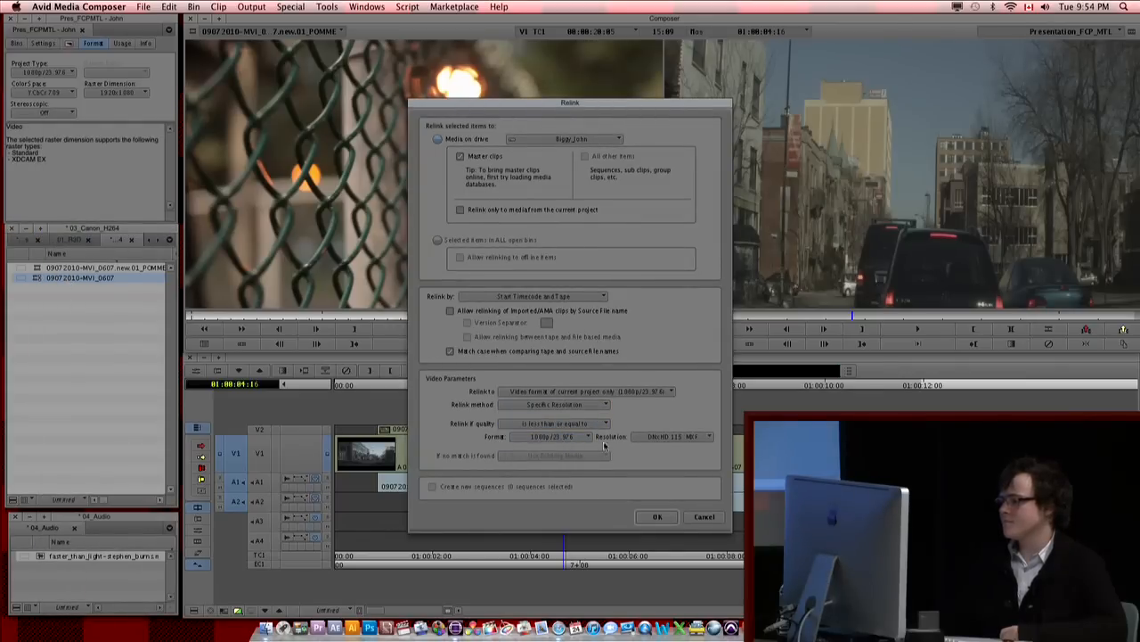
click(661, 437)
click(664, 472)
click(636, 392)
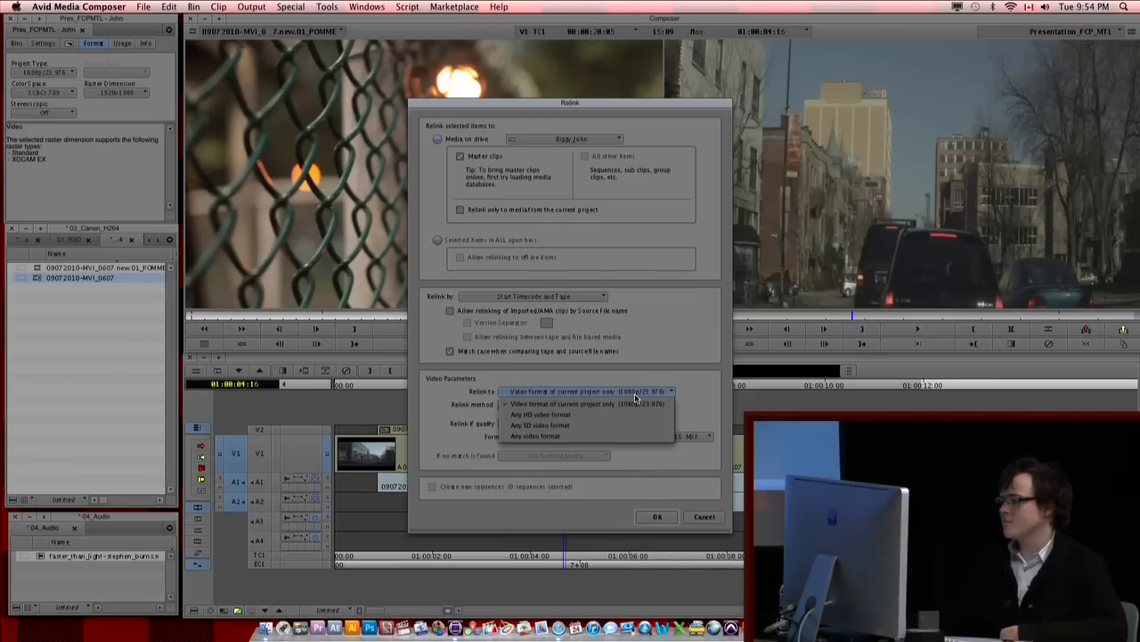
click(631, 404)
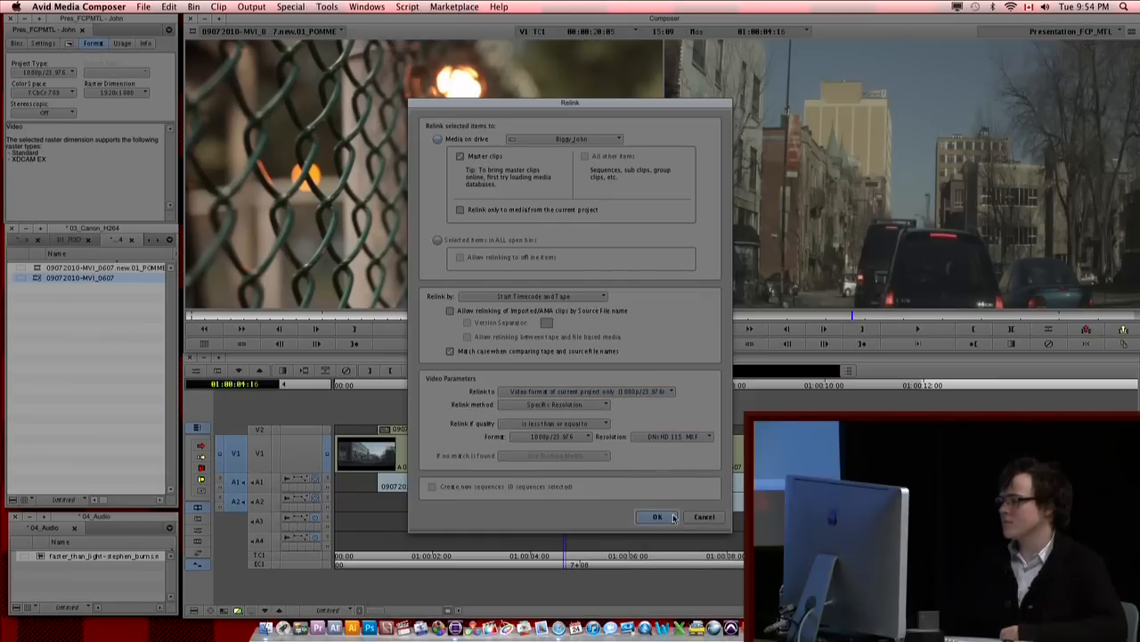
click(659, 523)
Step: Relink 09072010-MVI_0607 using the Most Compressed relink method
click(47, 293)
right_click(48, 293)
click(40, 282)
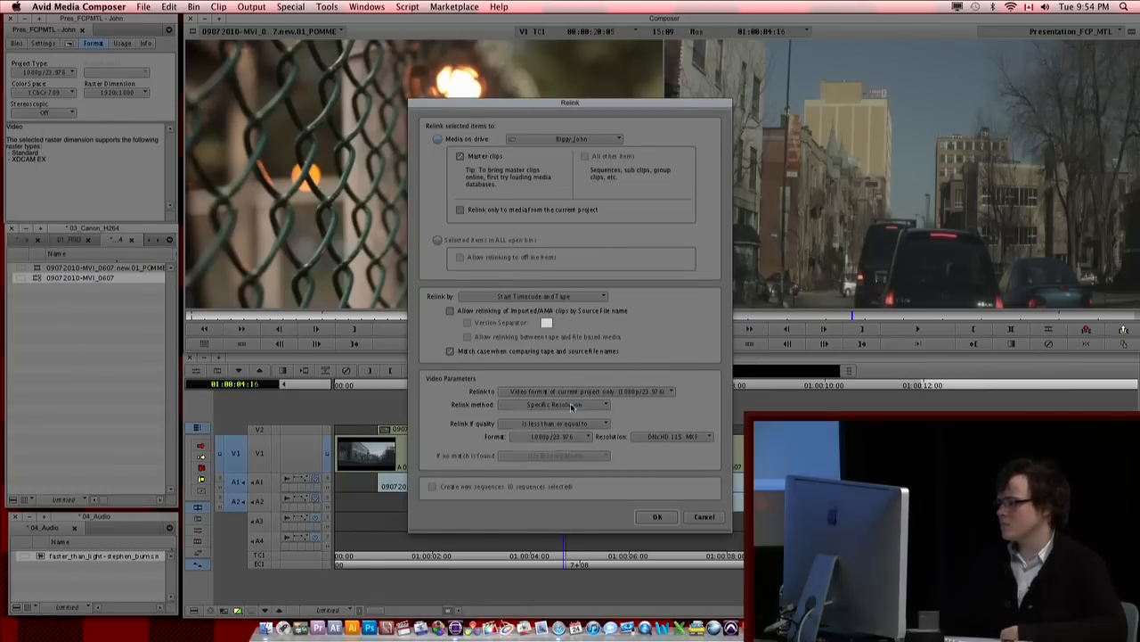
click(573, 407)
click(566, 432)
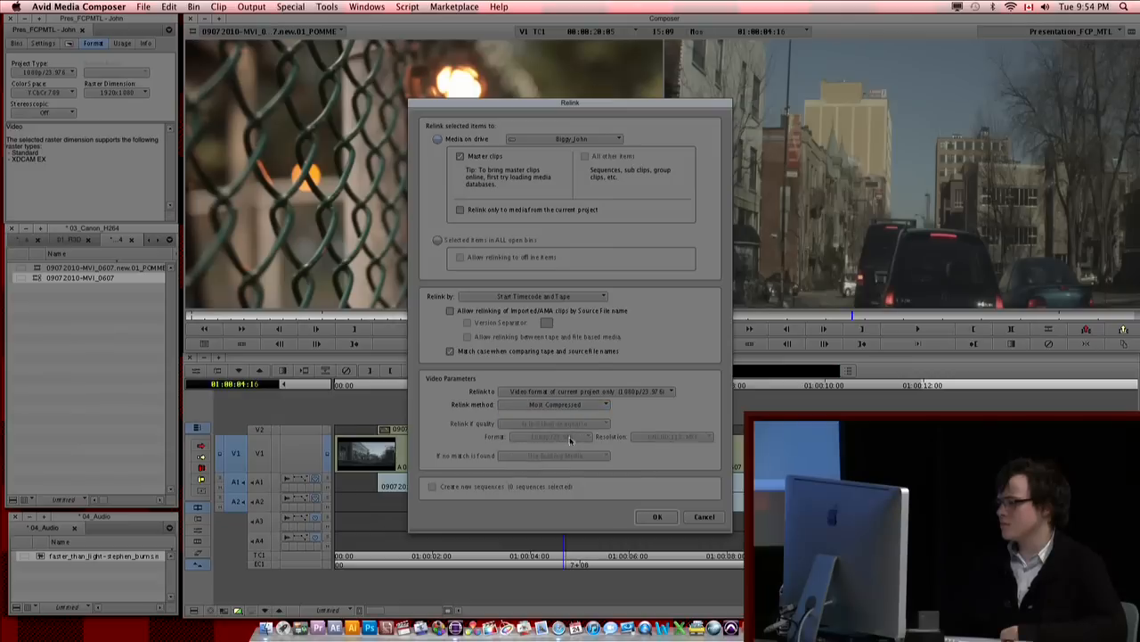
click(656, 518)
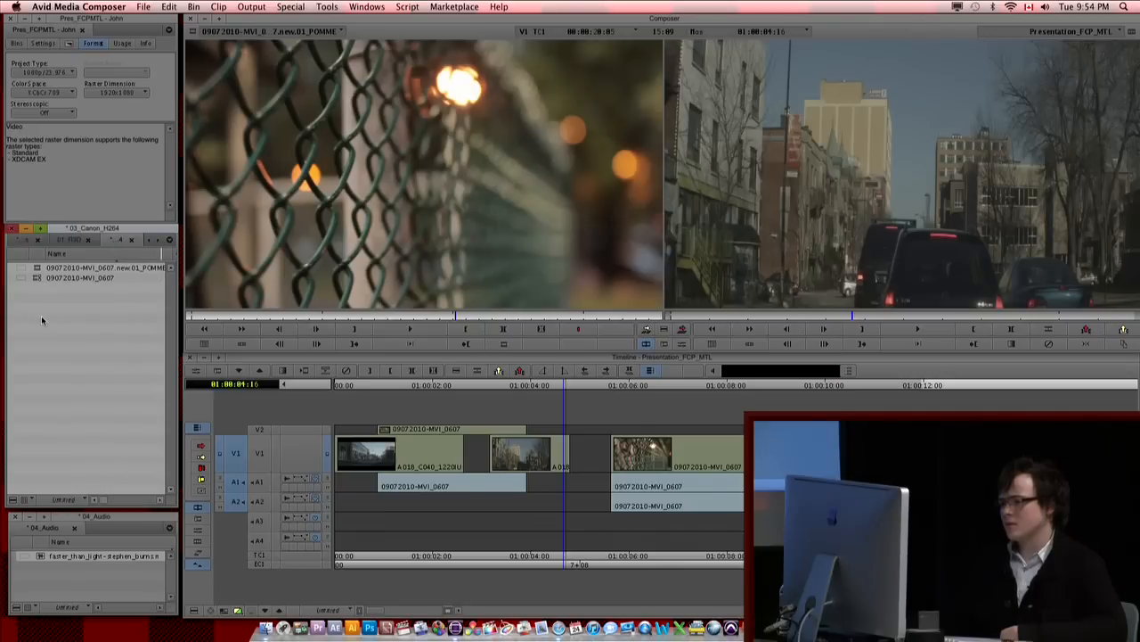
click(34, 278)
right_click(39, 280)
click(103, 281)
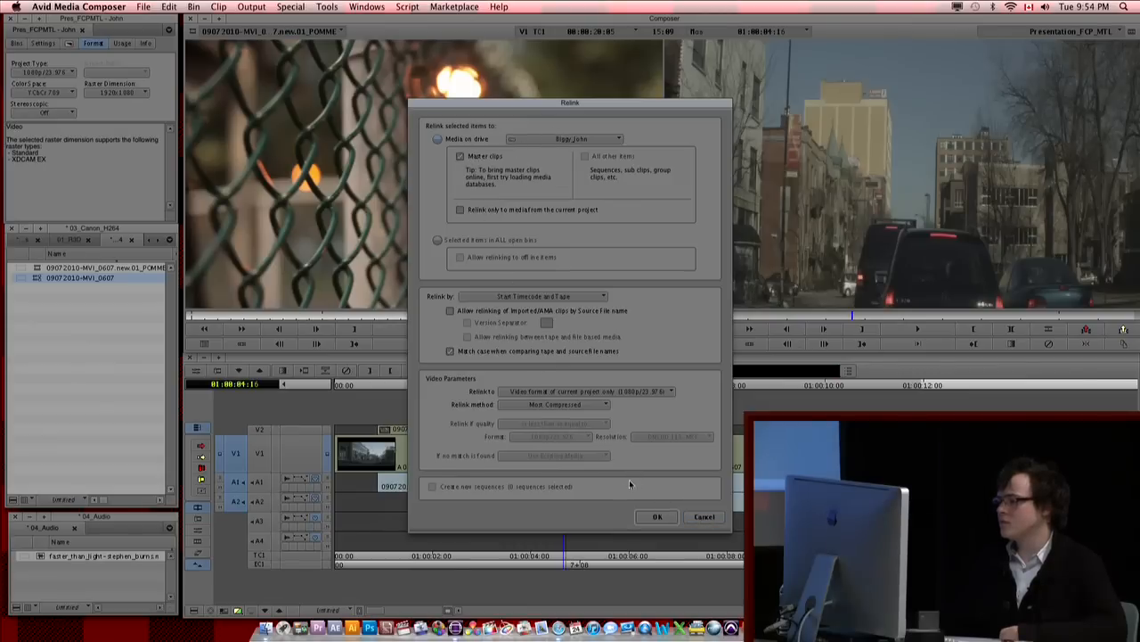
click(712, 519)
click(42, 338)
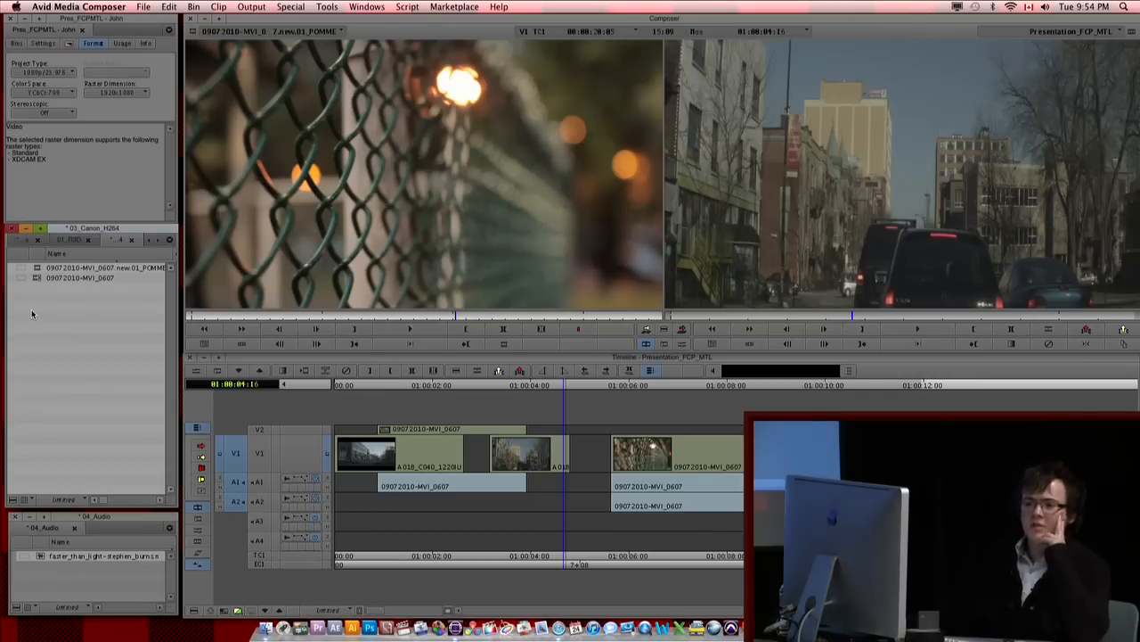
Step: Open the 02_Prores bin and load clip A018_C040_1220IU in the source monitor
click(41, 18)
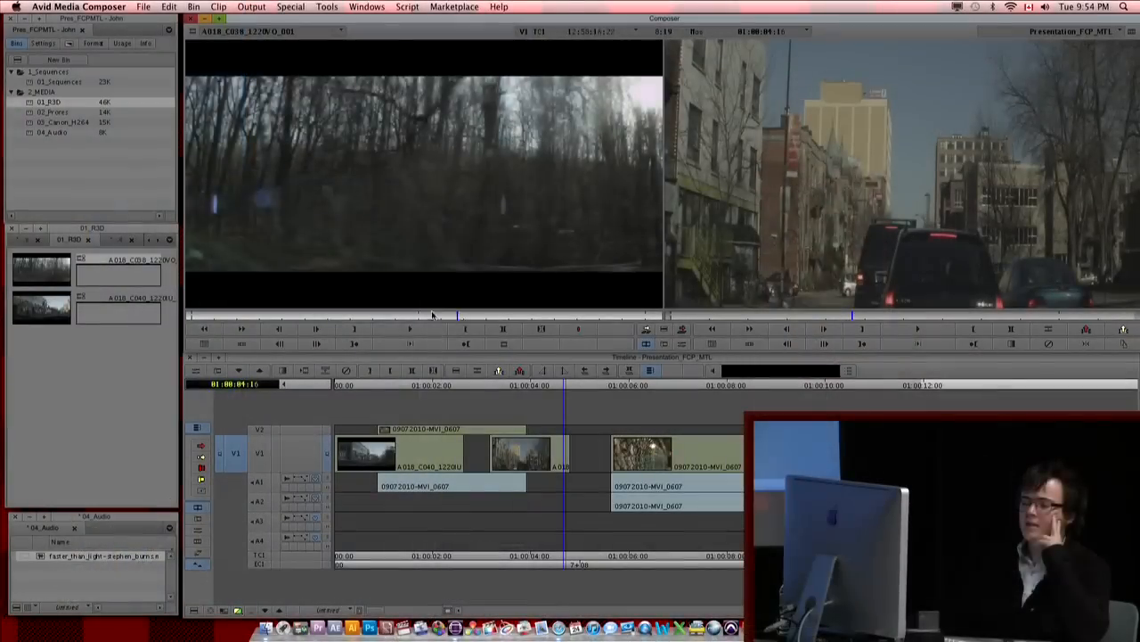
double_click(26, 115)
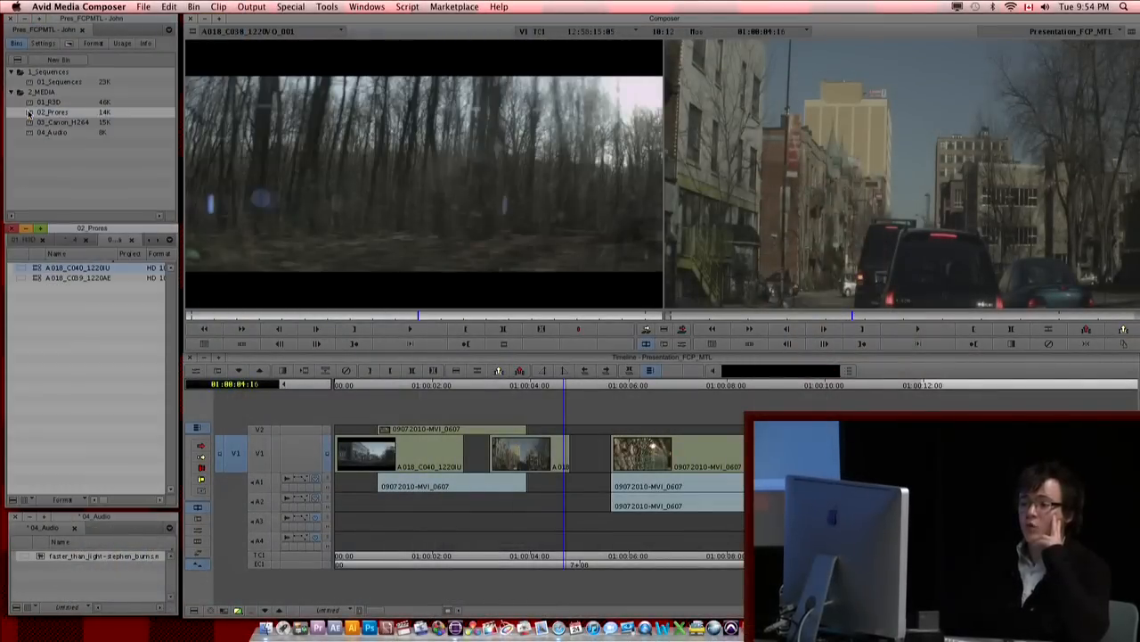
double_click(41, 268)
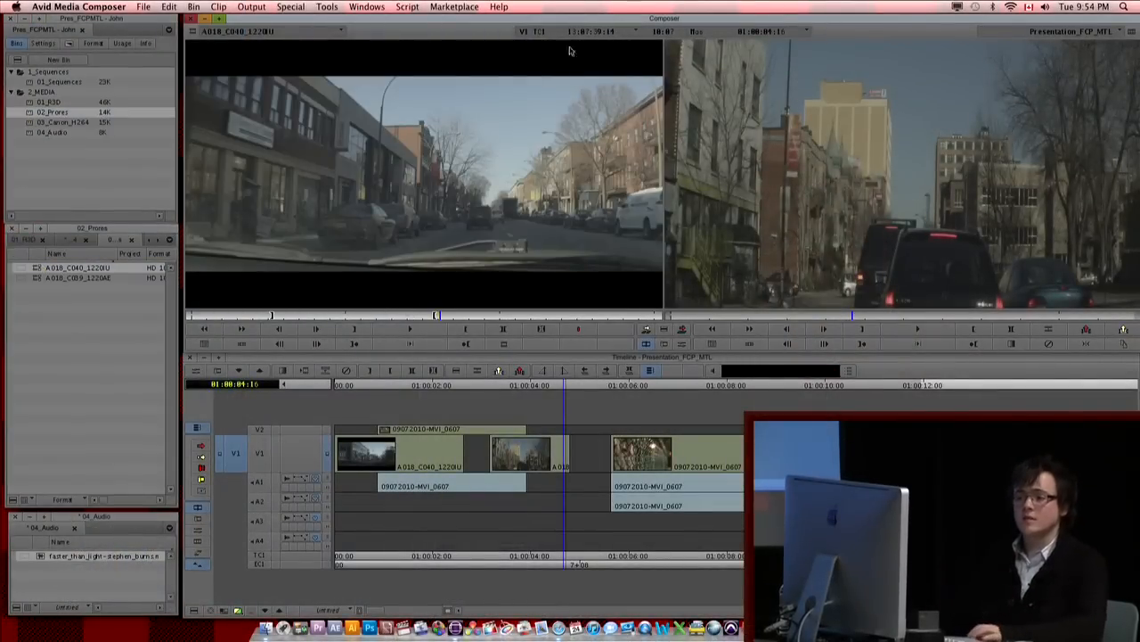
Step: Switch the 02_Prores bin to the Capture view, enlarging its window to read the columns and shrinking it again
click(117, 500)
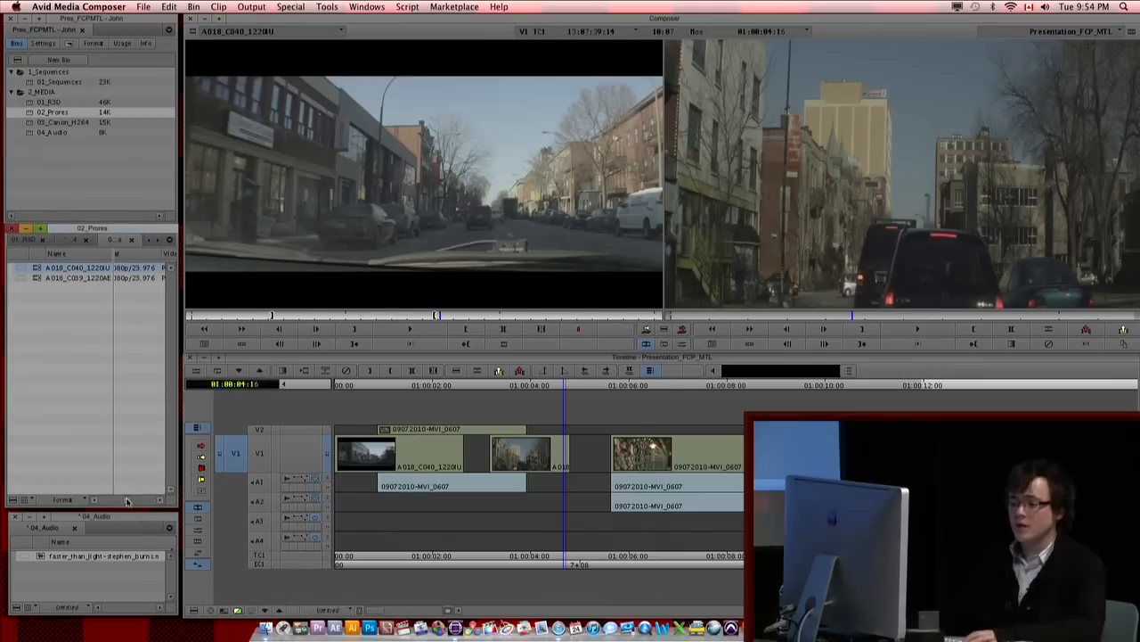
drag(171, 504, 424, 513)
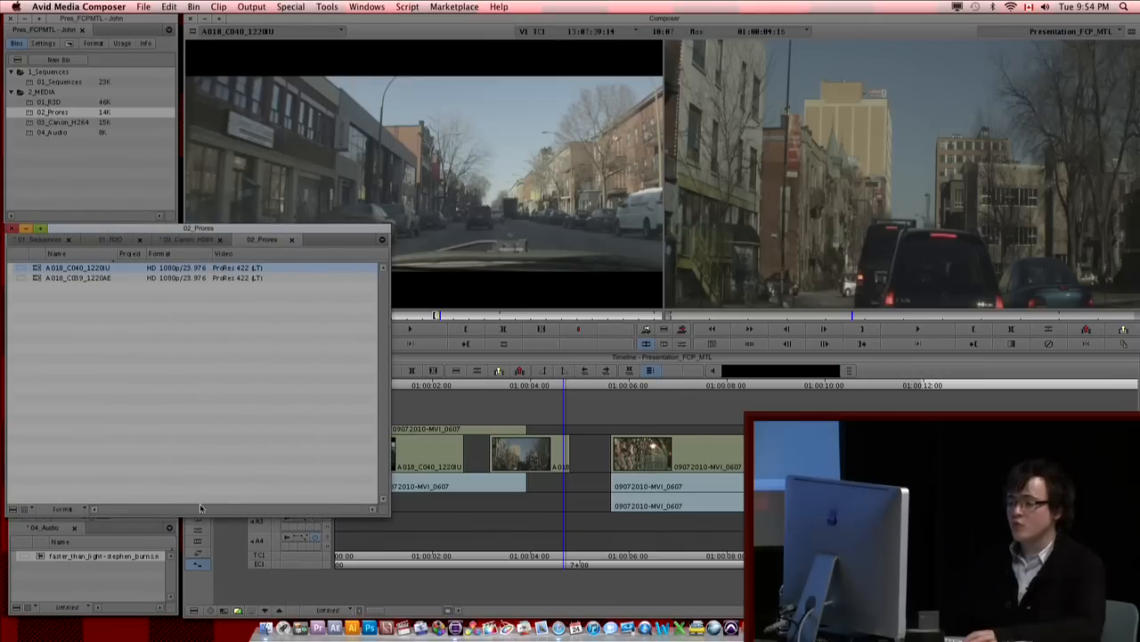
click(14, 511)
click(15, 513)
right_click(50, 447)
click(50, 526)
click(53, 510)
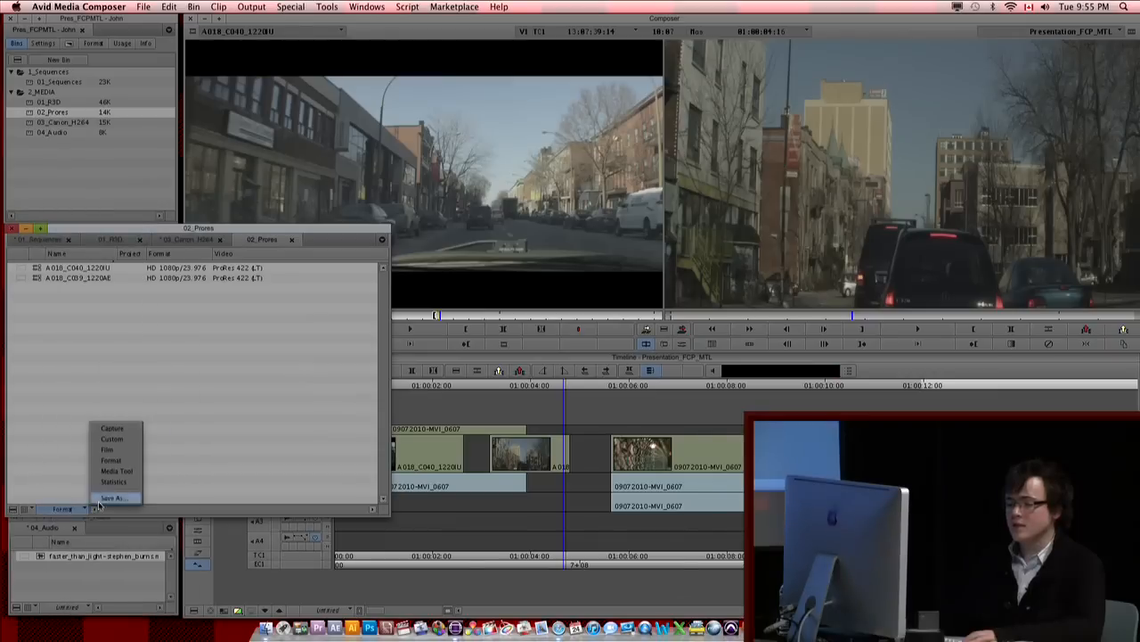
click(112, 428)
mouse_move(130, 510)
mouse_down()
mouse_move(260, 511)
mouse_move(109, 509)
mouse_up()
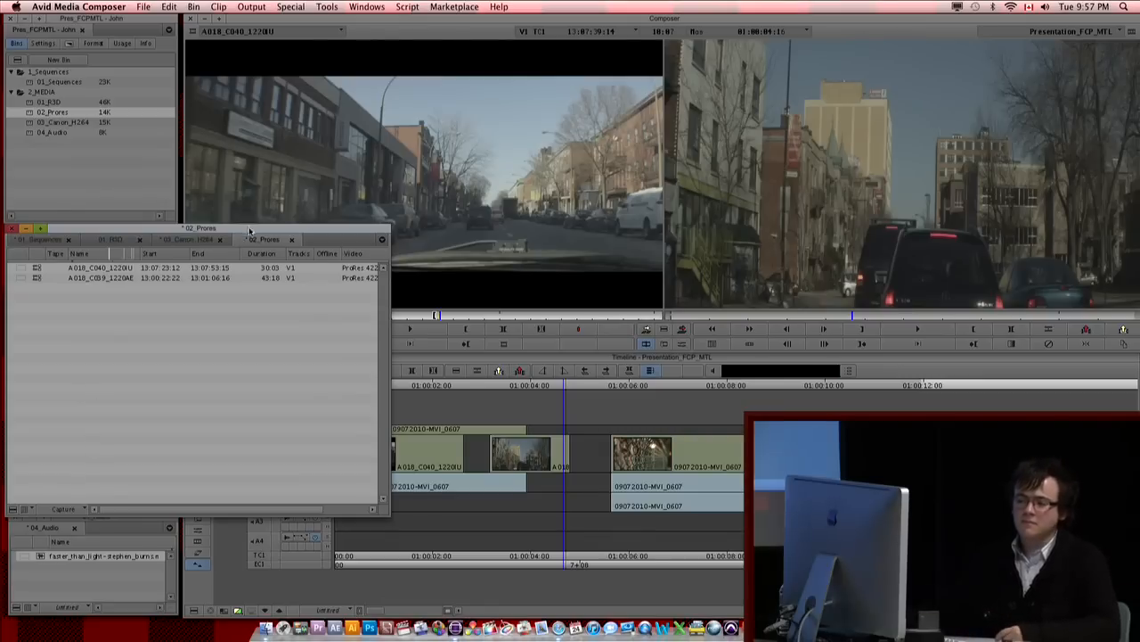
drag(386, 513, 177, 501)
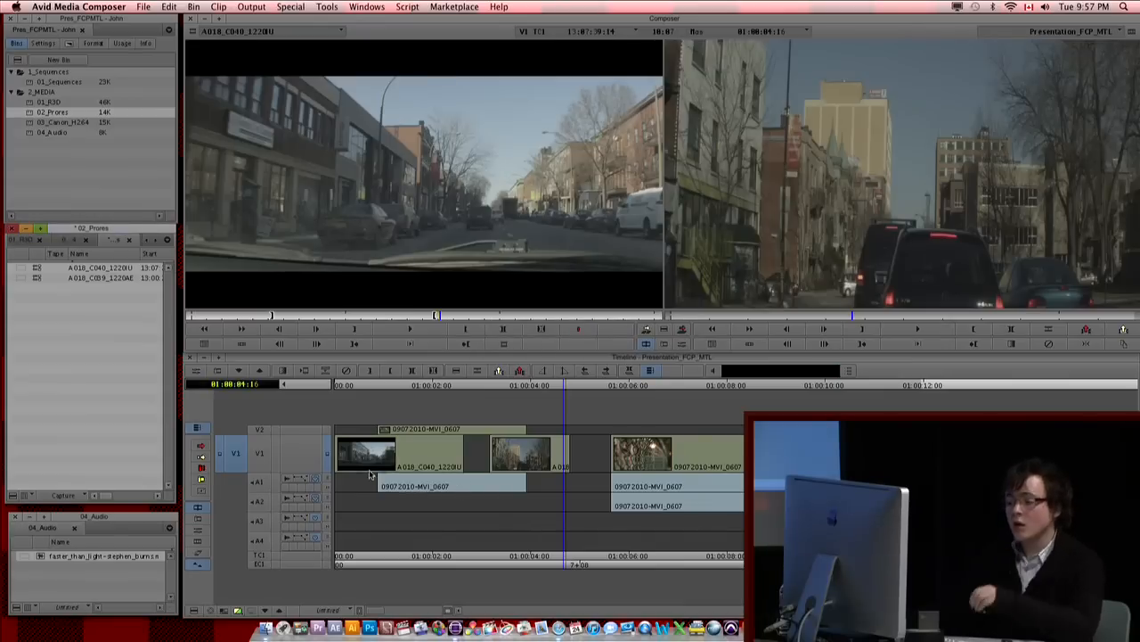
Step: Mark the Presentation_FCP_MTL sequence from its start to 01:00:05:04 with tracks V2, V1 and A1 selected
click(265, 465)
drag(631, 521, 302, 489)
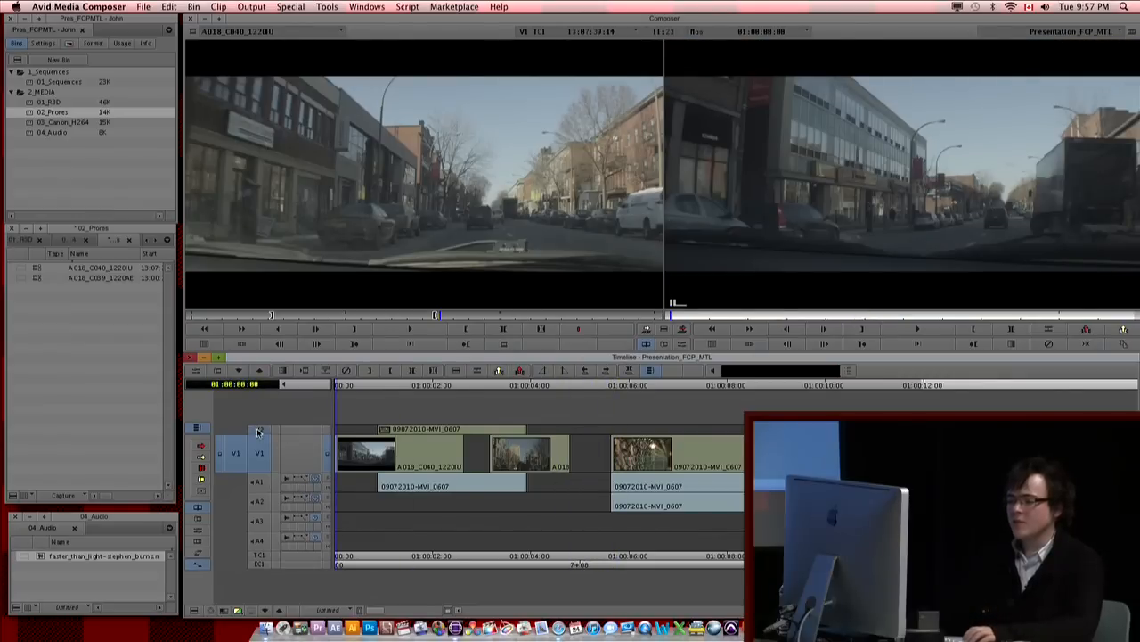
drag(428, 461, 611, 468)
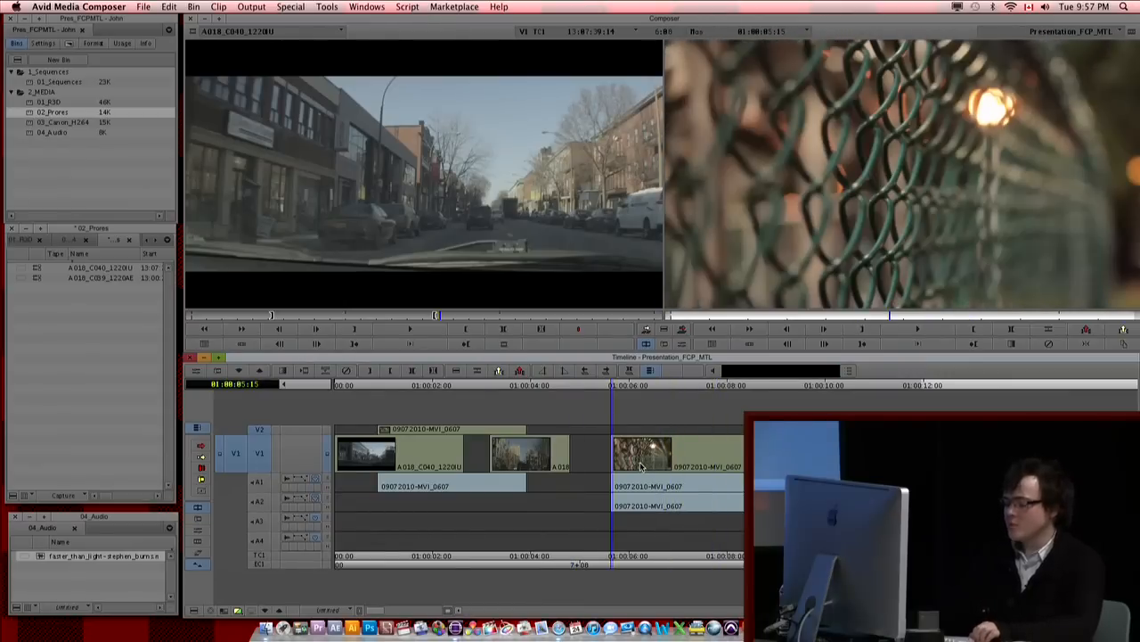
drag(499, 469, 590, 459)
key(o)
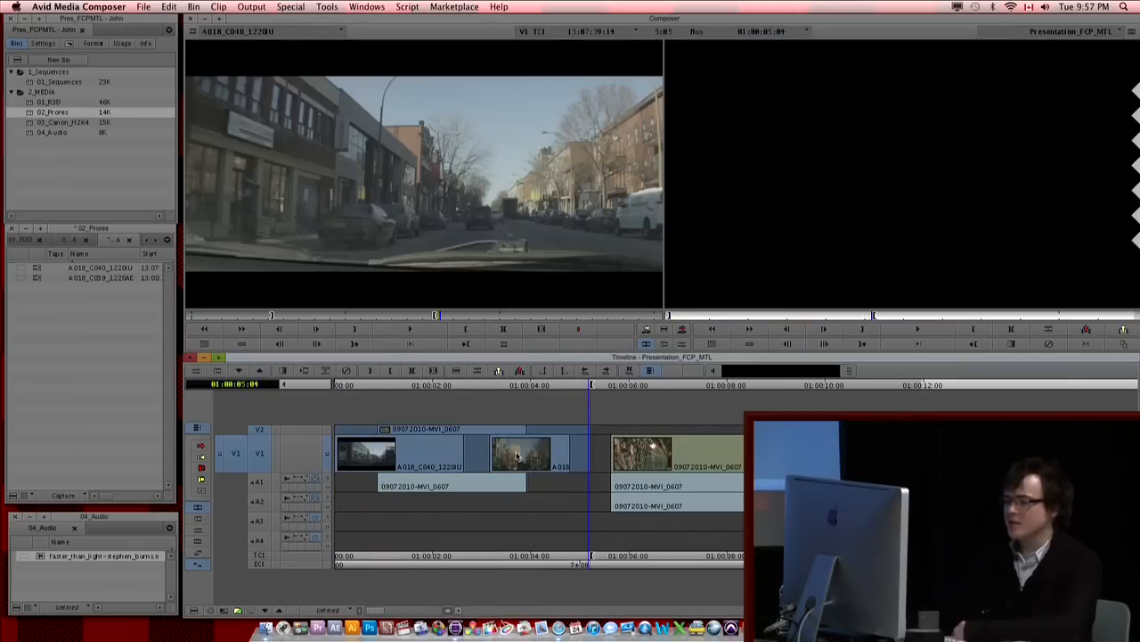
click(262, 485)
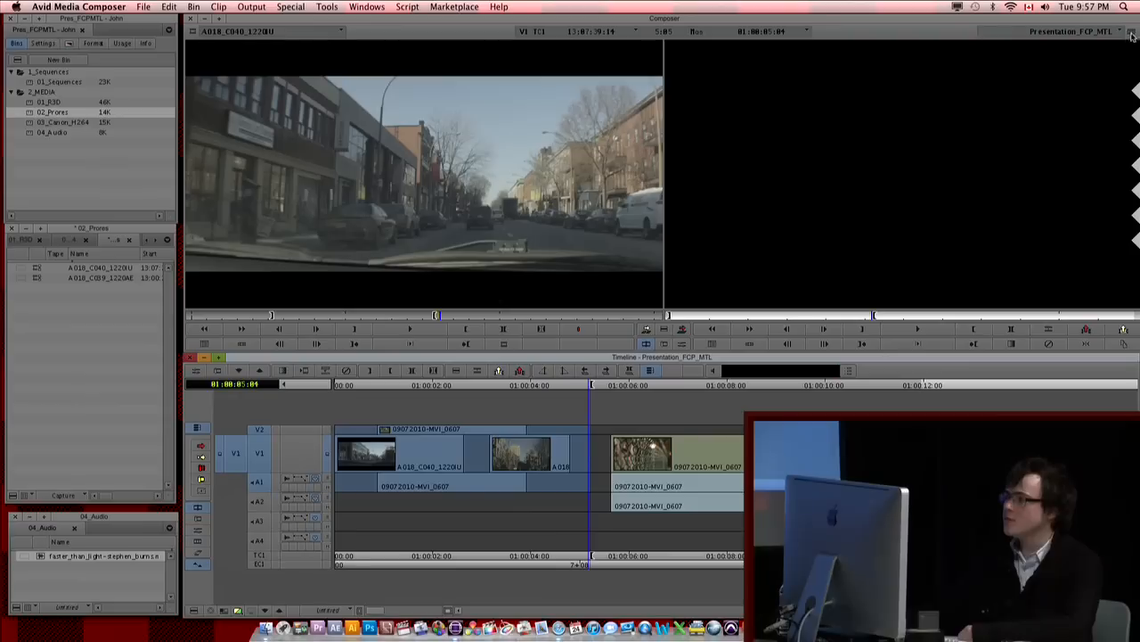
Step: Create a subsequence of the marked section in the 02_Prores bin, and load it in the timeline to scrub through it
drag(1131, 34, 74, 329)
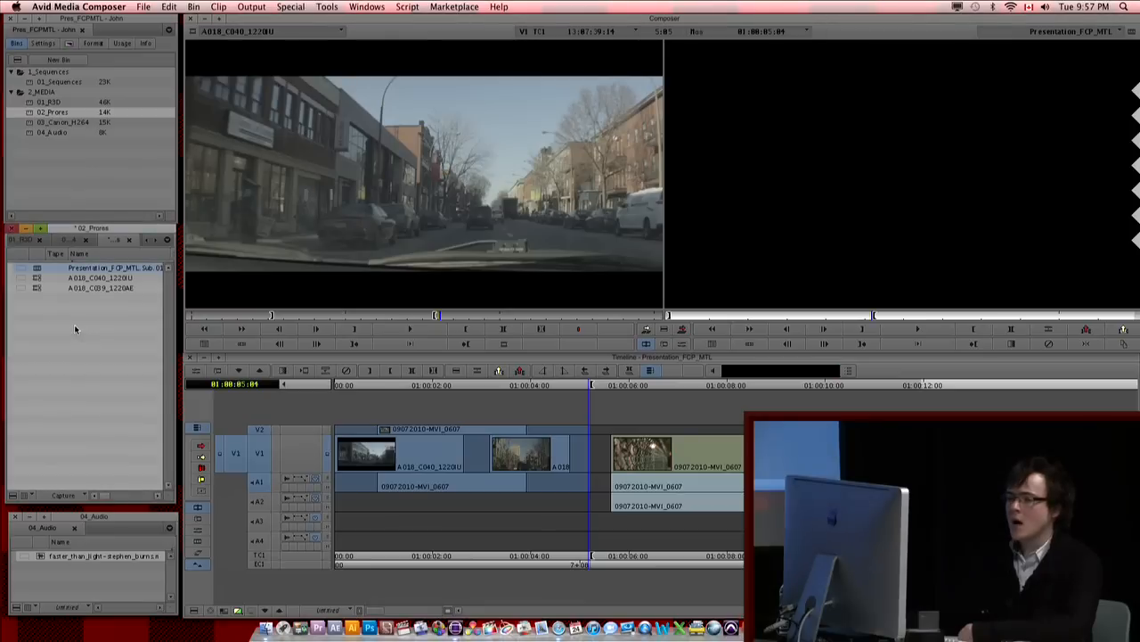
click(76, 329)
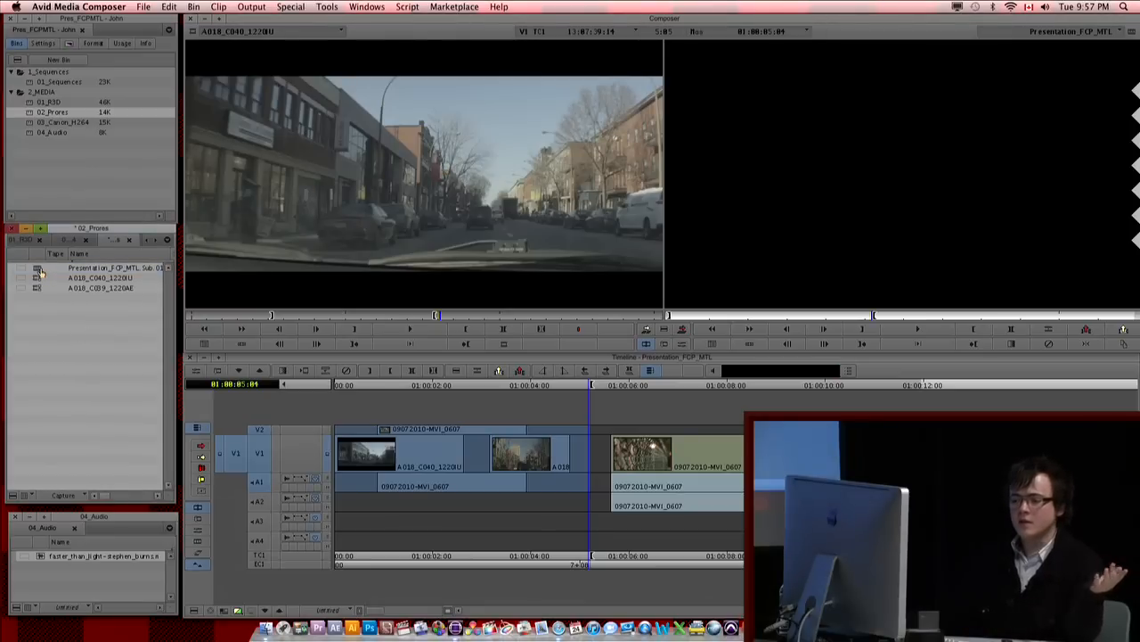
click(38, 270)
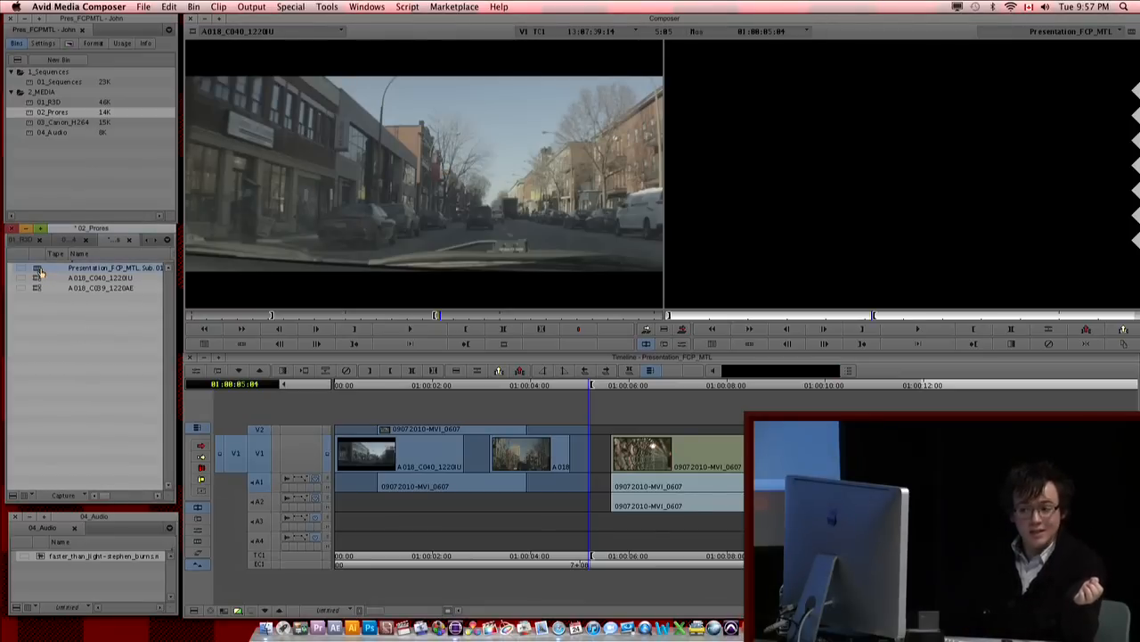
double_click(39, 270)
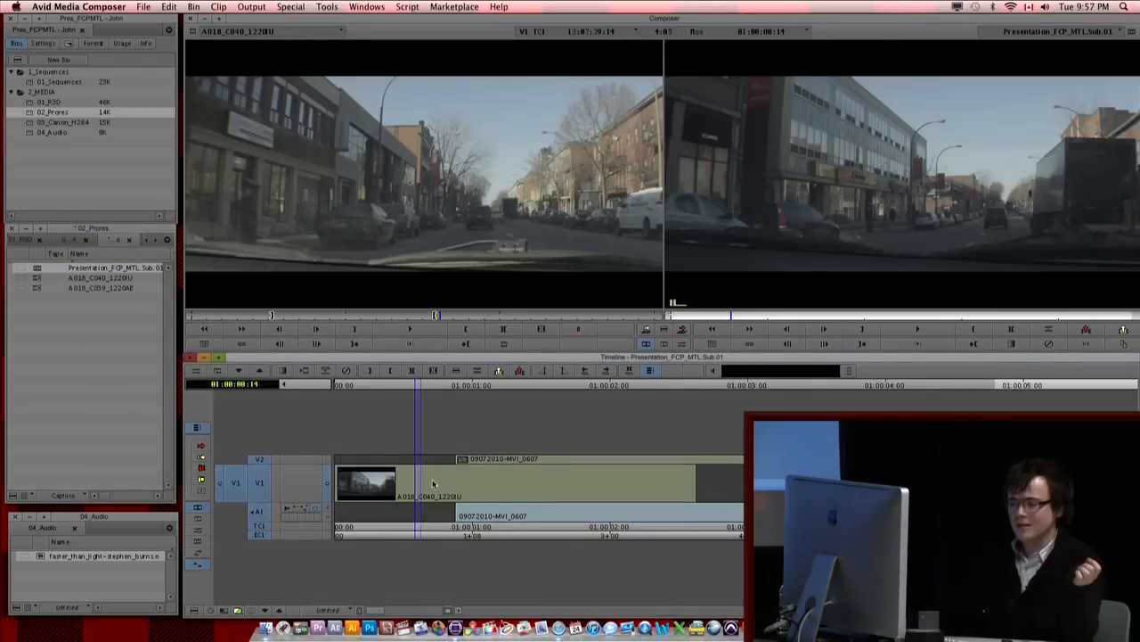
drag(434, 484, 713, 486)
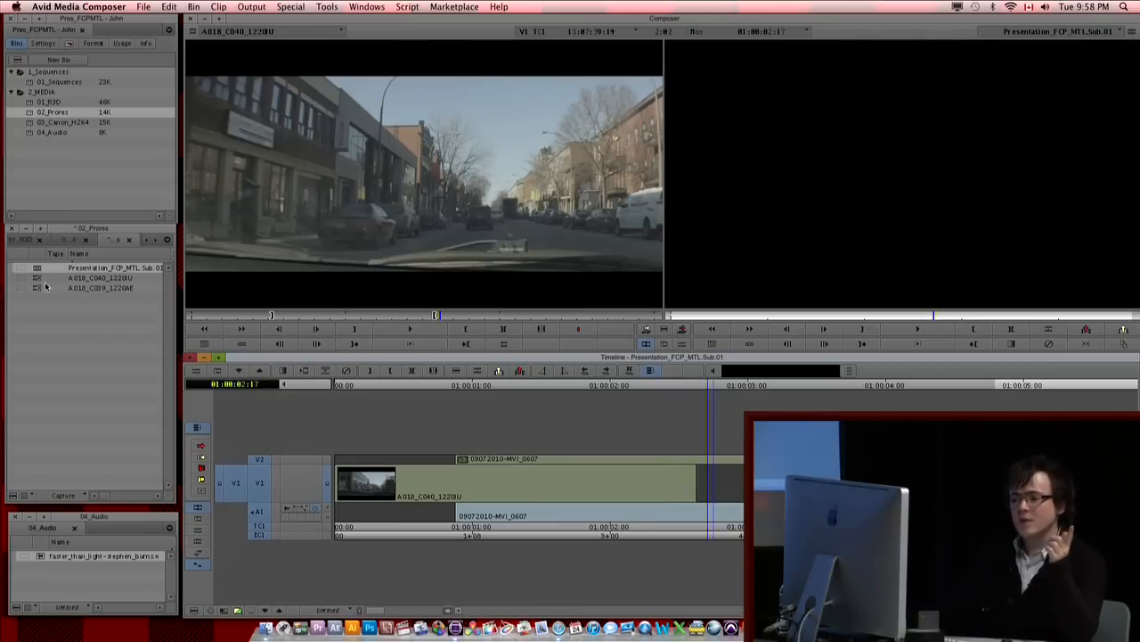
Step: Load the Presentation_FCP_MTL sequence back in the record monitor, clearing its marks and moving the playhead to 01:00:10:23
click(29, 85)
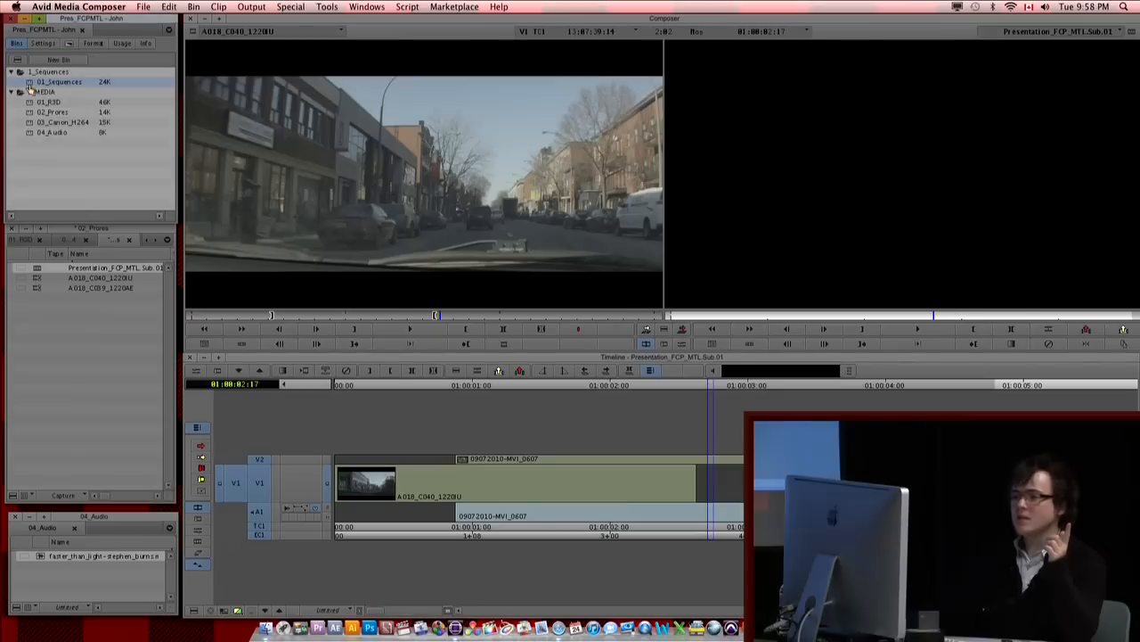
click(1054, 34)
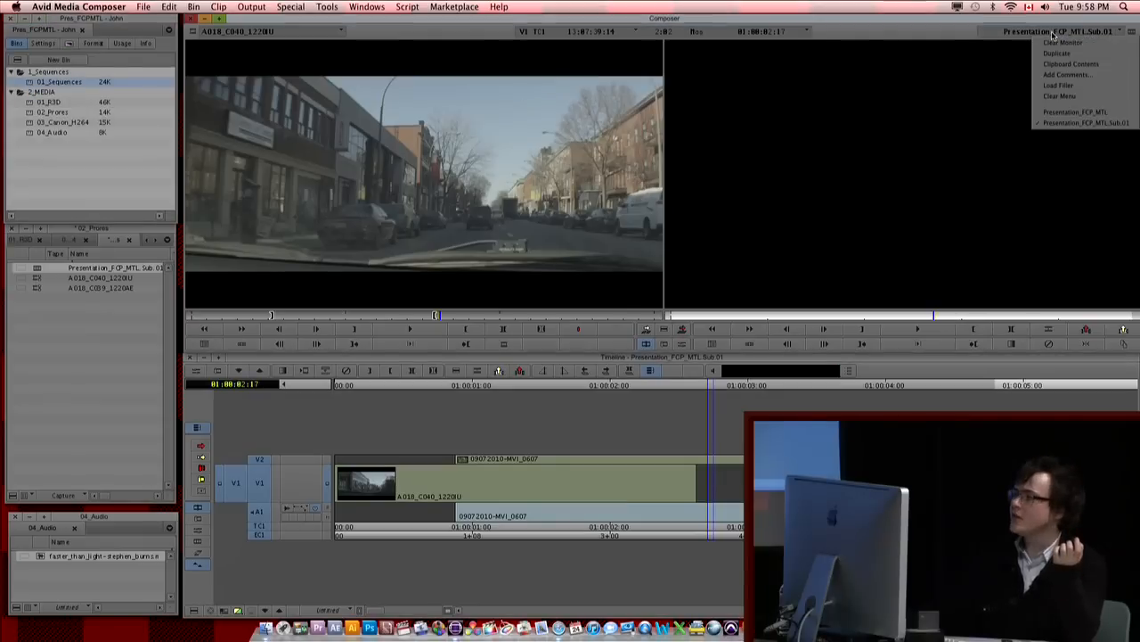
click(1062, 113)
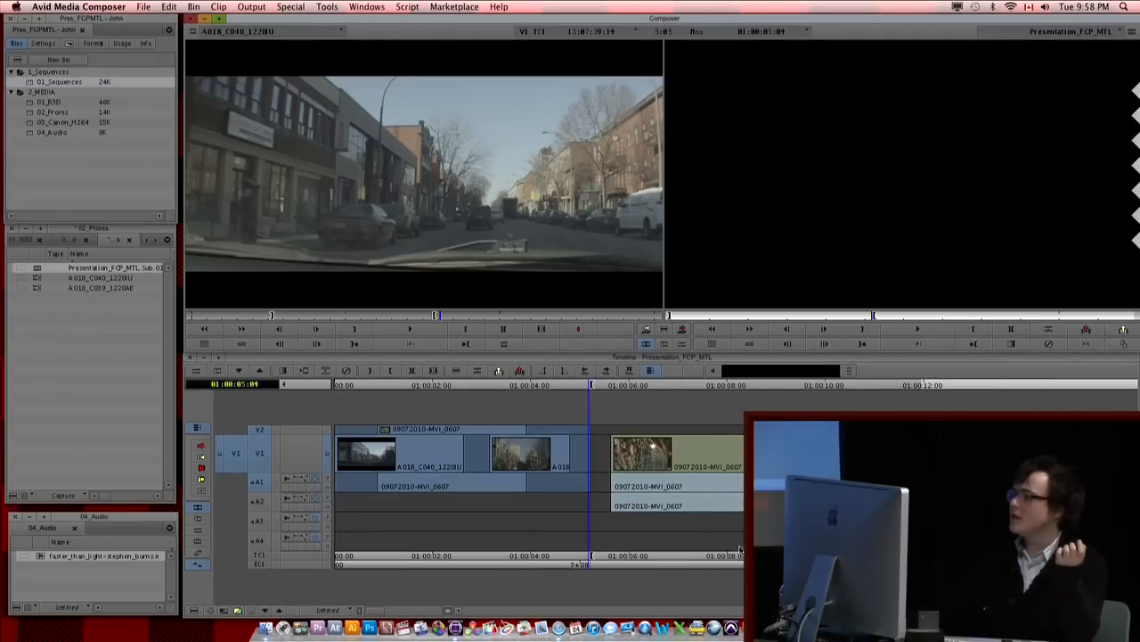
click(533, 512)
key(g)
drag(599, 508, 756, 490)
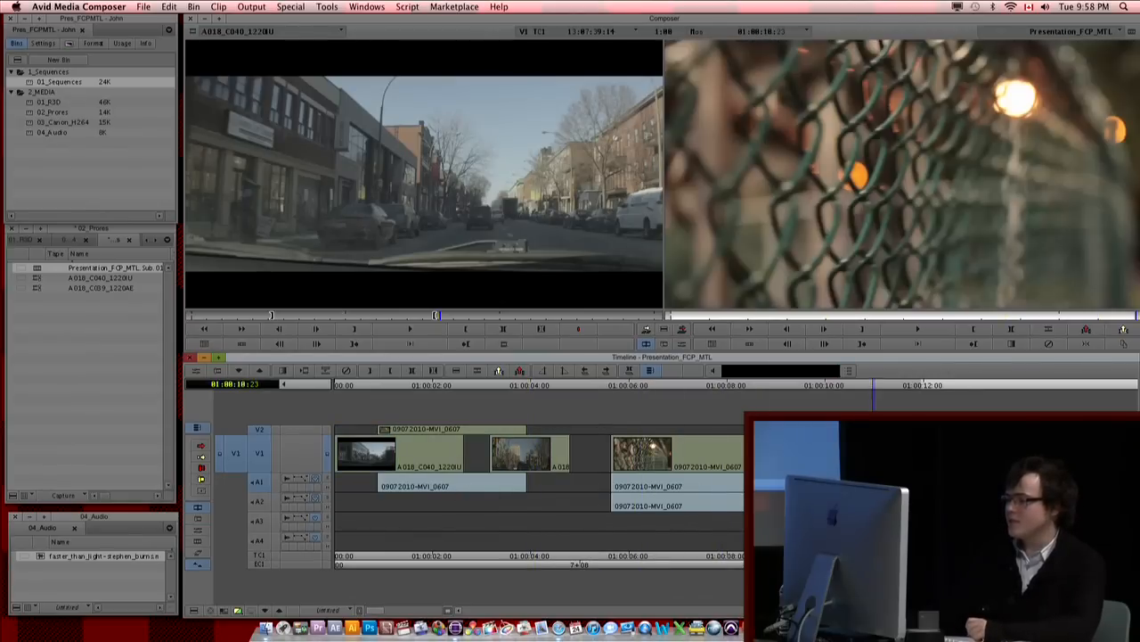
Step: Load Presentation_FCP_MTL.Sub.01 in the source monitor, and in its source timeline mark an out point about three seconds from the start
drag(37, 269, 289, 171)
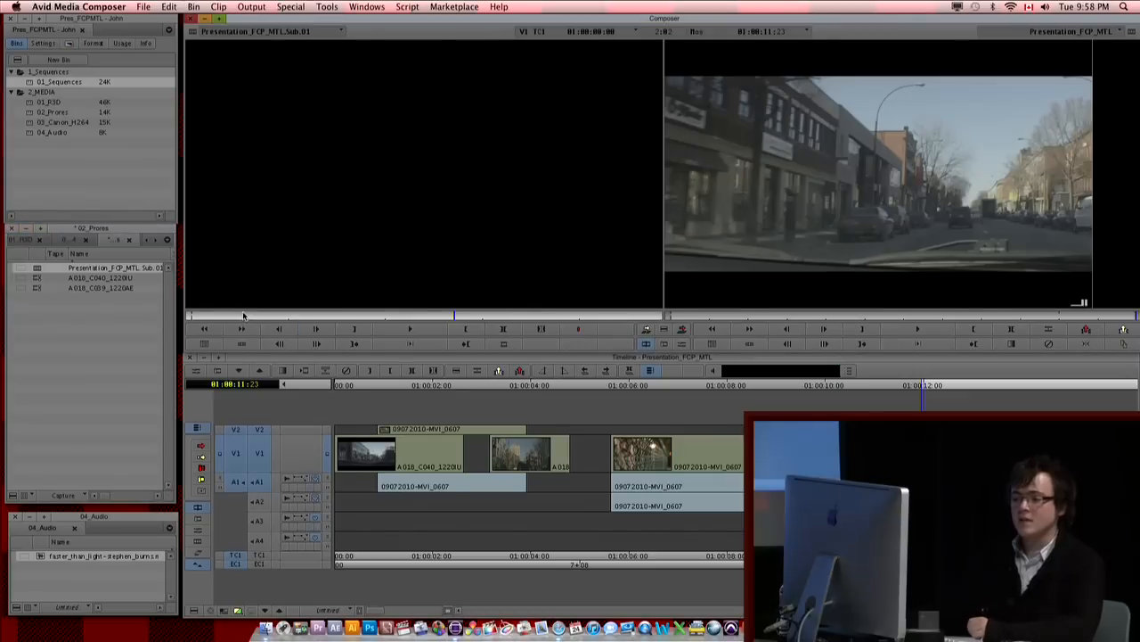
click(223, 611)
drag(437, 481, 522, 589)
drag(552, 512, 747, 503)
key(o)
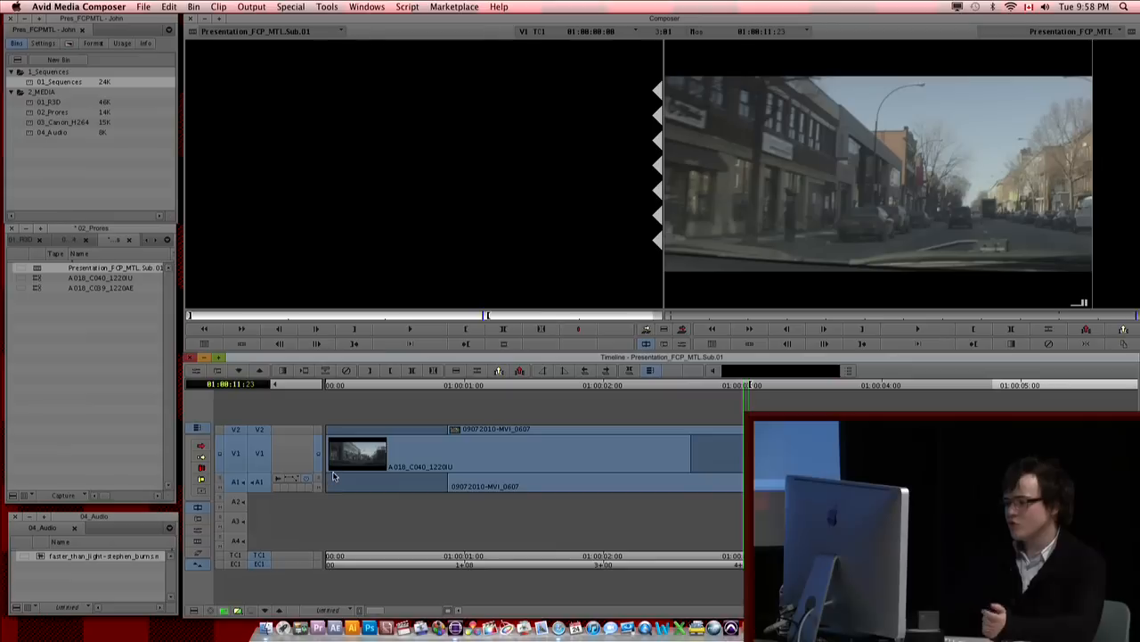
Step: Return to the record timeline and splice the marked subsequence section into Presentation_FCP_MTL at 01:00:11:07
click(225, 611)
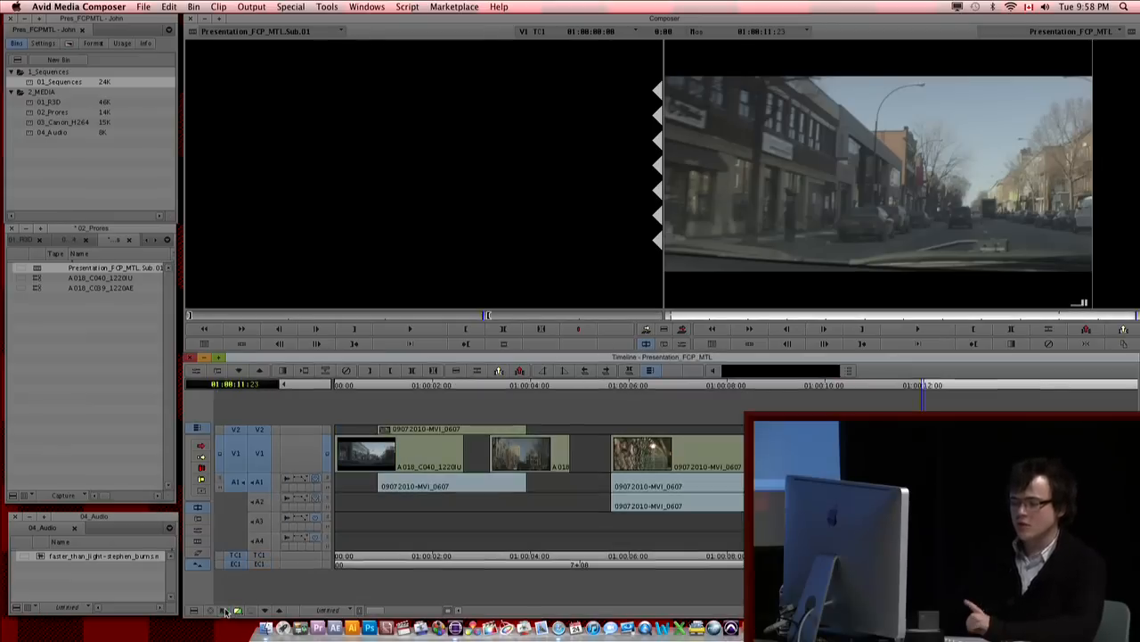
drag(861, 556, 890, 556)
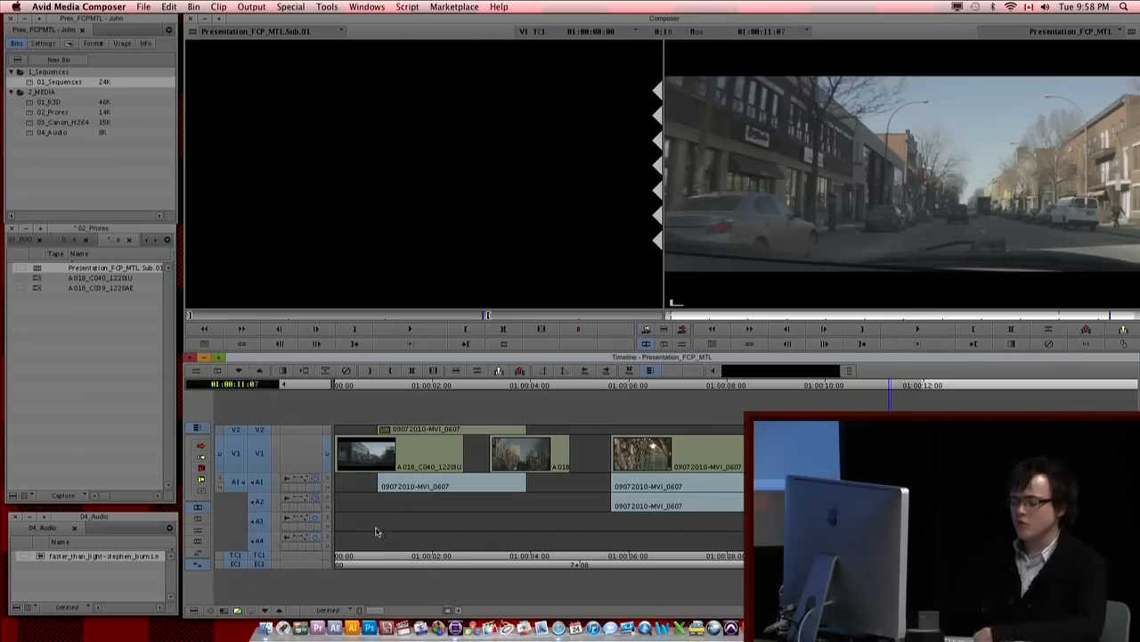
click(645, 329)
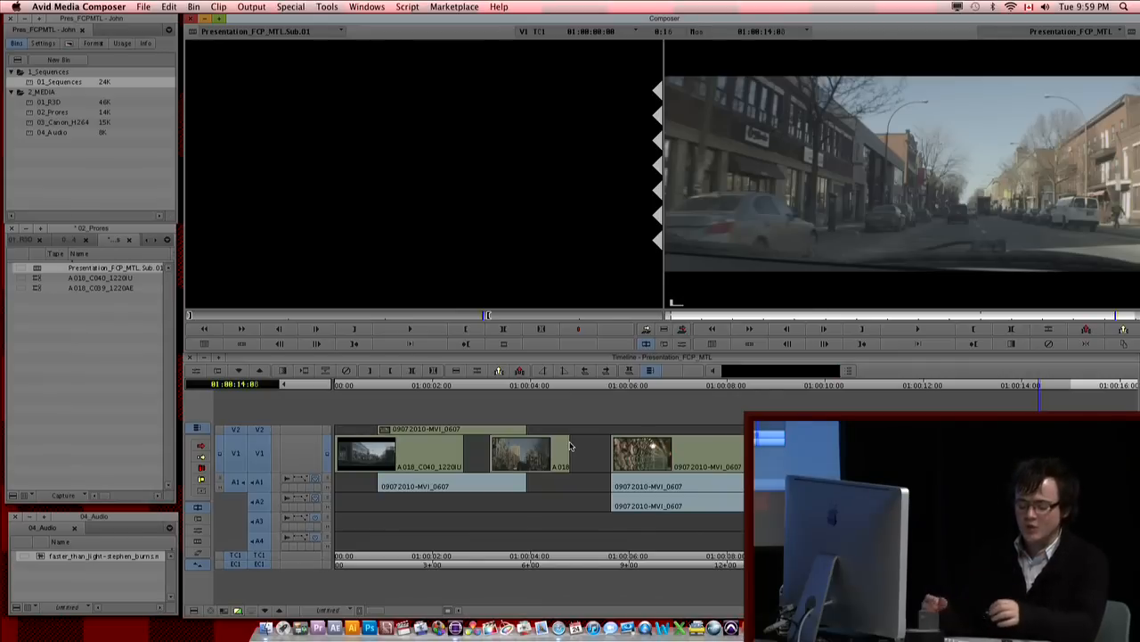
Step: Add a new video track V3 to the sequence and apply the Safe Color Limiter effect to its filler
right_click(527, 409)
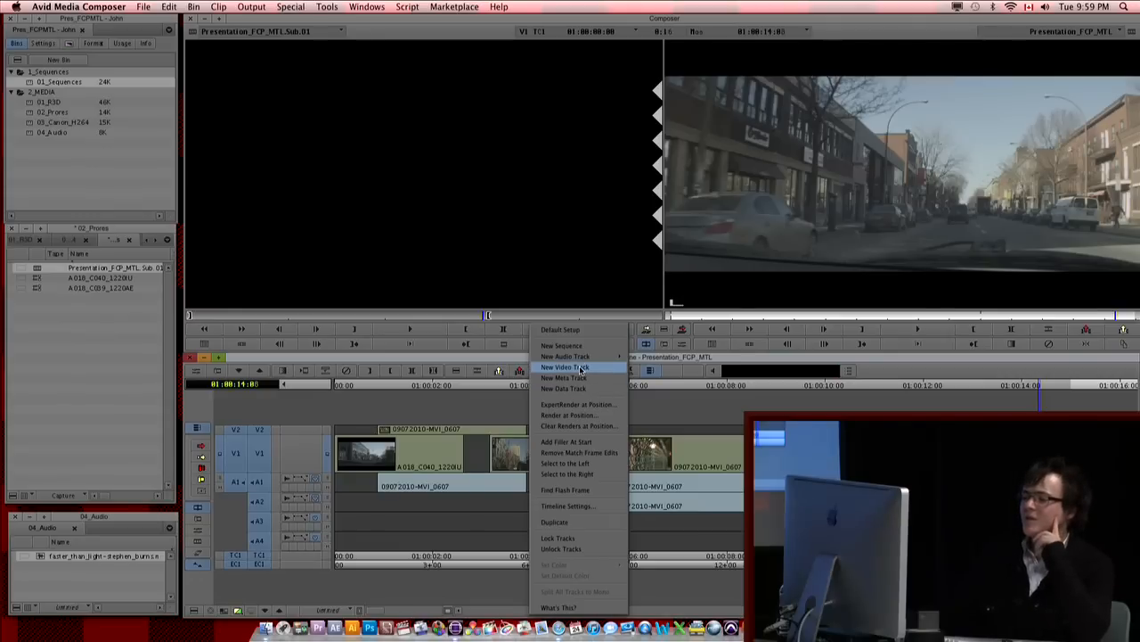
click(581, 369)
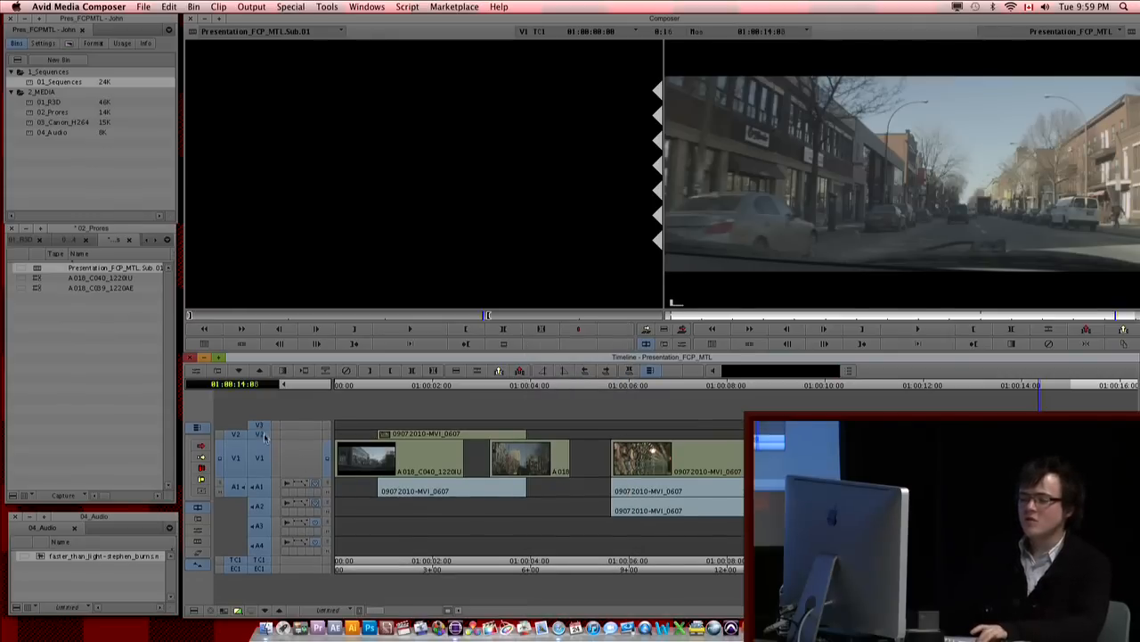
click(69, 45)
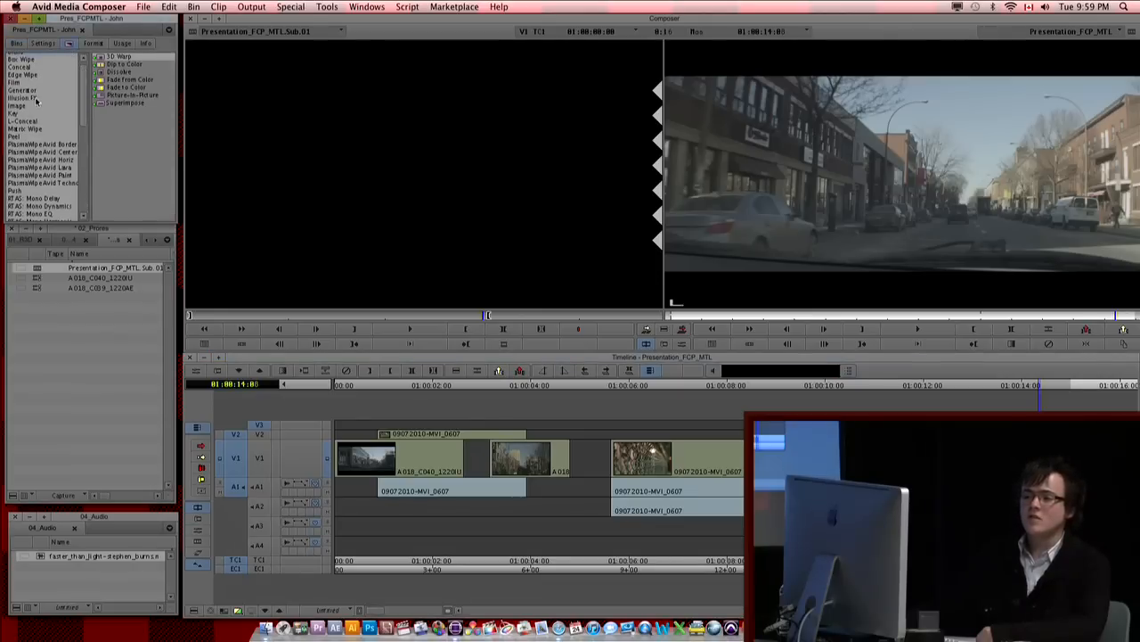
click(32, 106)
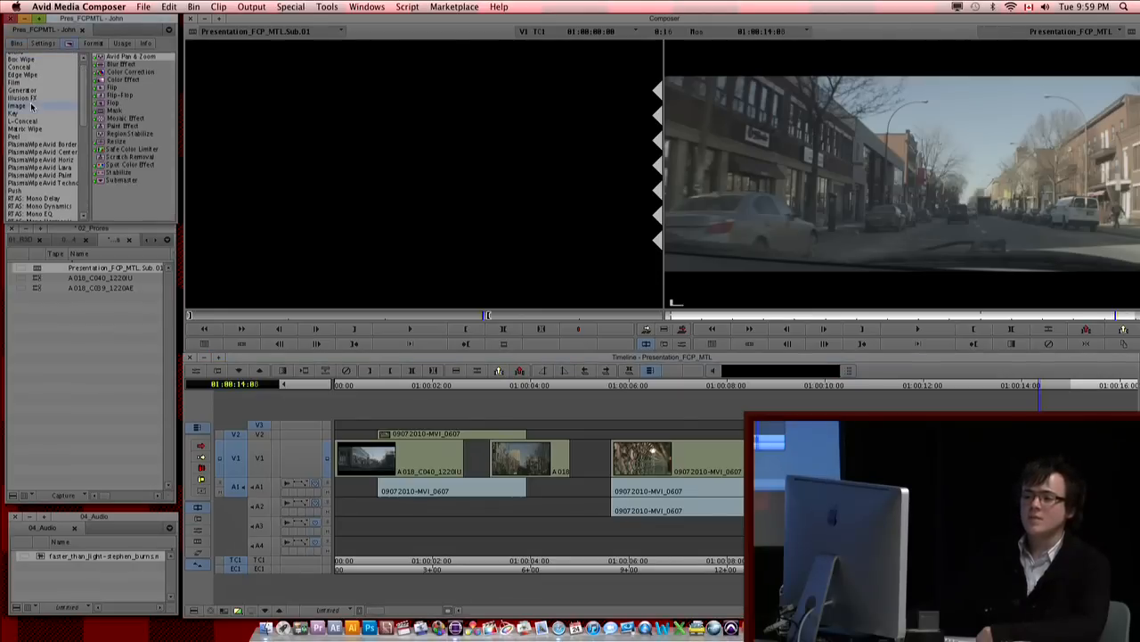
click(125, 151)
drag(125, 153, 472, 433)
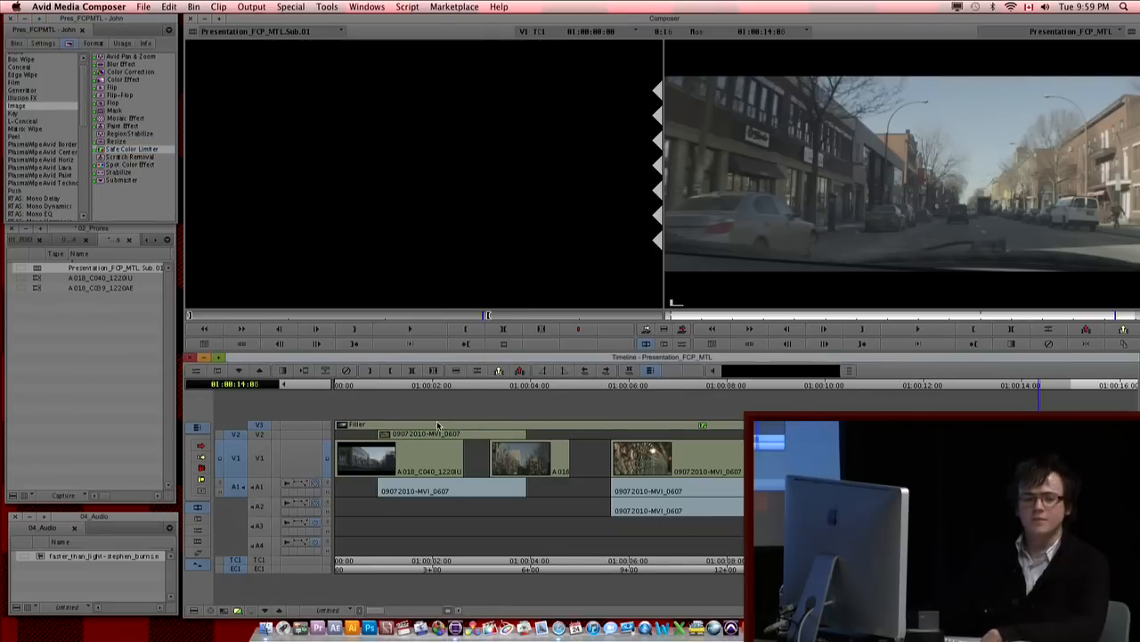
Step: Play part of the sequence, turn on monitoring for track V3, and scrub to 01:00:07:23 to check the picture
drag(490, 456, 439, 456)
key(space)
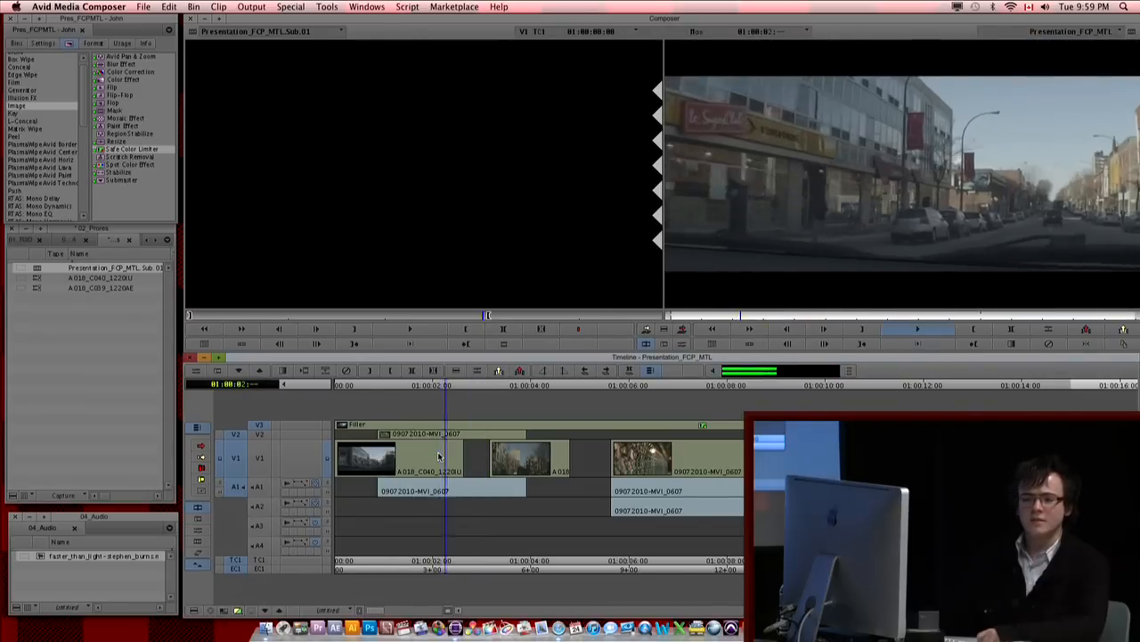
key(space)
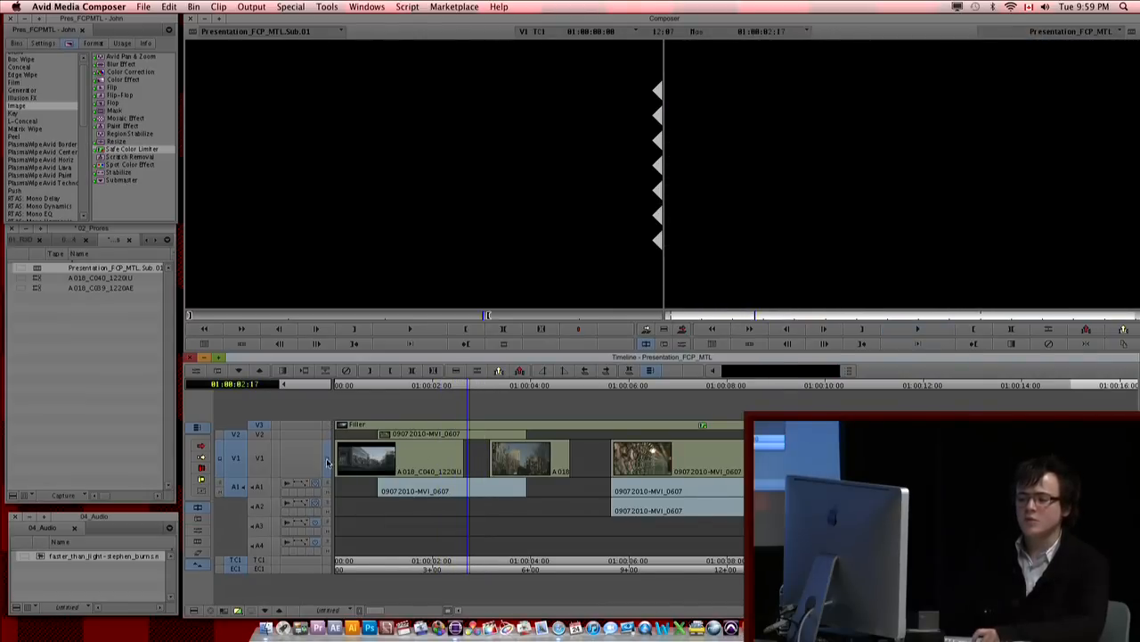
click(400, 450)
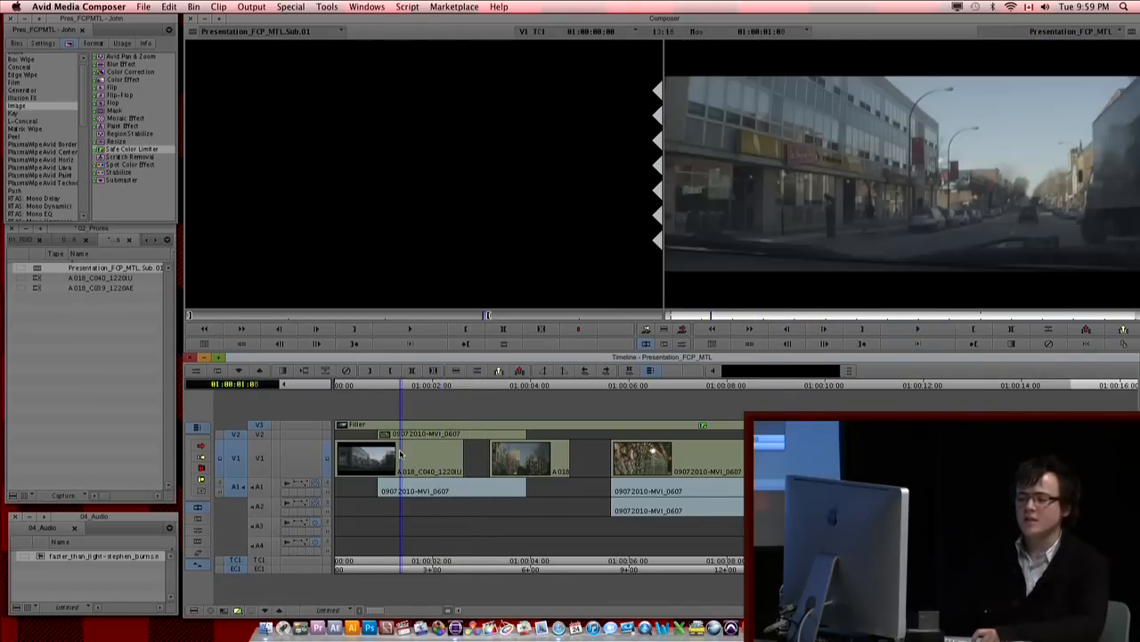
click(329, 426)
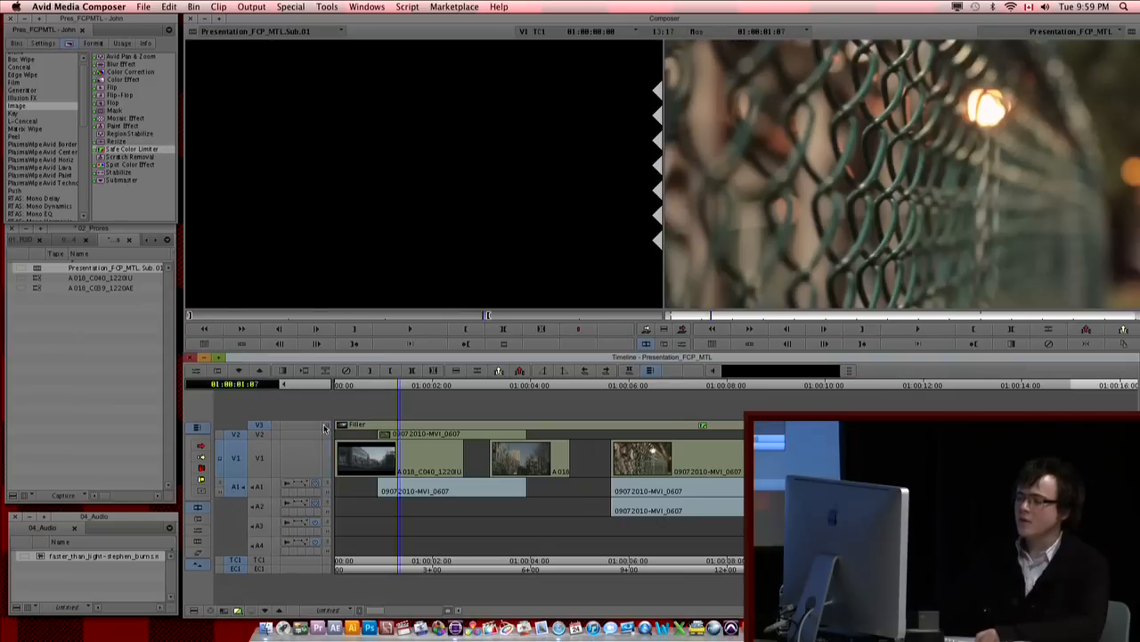
drag(425, 434, 726, 460)
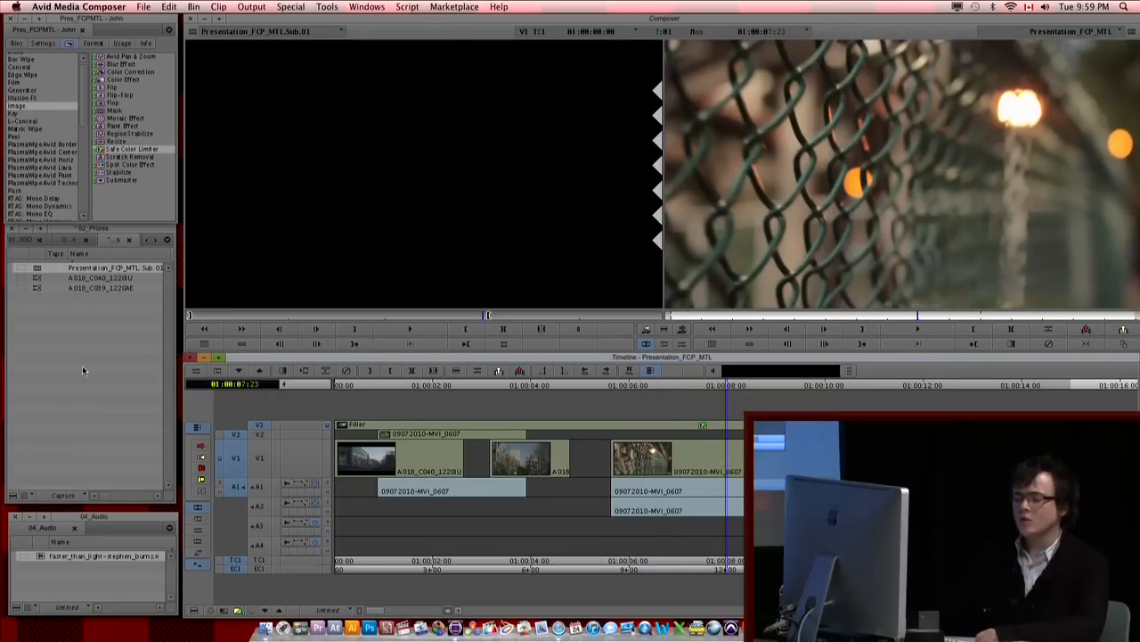
Step: Apply the Resize effect to clip A018_C039_1220AE on V1, and open it in the Effect Editor with keyframe graphs shown
drag(116, 141, 537, 456)
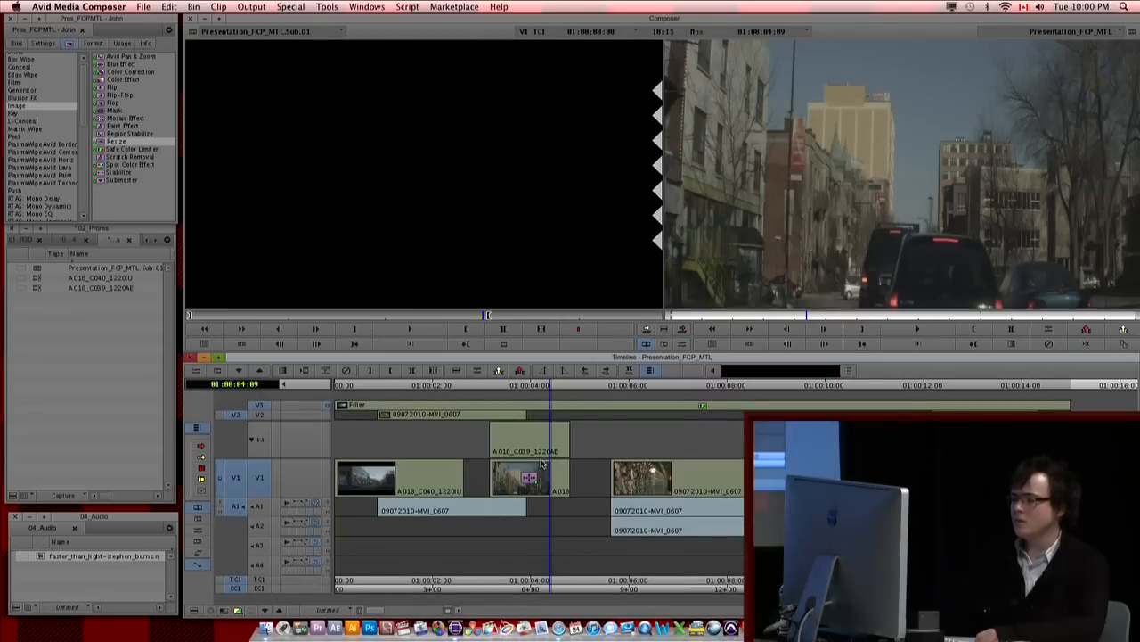
double_click(530, 474)
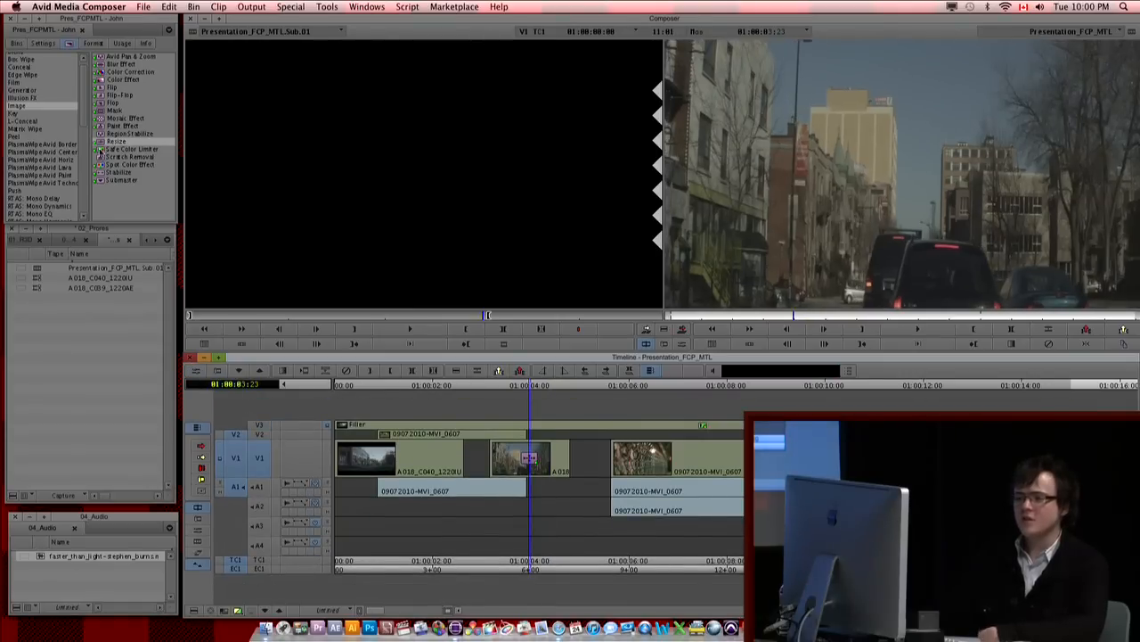
click(203, 370)
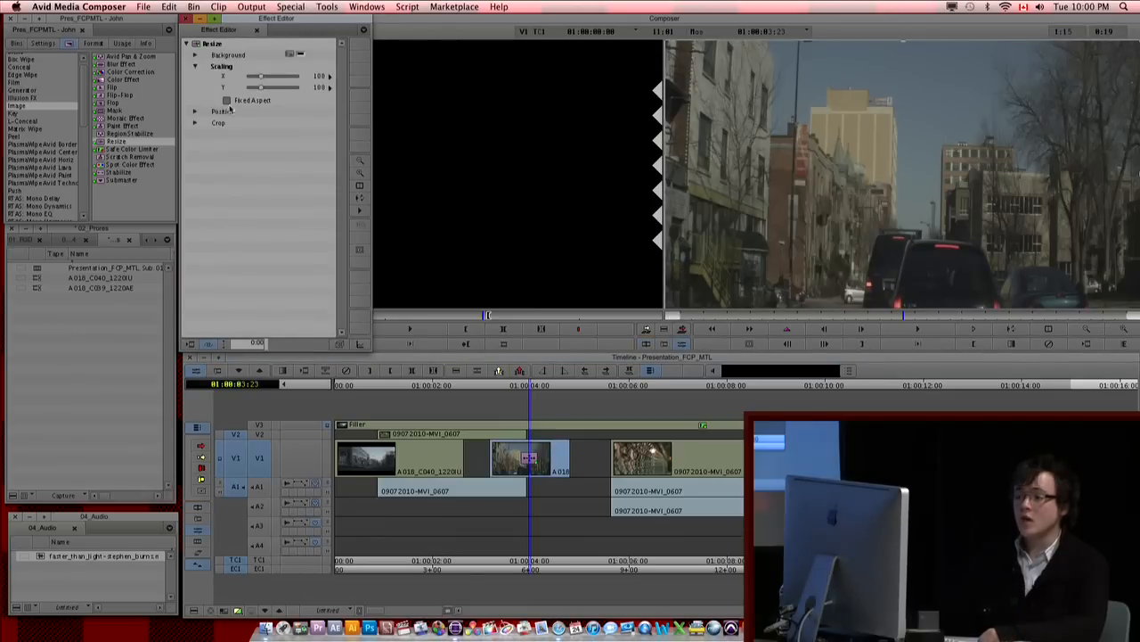
click(359, 345)
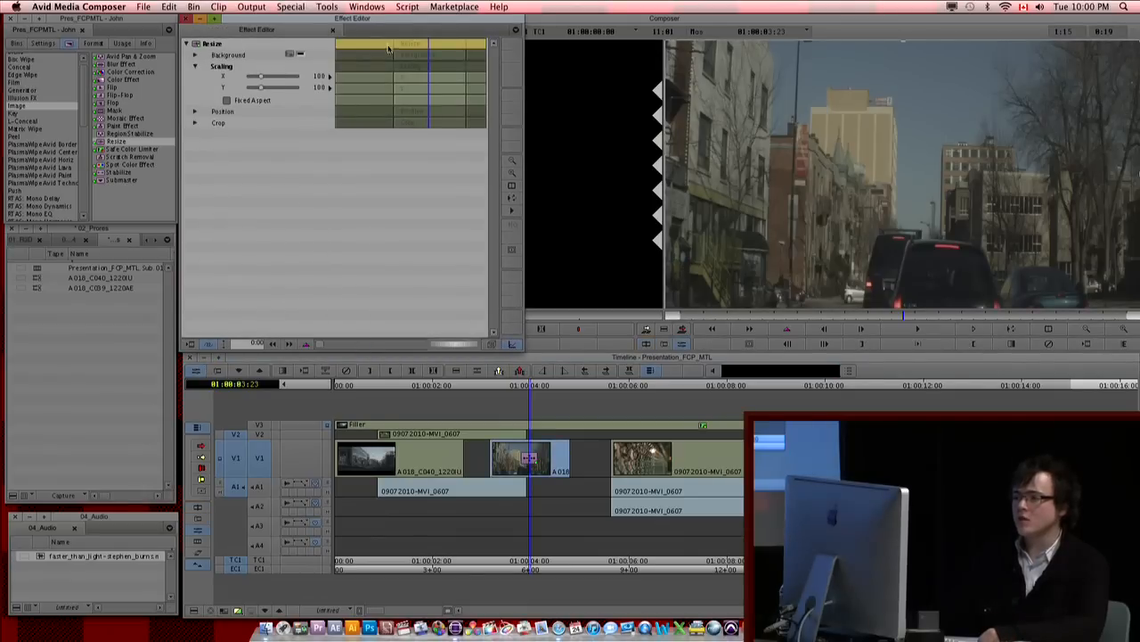
Step: Display the X scaling graph at 01:00:03:17 and set new keyframes to be added to the active parameter only
click(330, 76)
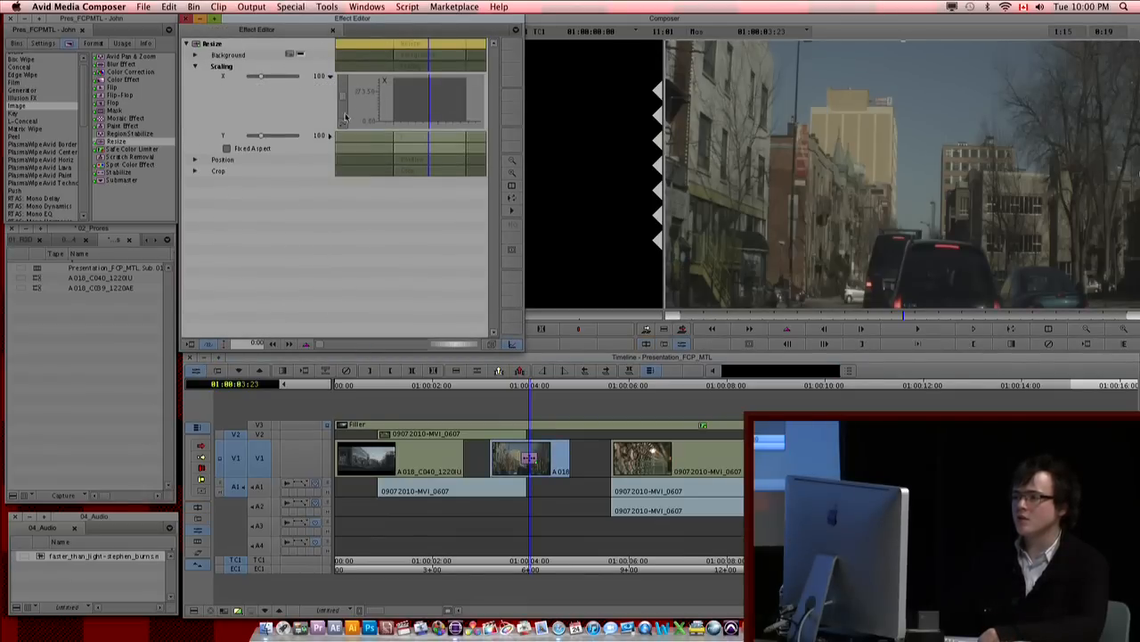
mouse_move(393, 108)
mouse_down()
mouse_move(425, 102)
mouse_move(412, 101)
mouse_up()
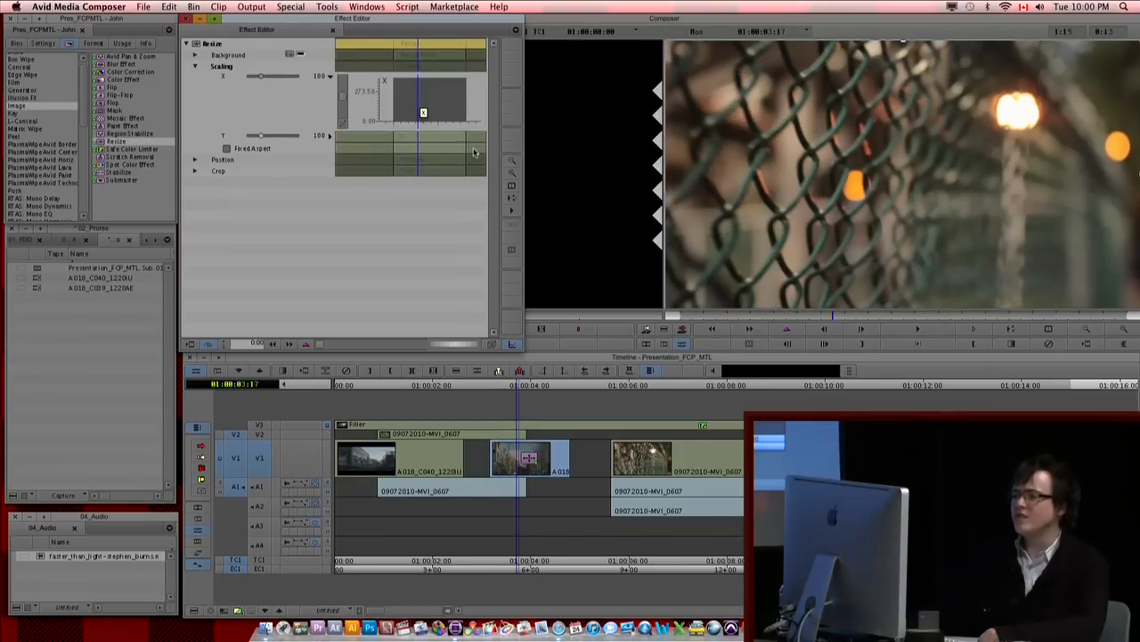
click(307, 345)
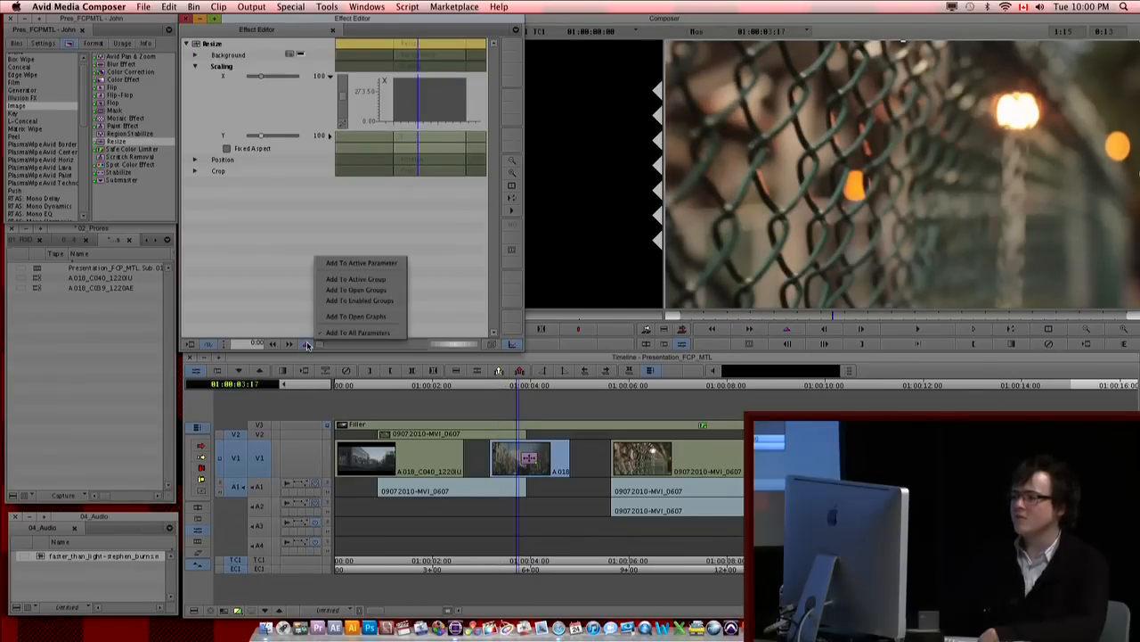
click(372, 265)
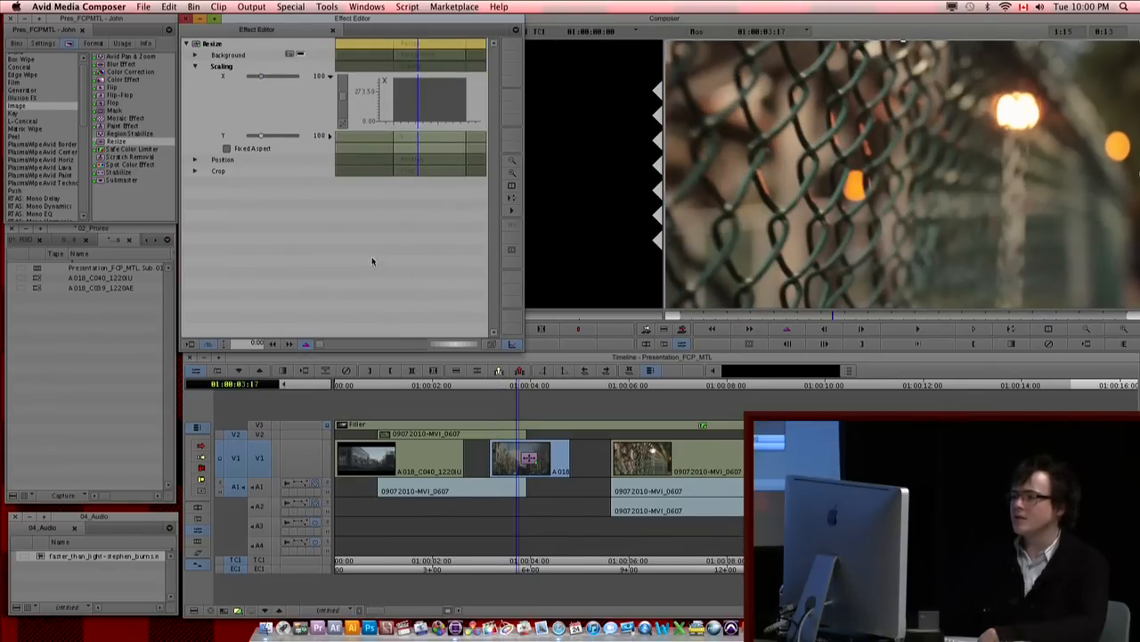
Step: Keyframe X scaling at 01:00:03:17 and raise it to 300 at 01:00:04:11, returning the playhead to the clip's start
key(apostrophe)
drag(420, 107, 449, 89)
right_click(447, 114)
click(472, 119)
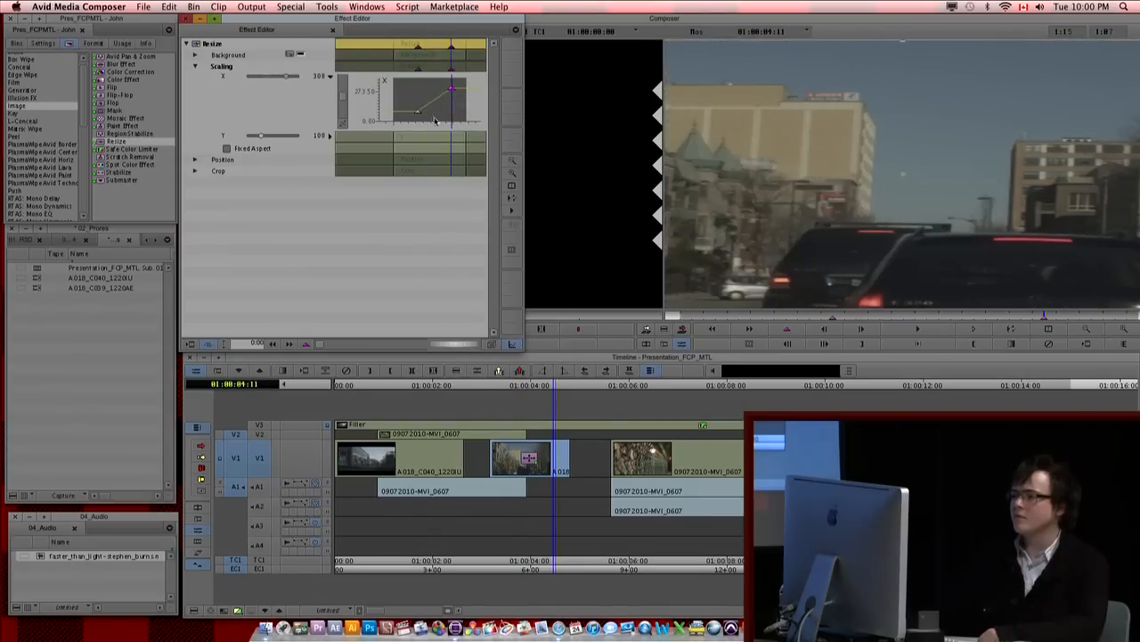
drag(412, 99, 394, 102)
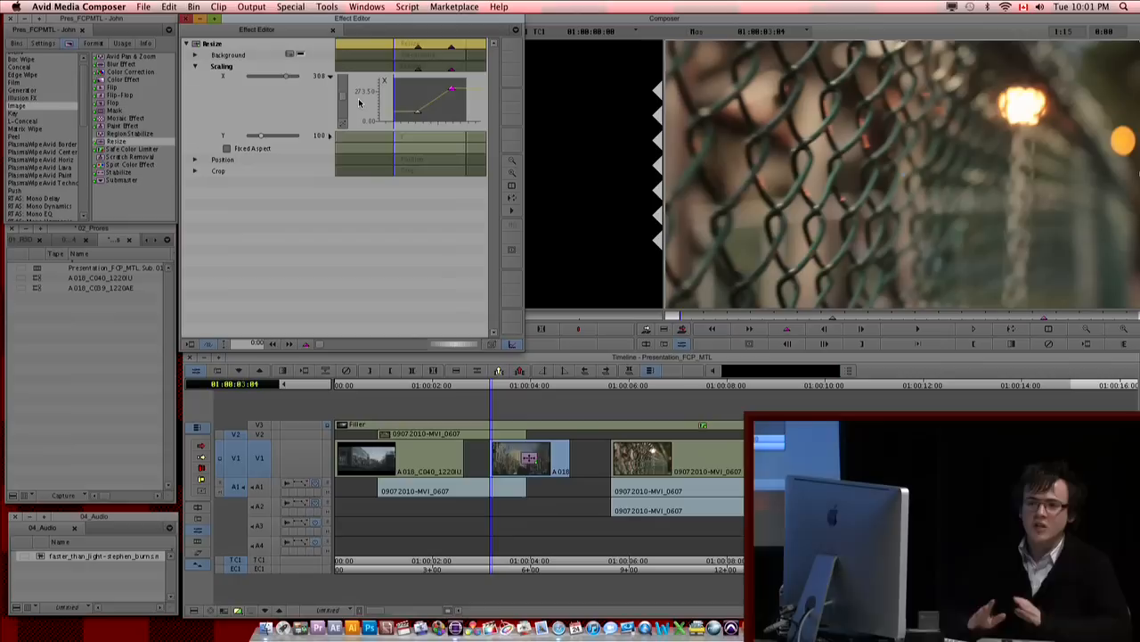
Step: Open the Video Plug-ins page of the Avid Marketplace, enlarge its window, and look through the listed products
click(450, 6)
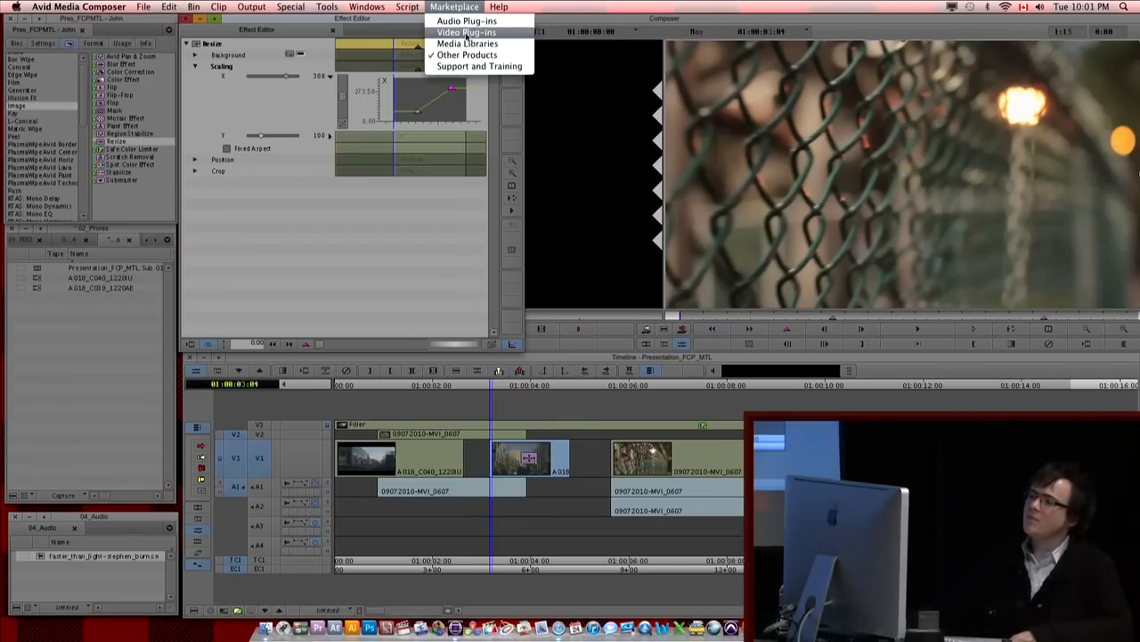
click(466, 33)
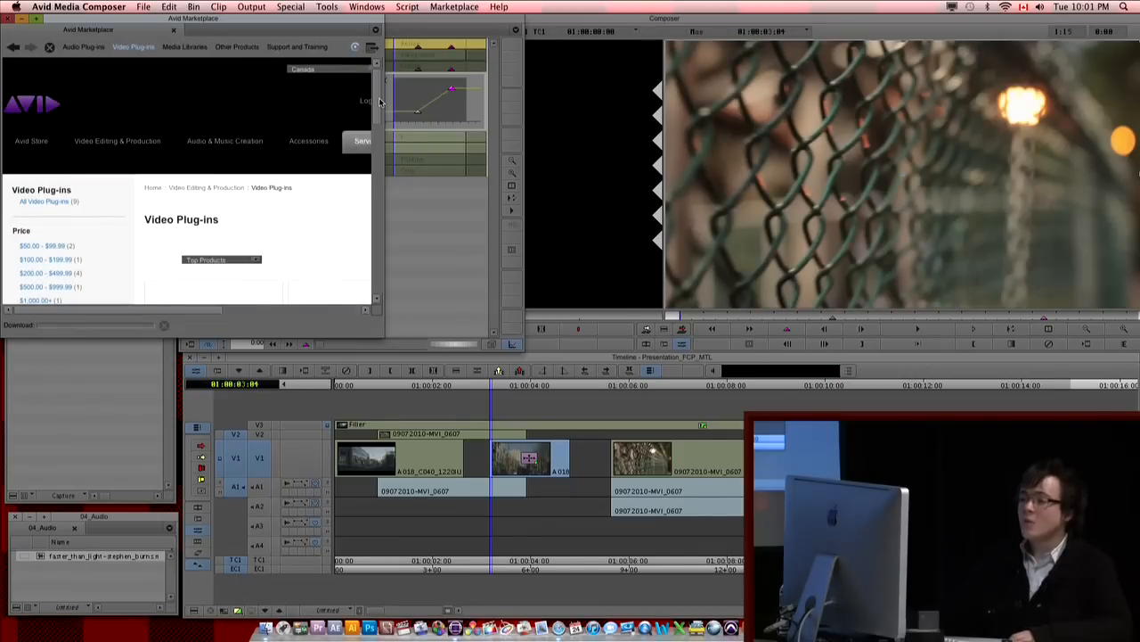
scroll(382, 101, down, 3)
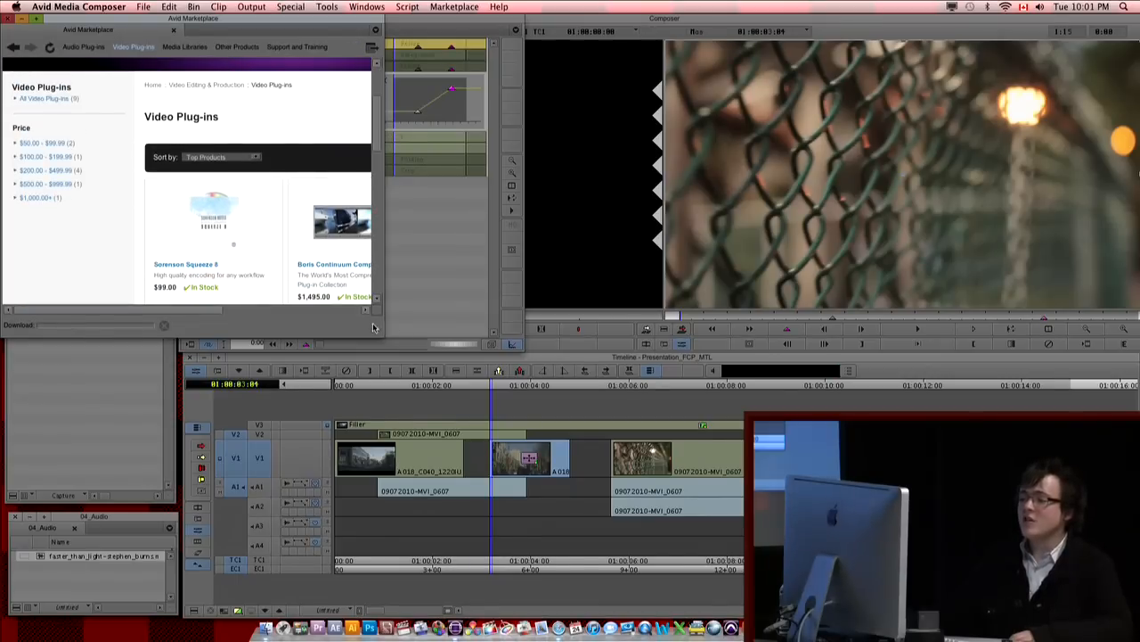
drag(373, 327, 579, 449)
scroll(429, 218, up, 1)
scroll(433, 223, up, 2)
scroll(433, 223, down, 5)
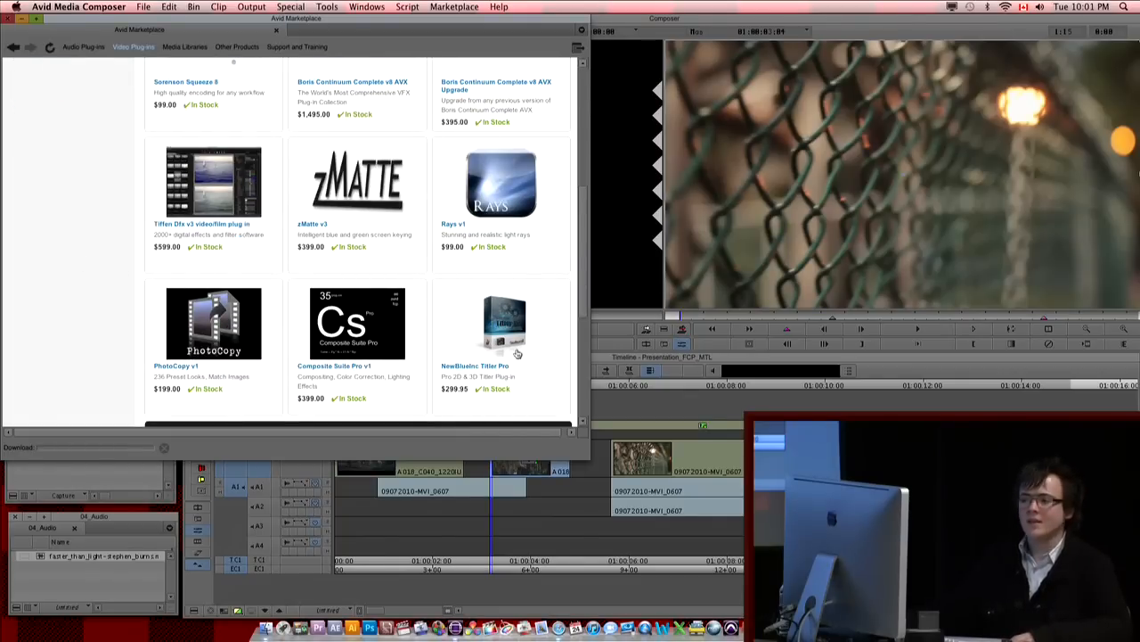
scroll(517, 354, down, 5)
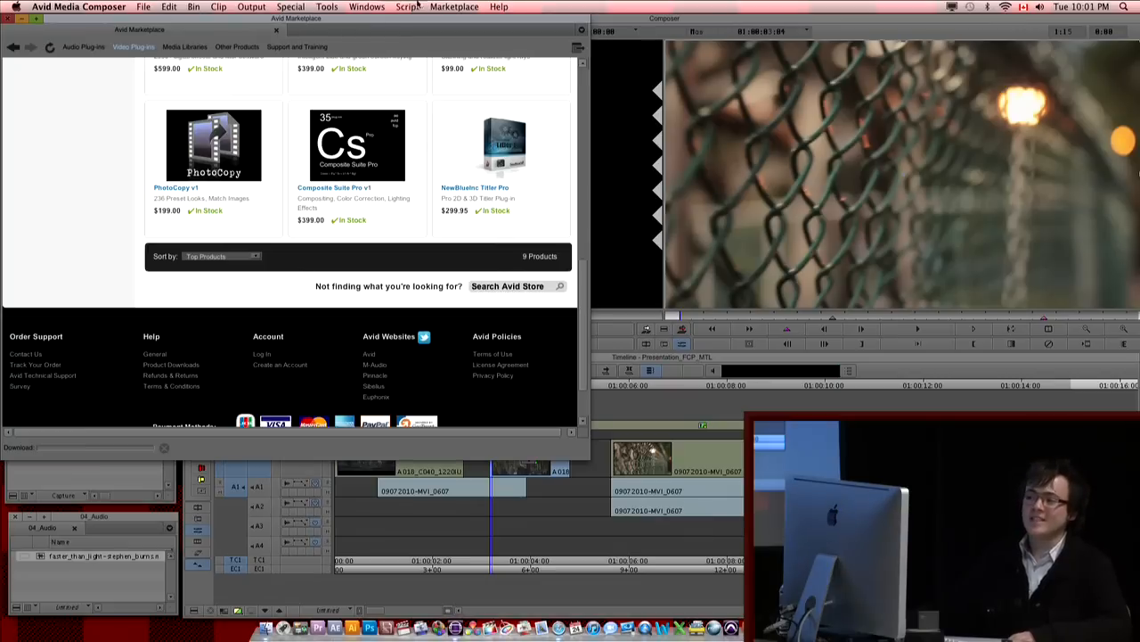
Step: Open the Media Libraries page of the Avid Marketplace and look through its audio library, stock video and editorial archive offerings
click(455, 7)
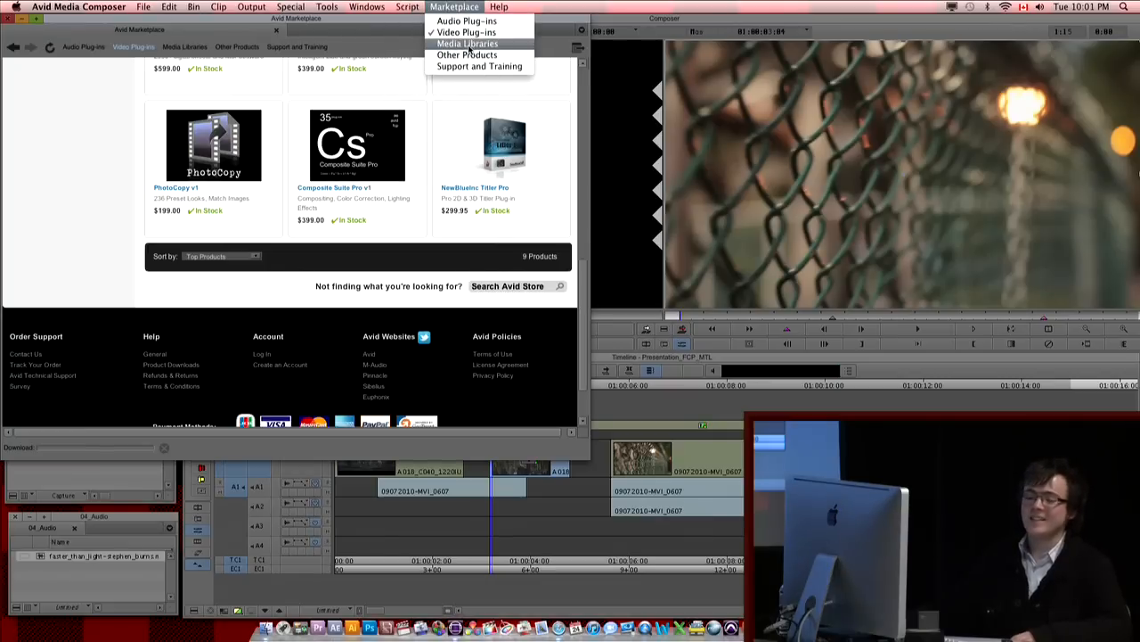
click(469, 50)
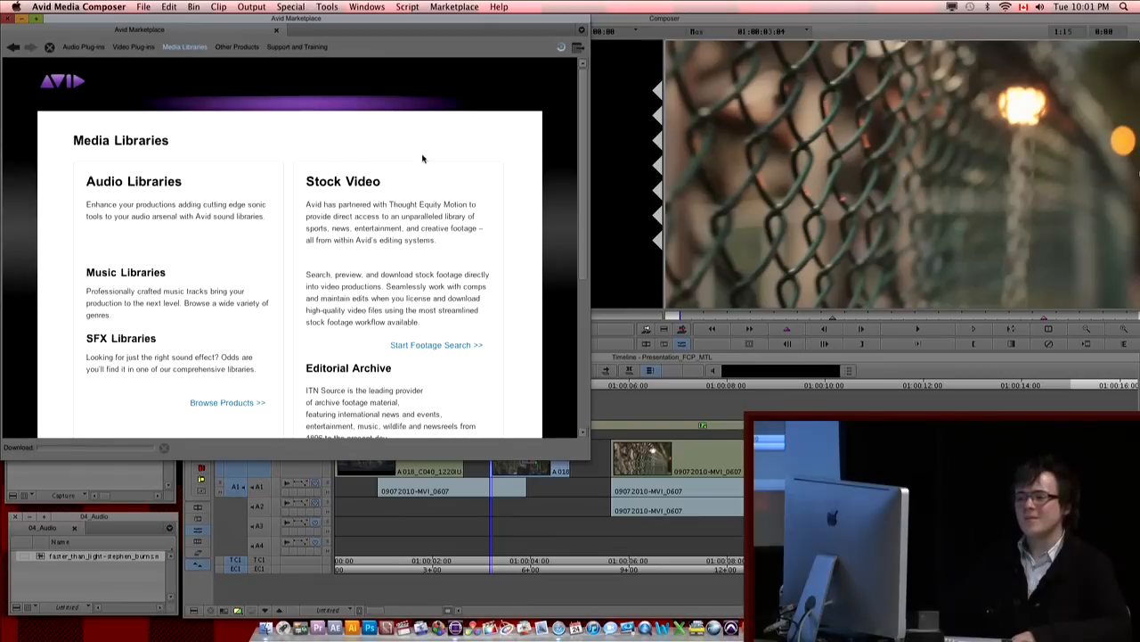
scroll(392, 215, down, 8)
scroll(392, 215, up, 5)
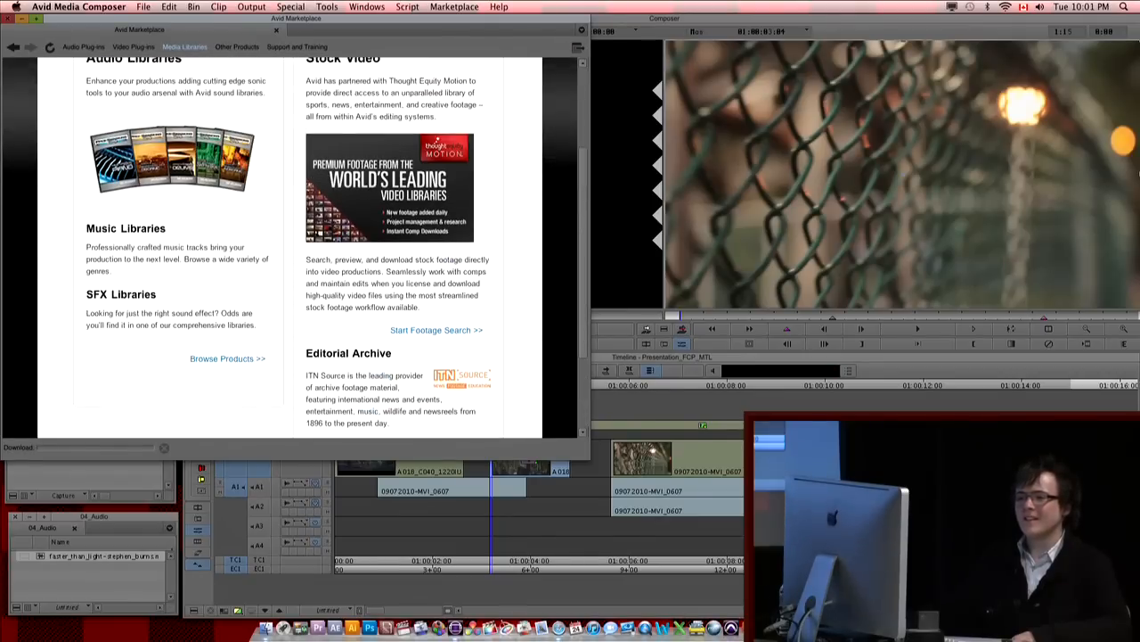
scroll(392, 220, up, 2)
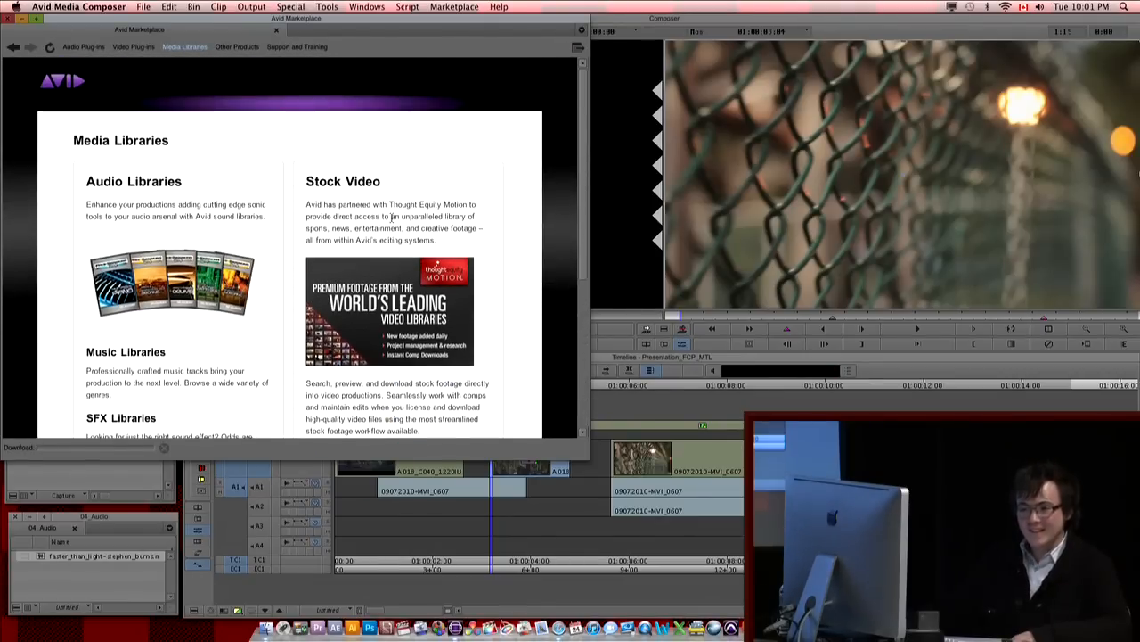
scroll(392, 220, down, 6)
scroll(393, 220, up, 6)
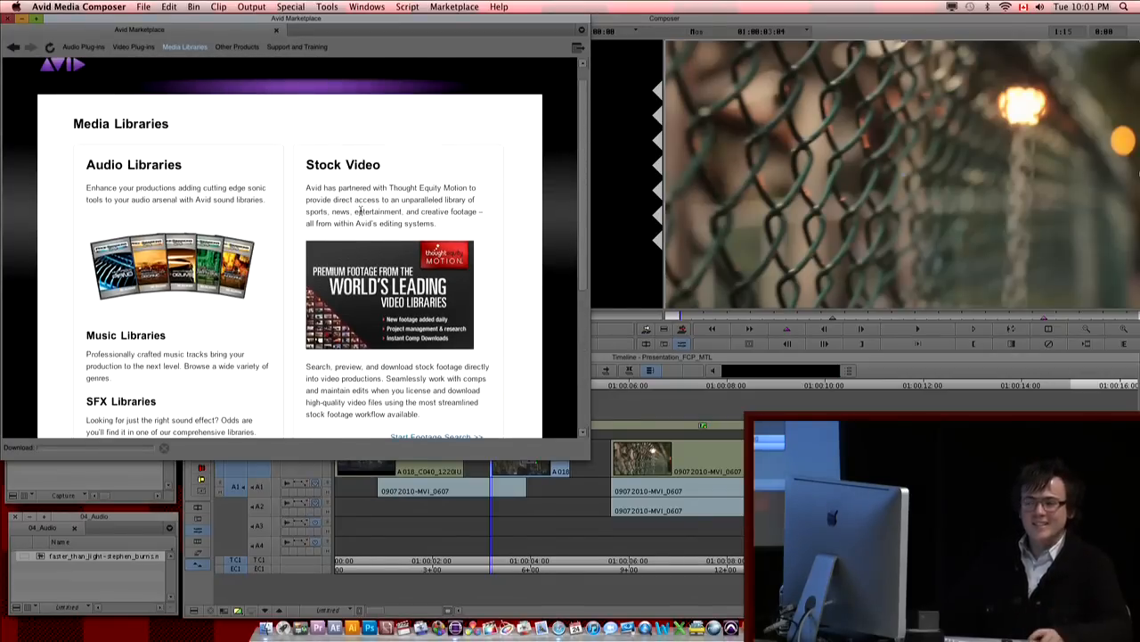
scroll(361, 212, down, 5)
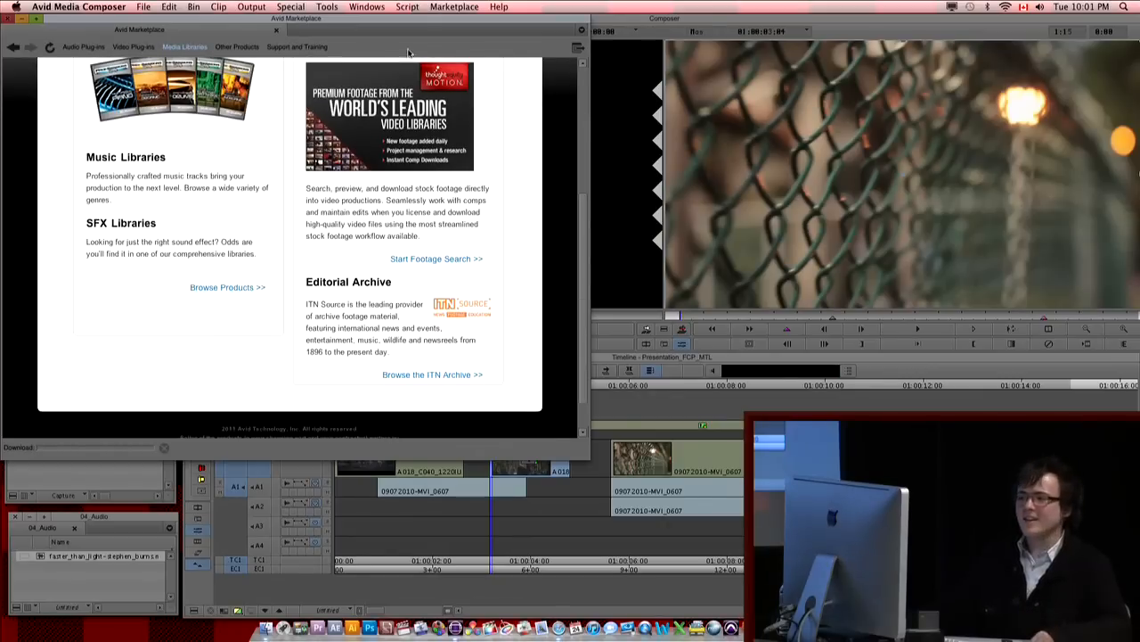
Step: Close the Avid Marketplace and Effect Editor windows, and place the timeline playhead at 01:00:02:21
click(10, 20)
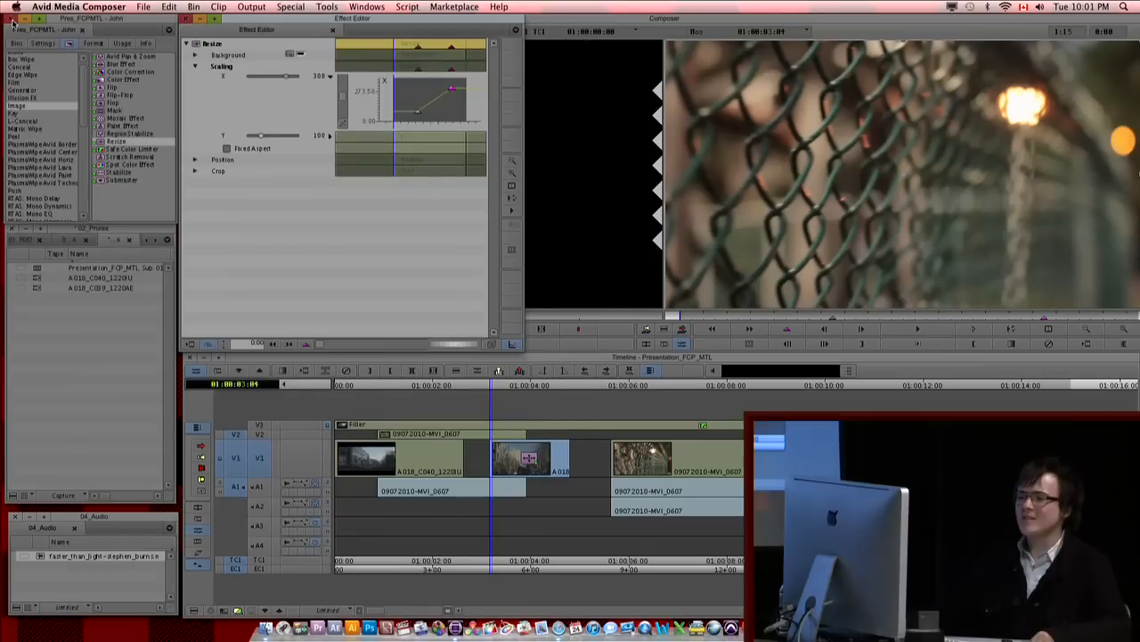
click(185, 19)
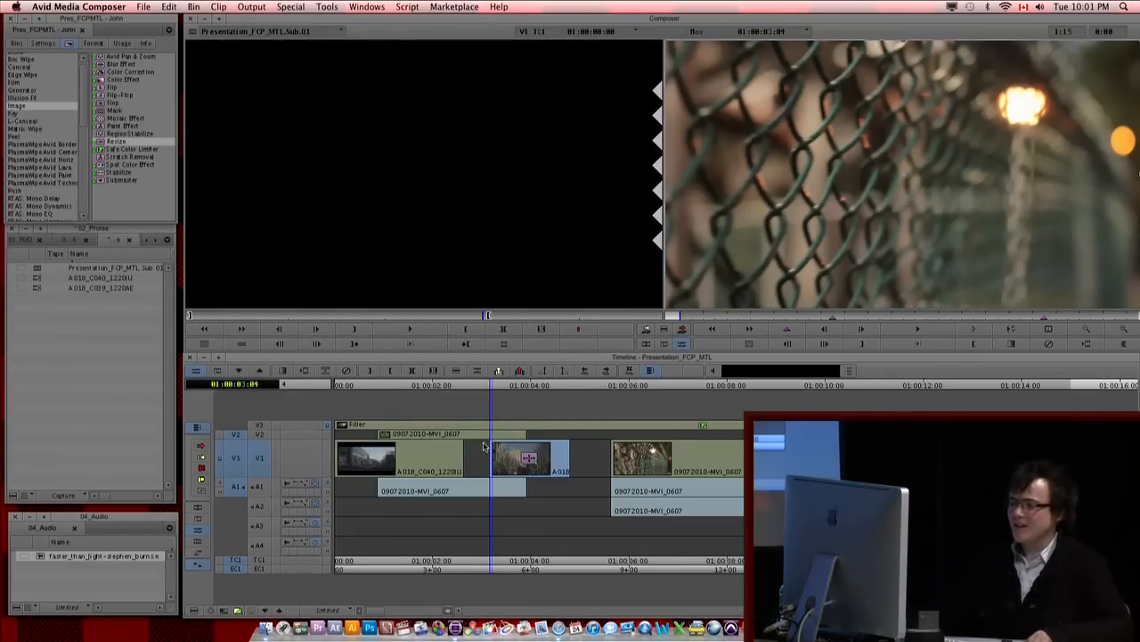
click(478, 411)
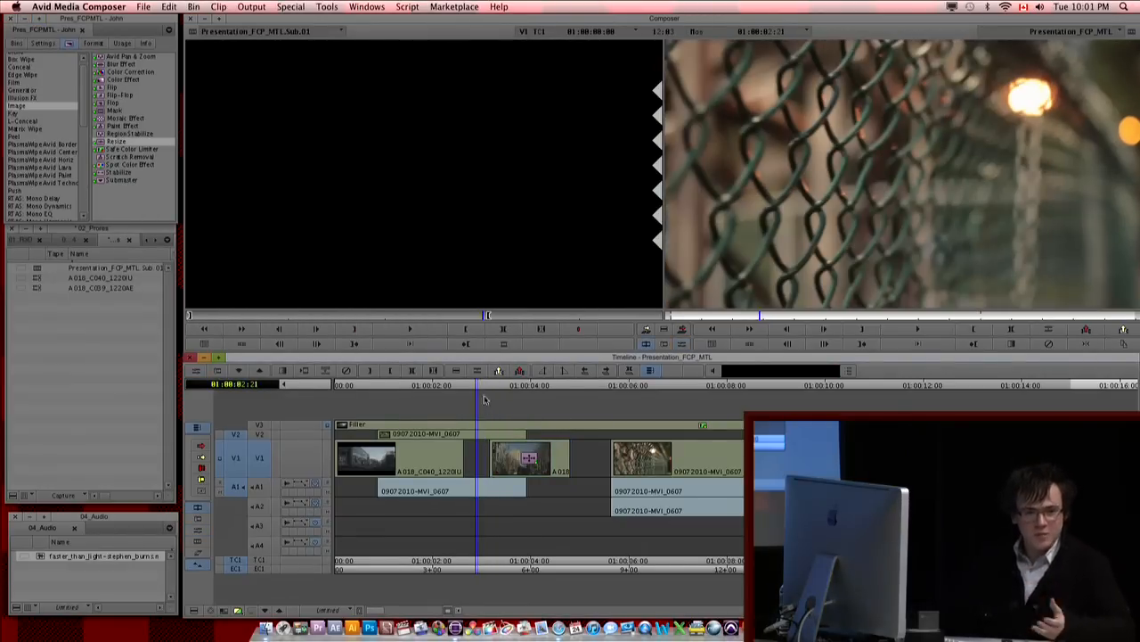